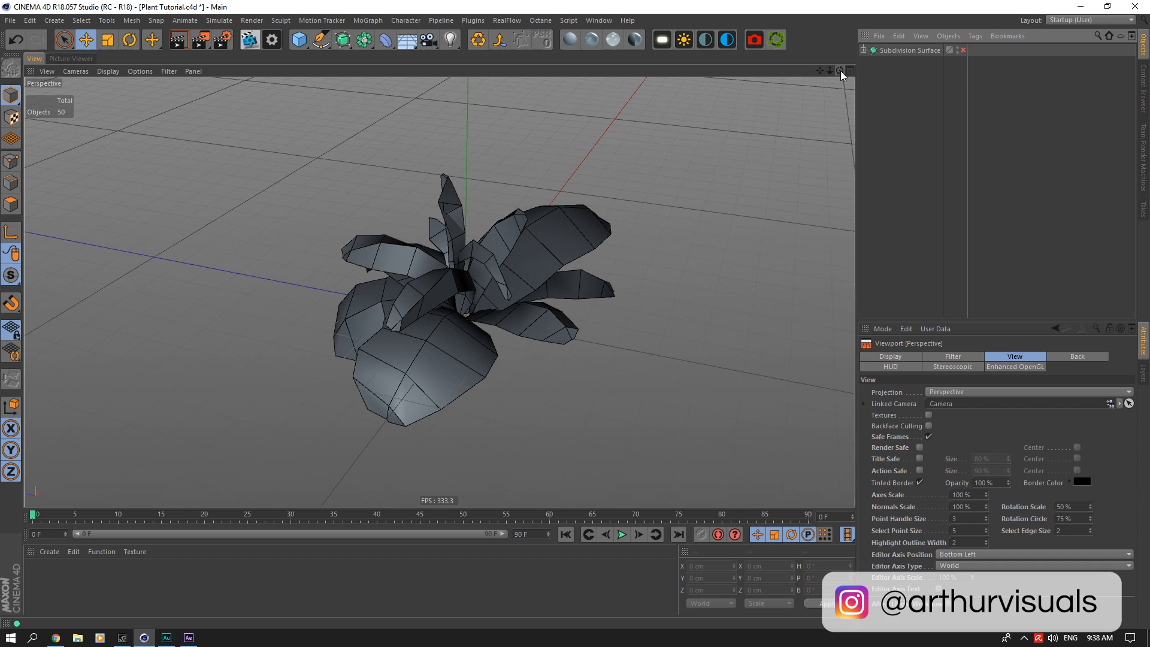
Step: Examine the plant hierarchy inside the Subdivision Surface, down to the deformers on Leaf 14's plane, and collapse it again
{"action": "left_click_drag", "start_coordinate": [841, 71], "coordinate": [886, 60]}
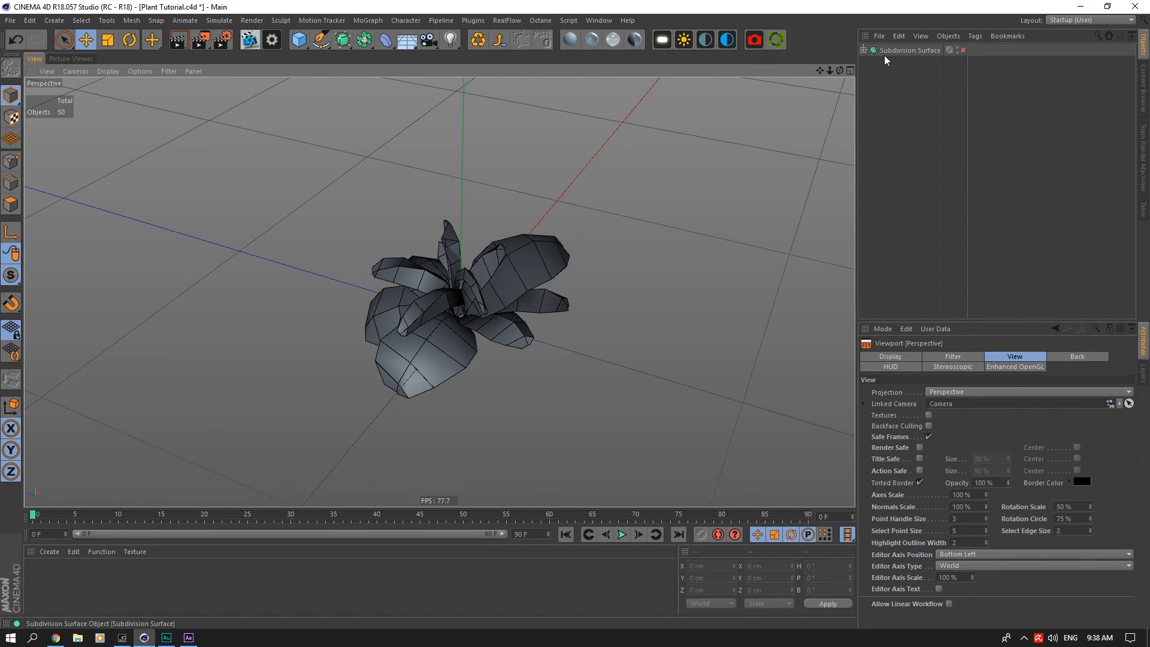
{"action": "left_click", "coordinate": [863, 50]}
{"action": "left_click", "coordinate": [870, 62]}
{"action": "left_click", "coordinate": [876, 73]}
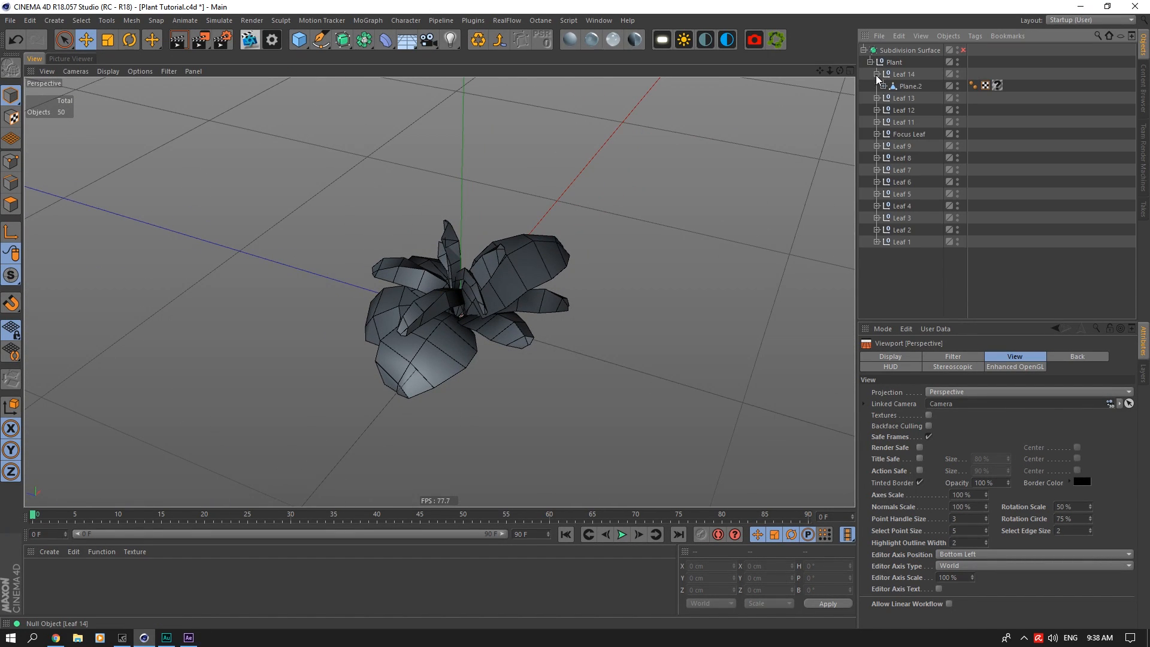
{"action": "left_click", "coordinate": [884, 86]}
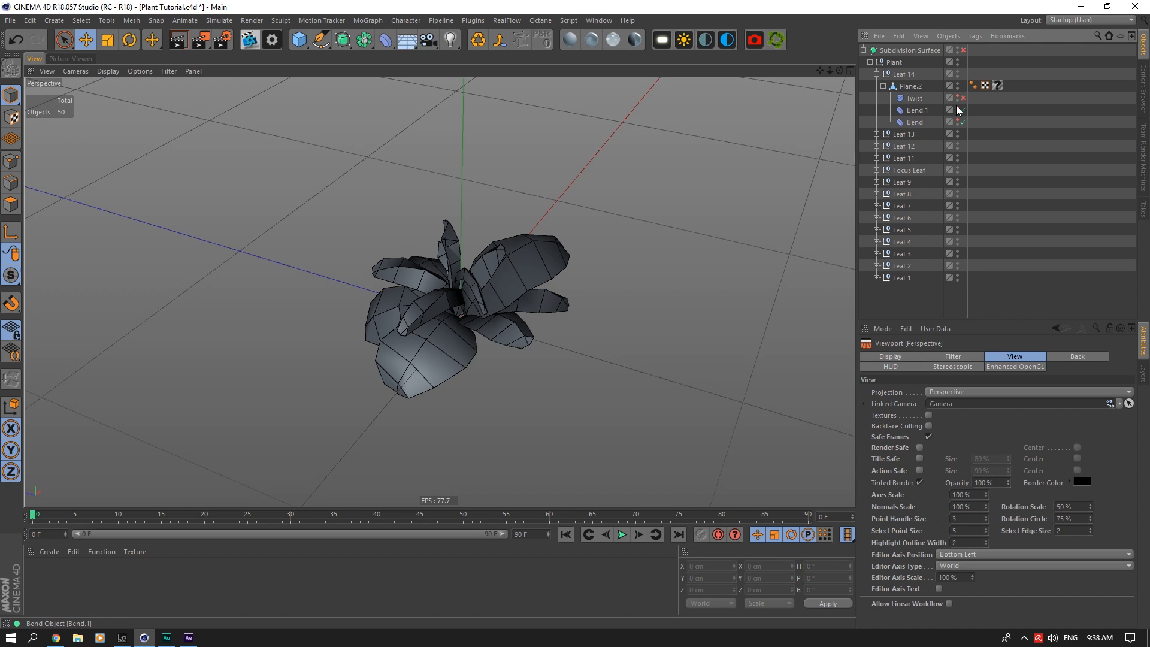
{"action": "left_click", "coordinate": [884, 86]}
{"action": "left_click", "coordinate": [877, 74]}
{"action": "left_click", "coordinate": [870, 61]}
{"action": "left_click", "coordinate": [864, 50]}
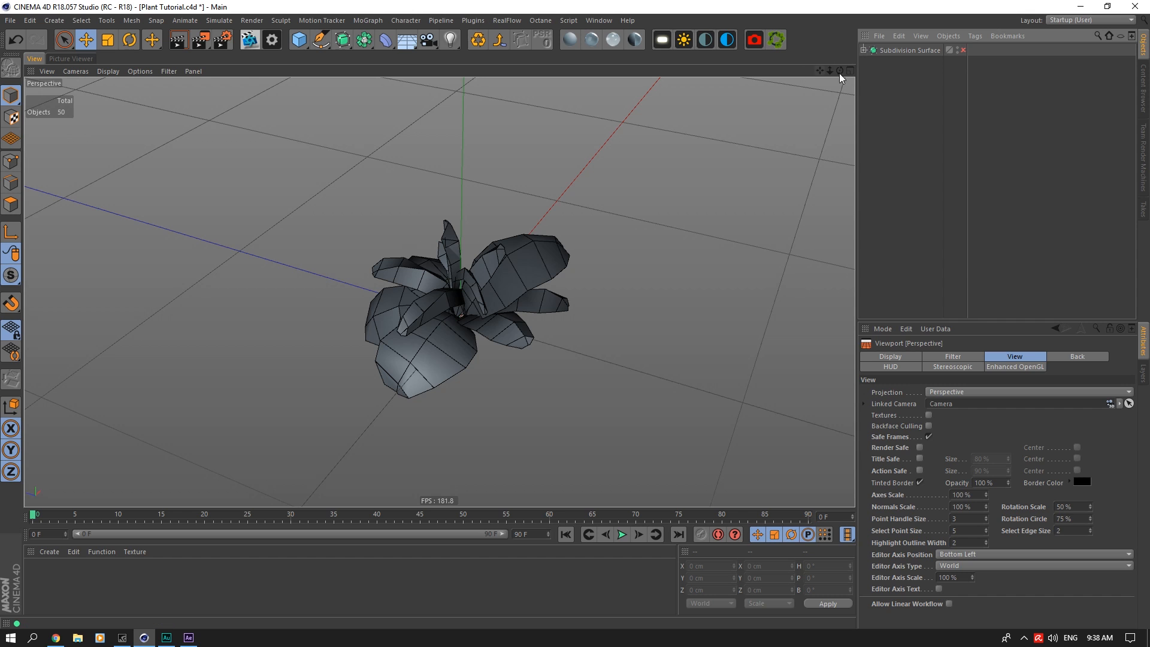
Step: Enable the Subdivision Surface to inspect the smoothed plant from several angles, and disable it again
{"action": "left_click", "coordinate": [964, 50]}
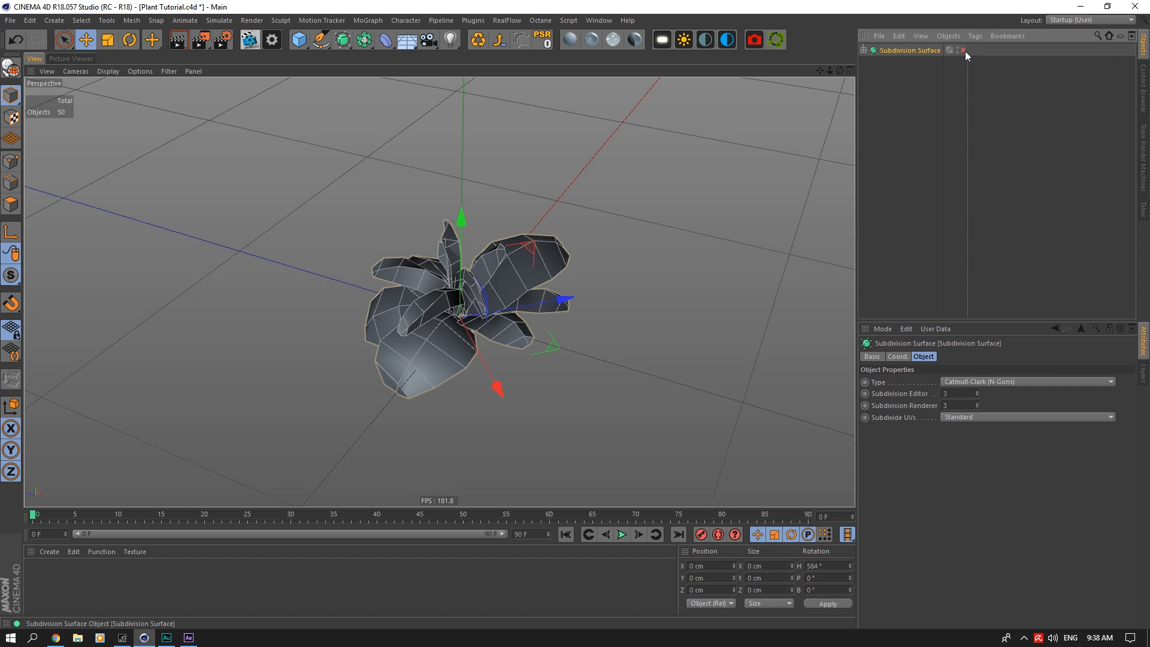
{"action": "left_click", "coordinate": [910, 92]}
{"action": "left_click_drag", "start_coordinate": [839, 71], "coordinate": [821, 90]}
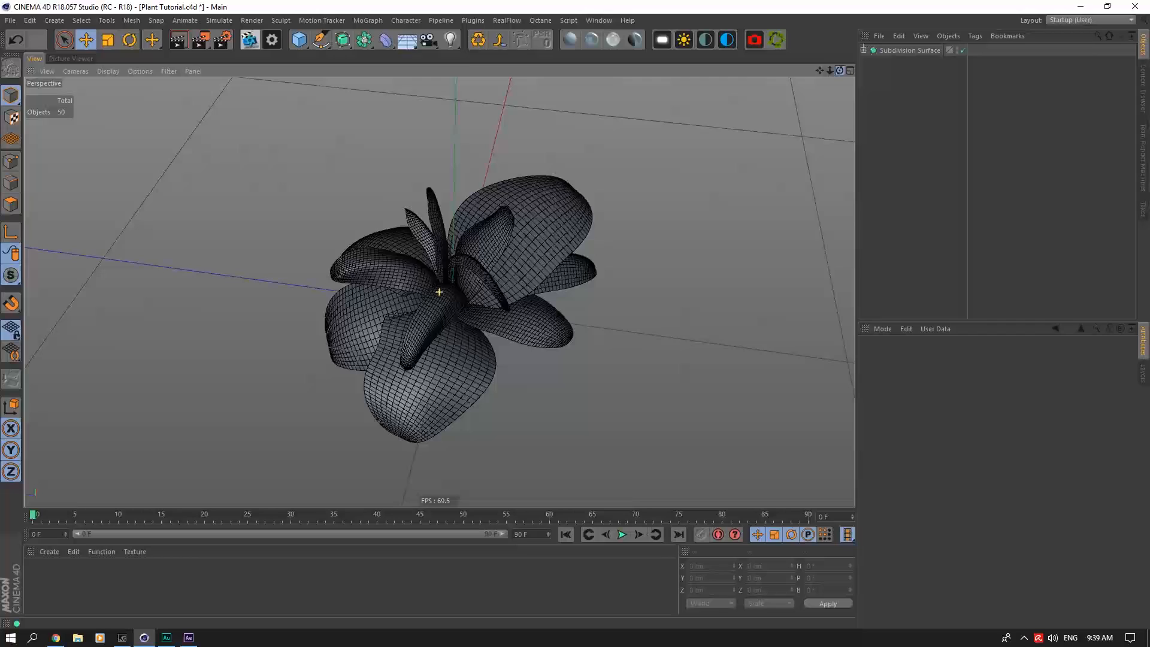
{"action": "left_click_drag", "start_coordinate": [439, 292], "coordinate": [439, 292], "text": "alt"}
{"action": "mouse_move", "coordinate": [830, 71]}
{"action": "left_mouse_down"}
{"action": "mouse_move", "coordinate": [806, 71]}
{"action": "mouse_move", "coordinate": [830, 71]}
{"action": "left_mouse_up"}
{"action": "left_click", "coordinate": [963, 50]}
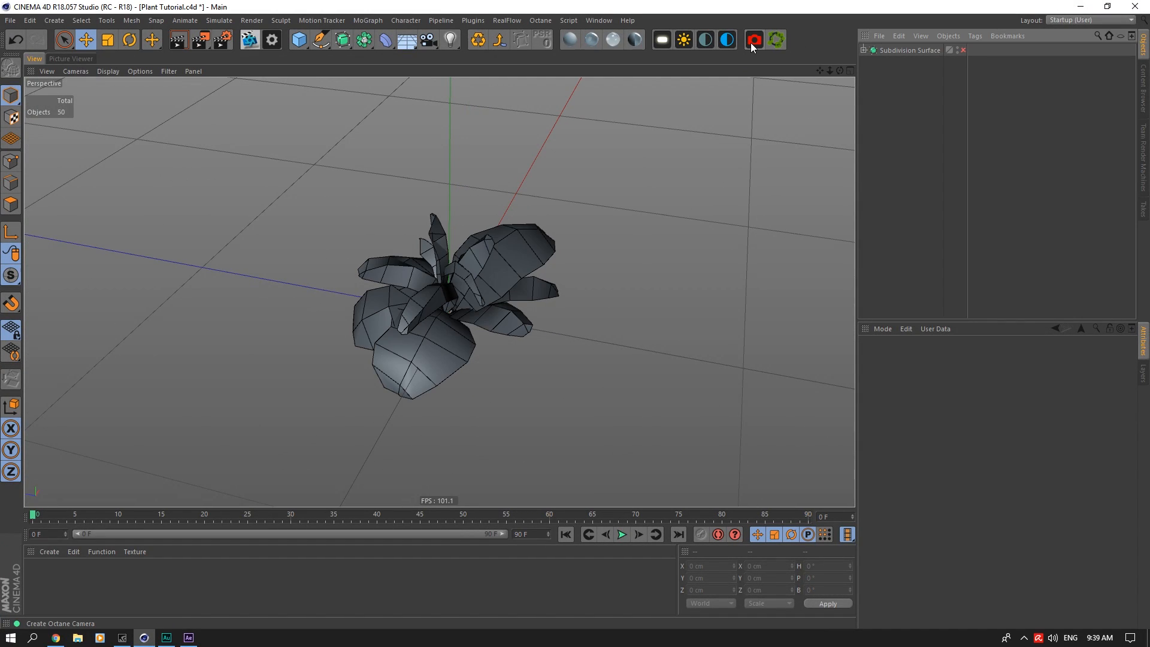
Step: Add an Octane camera to the scene and open the render settings to check the output size
{"action": "left_click", "coordinate": [754, 40]}
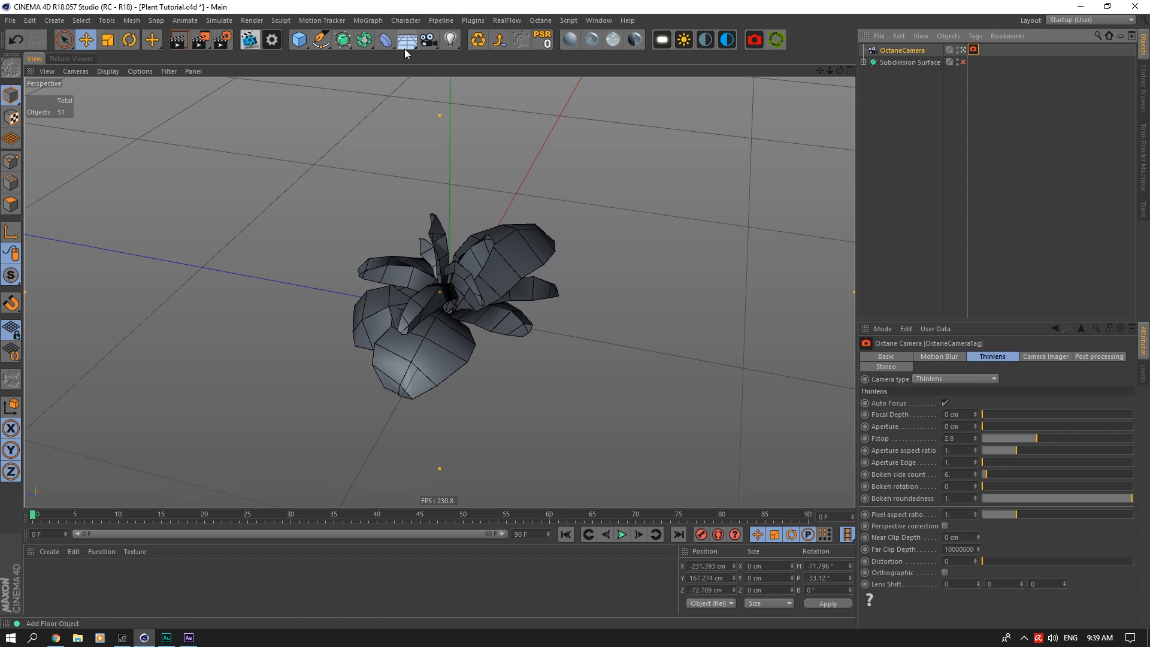
{"action": "left_click", "coordinate": [228, 42]}
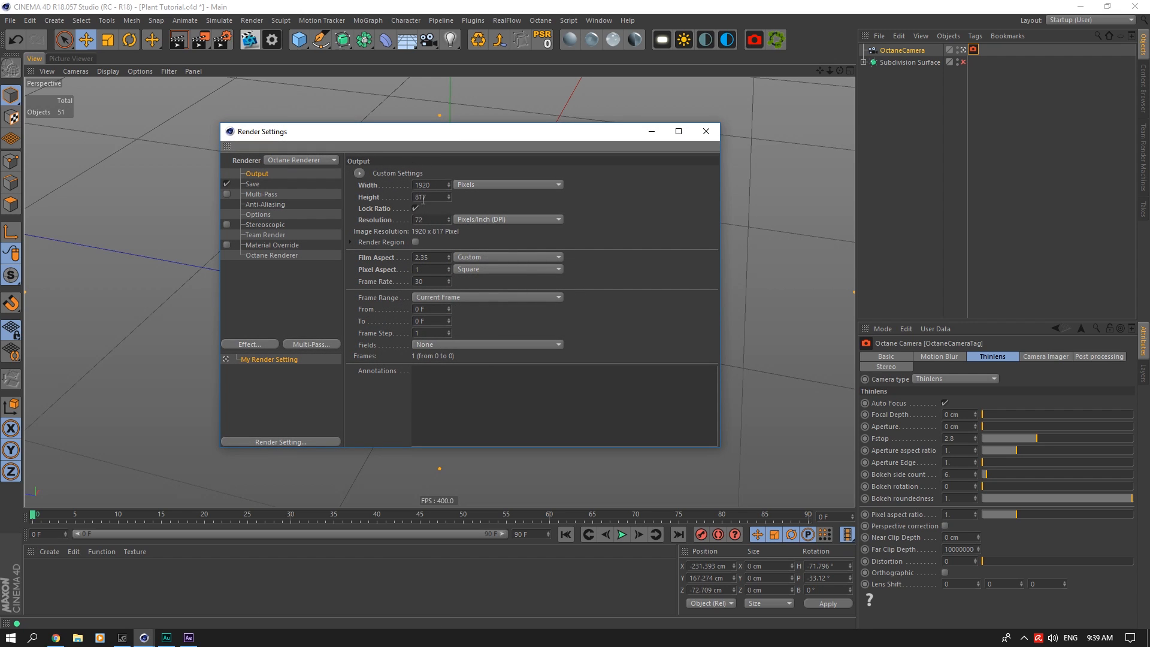
{"action": "left_click", "coordinate": [899, 61]}
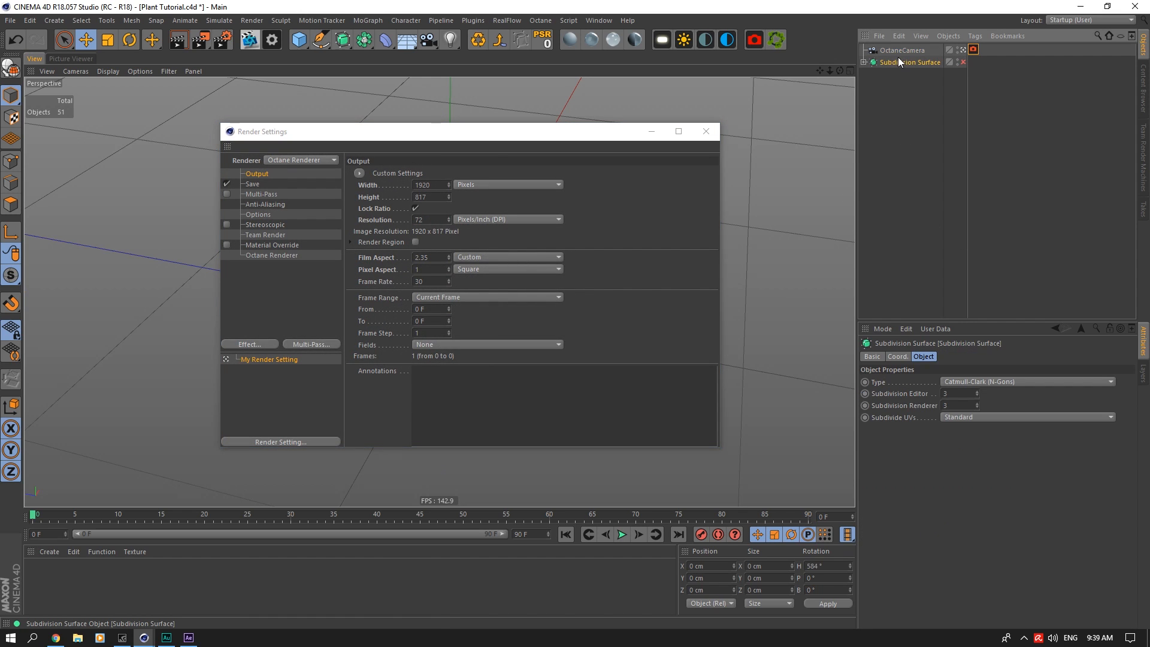
Step: Turn on Render Safe for the perspective viewport and close the render settings
{"action": "left_click", "coordinate": [899, 51]}
{"action": "left_click", "coordinate": [887, 330]}
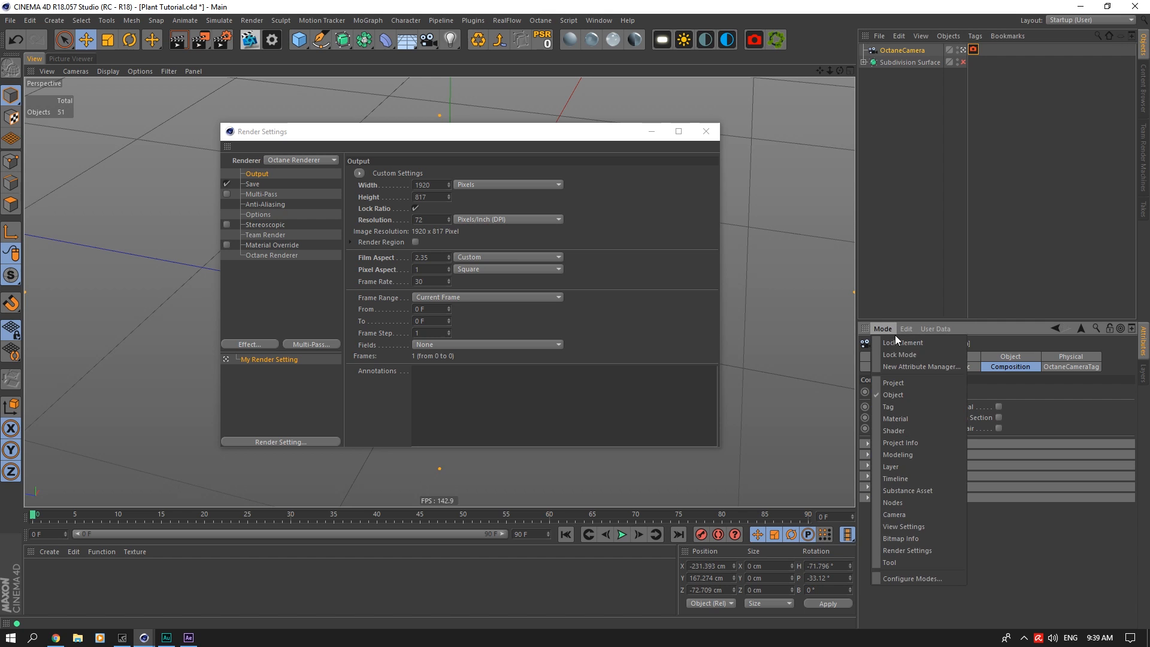
{"action": "left_click", "coordinate": [906, 527]}
{"action": "left_click", "coordinate": [920, 448]}
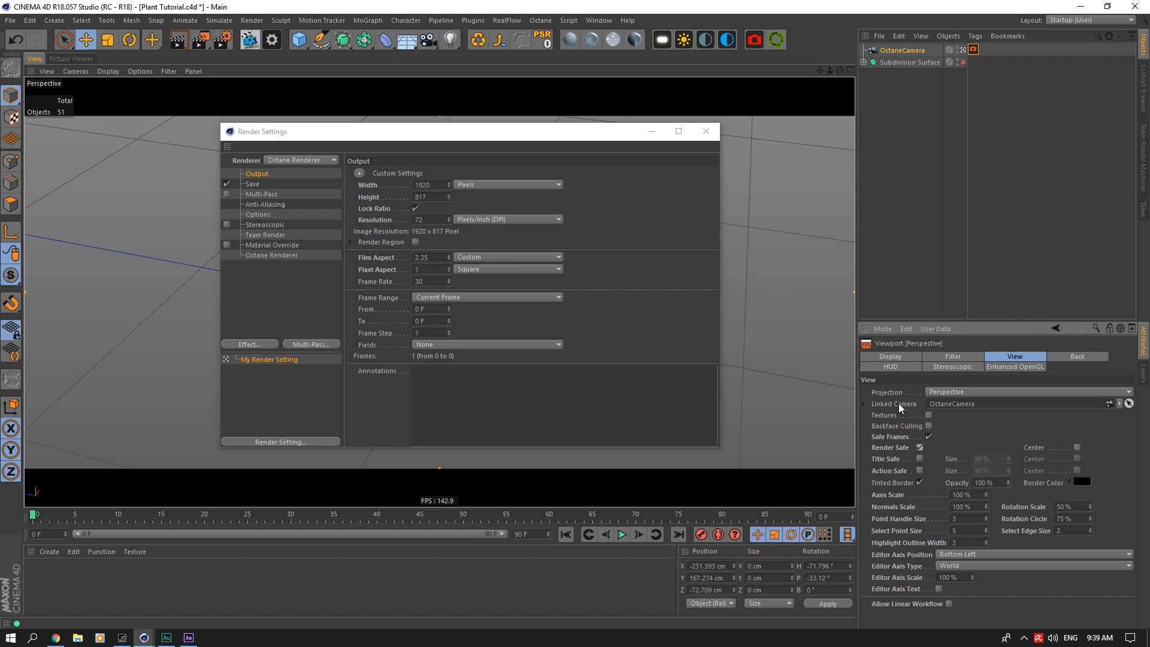
{"action": "left_click", "coordinate": [710, 134]}
{"action": "right_click", "coordinate": [712, 133]}
Step: Orbit the camera down to a low, nearly horizontal view of the plant
{"action": "left_click", "coordinate": [850, 44]}
{"action": "left_click_drag", "start_coordinate": [840, 71], "coordinate": [865, 34]}
{"action": "left_click_drag", "start_coordinate": [840, 70], "coordinate": [852, 36]}
Step: Enable the Grid composition helper on the Octane camera
{"action": "left_click", "coordinate": [902, 50]}
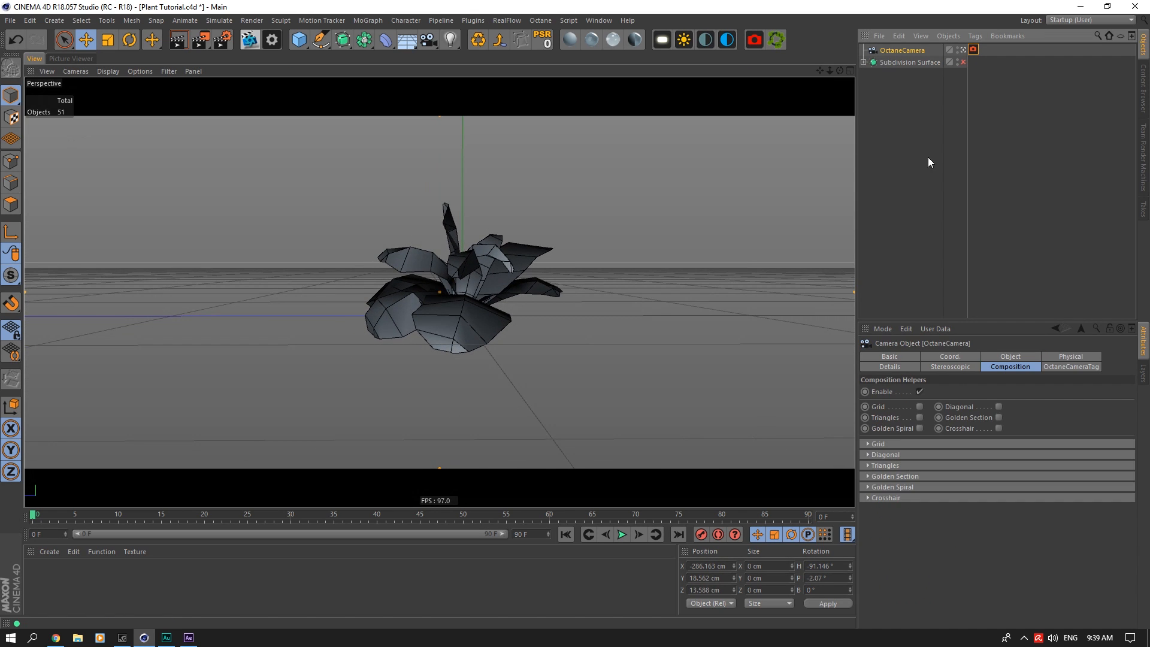
{"action": "left_click", "coordinate": [890, 367]}
{"action": "left_click", "coordinate": [1019, 357]}
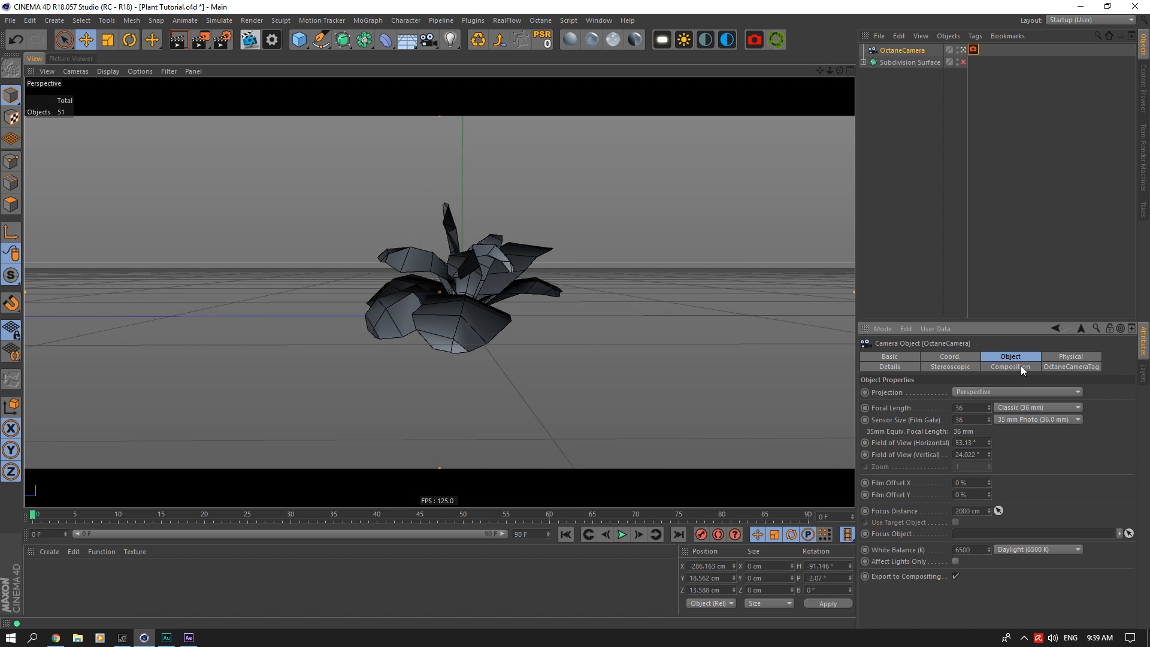
{"action": "left_click", "coordinate": [1004, 367]}
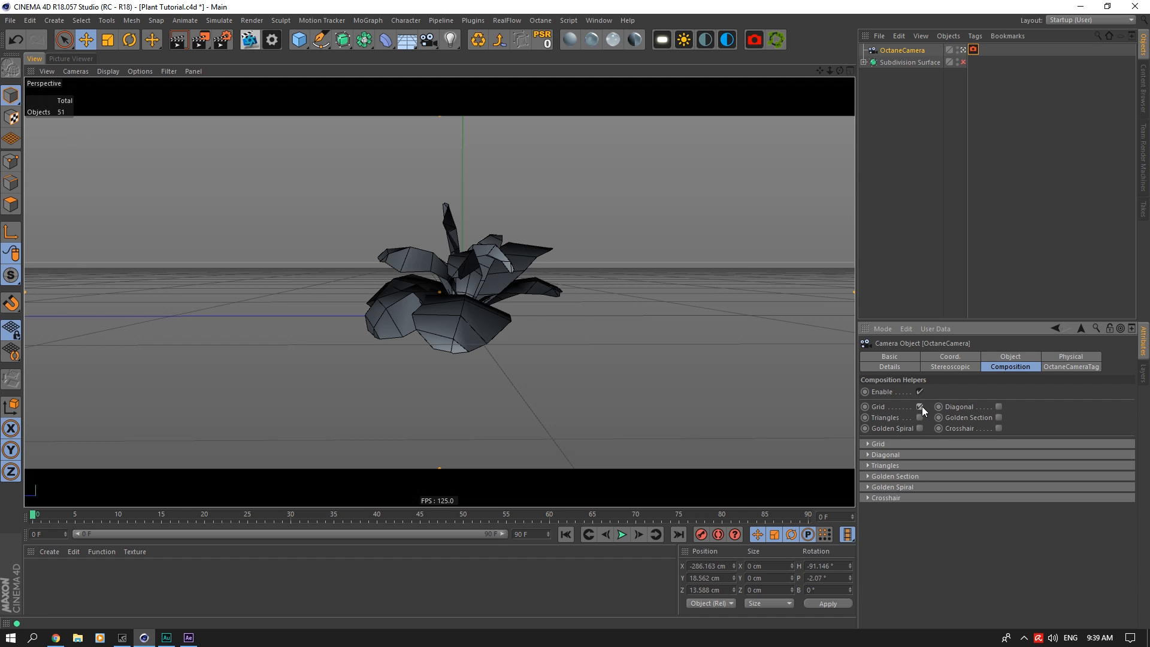
{"action": "left_click", "coordinate": [921, 407]}
Step: Move the camera in close to the plant and set its focal length to Portrait (80 mm)
{"action": "left_click_drag", "start_coordinate": [826, 70], "coordinate": [950, 178]}
{"action": "left_click", "coordinate": [1011, 357]}
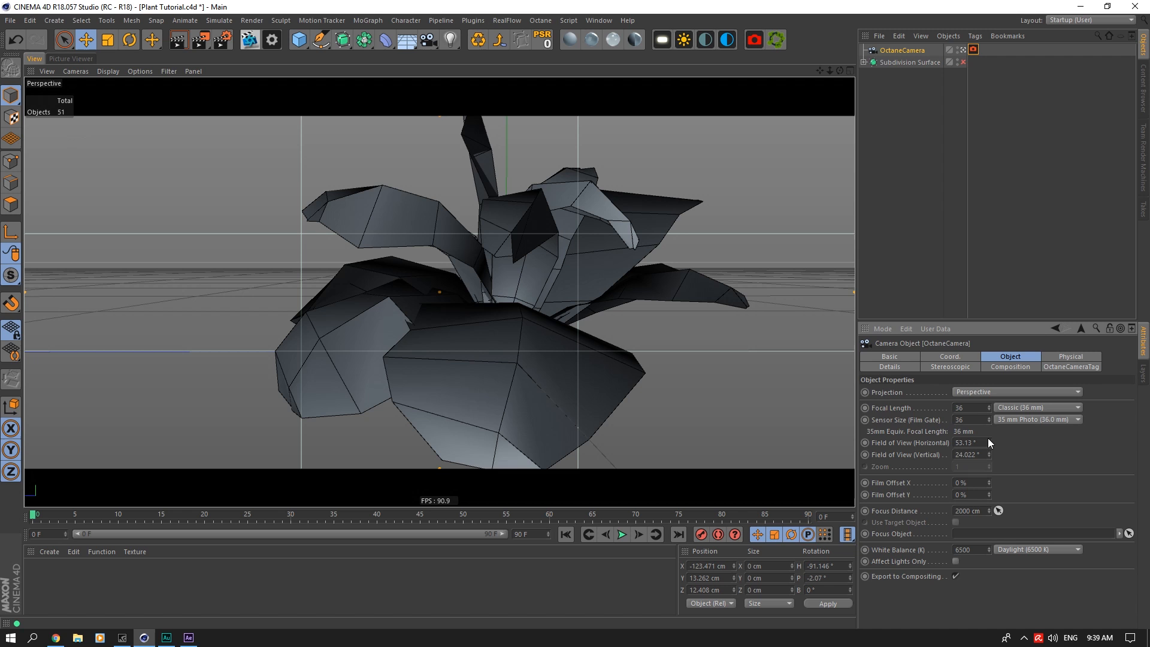
{"action": "left_click", "coordinate": [995, 406]}
{"action": "left_click", "coordinate": [1016, 471]}
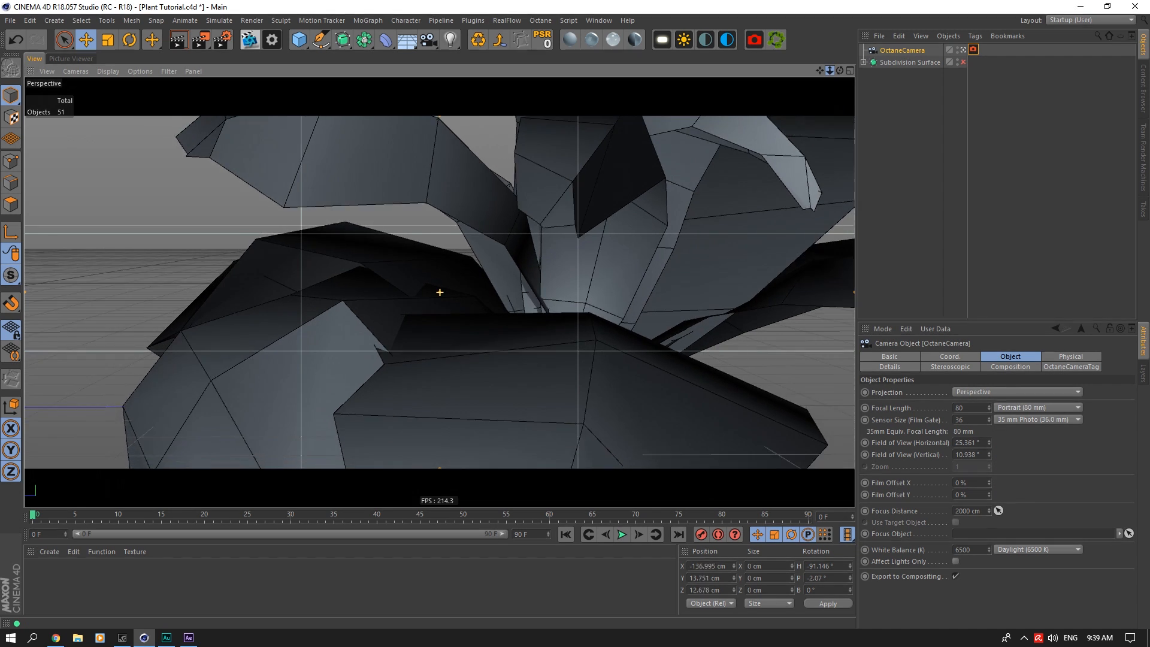
Step: Pull the camera back from the plant, set its heading rotation to -90°, and shift it to reframe the leaves
{"action": "left_click_drag", "start_coordinate": [830, 70], "coordinate": [940, 232]}
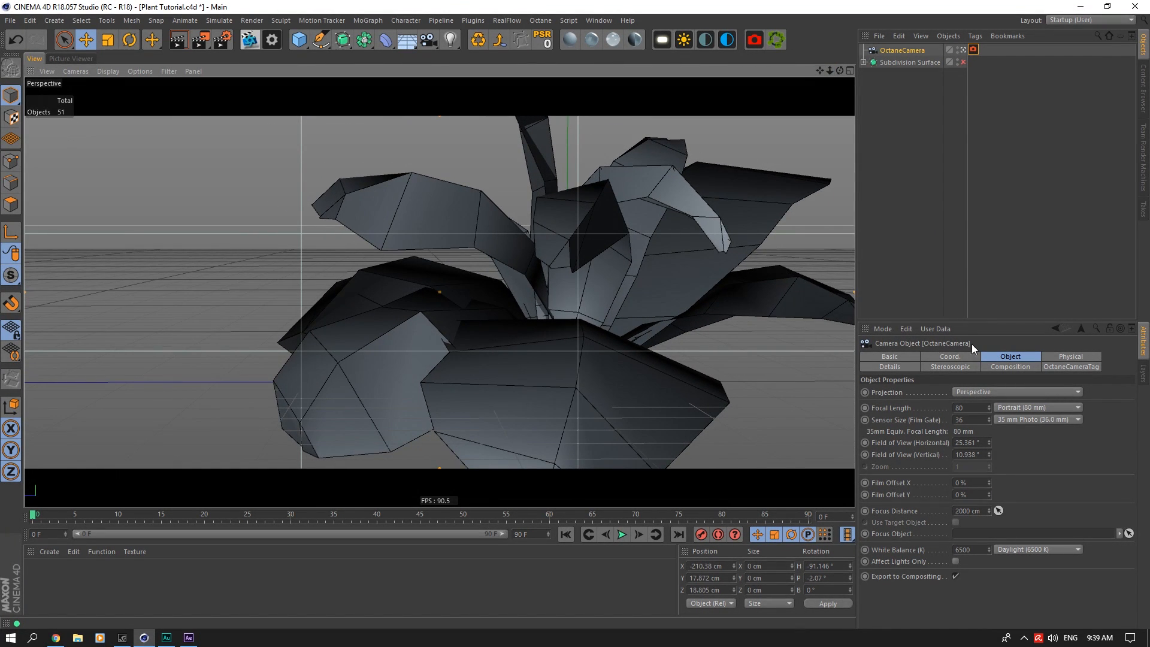
{"action": "left_click", "coordinate": [950, 356]}
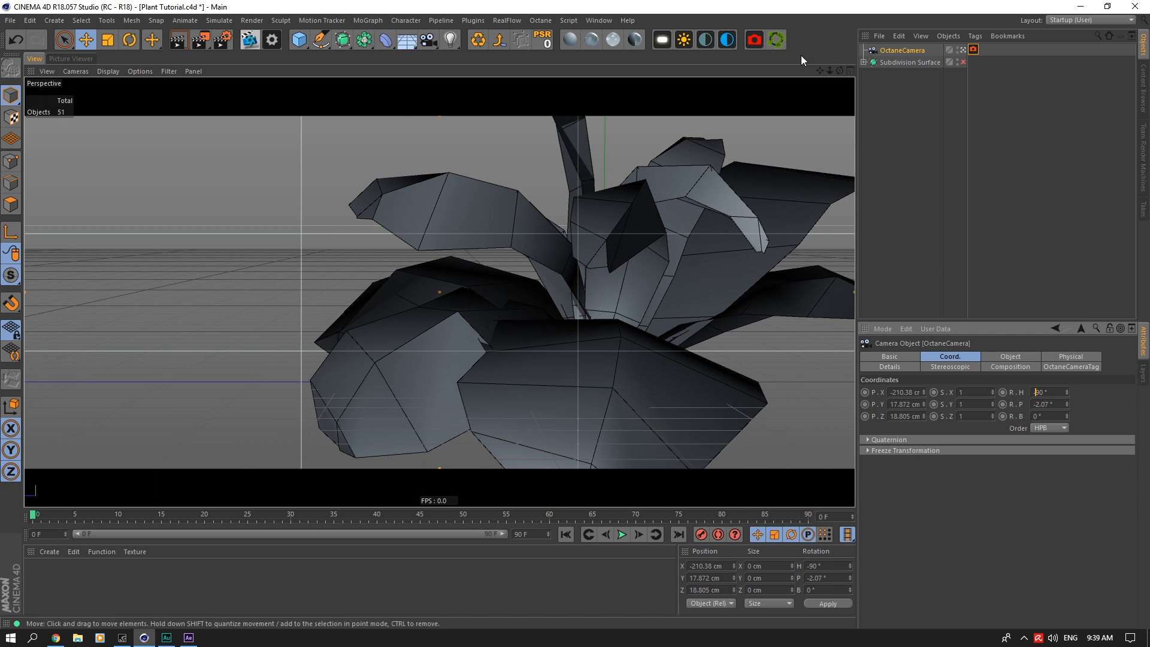
{"action": "left_click_drag", "start_coordinate": [819, 70], "coordinate": [939, 70]}
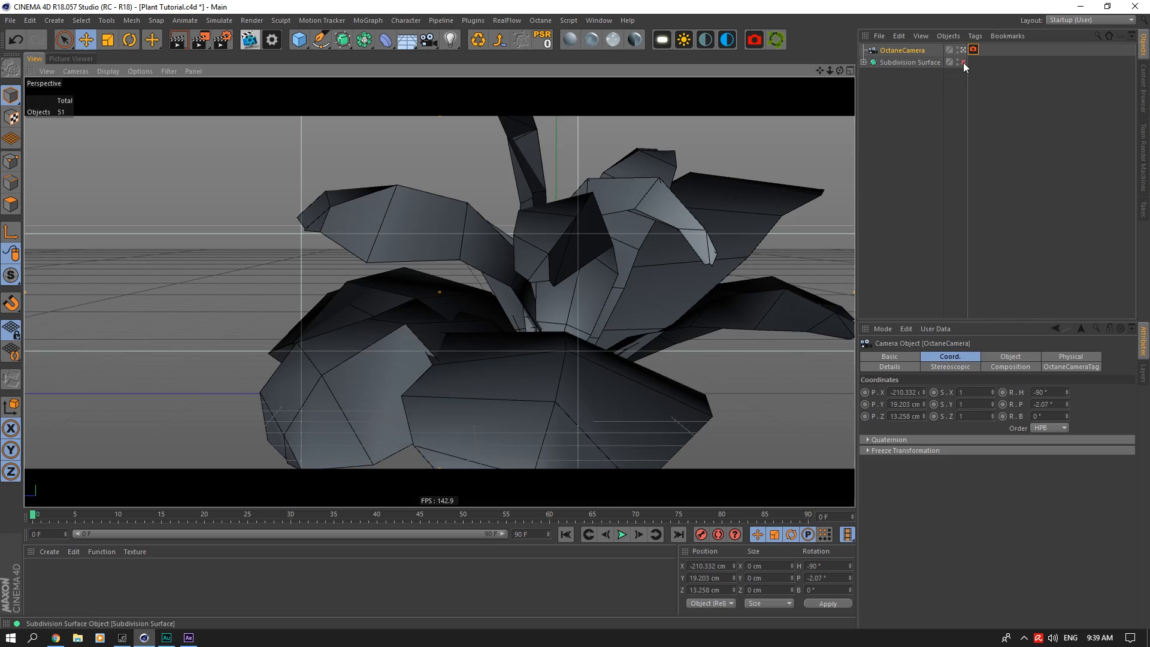
Step: Enable the Subdivision Surface and move the camera closer to frame the smoothed leaves against the grid
{"action": "left_click", "coordinate": [964, 62]}
{"action": "left_click", "coordinate": [911, 84]}
{"action": "mouse_move", "coordinate": [828, 70]}
{"action": "left_mouse_down"}
{"action": "mouse_move", "coordinate": [838, 94]}
{"action": "mouse_move", "coordinate": [820, 76]}
{"action": "mouse_move", "coordinate": [834, 72]}
{"action": "left_mouse_up"}
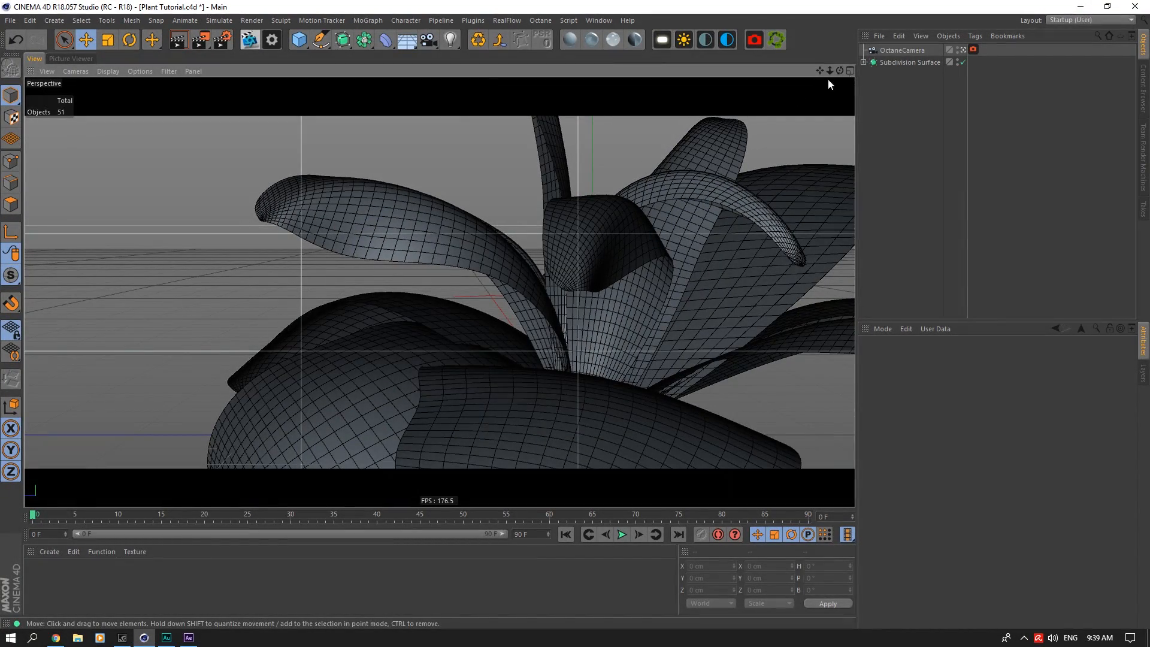
{"action": "mouse_move", "coordinate": [820, 70]}
{"action": "left_mouse_down"}
{"action": "mouse_move", "coordinate": [830, 70]}
{"action": "mouse_move", "coordinate": [819, 71]}
{"action": "left_mouse_up"}
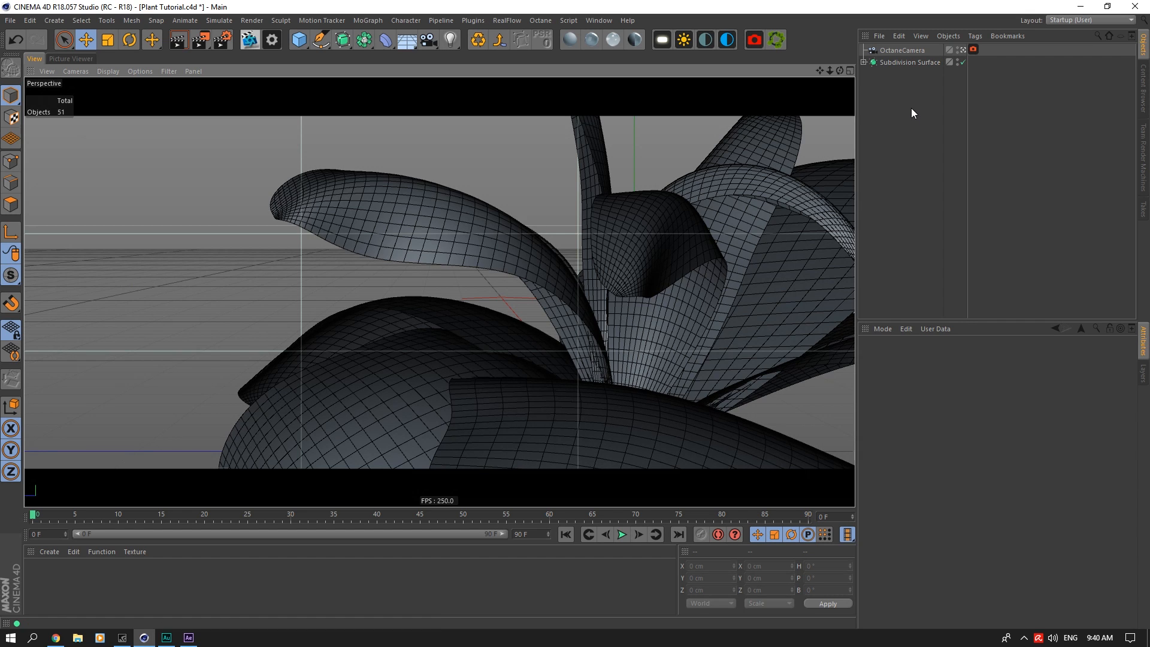
Step: Set the Octane camera's pitch rotation to 0° and lower the camera to about 14 cm to recompose the shot
{"action": "left_click", "coordinate": [902, 51]}
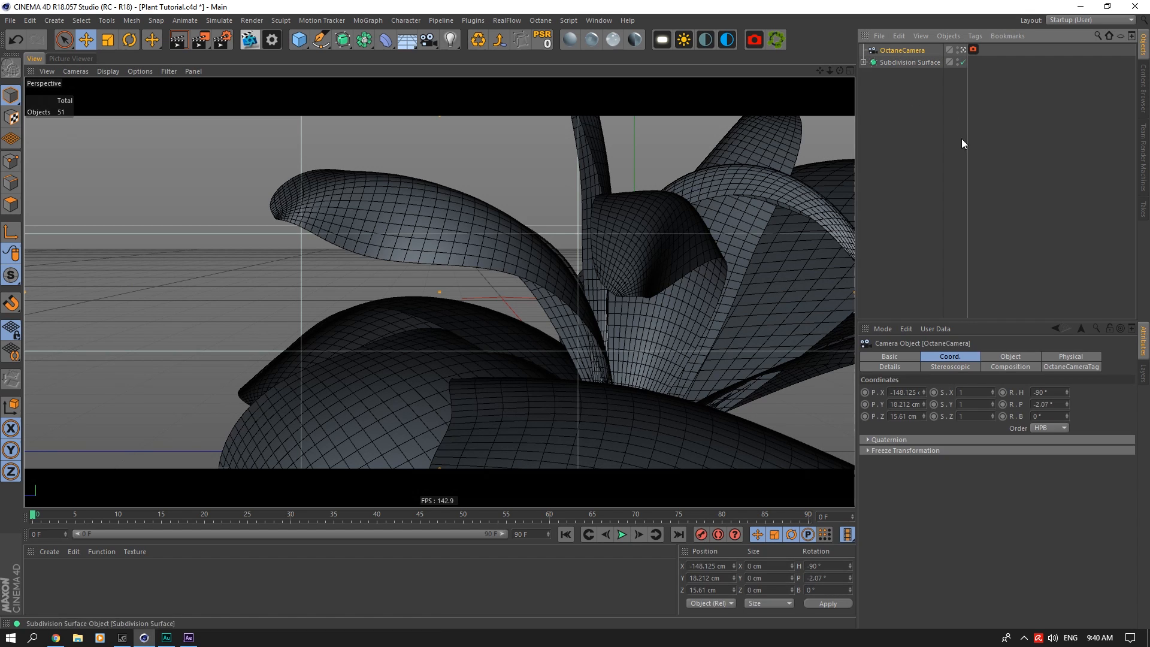
{"action": "left_click", "coordinate": [1049, 405]}
{"action": "scroll", "coordinate": [1050, 404], "scroll_direction": "down", "scroll_amount": 2}
{"action": "scroll", "coordinate": [1050, 405], "scroll_direction": "up", "scroll_amount": 3}
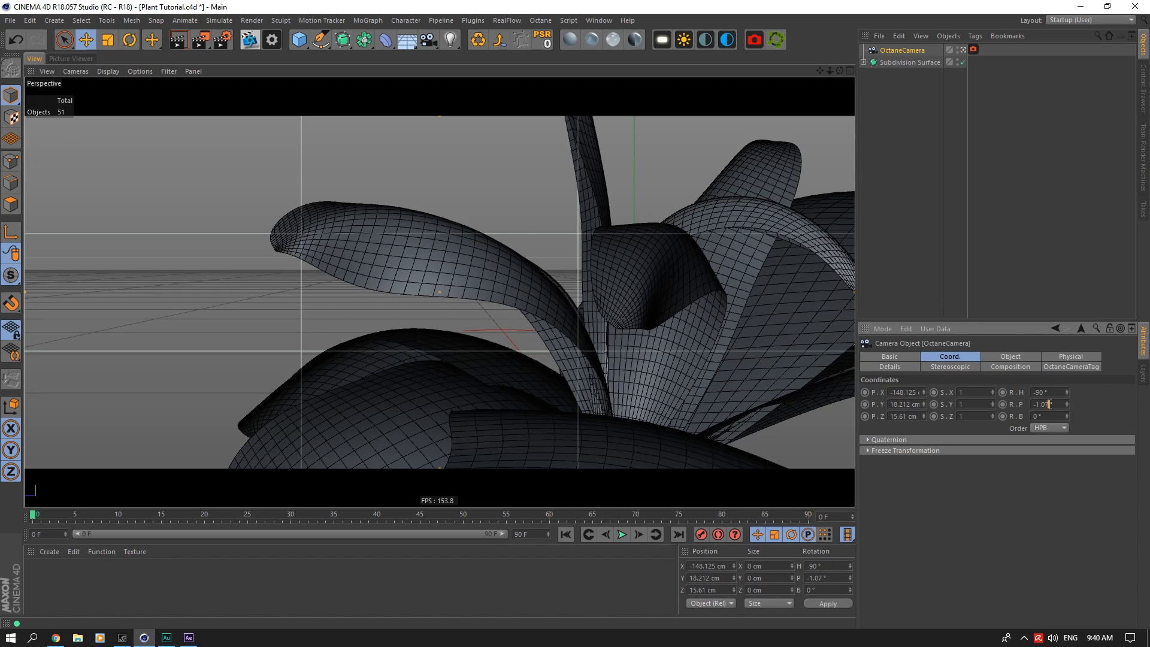
{"action": "scroll", "coordinate": [1049, 405], "scroll_direction": "up", "scroll_amount": 2}
{"action": "scroll", "coordinate": [1049, 404], "scroll_direction": "down", "scroll_amount": 1}
{"action": "key", "text": "BackSpace"}
{"action": "key", "text": "BackSpace"}
{"action": "left_click", "coordinate": [1048, 395]}
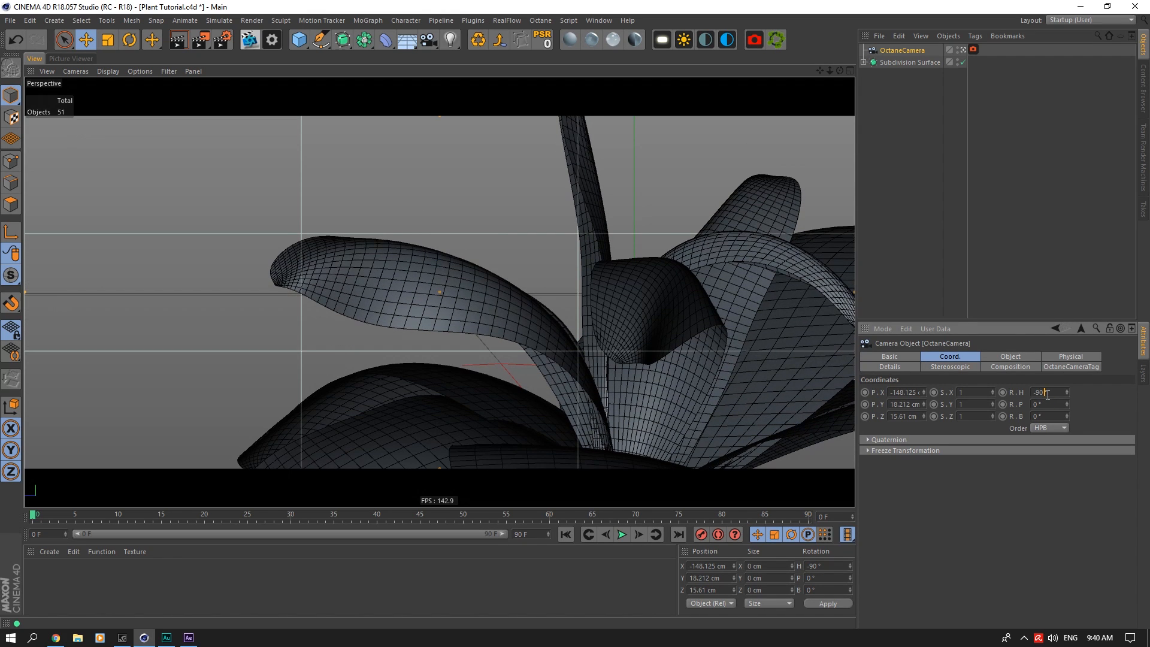
{"action": "left_click_drag", "start_coordinate": [819, 71], "coordinate": [810, 25]}
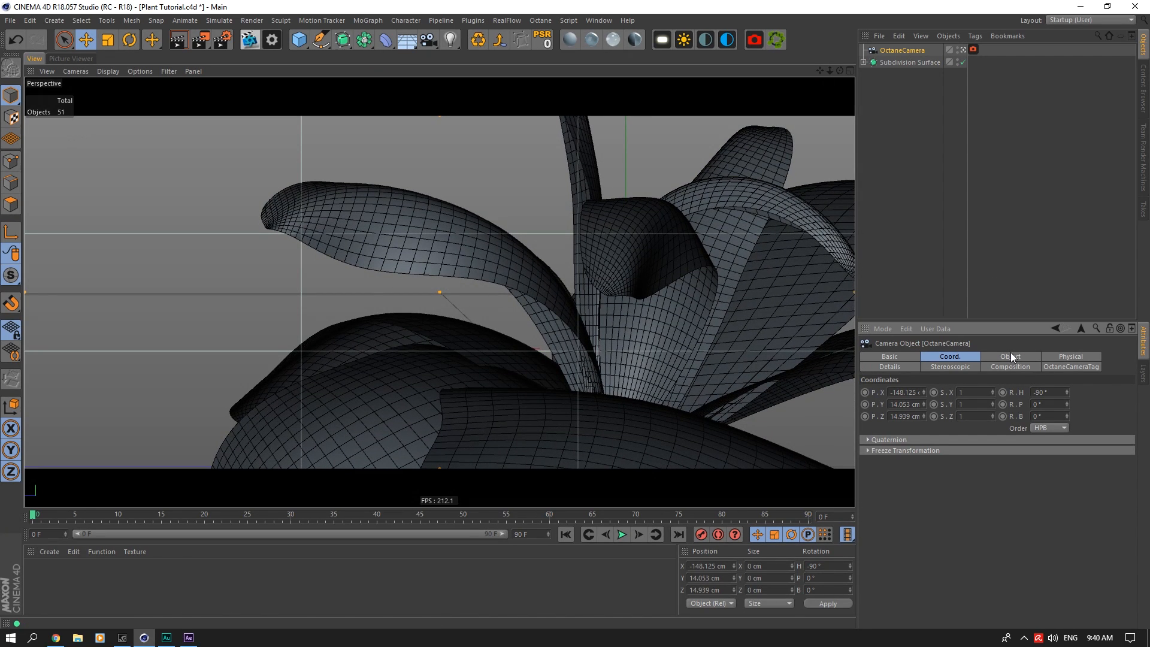
Step: Disable the camera's Grid composition helper and slightly adjust the framing of the plant
{"action": "left_click", "coordinate": [1012, 367]}
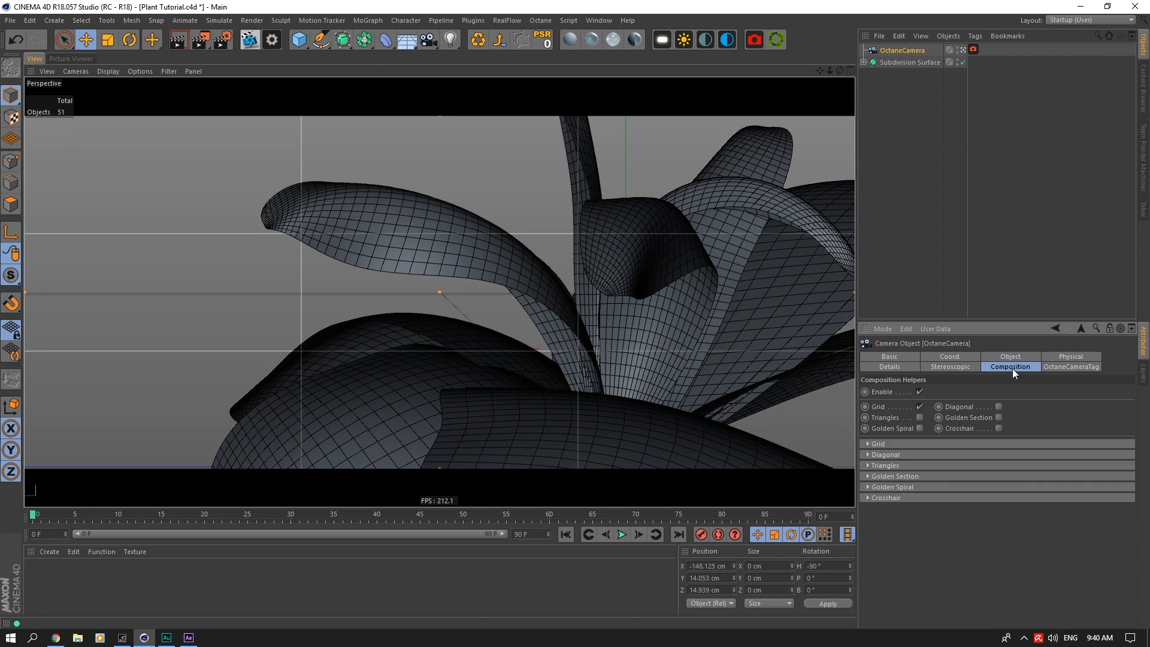
{"action": "left_click", "coordinate": [919, 408]}
{"action": "left_click_drag", "start_coordinate": [829, 70], "coordinate": [836, 70]}
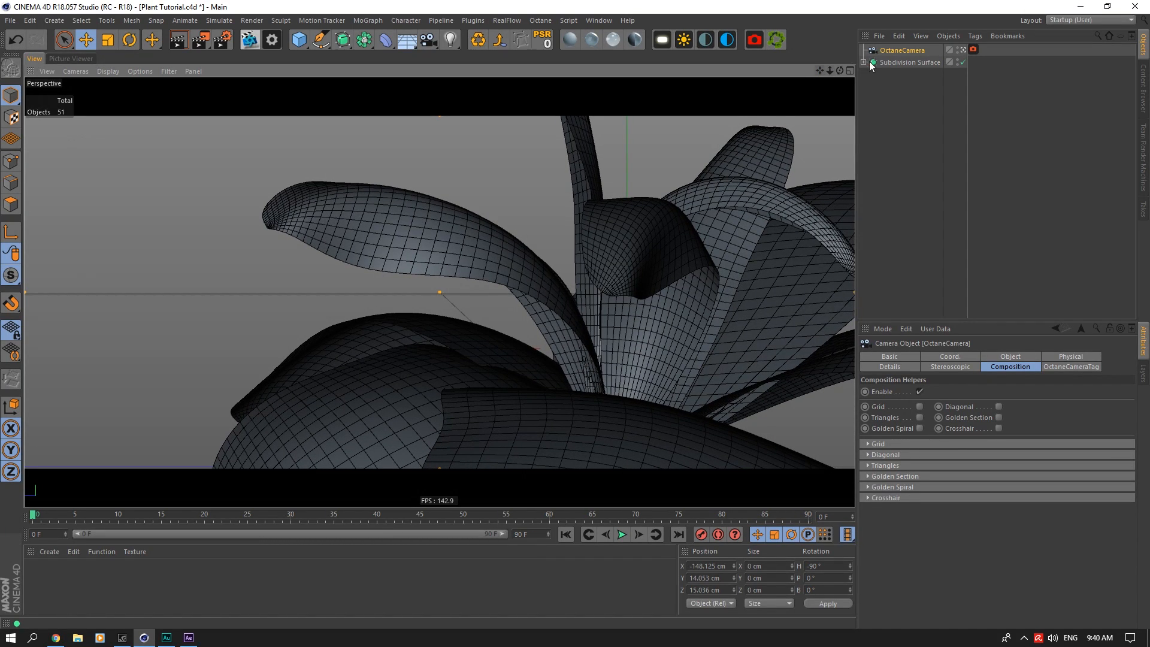
Step: Add a Protection tag to the Octane camera and place it after the Octane camera tag
{"action": "right_click", "coordinate": [920, 53]}
{"action": "mouse_move", "coordinate": [954, 57]}
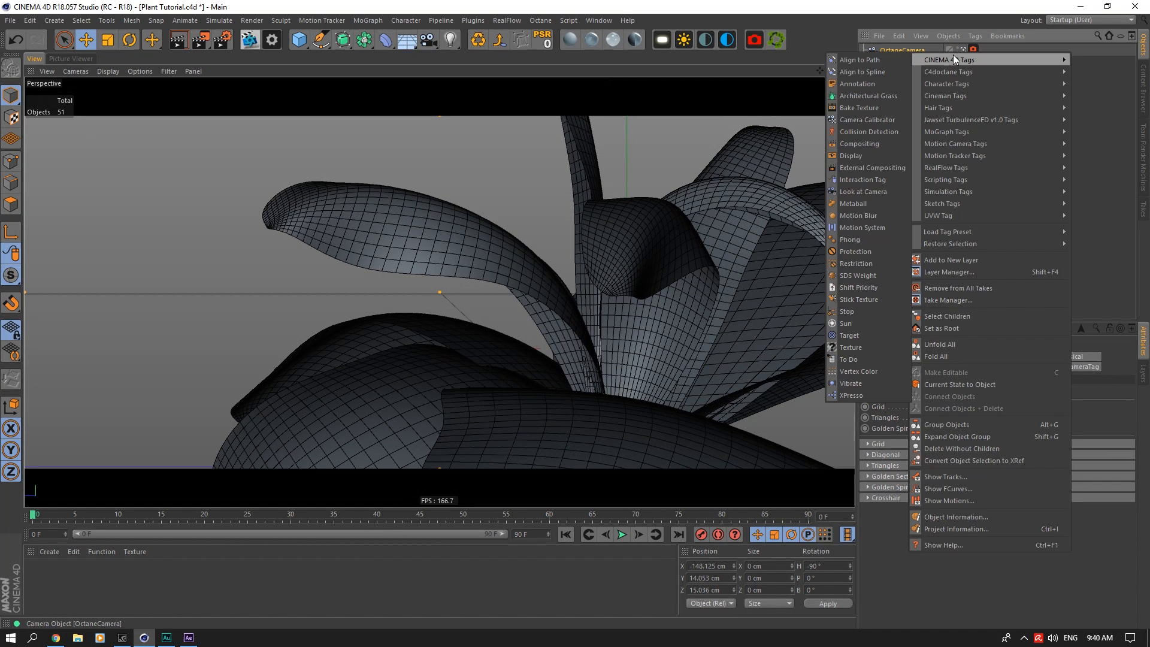
{"action": "left_click", "coordinate": [856, 252]}
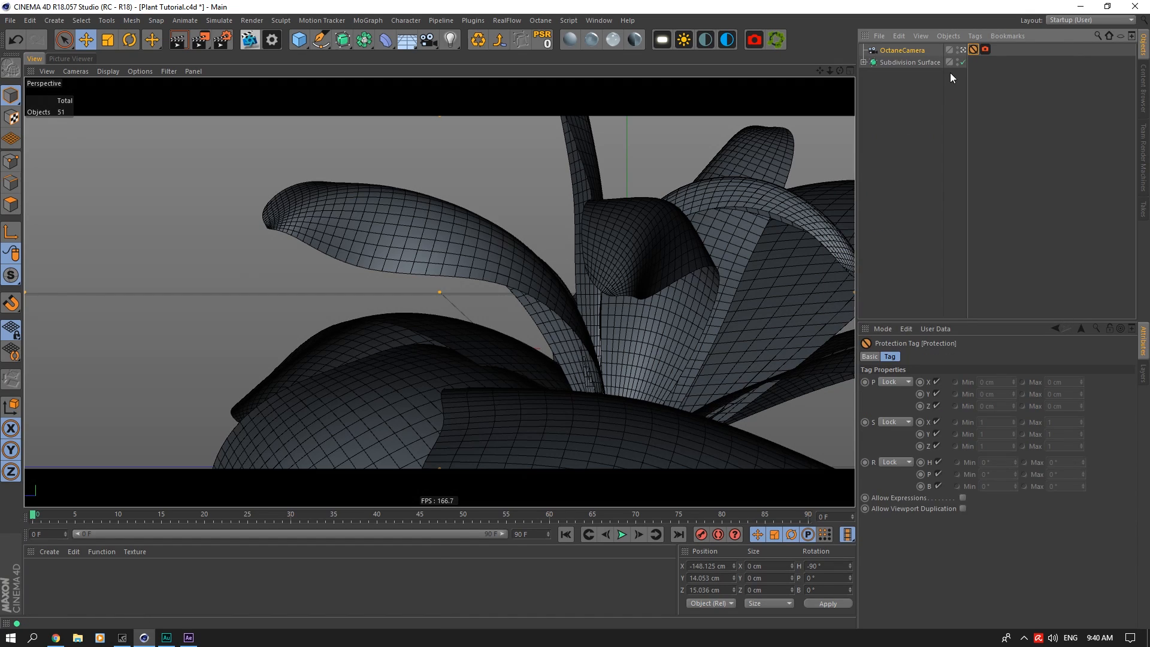
{"action": "left_click_drag", "start_coordinate": [973, 49], "coordinate": [1019, 49]}
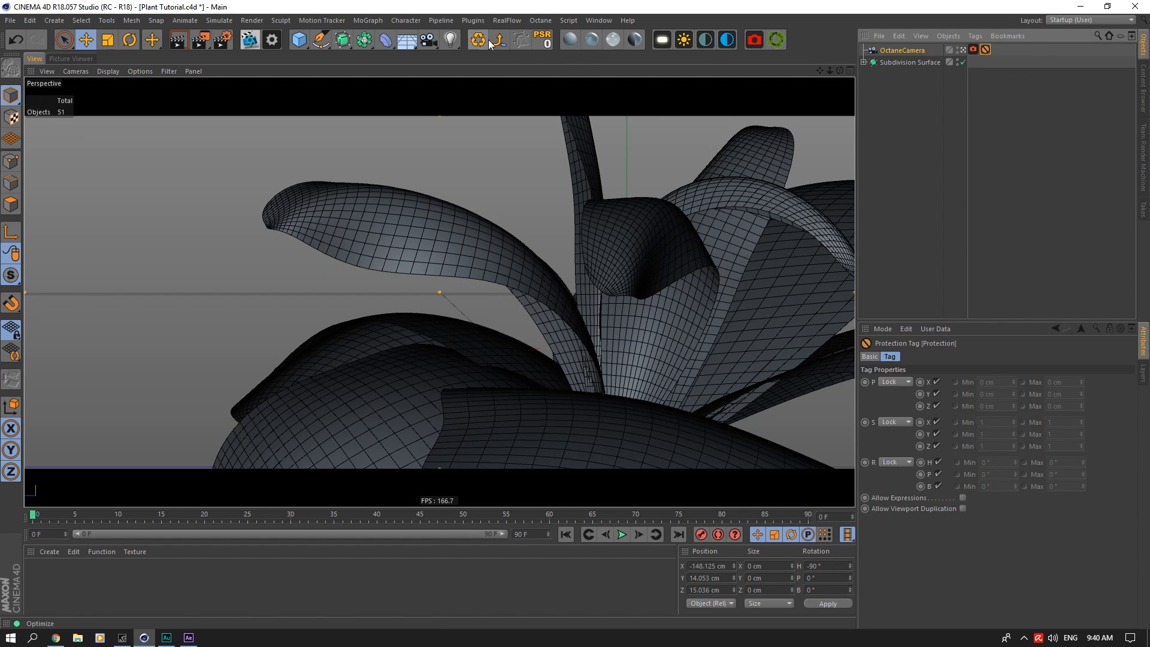
Step: Open the Octane Live Viewer and bring up the Camera Imager page of the Octane settings beside it
{"action": "left_click", "coordinate": [250, 42]}
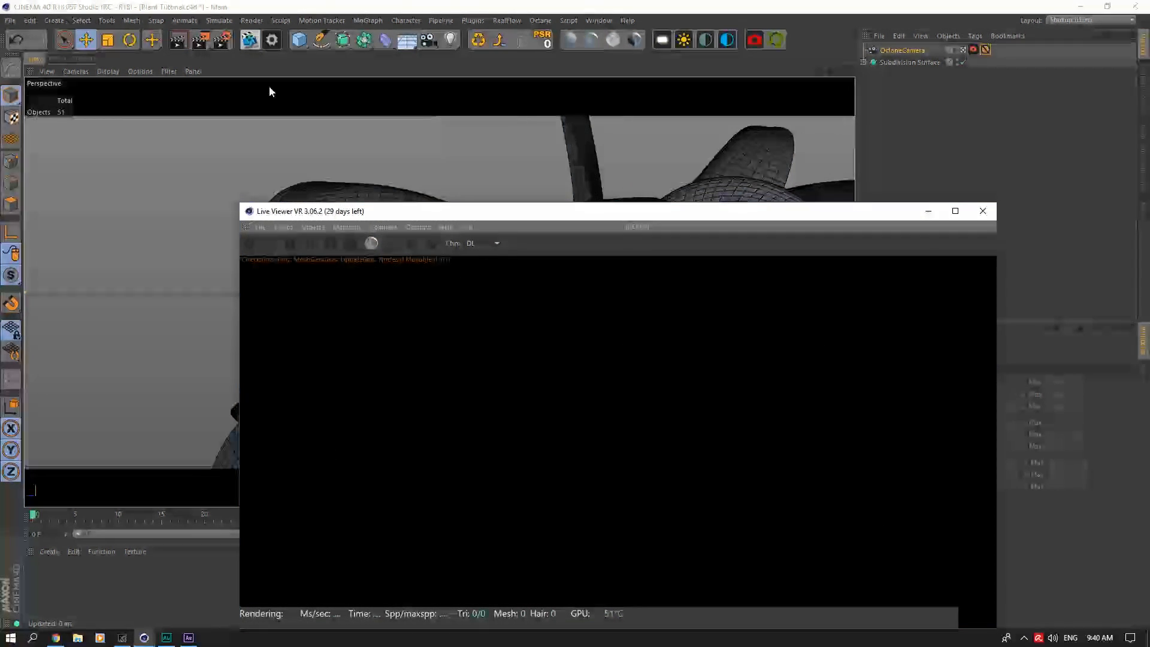
{"action": "left_click_drag", "start_coordinate": [289, 212], "coordinate": [108, 81]}
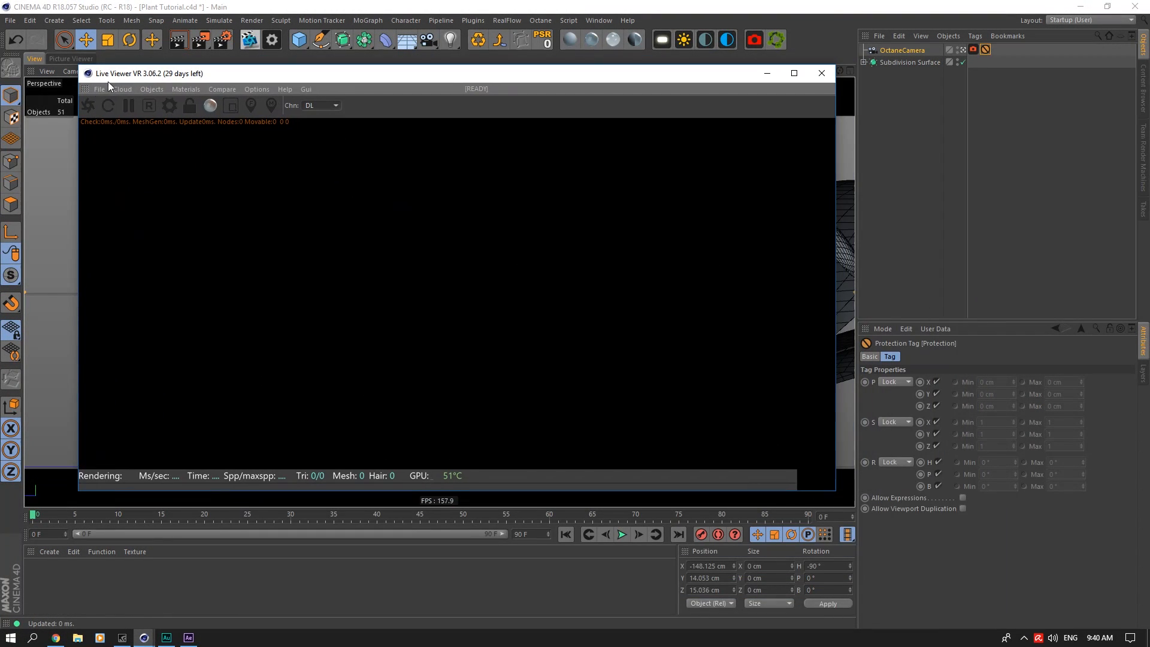
{"action": "left_click", "coordinate": [171, 107]}
{"action": "left_click", "coordinate": [40, 39]}
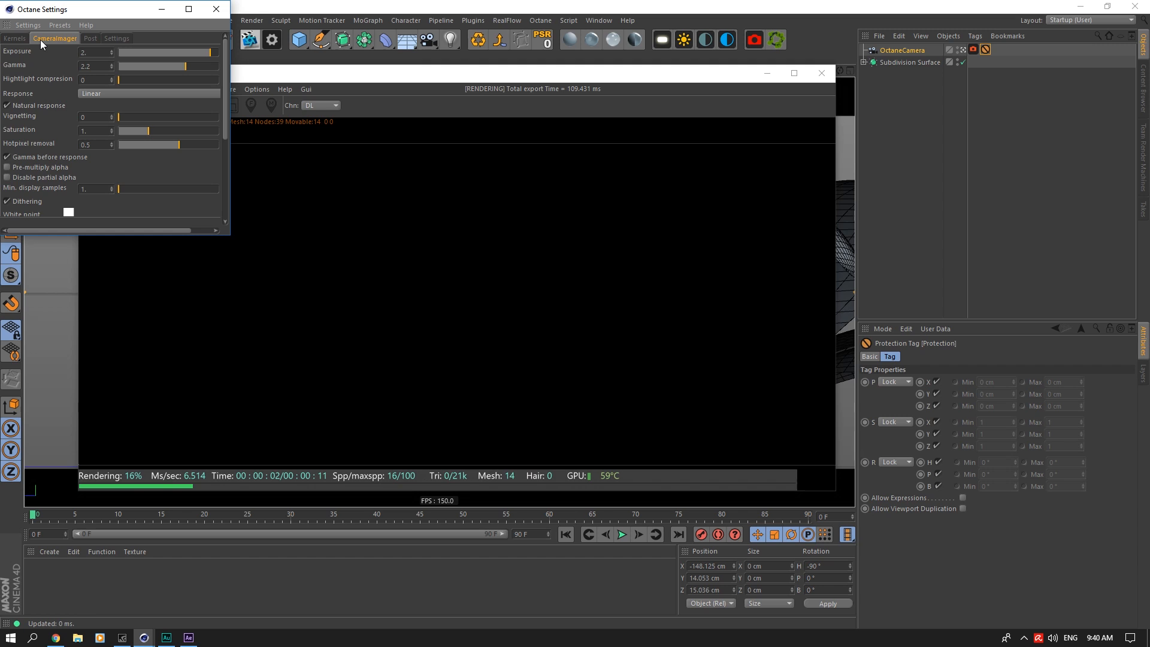
{"action": "left_click_drag", "start_coordinate": [100, 13], "coordinate": [553, 76]}
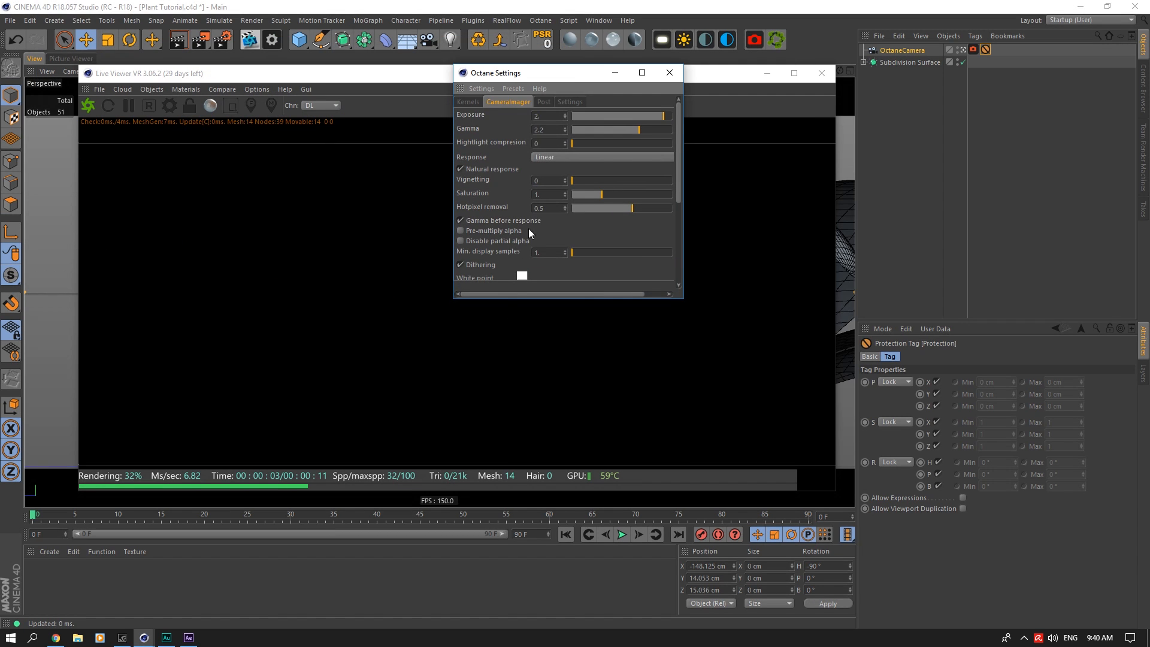
Step: Add an Octane Daylight to the scene and set its pitch rotation to -9°
{"action": "left_click", "coordinate": [669, 72]}
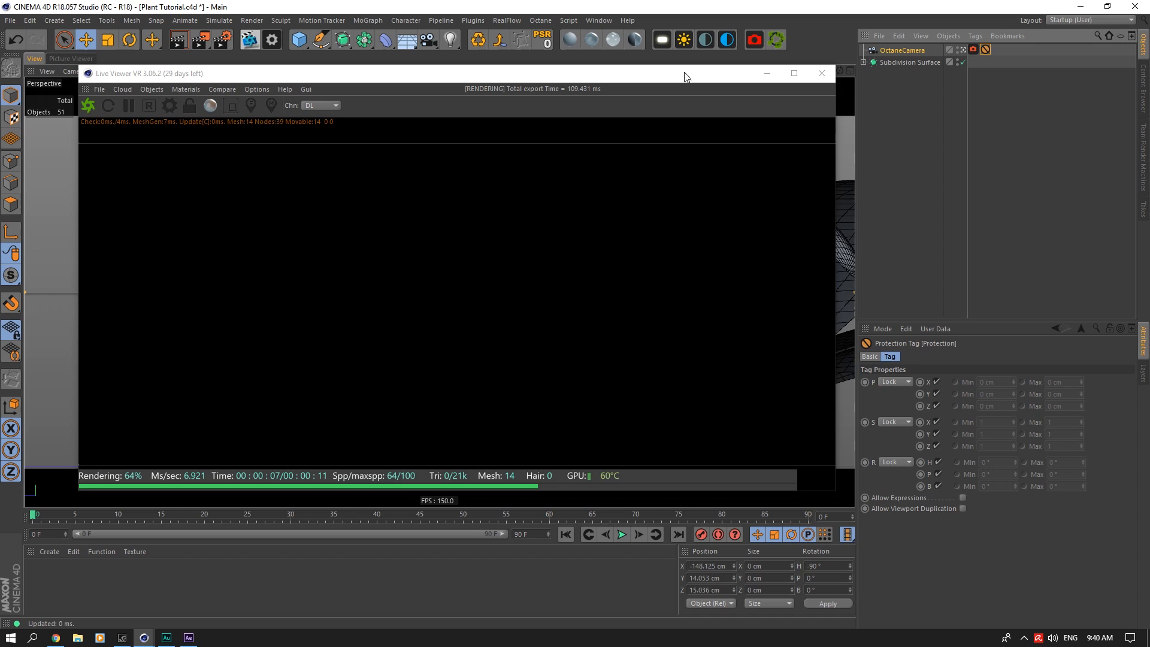
{"action": "left_click", "coordinate": [684, 40]}
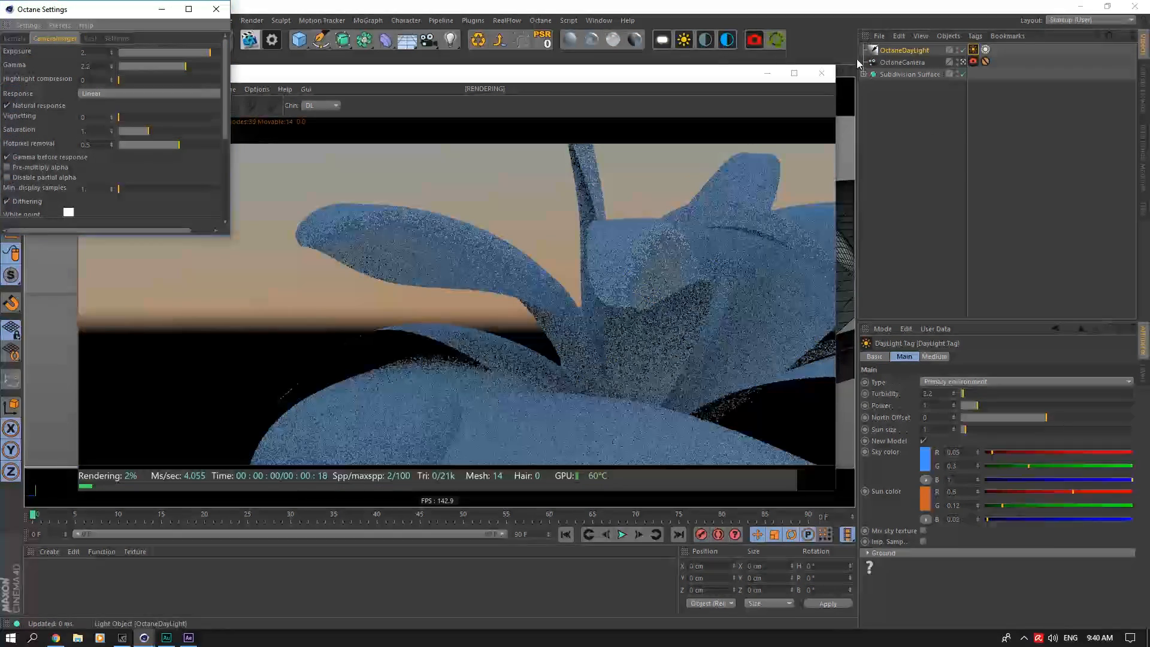
{"action": "left_click", "coordinate": [911, 51]}
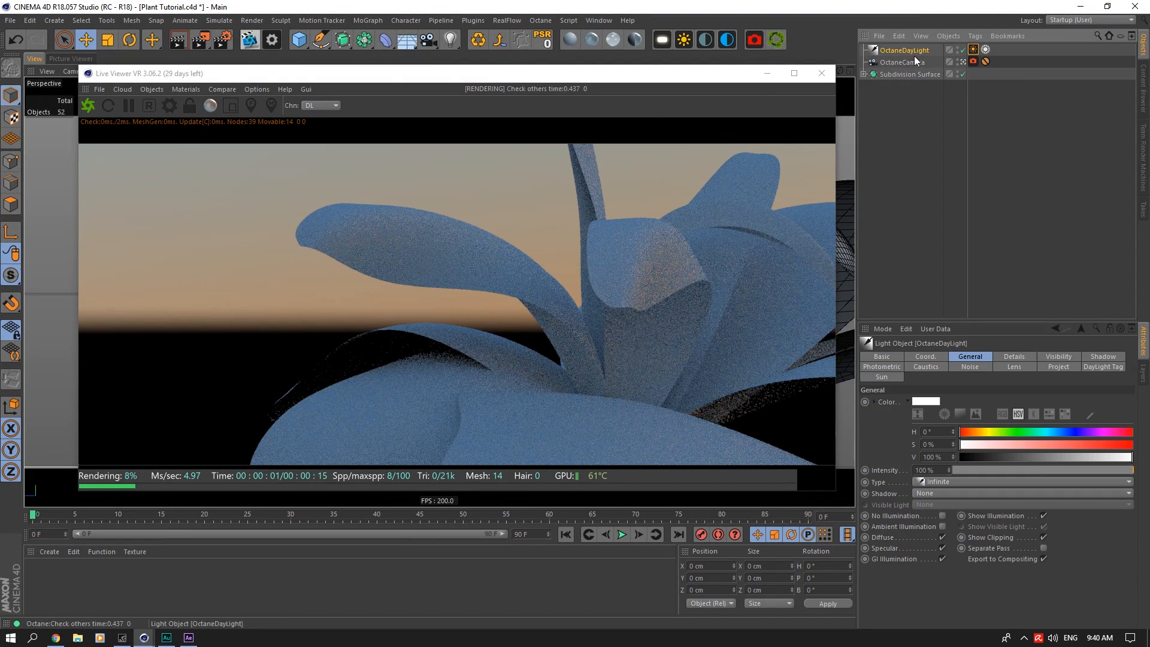
{"action": "left_click", "coordinate": [934, 356]}
{"action": "type", "text": "-9"}
{"action": "key", "text": "Return"}
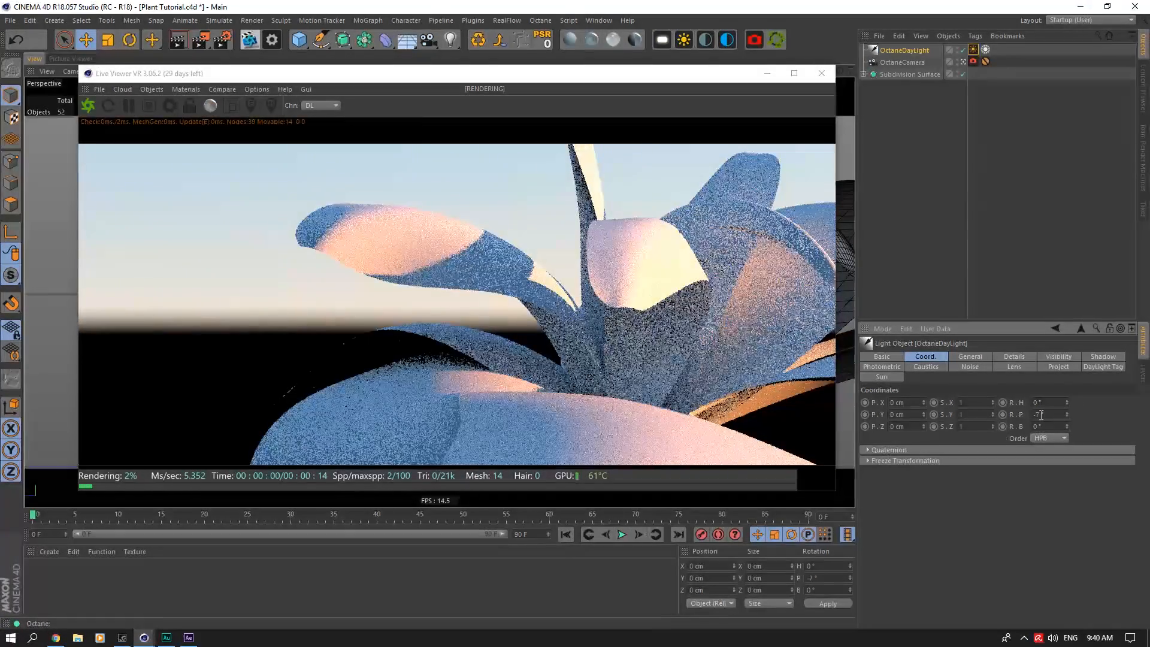
Step: Reposition the Live Viewer and switch from the Octane camera to the free editor view of the whole plant
{"action": "left_click_drag", "start_coordinate": [645, 73], "coordinate": [591, 57]}
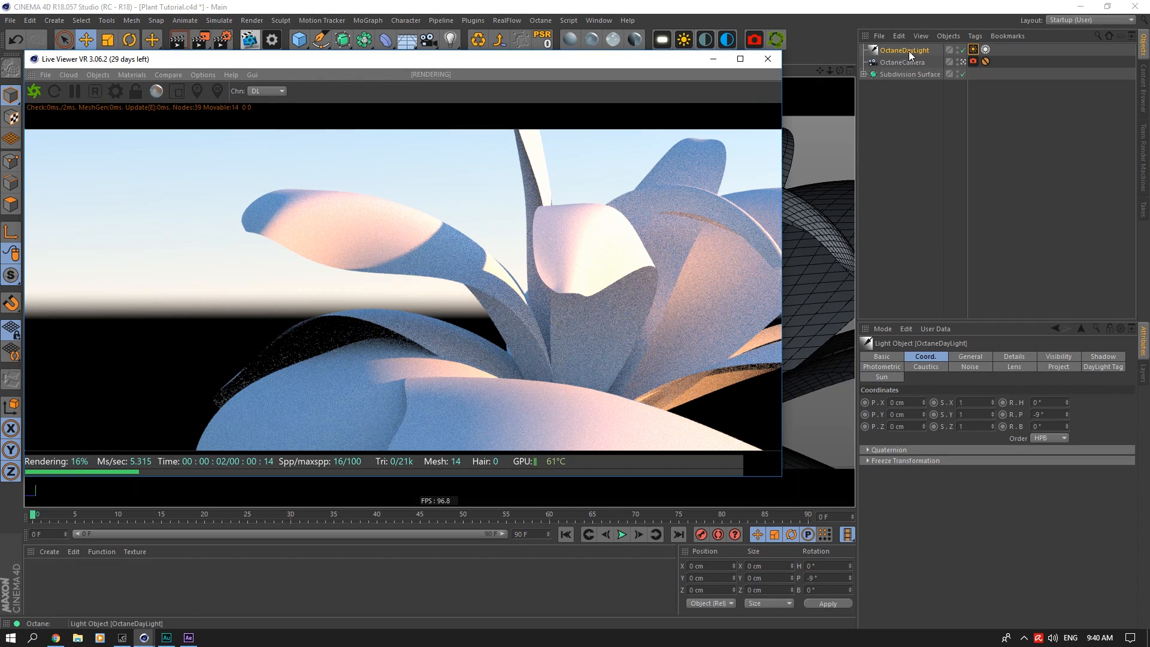
{"action": "left_click", "coordinate": [964, 62]}
{"action": "left_click", "coordinate": [964, 62]}
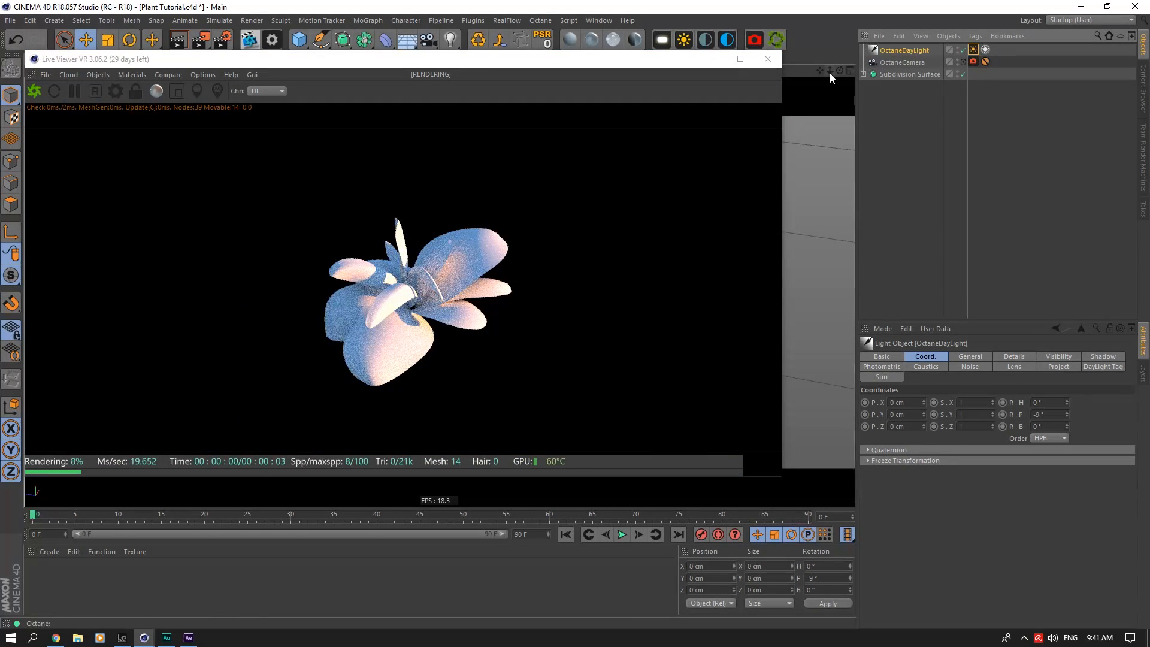
Step: Create an Octane diffuse material, name it "Diffuse", and move its editor clear of the render preview
{"action": "left_click", "coordinate": [571, 40]}
{"action": "left_click", "coordinate": [46, 570]}
{"action": "double_click", "coordinate": [46, 572]}
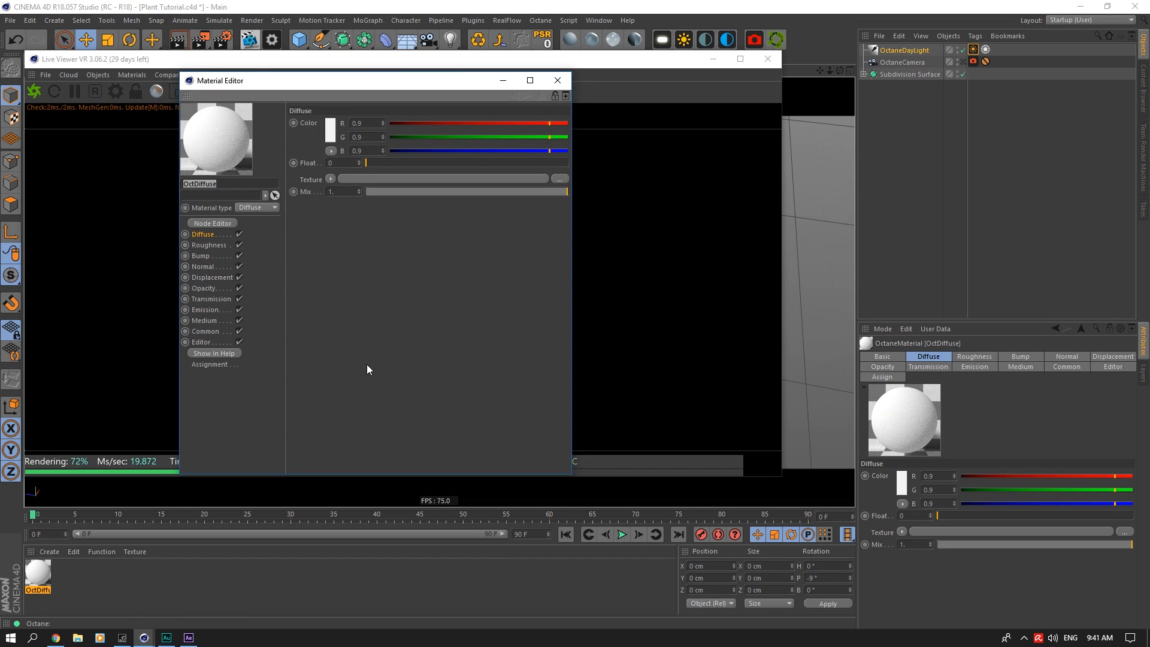
{"action": "type", "text": "D"}
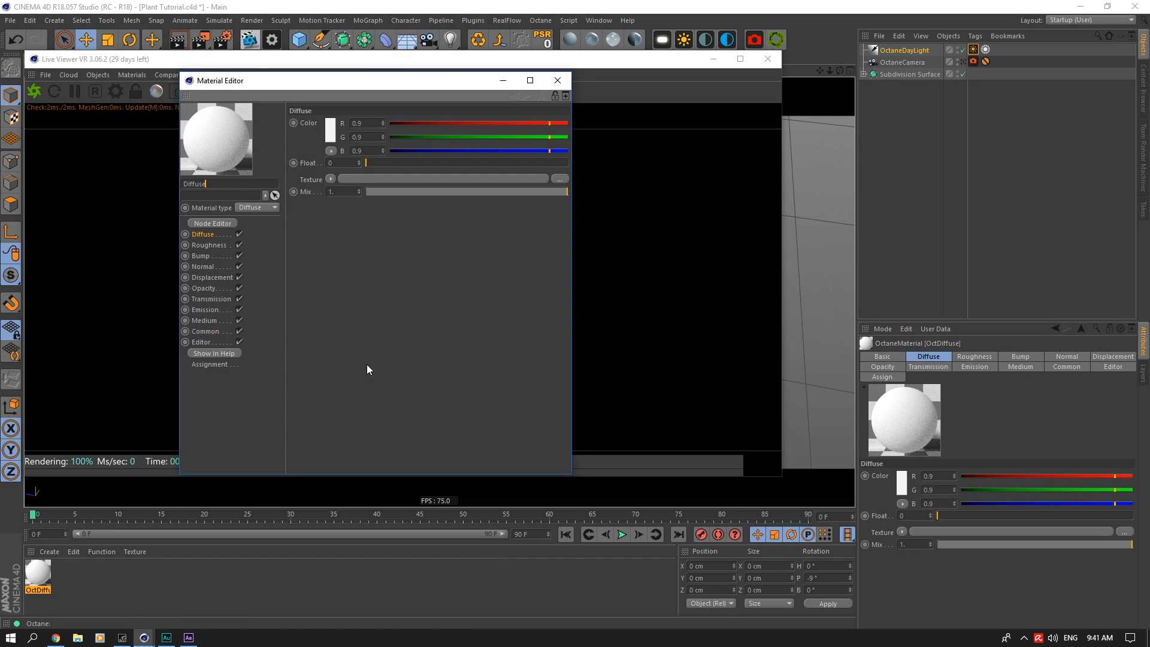
{"action": "left_click_drag", "start_coordinate": [392, 81], "coordinate": [796, 129]}
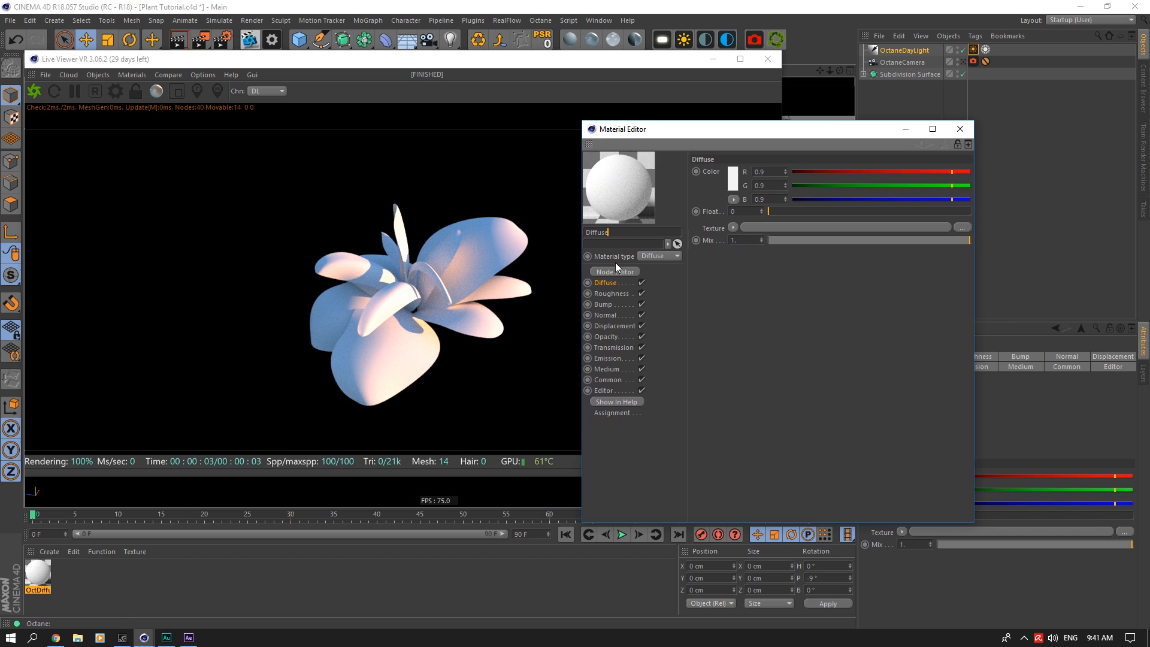
Step: Add an Octane ImageTexture to the material's Diffuse channel, loading LeafBanana002_COL_VAR1_3K.png from the Poliigon Nature textures
{"action": "left_click", "coordinate": [733, 228]}
{"action": "mouse_move", "coordinate": [765, 450]}
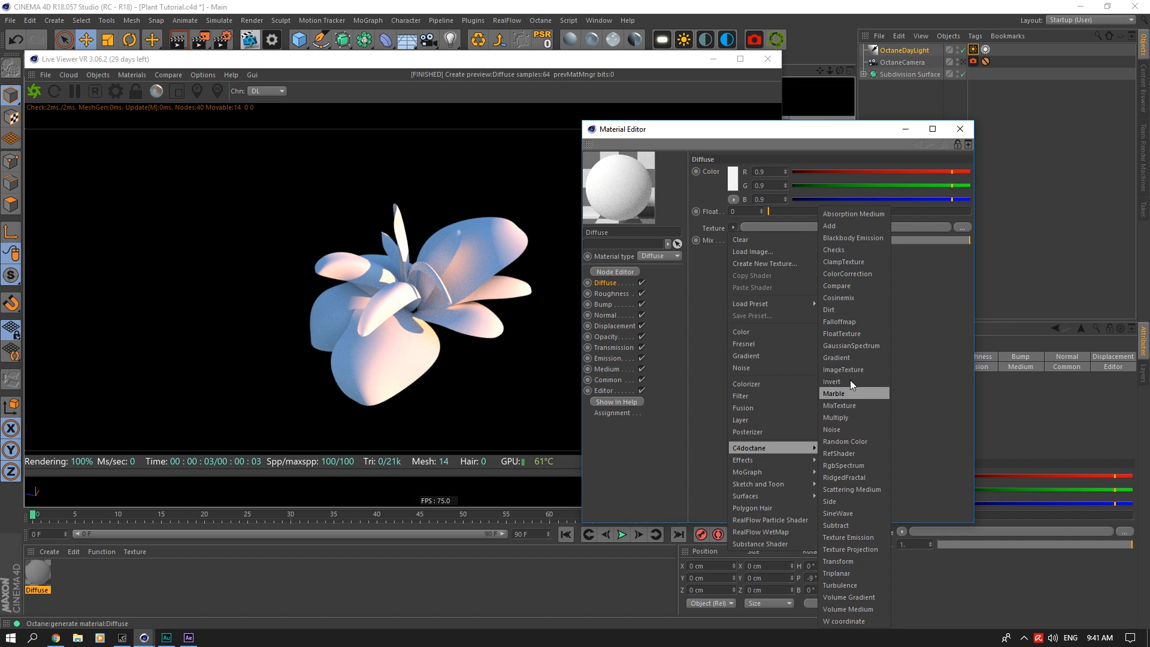
{"action": "left_click", "coordinate": [851, 371]}
{"action": "left_click", "coordinate": [743, 257]}
{"action": "left_click", "coordinate": [958, 181]}
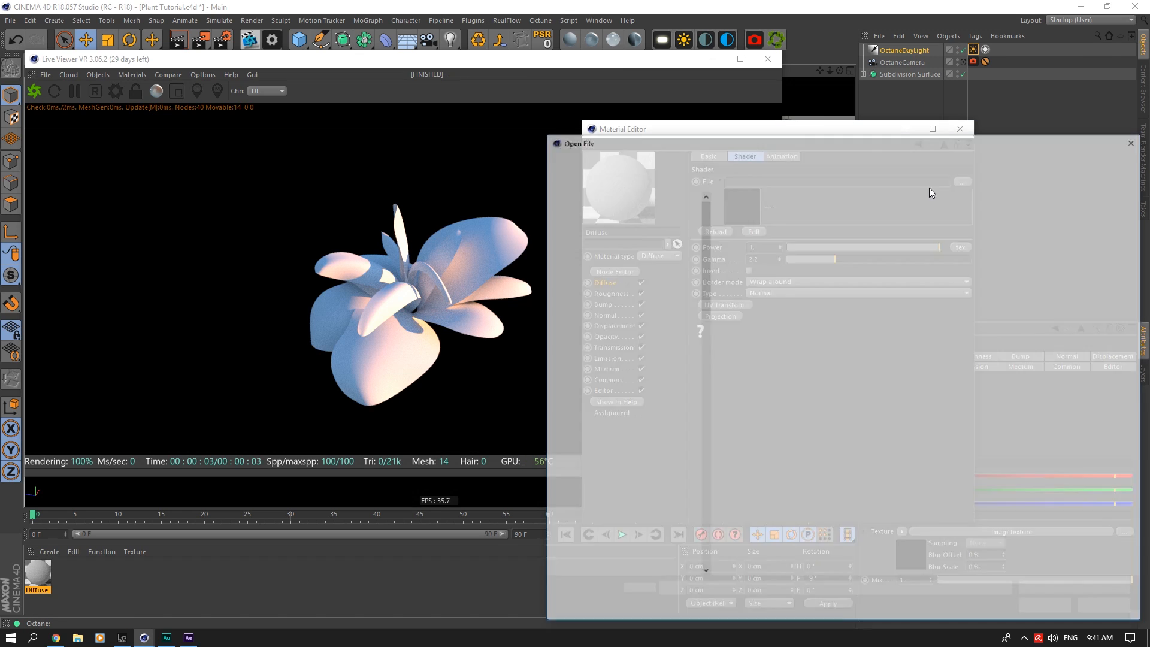
{"action": "left_click", "coordinate": [870, 156]}
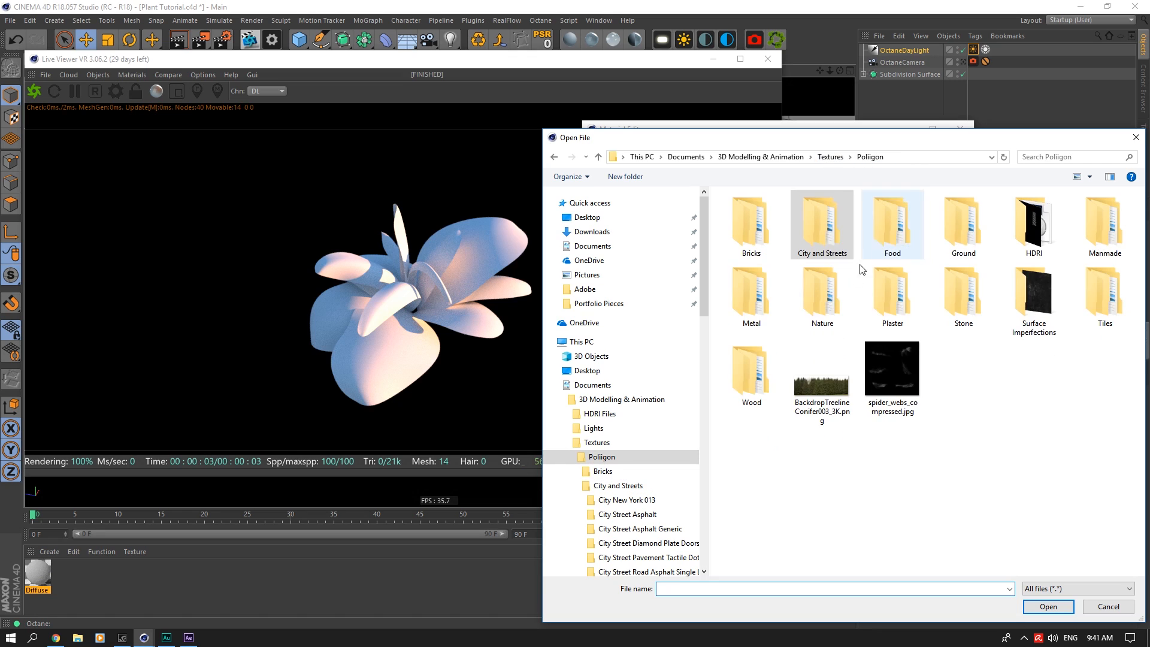
{"action": "double_click", "coordinate": [822, 293]}
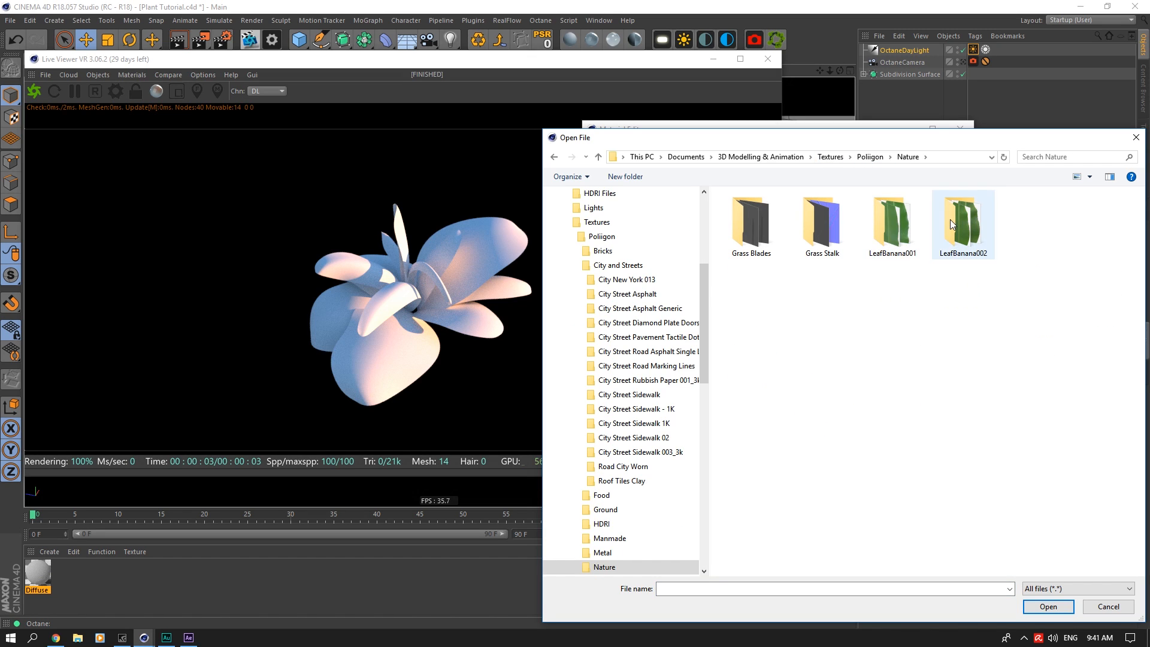
{"action": "double_click", "coordinate": [951, 220]}
{"action": "left_click", "coordinate": [818, 213]}
{"action": "left_click", "coordinate": [1048, 606]}
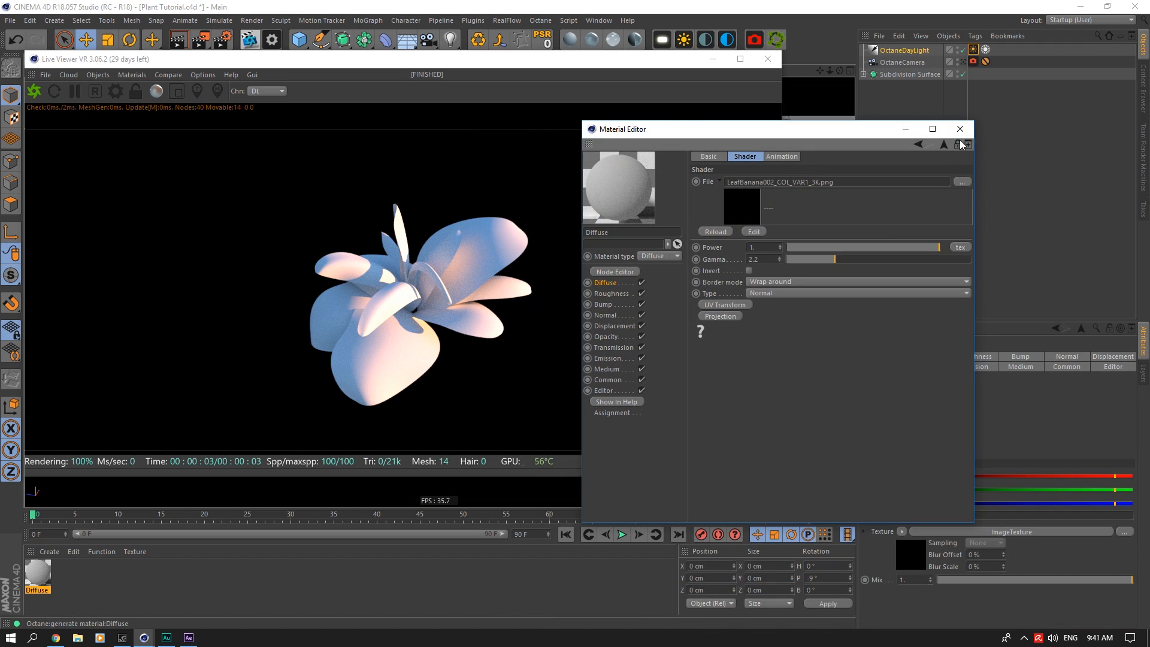
{"action": "left_click", "coordinate": [961, 128]}
Step: Expand the Subdivision Surface and Plant groups and move the Live Viewer clear of the modelled plant
{"action": "left_click", "coordinate": [910, 75]}
{"action": "left_click_drag", "start_coordinate": [655, 64], "coordinate": [735, 283]}
{"action": "left_click", "coordinate": [870, 85]}
{"action": "left_click_drag", "start_coordinate": [660, 274], "coordinate": [659, 365]}
Step: Step through the leaf groups to identify the large front leaf, and expand Leaf 2
{"action": "left_click", "coordinate": [901, 99]}
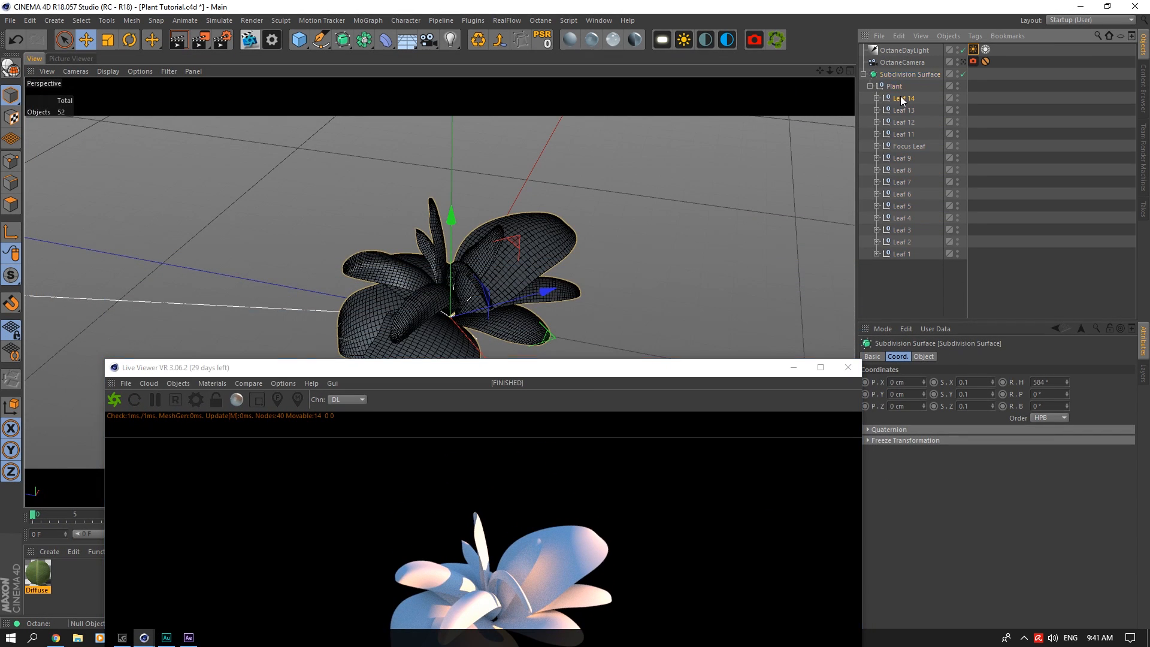
{"action": "key", "text": "Down"}
{"action": "key", "text": "Down"}
{"action": "key", "text": "Down"}
{"action": "key", "text": "Down"}
{"action": "key", "text": "Down"}
{"action": "key", "text": "Down"}
{"action": "key", "text": "Down"}
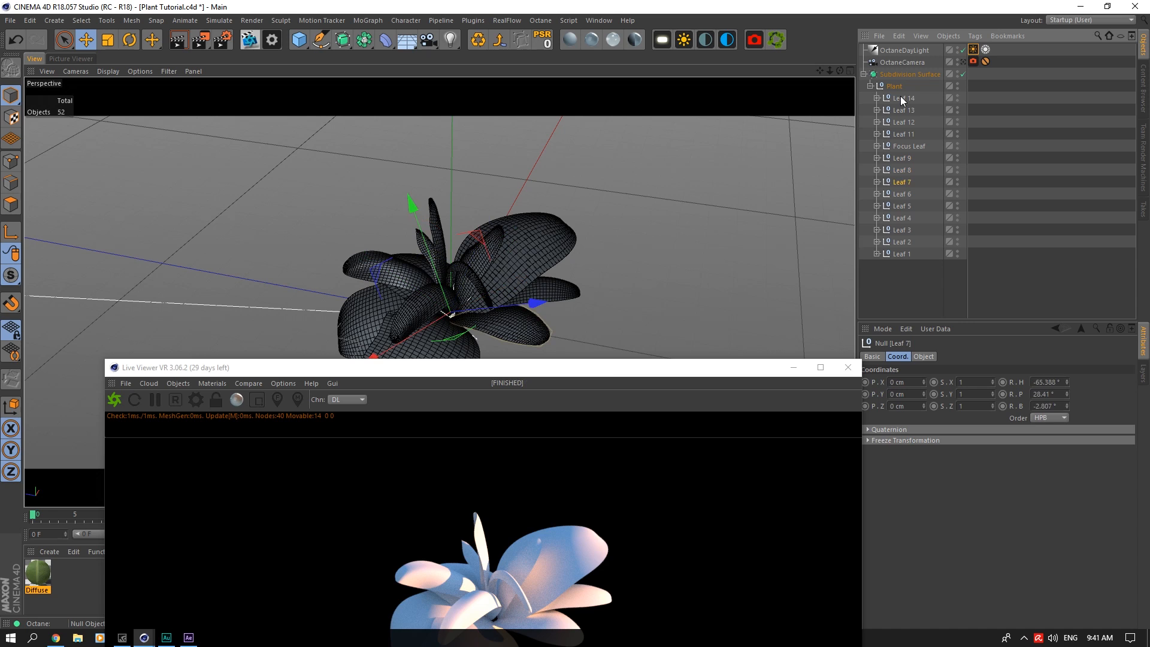
{"action": "key", "text": "Down"}
{"action": "key", "text": "Down"}
{"action": "key", "text": "Down"}
{"action": "key", "text": "Down"}
{"action": "key", "text": "Down"}
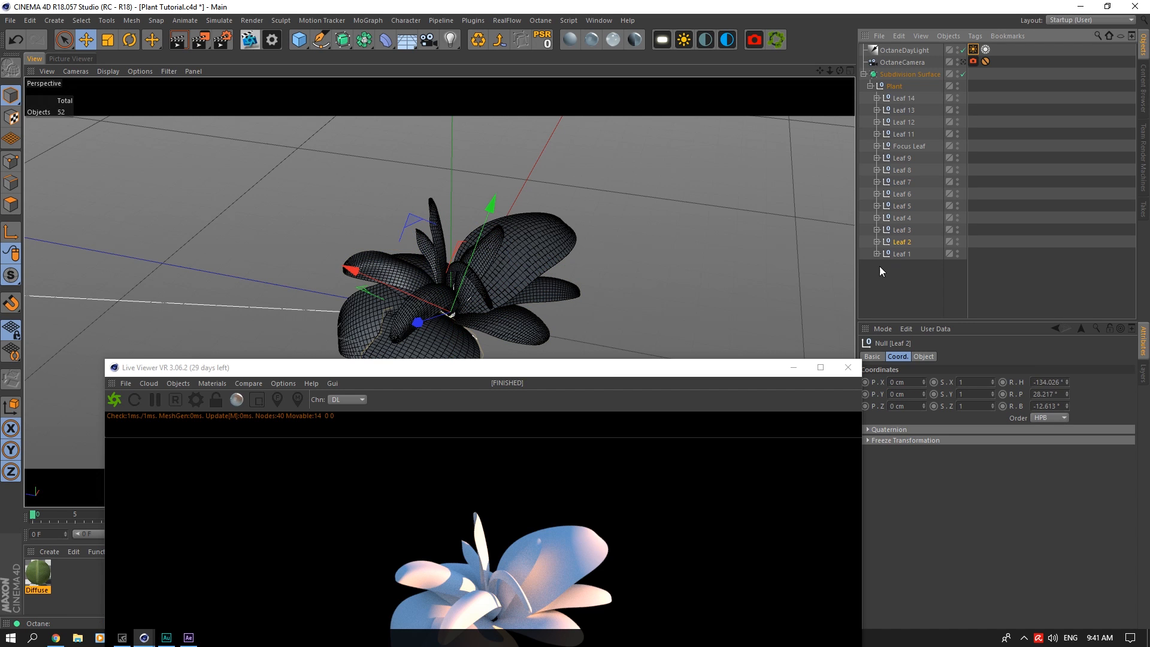
{"action": "left_click", "coordinate": [881, 271]}
{"action": "left_click", "coordinate": [877, 242]}
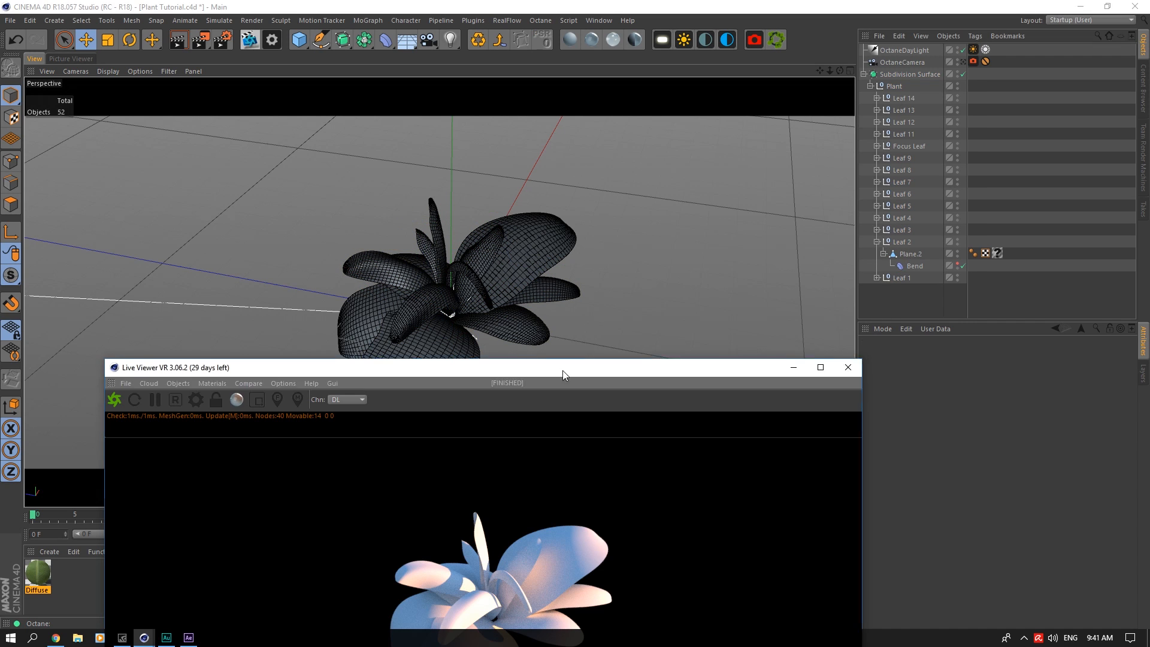
Step: Replace the existing material on Plane.2 in Leaf 2 with the Diffuse leaf material
{"action": "left_click_drag", "start_coordinate": [563, 371], "coordinate": [493, 74]}
{"action": "left_click_drag", "start_coordinate": [43, 577], "coordinate": [981, 211]}
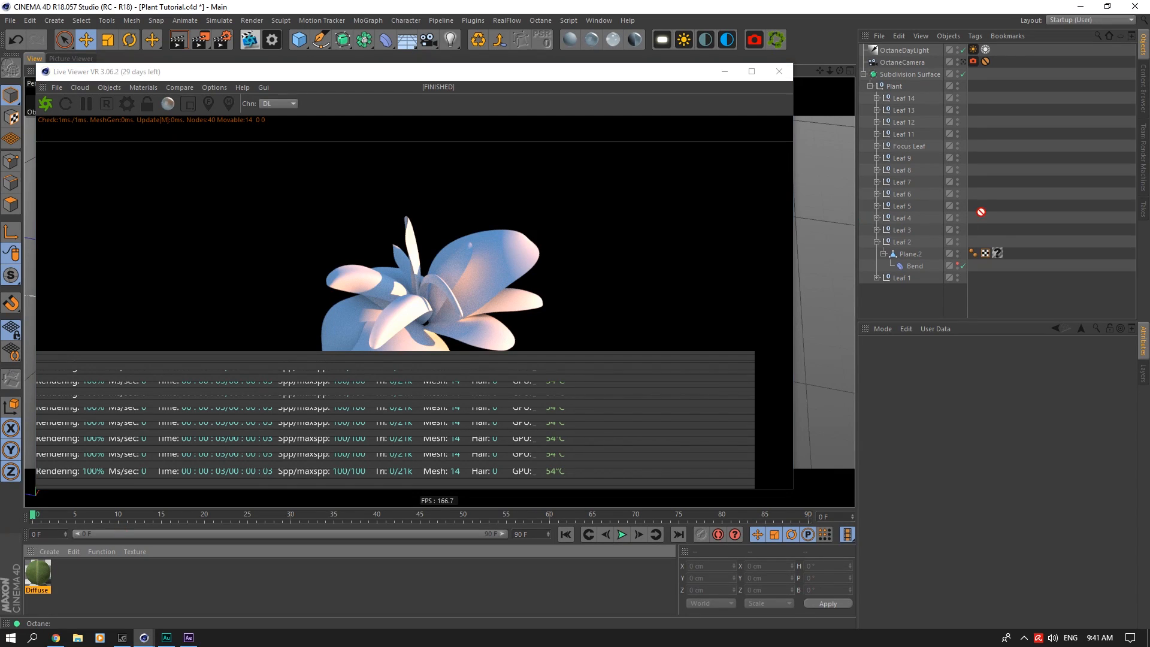
{"action": "left_click_drag", "start_coordinate": [1000, 259], "coordinate": [999, 254]}
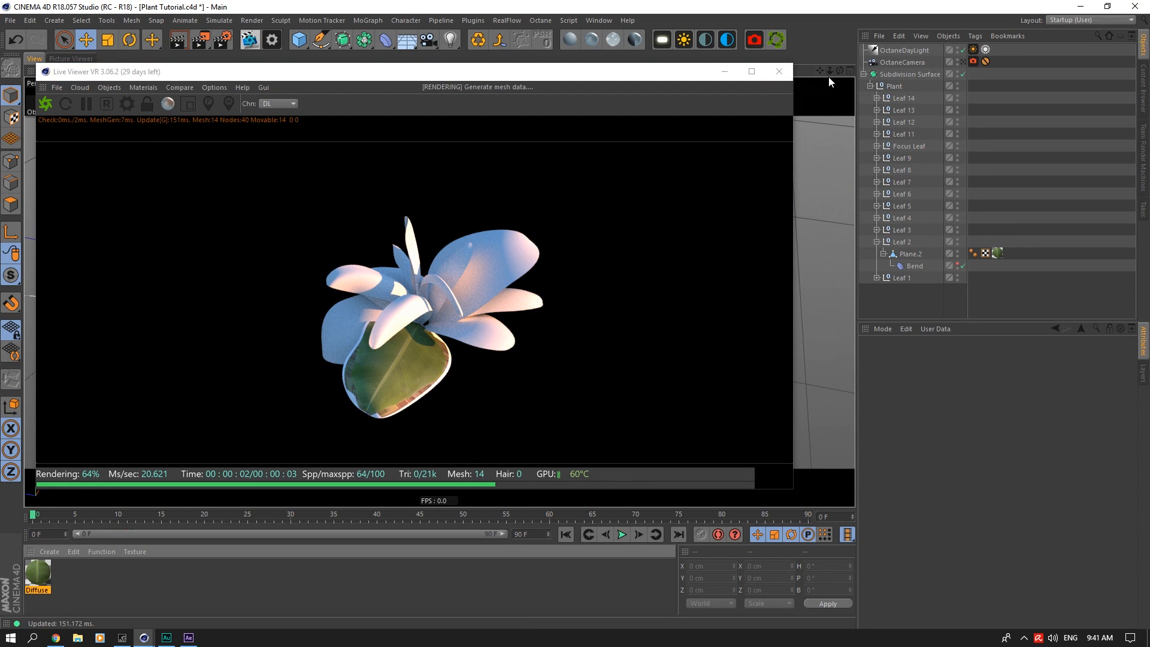
{"action": "mouse_move", "coordinate": [829, 75]}
{"action": "left_mouse_down"}
{"action": "mouse_move", "coordinate": [820, 36]}
{"action": "mouse_move", "coordinate": [843, 70]}
{"action": "left_mouse_up"}
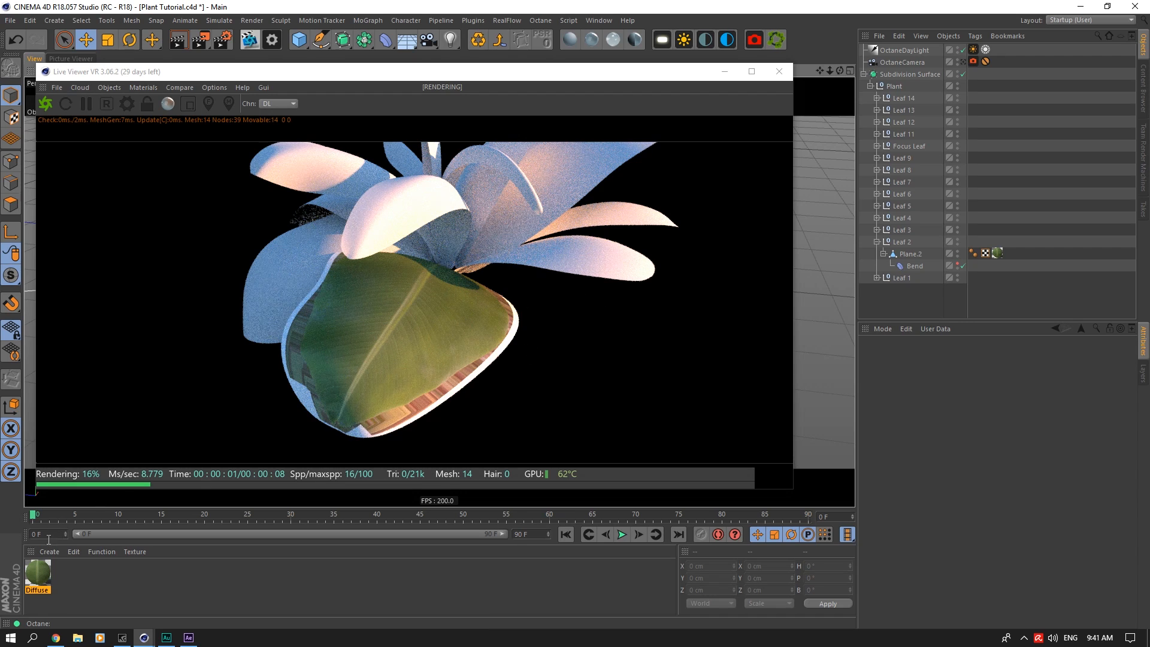
Step: Open the Diffuse material for editing and copy the ImageTexture shader of its Diffuse channel
{"action": "double_click", "coordinate": [38, 572]}
{"action": "left_click_drag", "start_coordinate": [434, 78], "coordinate": [849, 176]}
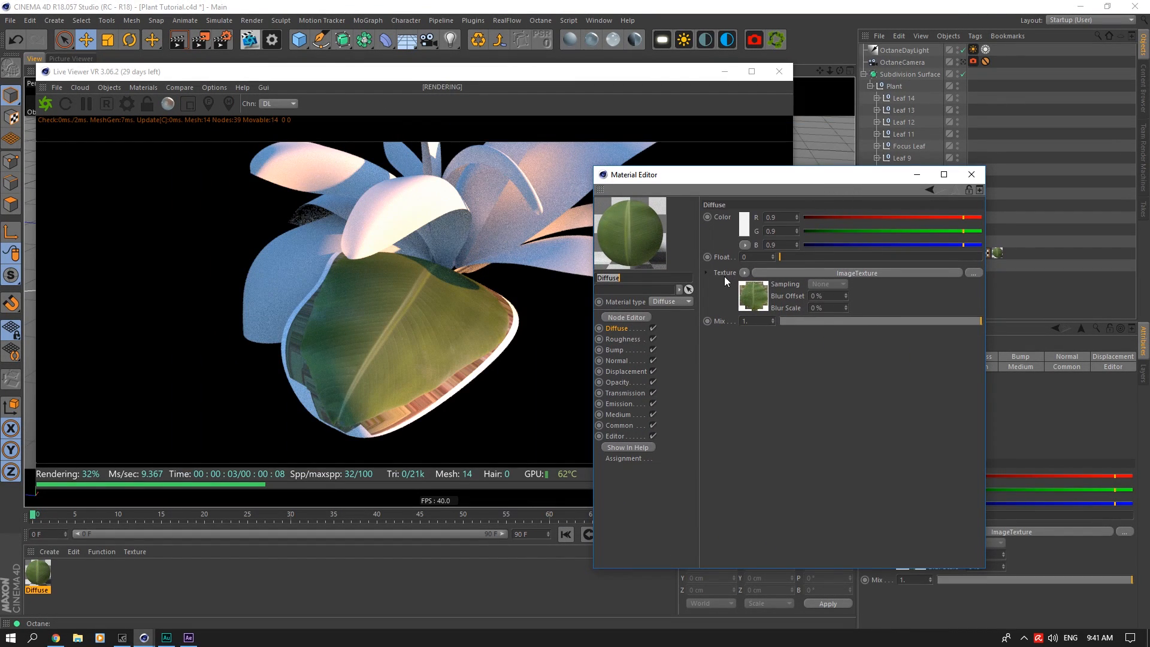
{"action": "left_click_drag", "start_coordinate": [764, 175], "coordinate": [873, 156]}
{"action": "left_click", "coordinate": [853, 254]}
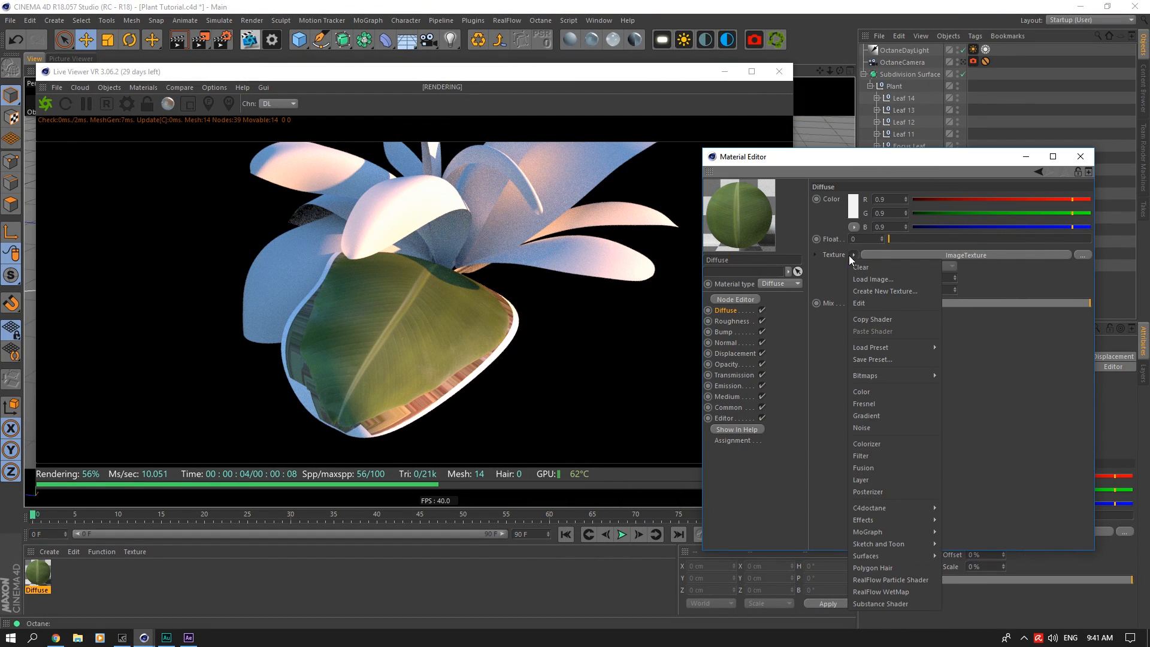
{"action": "left_click", "coordinate": [853, 255]}
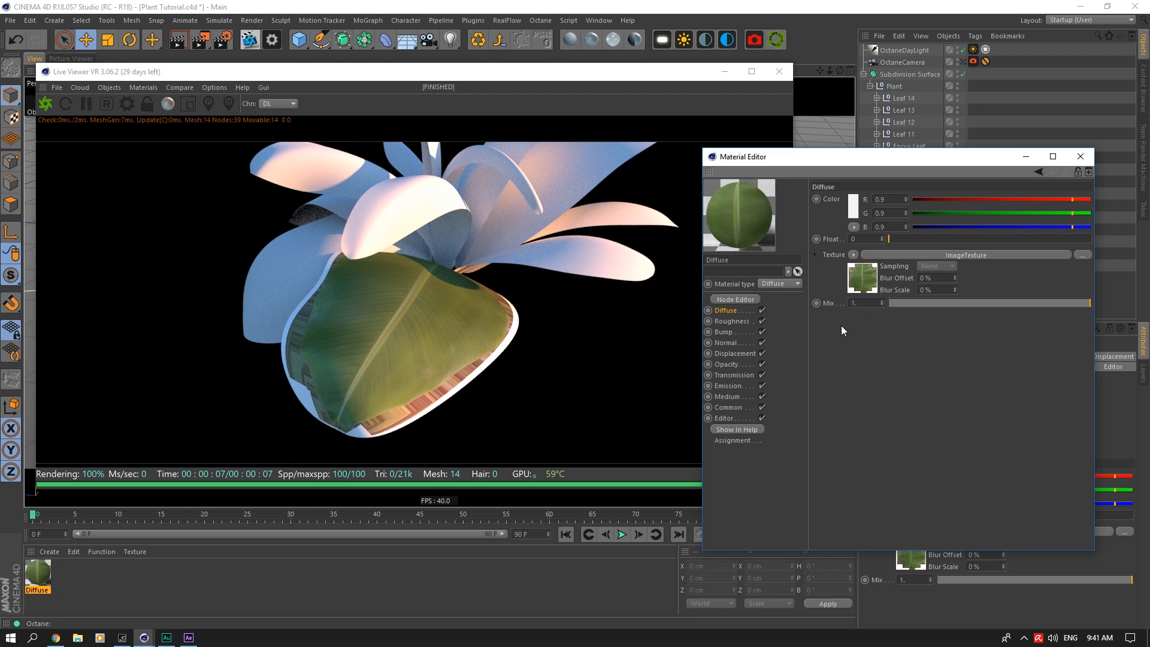
Step: Paste the copied image texture into the Opacity channel and set its type to Alpha
{"action": "left_click", "coordinate": [732, 387]}
{"action": "left_click", "coordinate": [743, 364]}
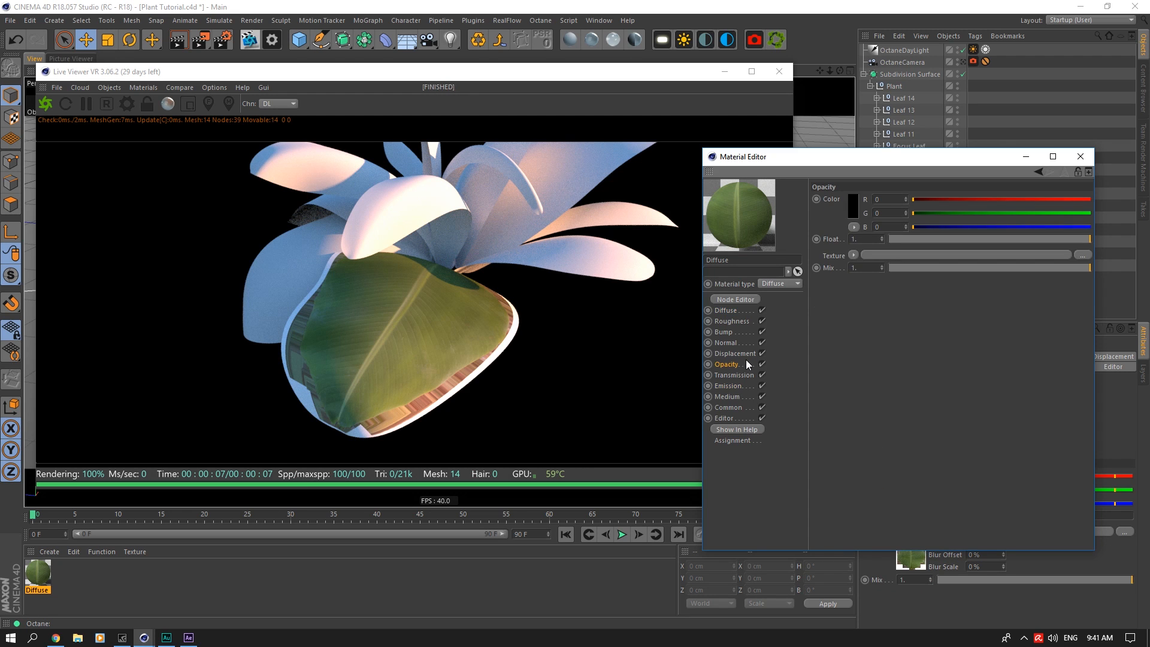
{"action": "left_click", "coordinate": [853, 256]}
{"action": "left_click", "coordinate": [868, 314]}
{"action": "left_click", "coordinate": [865, 283]}
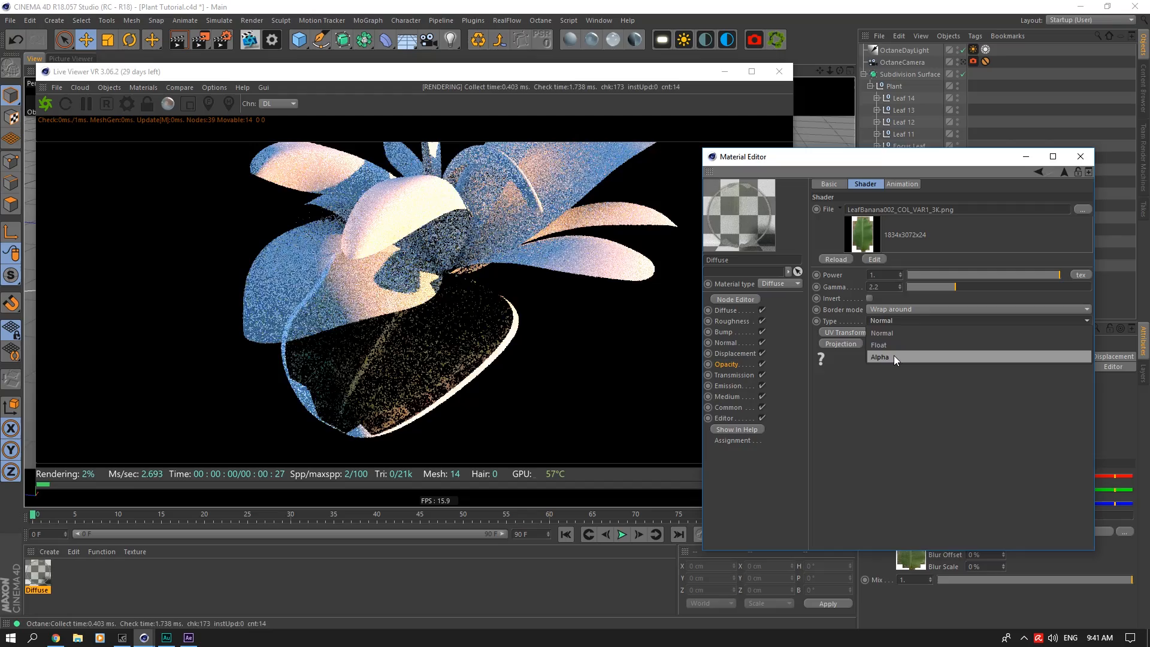
{"action": "left_click_drag", "start_coordinate": [840, 70], "coordinate": [839, 108]}
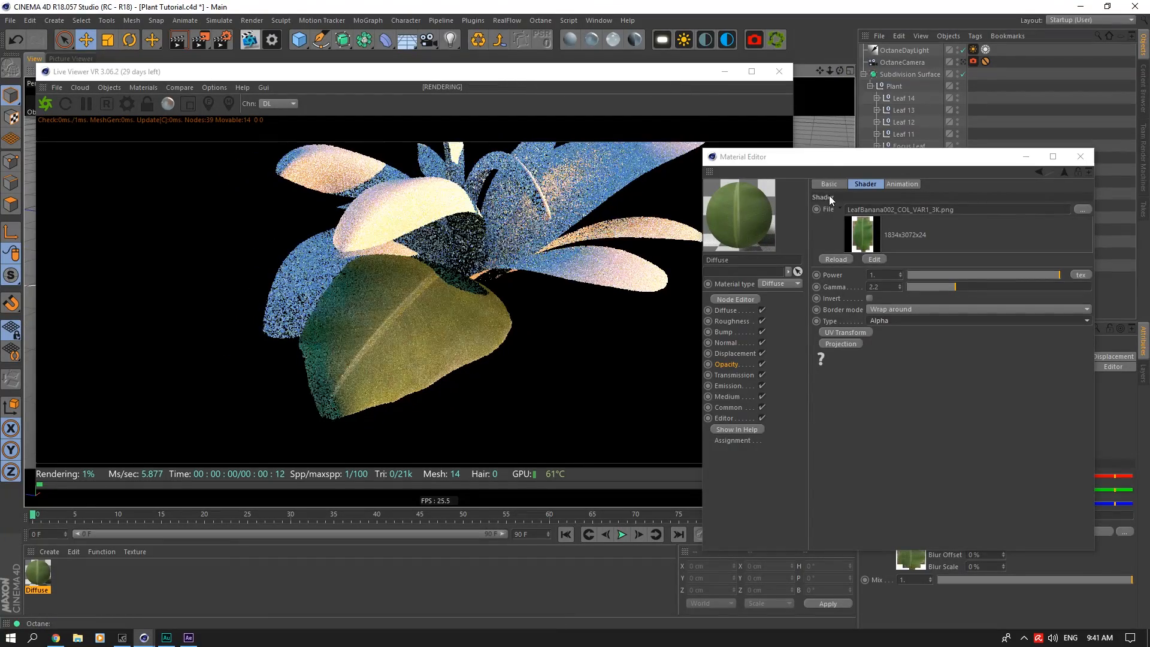
Step: Paste the image texture into the Normal channel and replace its file with LeafBanana002_NRM_3K.jpg
{"action": "left_click", "coordinate": [738, 346]}
{"action": "left_click", "coordinate": [842, 210]}
{"action": "left_click", "coordinate": [864, 236]}
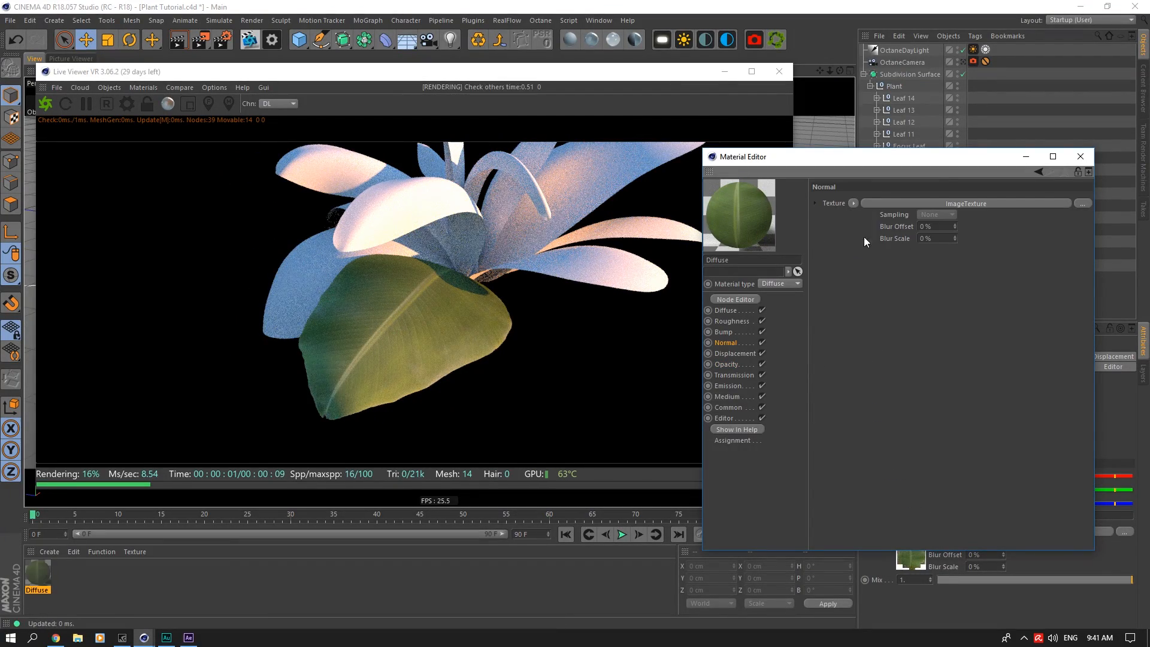
{"action": "left_click", "coordinate": [1083, 210]}
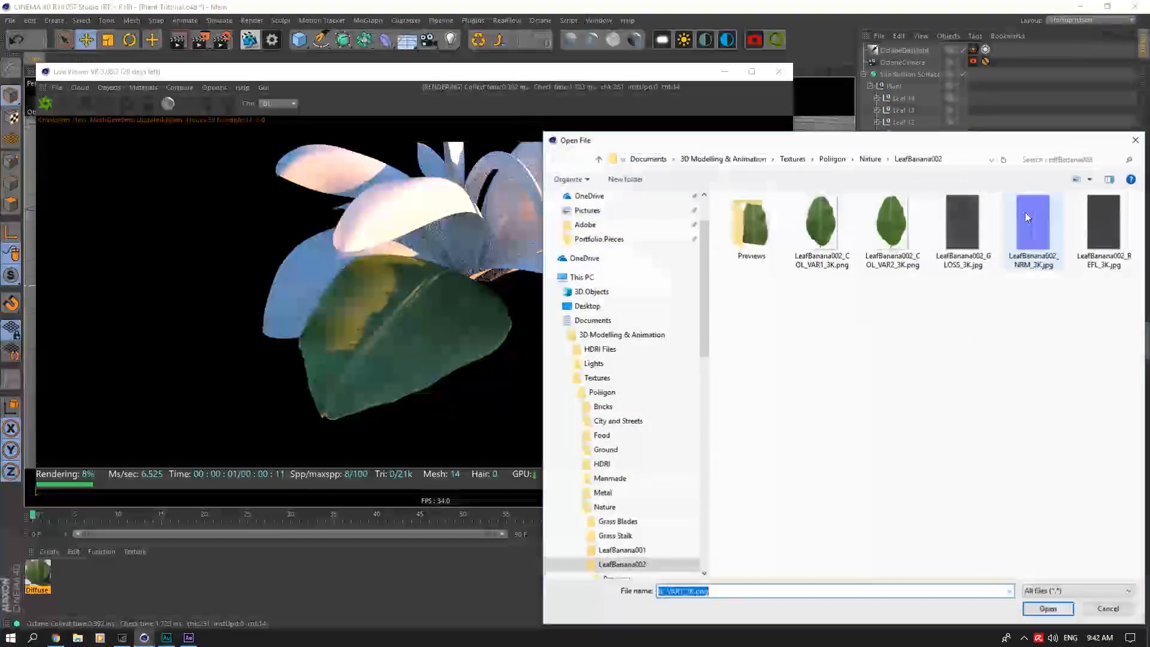
{"action": "left_click", "coordinate": [1019, 238]}
{"action": "left_click", "coordinate": [1048, 610]}
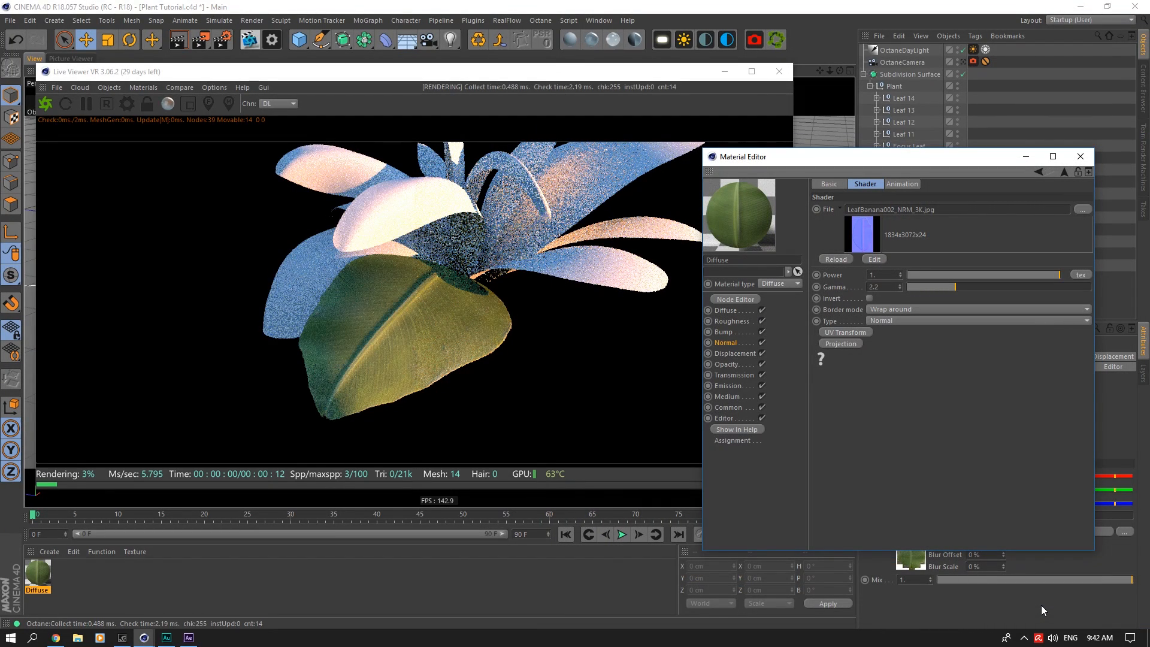
Step: Try a power of 2 for the normal map texture
{"action": "left_click", "coordinate": [748, 343]}
{"action": "left_click", "coordinate": [861, 227]}
{"action": "left_click", "coordinate": [882, 275]}
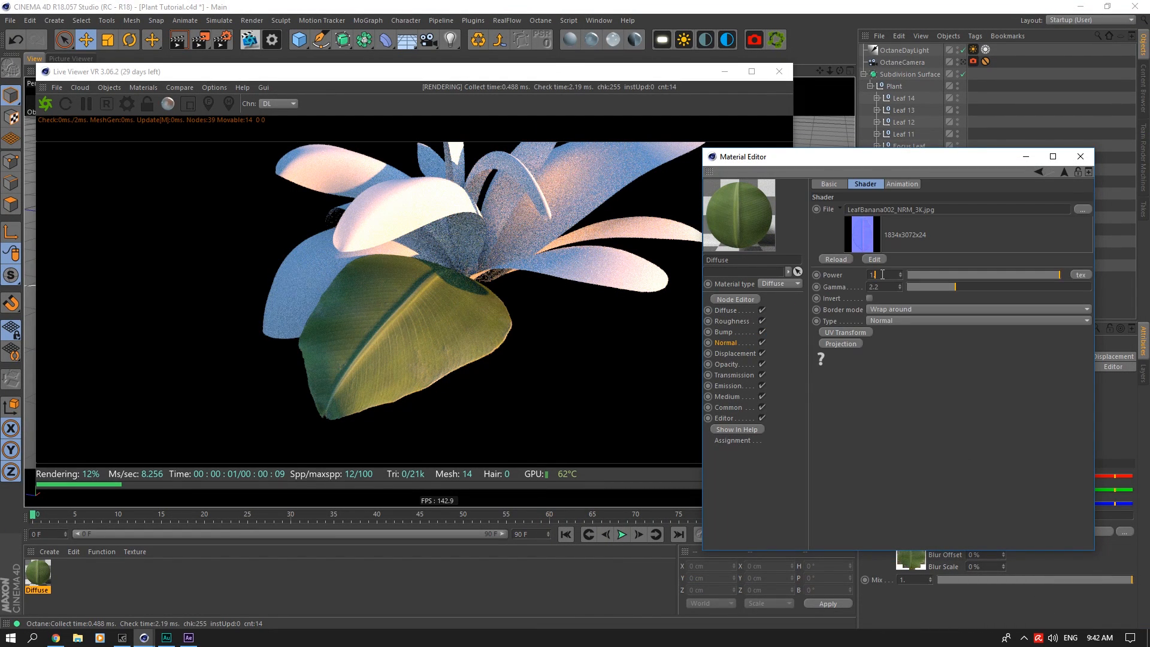
{"action": "type", "text": "2."}
{"action": "key", "text": "Return"}
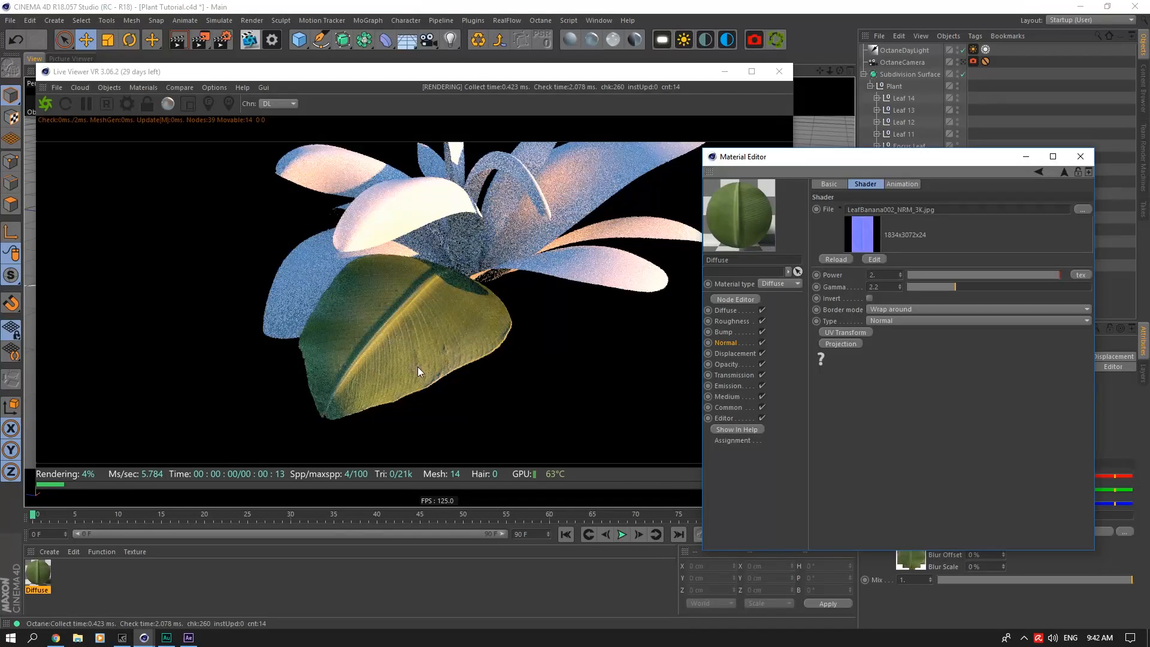
Step: Enable Invert on the normal map texture and reset its power to 1
{"action": "left_click_drag", "start_coordinate": [812, 96], "coordinate": [848, 315], "text": "alt"}
{"action": "left_click", "coordinate": [870, 298]}
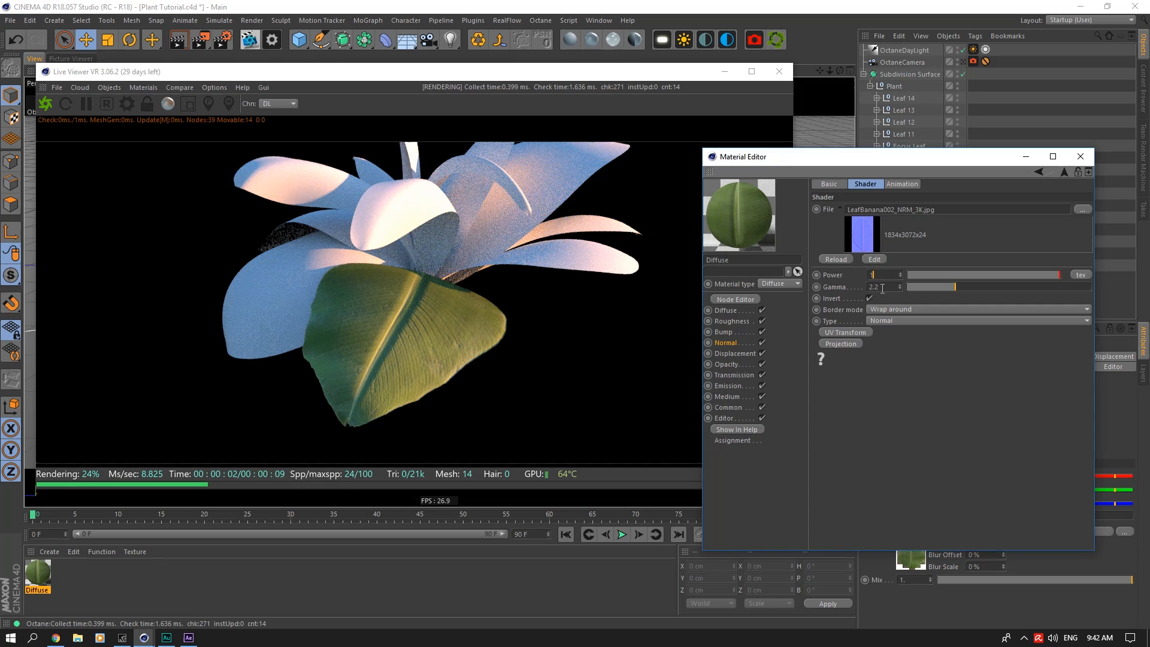
{"action": "left_click", "coordinate": [883, 287]}
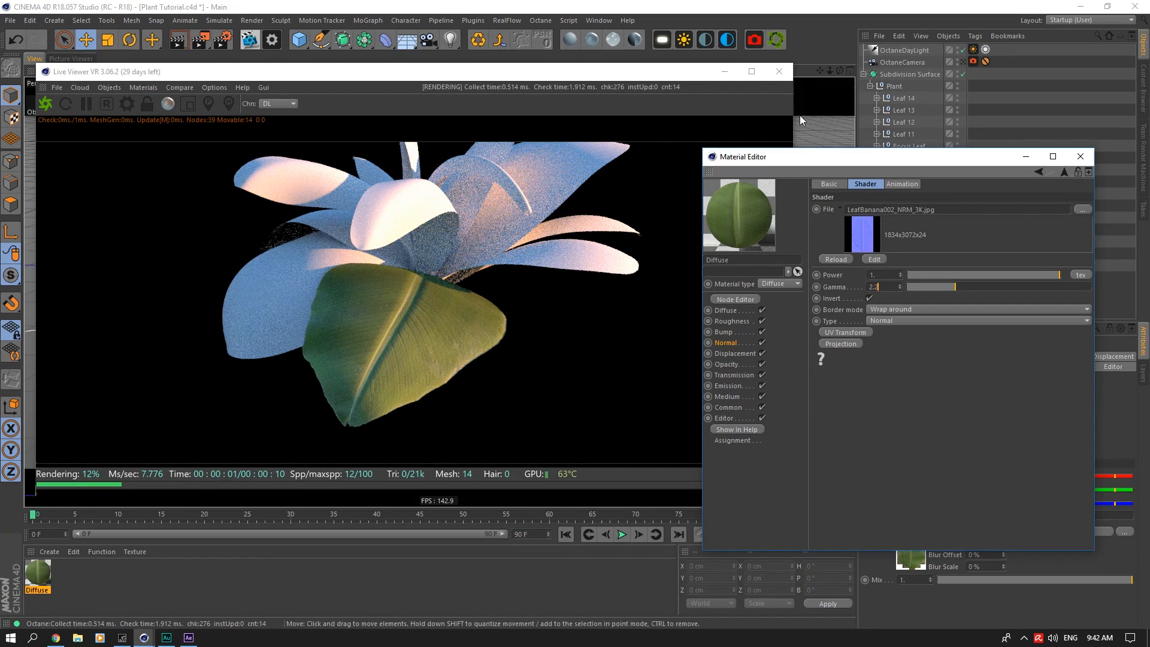
{"action": "left_click_drag", "start_coordinate": [840, 71], "coordinate": [845, 37]}
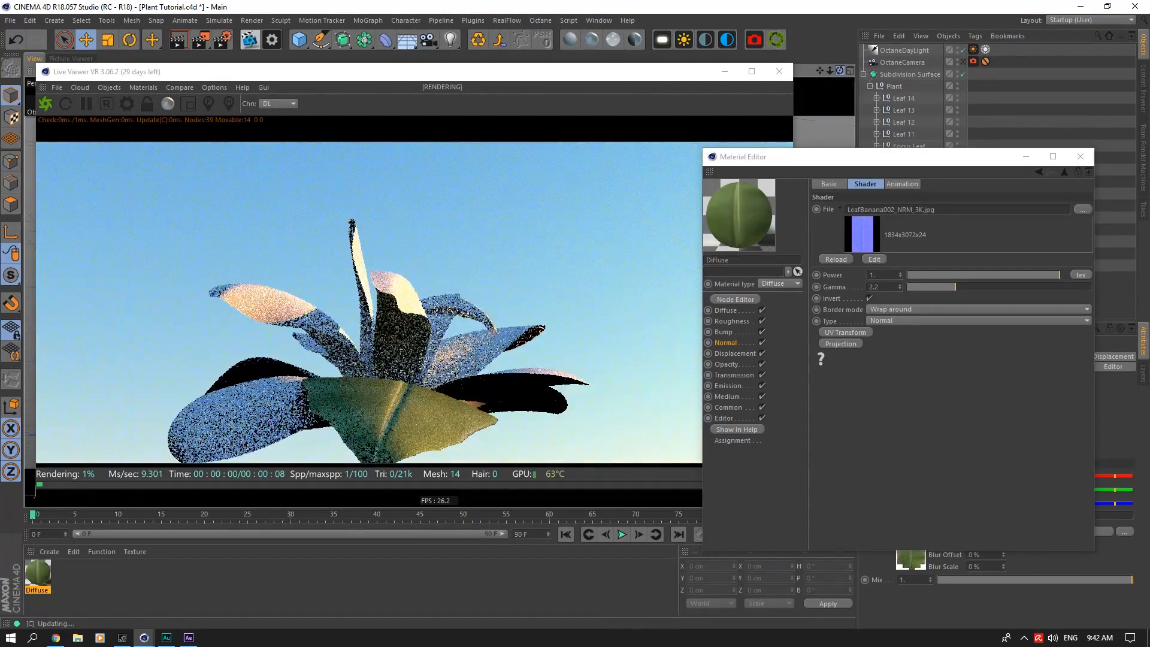
Step: Paste the copied leaf image texture into the Diffuse material's Transmission channel and toggle the channel to compare its effect
{"action": "left_click", "coordinate": [732, 375]}
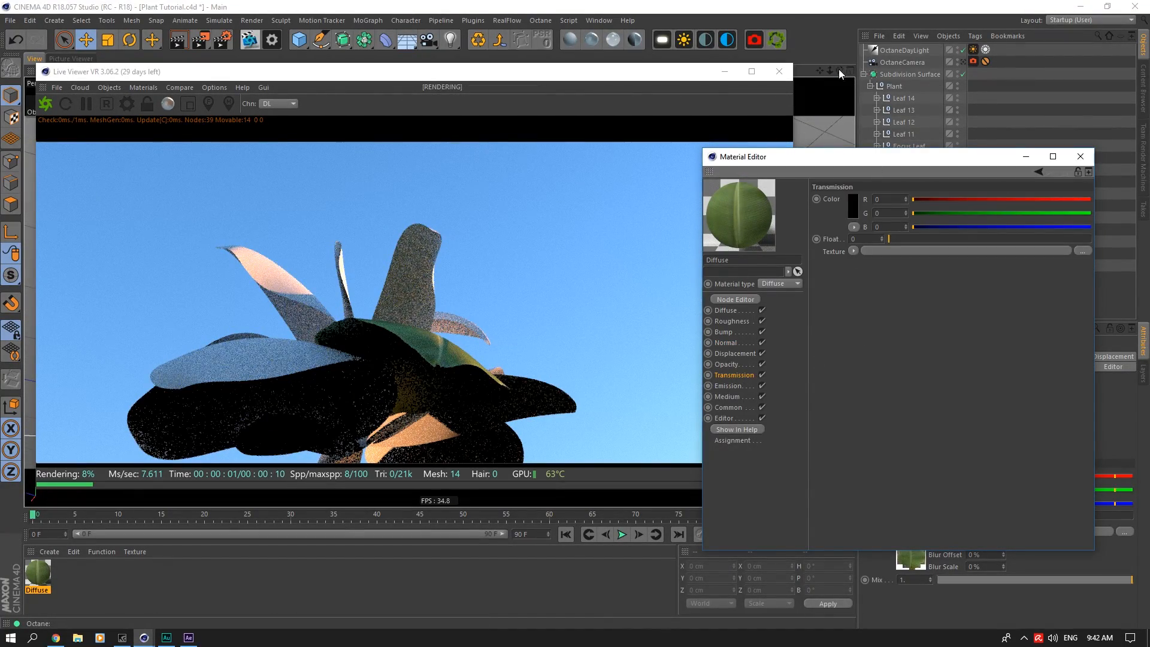
{"action": "left_click", "coordinate": [854, 251]}
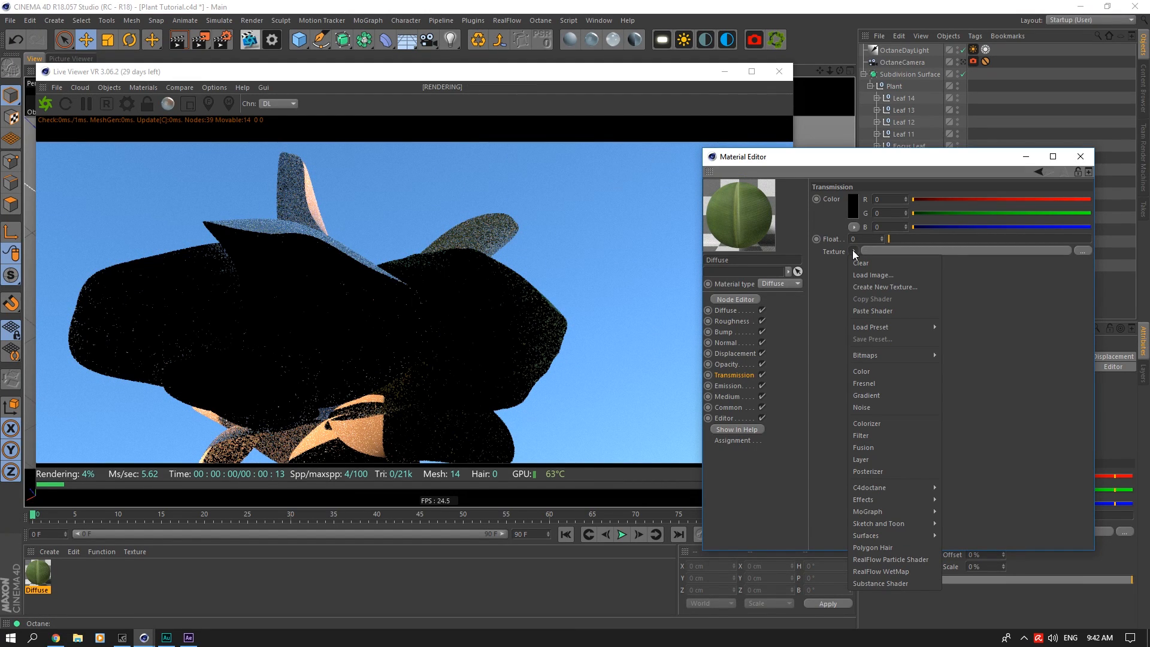
{"action": "left_click", "coordinate": [869, 310]}
{"action": "left_click", "coordinate": [854, 251]}
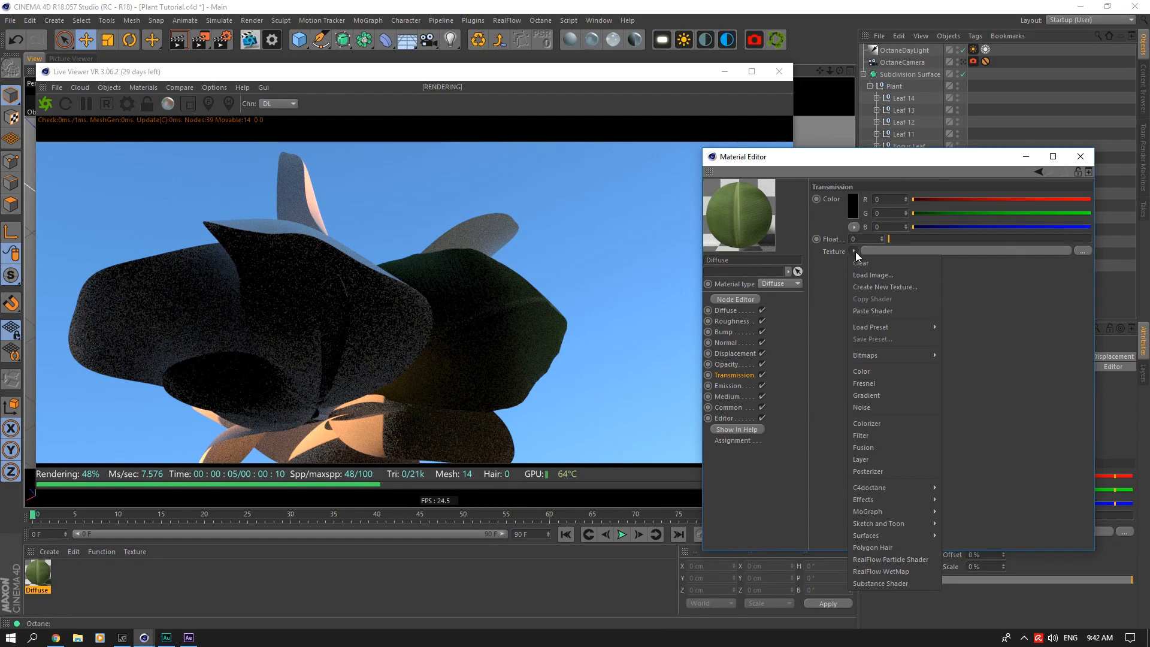
{"action": "left_click", "coordinate": [893, 311]}
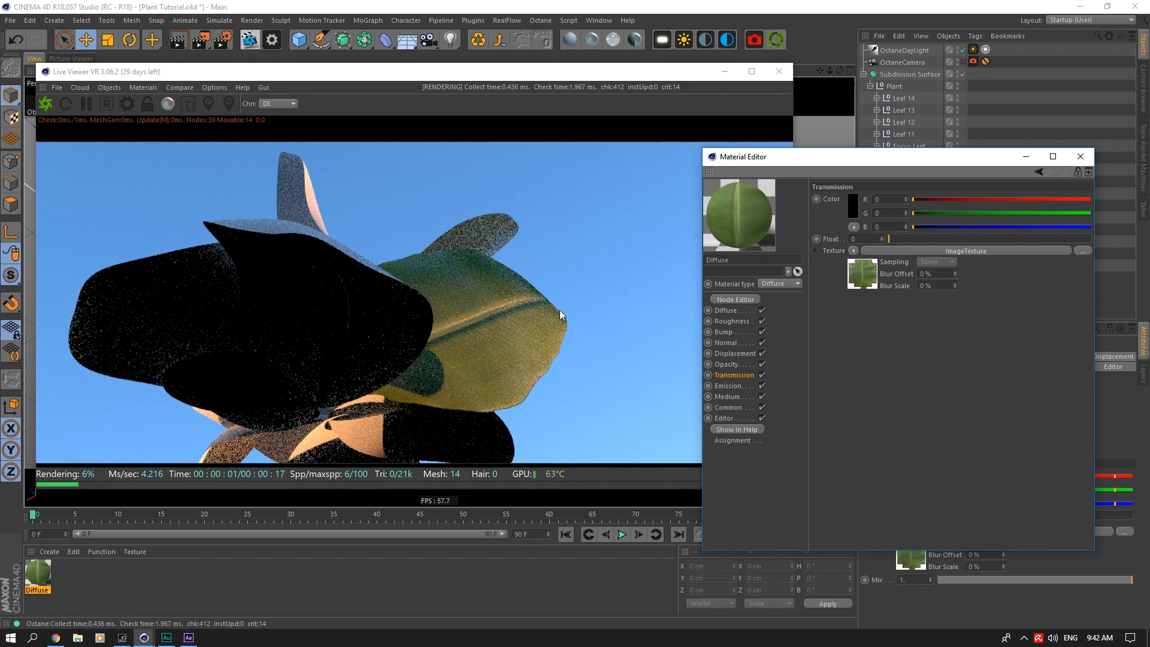
{"action": "left_click", "coordinate": [763, 376]}
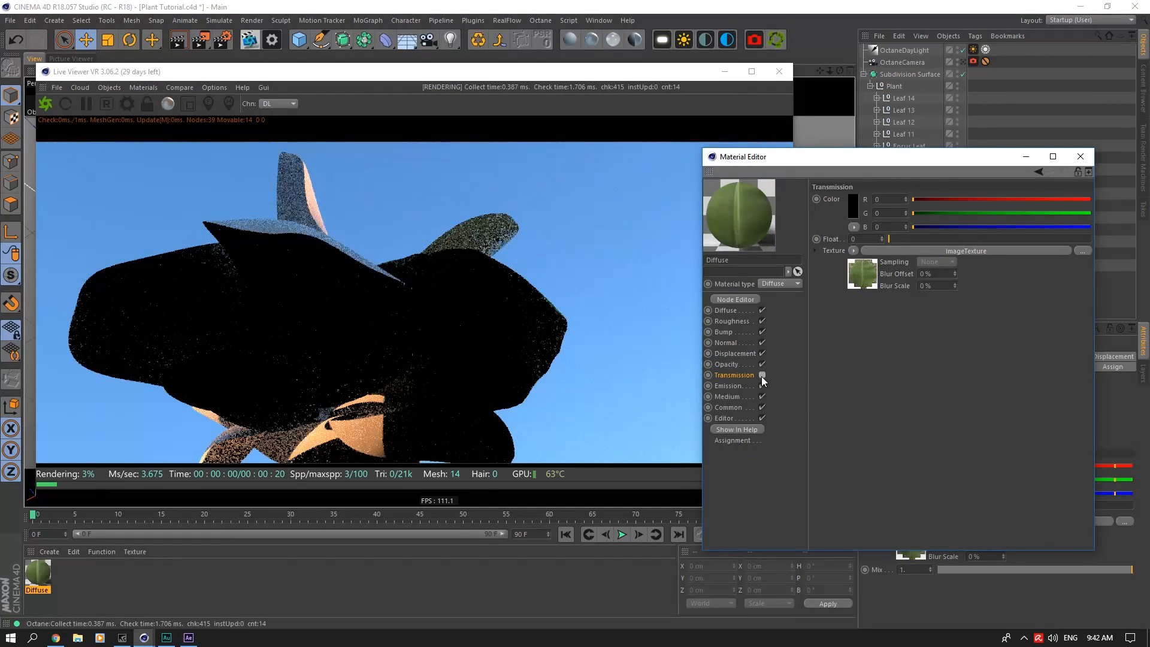
{"action": "left_click_drag", "start_coordinate": [840, 71], "coordinate": [809, 120]}
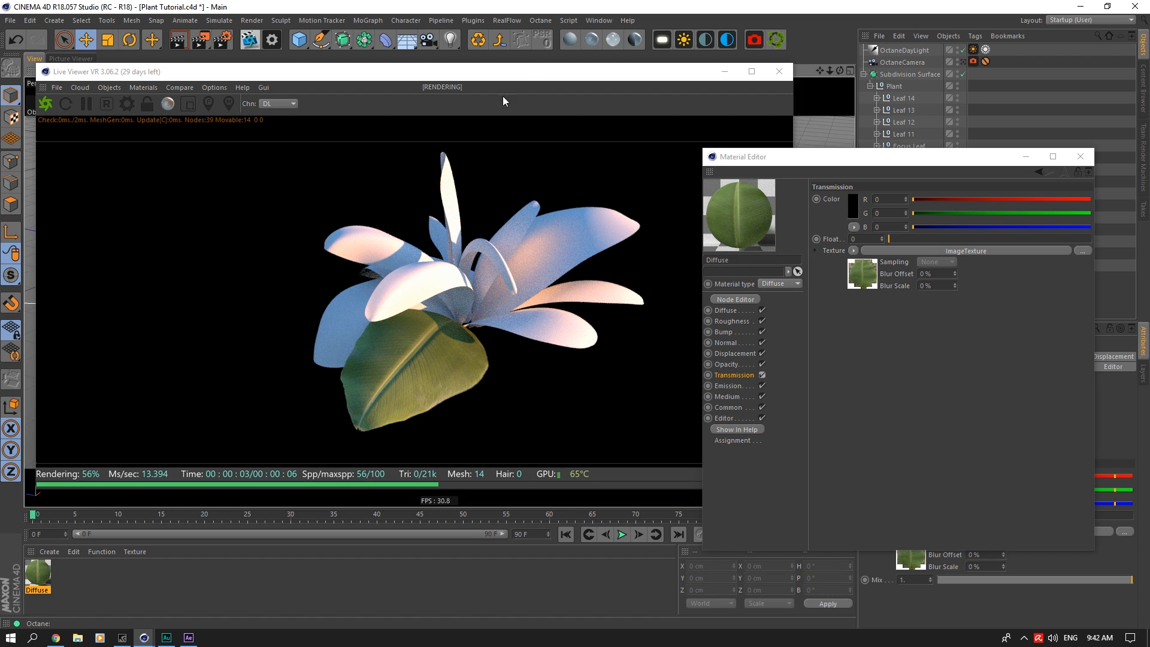
Step: Create a new Octane glossy material and name it Glossy
{"action": "left_click", "coordinate": [594, 40]}
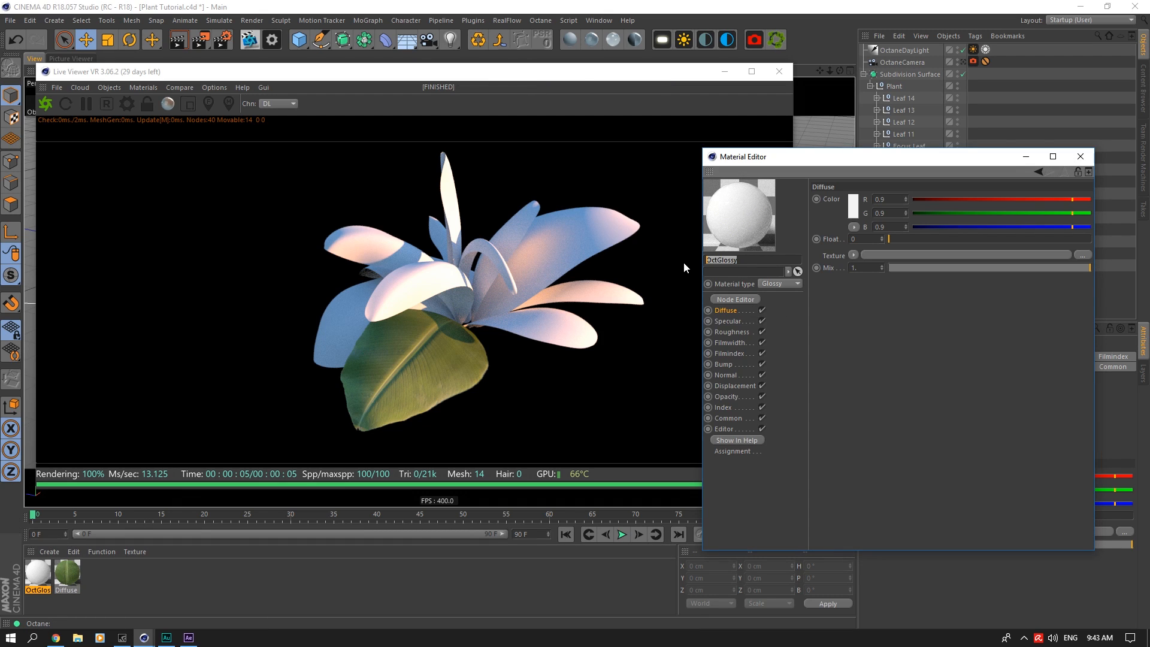
{"action": "type", "text": "Gloos"}
{"action": "type", "text": "y"}
{"action": "key", "text": "Return"}
Step: Apply the Glossy material to the Leaf 2 plane and paste the leaf image texture into its Diffuse channel
{"action": "left_click", "coordinate": [854, 255]}
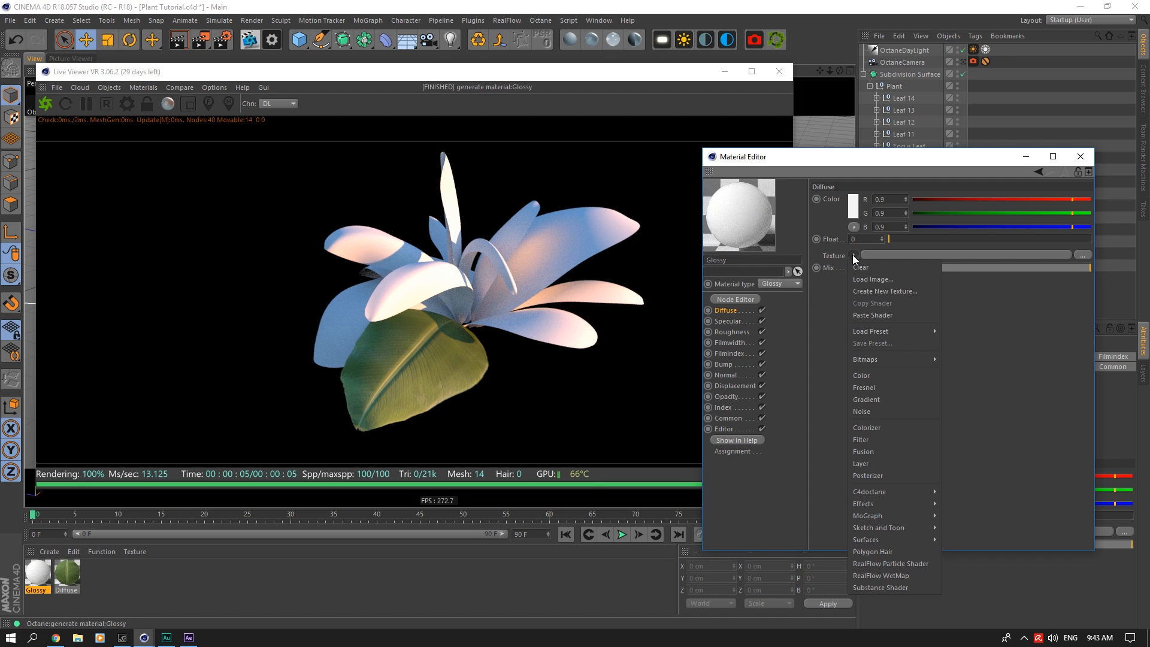
{"action": "left_click", "coordinate": [839, 180]}
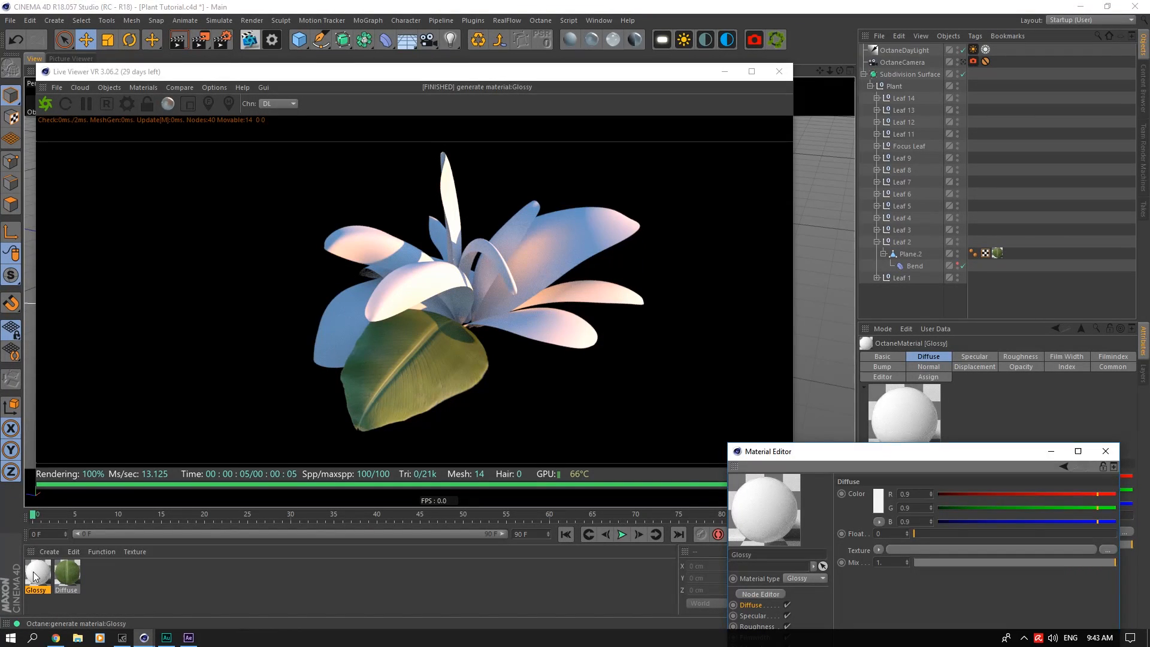
{"action": "left_click_drag", "start_coordinate": [34, 577], "coordinate": [1000, 259]}
{"action": "left_click_drag", "start_coordinate": [873, 453], "coordinate": [836, 211]}
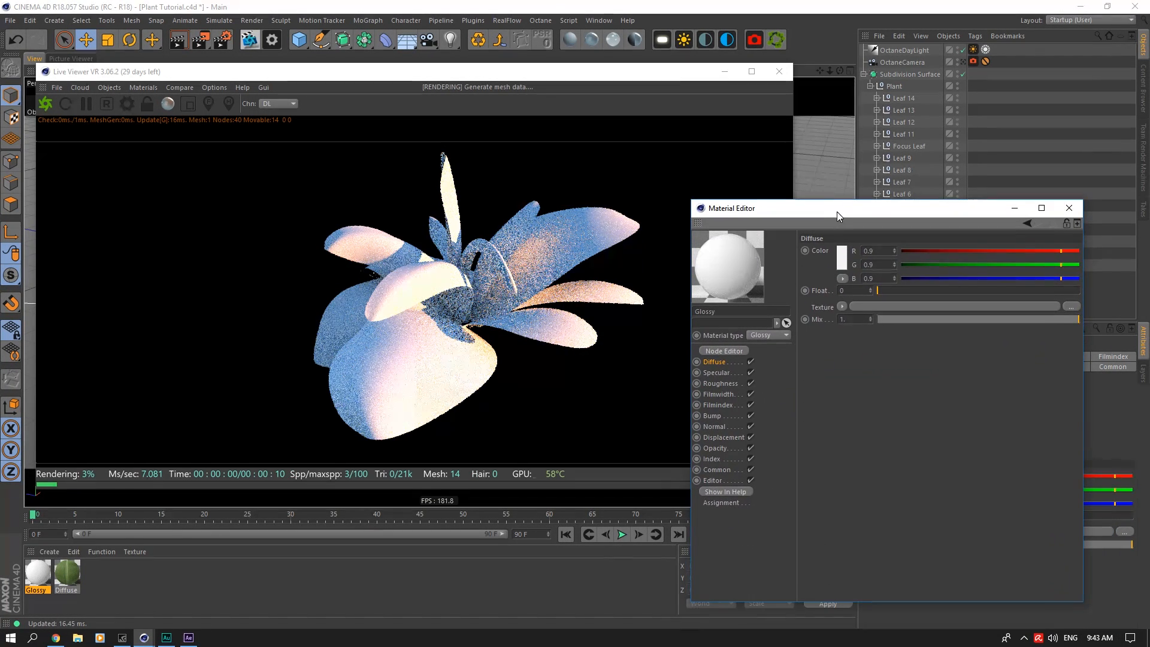
{"action": "left_click", "coordinate": [838, 309]}
{"action": "left_click", "coordinate": [863, 349]}
Step: Paste the leaf image texture into the Glossy material's Opacity channel and set its type to Alpha
{"action": "left_click", "coordinate": [715, 426]}
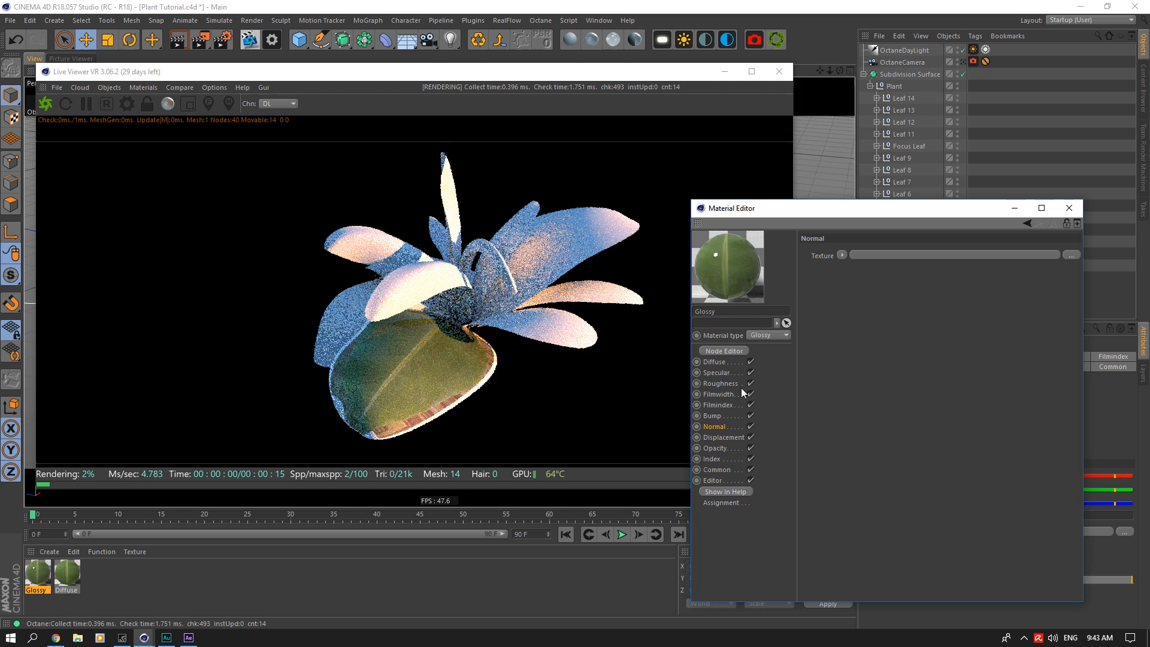
{"action": "left_click", "coordinate": [716, 447]}
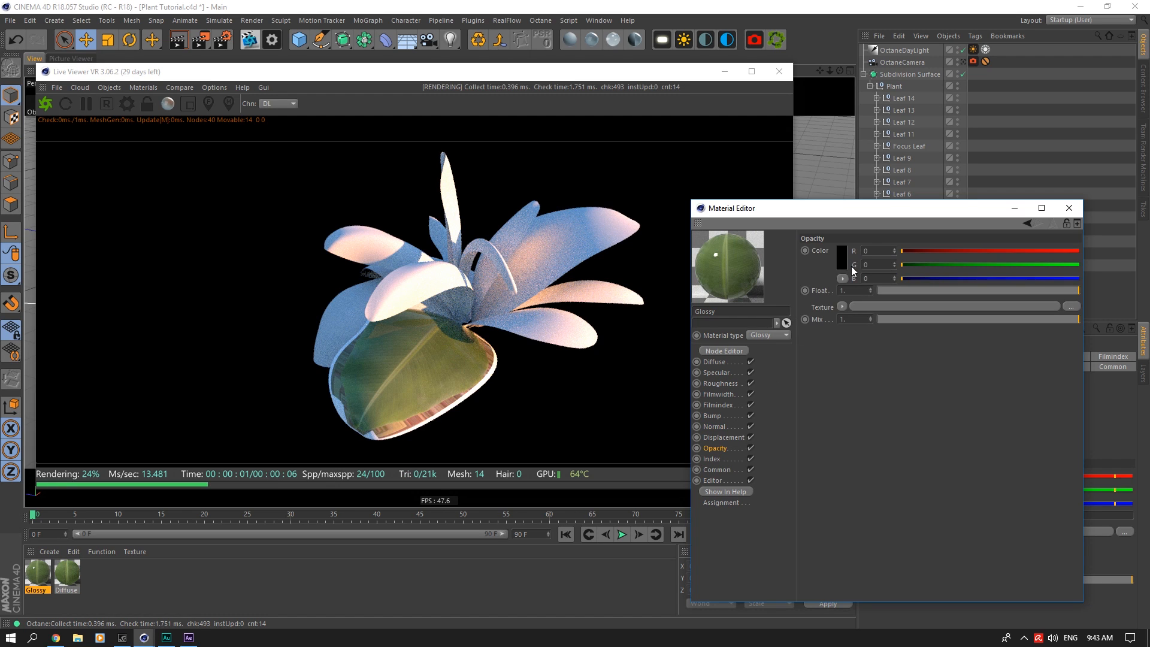
{"action": "left_click", "coordinate": [842, 306]}
{"action": "left_click", "coordinate": [858, 347]}
{"action": "left_click", "coordinate": [857, 325]}
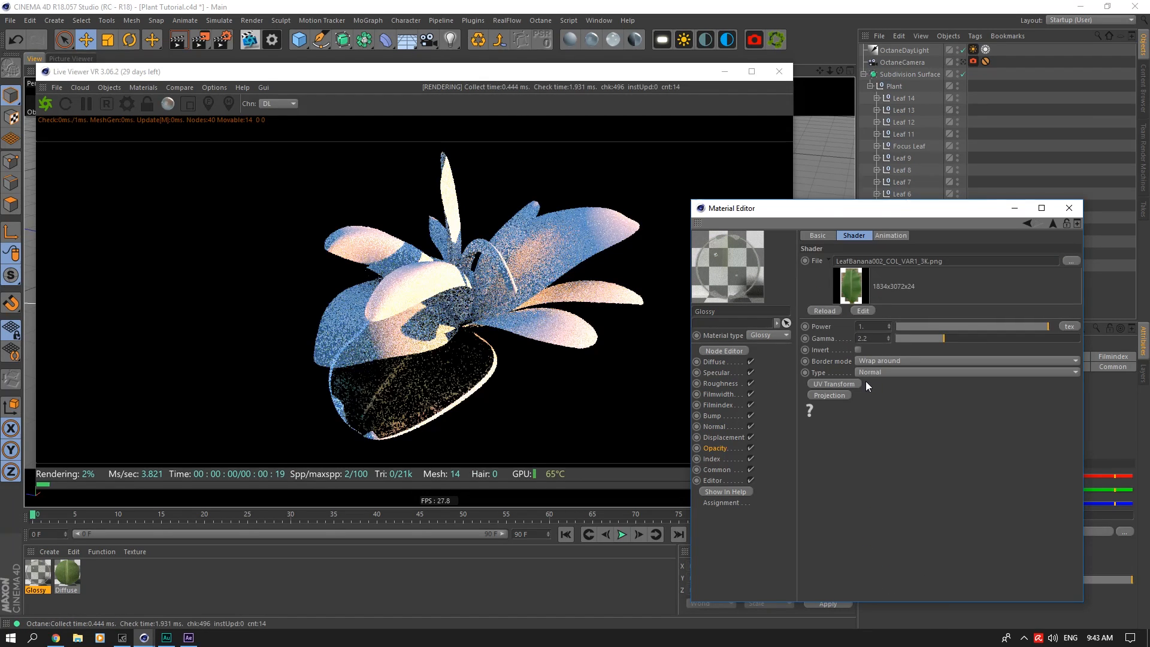
{"action": "left_click", "coordinate": [867, 374]}
{"action": "left_click", "coordinate": [867, 408]}
Step: Copy the normal map texture from the Diffuse material and paste it into the Glossy material's Normal channel
{"action": "double_click", "coordinate": [70, 576]}
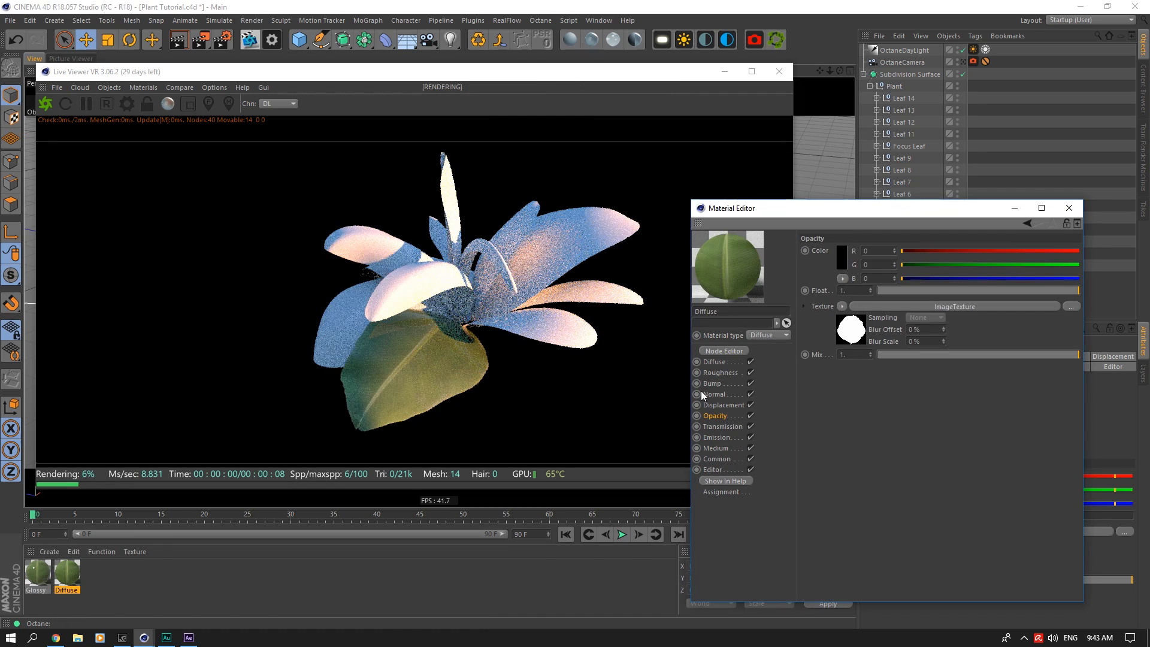
{"action": "left_click", "coordinate": [716, 394]}
{"action": "left_click", "coordinate": [842, 254]}
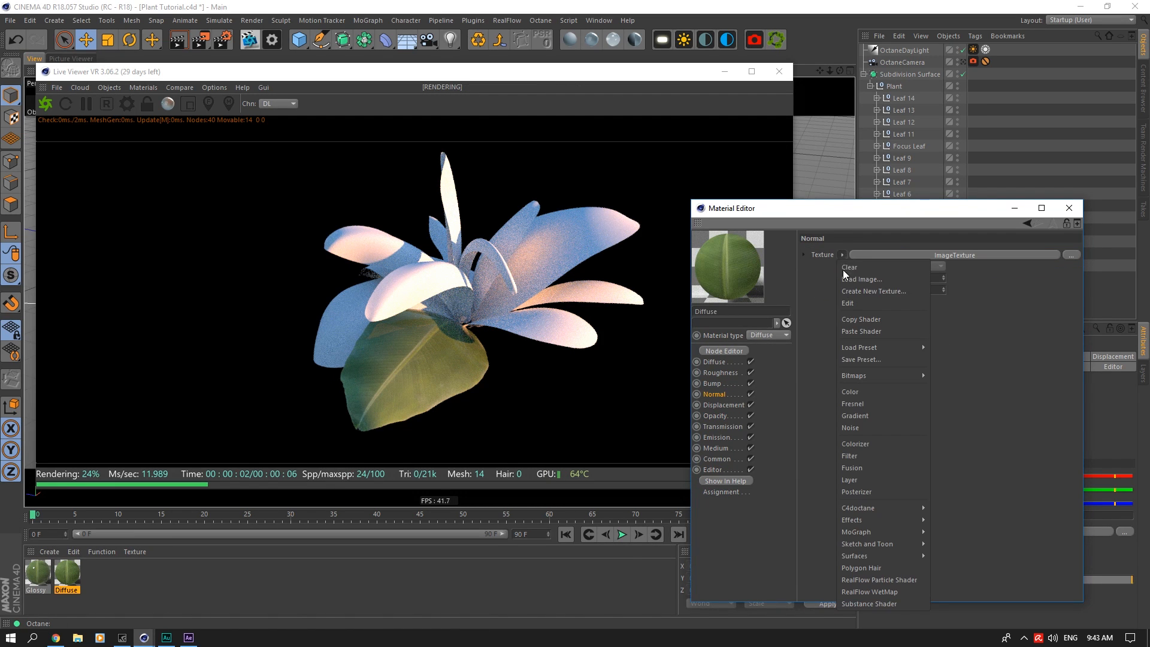
{"action": "left_click", "coordinate": [881, 319]}
{"action": "left_click", "coordinate": [37, 570]}
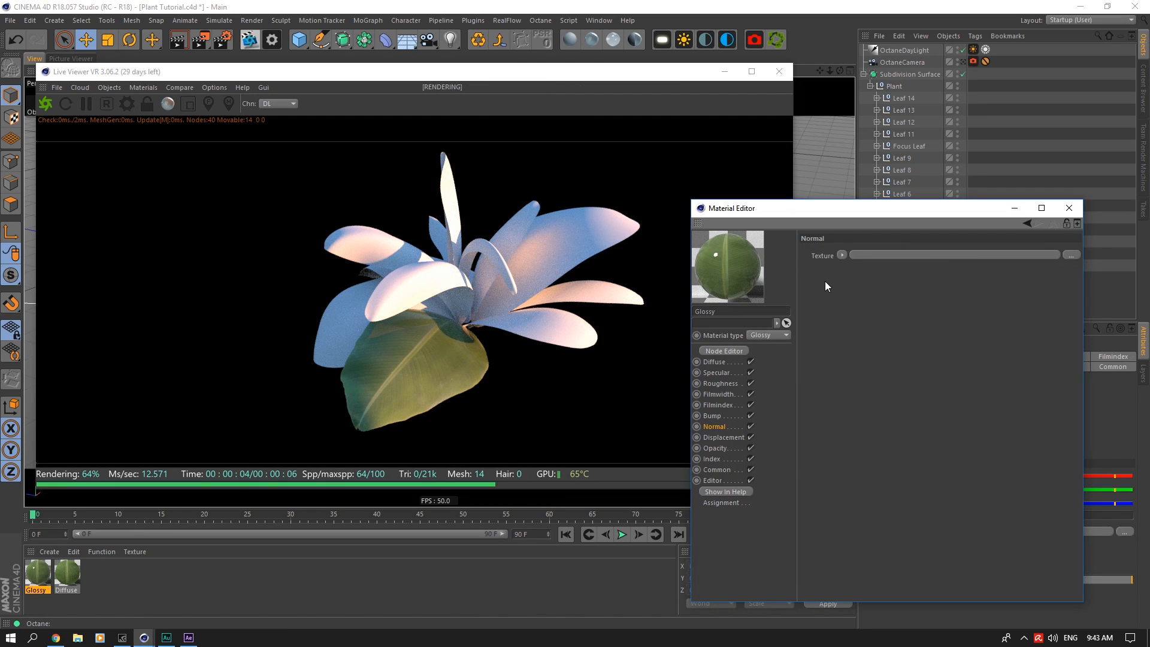
{"action": "left_click", "coordinate": [842, 254]}
{"action": "left_click", "coordinate": [855, 319]}
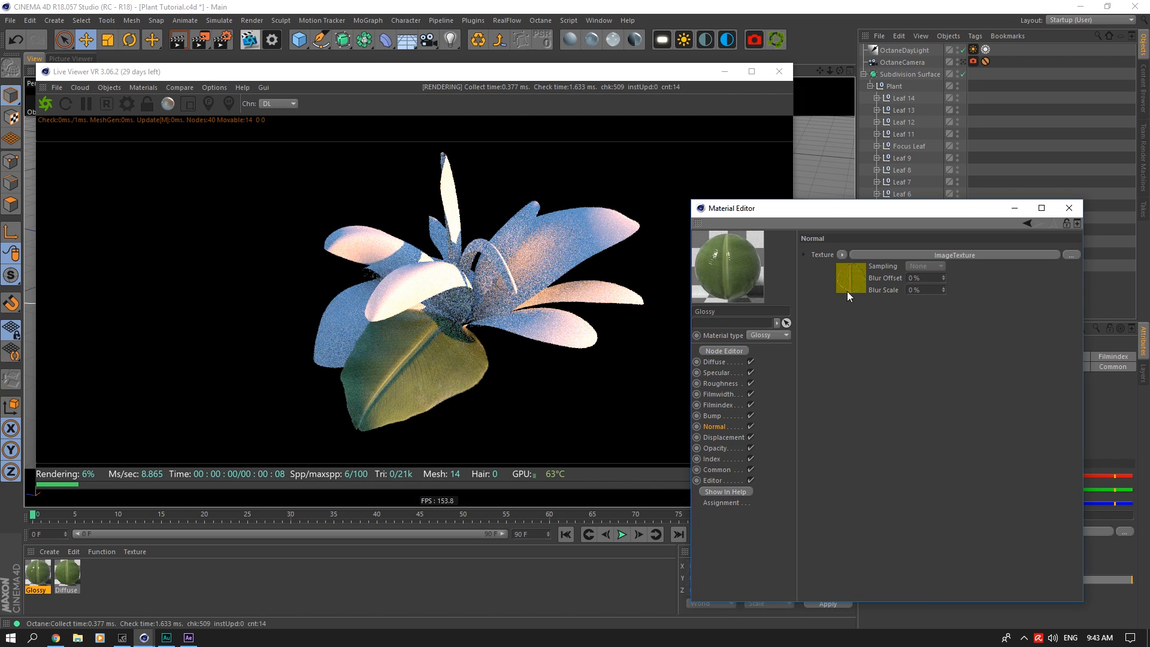
Step: Copy the leaf image texture from the Diffuse material's Diffuse channel and return to the Glossy material
{"action": "left_click_drag", "start_coordinate": [847, 218], "coordinate": [922, 186]}
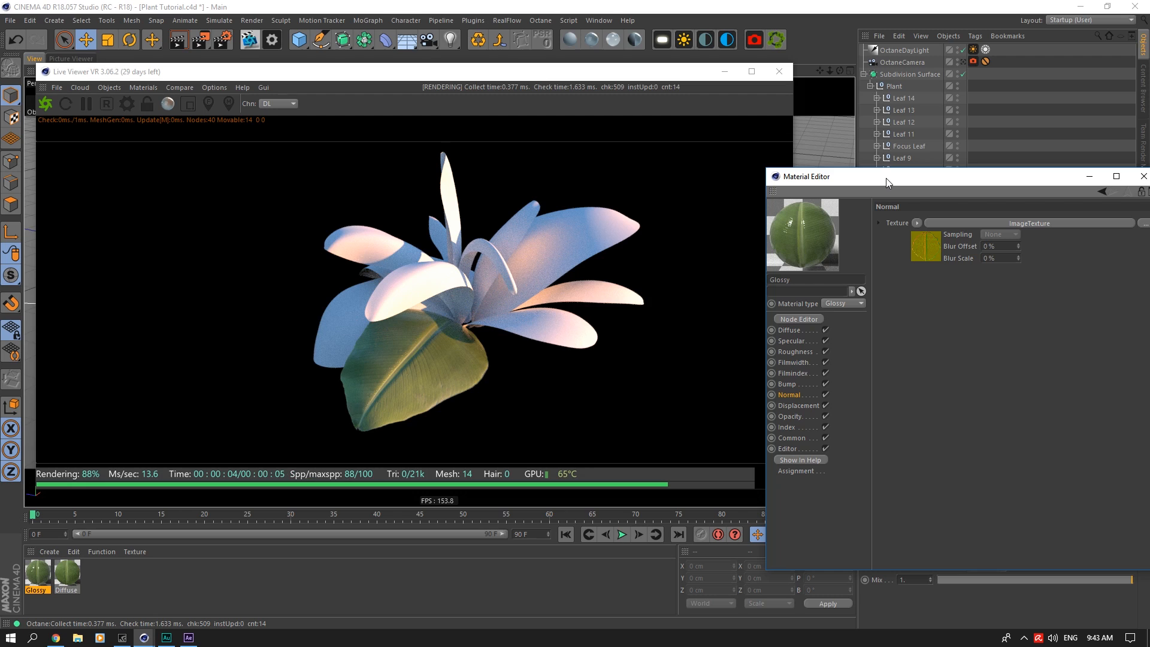
{"action": "left_click_drag", "start_coordinate": [886, 178], "coordinate": [781, 153]}
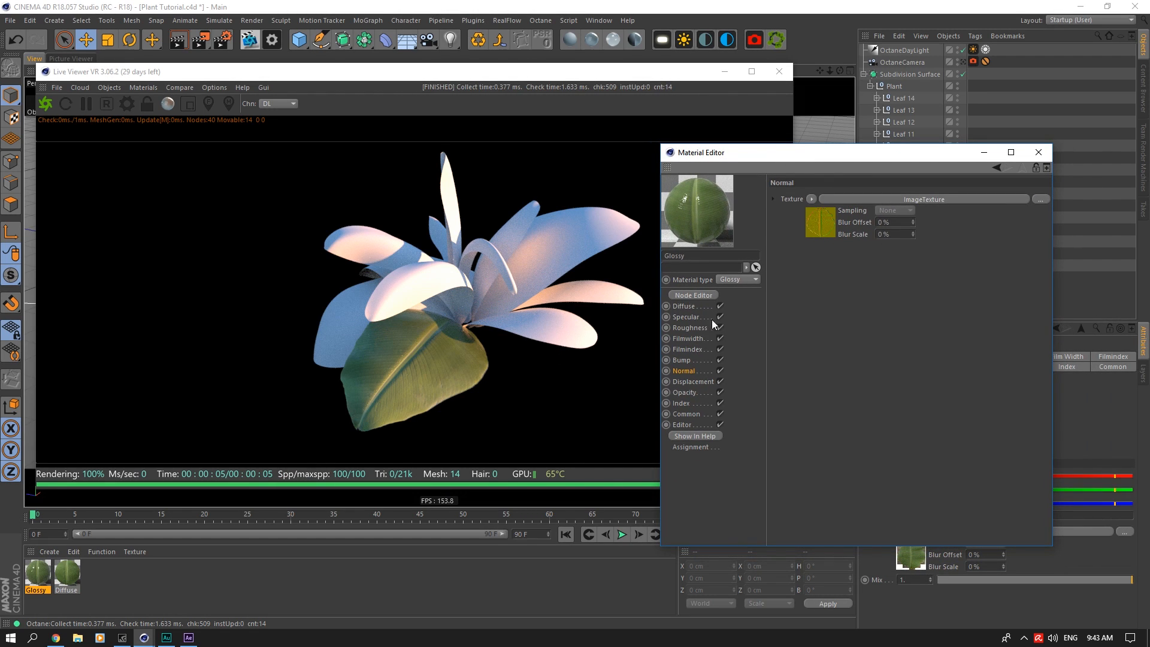
{"action": "left_click", "coordinate": [689, 349]}
{"action": "left_click", "coordinate": [689, 317]}
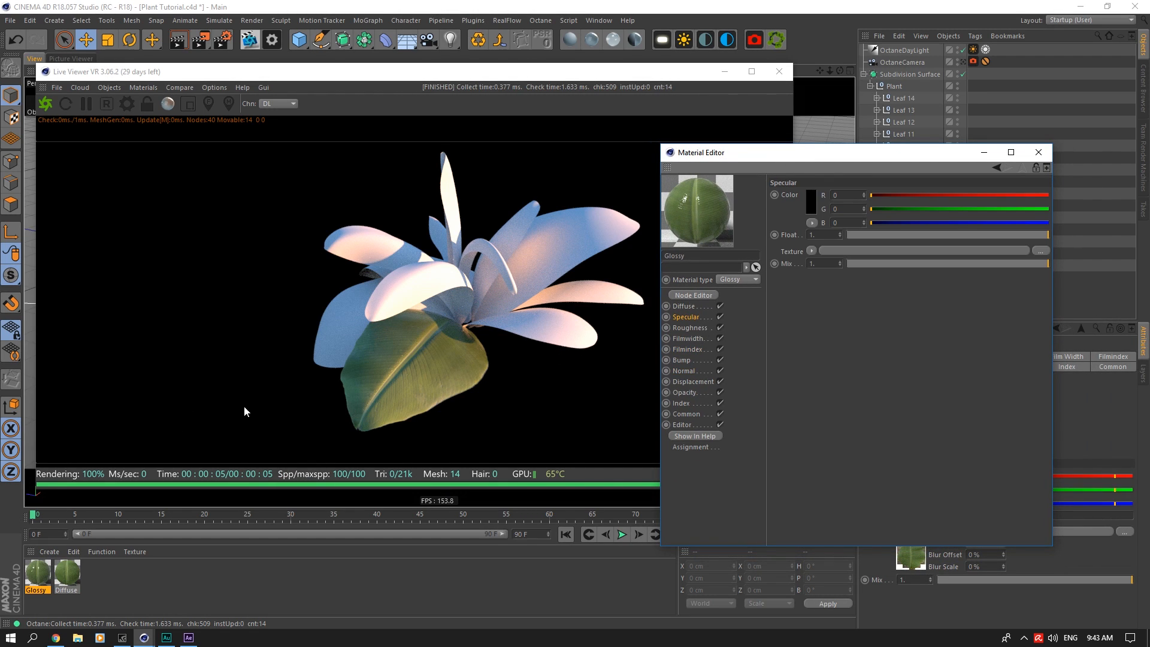
{"action": "left_click", "coordinate": [60, 583]}
{"action": "left_click", "coordinate": [811, 250]}
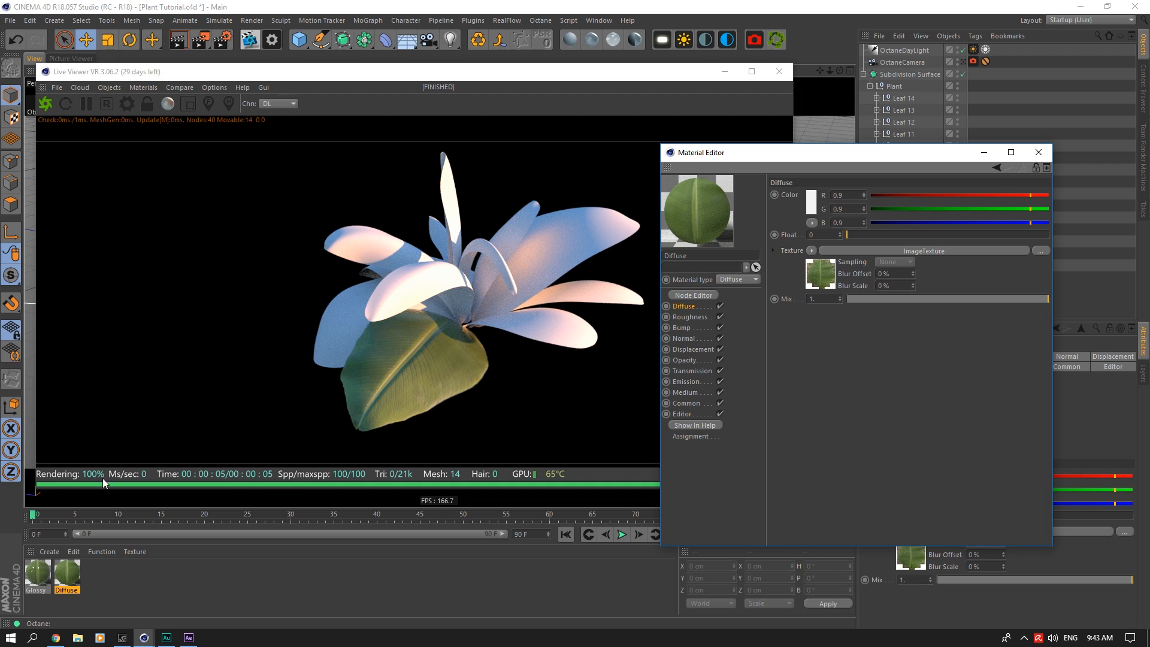
{"action": "left_click", "coordinate": [37, 574]}
Step: Paste the copied image texture into the Glossy material's Specular channel and replace its image file
{"action": "left_click", "coordinate": [686, 317]}
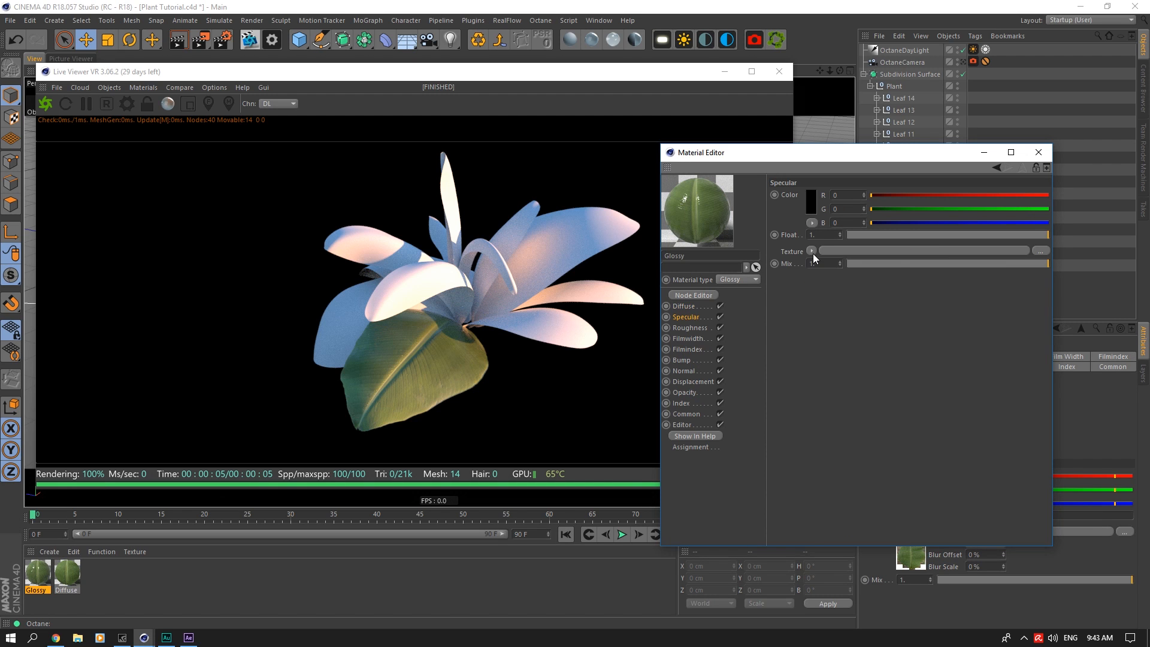
{"action": "left_click", "coordinate": [811, 250]}
{"action": "left_click", "coordinate": [830, 301]}
{"action": "left_click", "coordinate": [821, 274]}
{"action": "left_click", "coordinate": [1041, 207]}
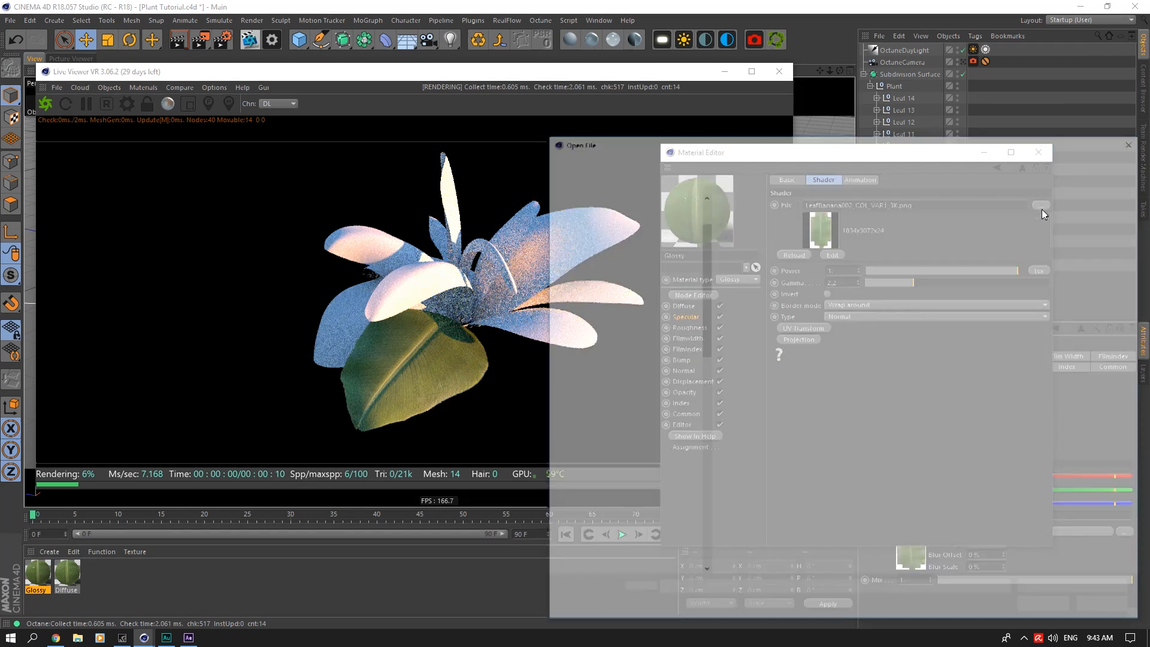
{"action": "left_click", "coordinate": [1108, 232]}
{"action": "left_click", "coordinate": [1041, 609]}
Step: Paste the image texture into the Glossy material's Roughness channel and replace its file with LeafBanana002_GLOSS_3K.jpg
{"action": "left_click", "coordinate": [692, 328]}
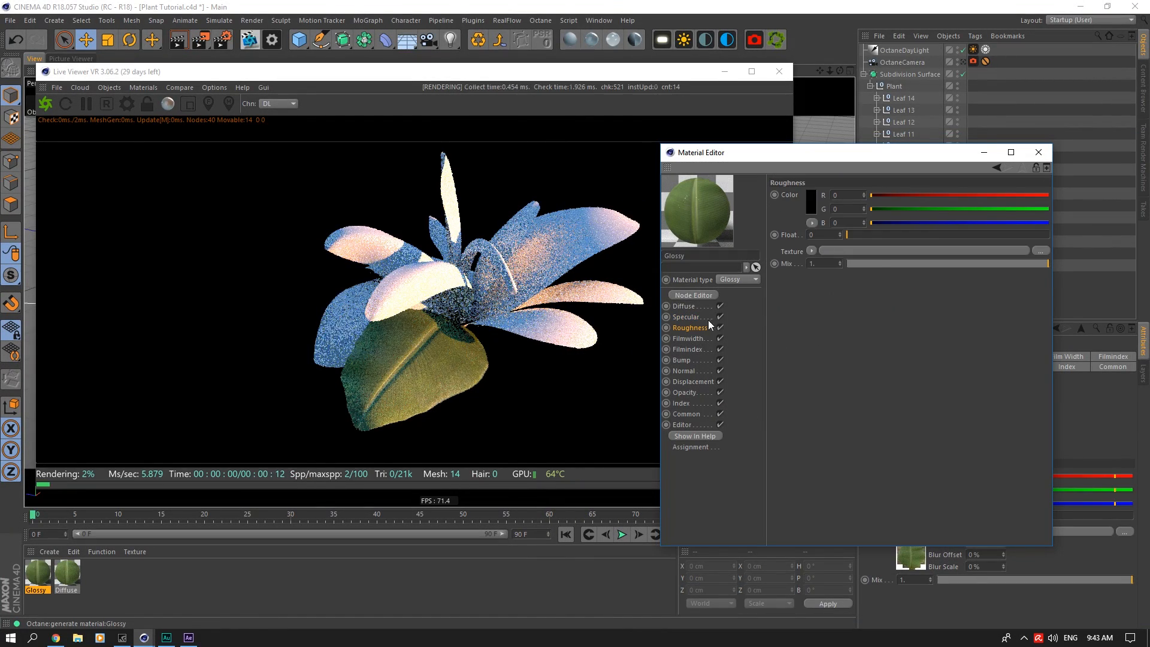
{"action": "left_click", "coordinate": [811, 250]}
{"action": "left_click", "coordinate": [832, 311]}
{"action": "left_click", "coordinate": [829, 268]}
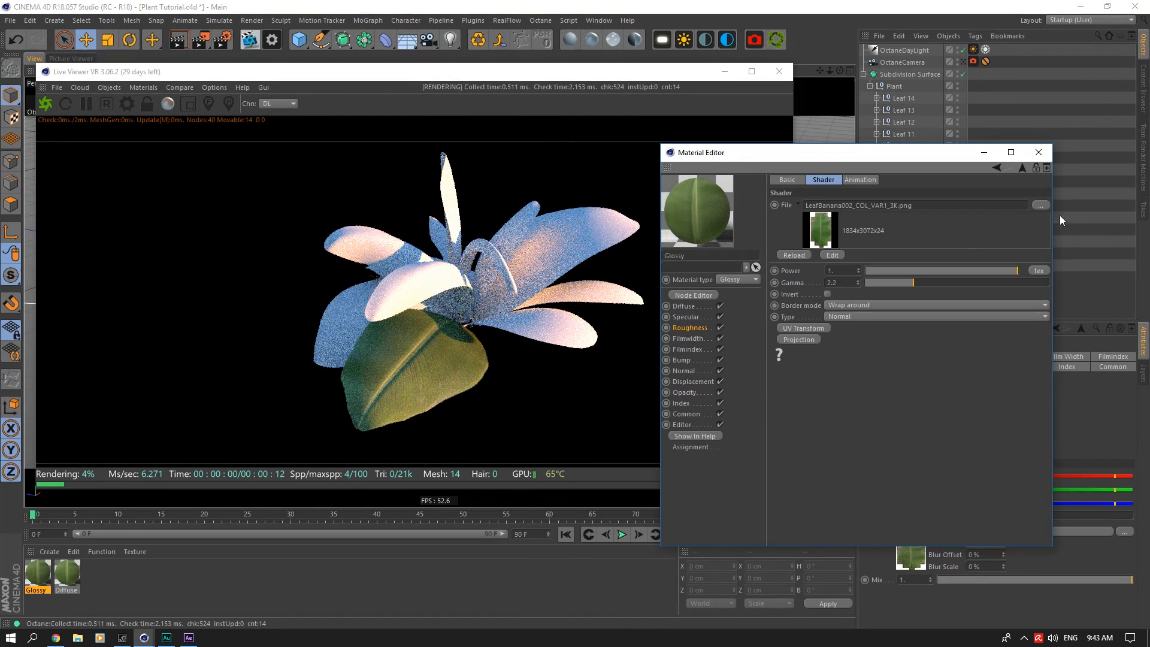
{"action": "left_click", "coordinate": [1046, 208]}
{"action": "left_click", "coordinate": [962, 231]}
{"action": "left_click", "coordinate": [1057, 606]}
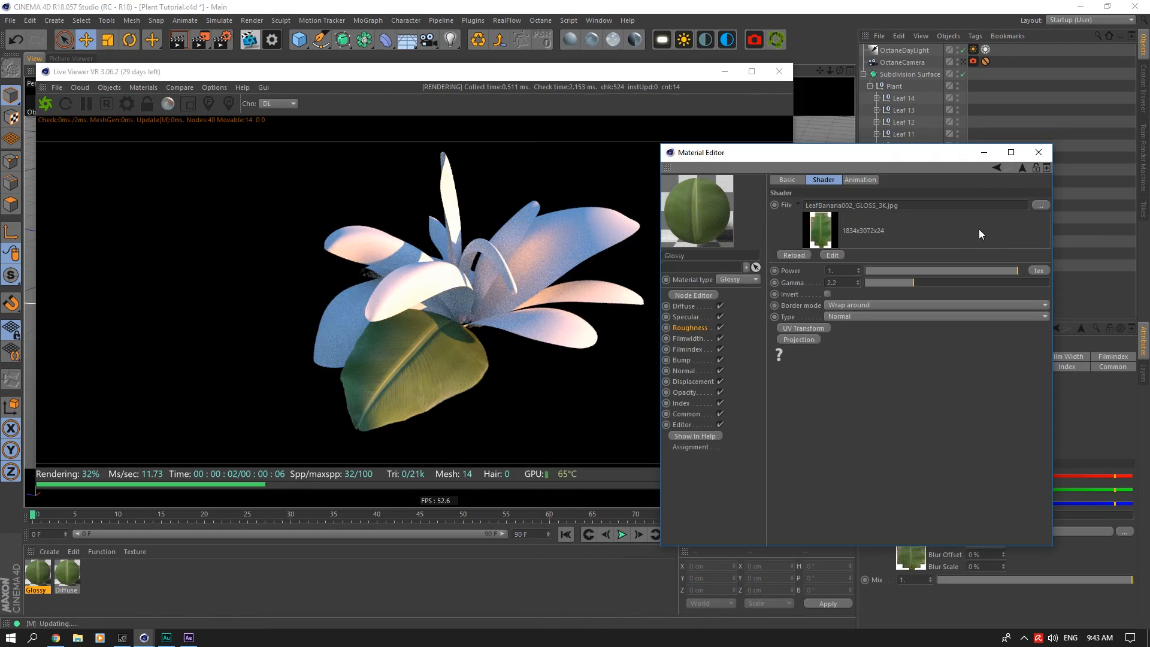
Step: Create an Octane mix material and apply it to the Leaf 2 plane
{"action": "left_click", "coordinate": [634, 39]}
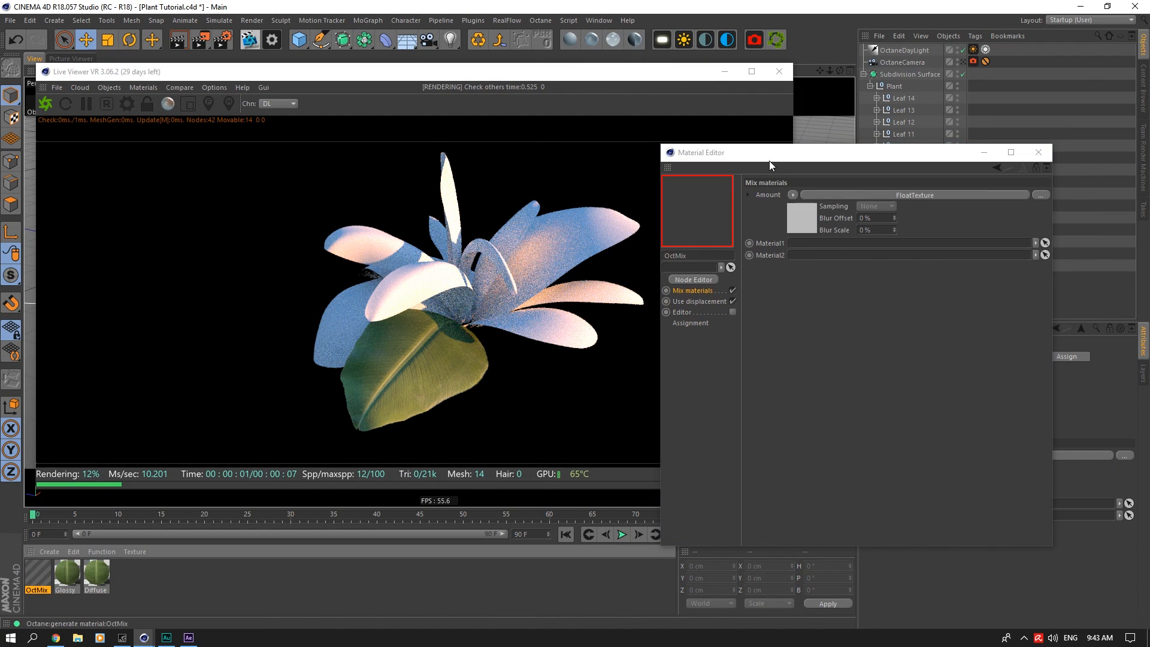
{"action": "double_click", "coordinate": [38, 572]}
{"action": "left_click_drag", "start_coordinate": [996, 258], "coordinate": [996, 257]}
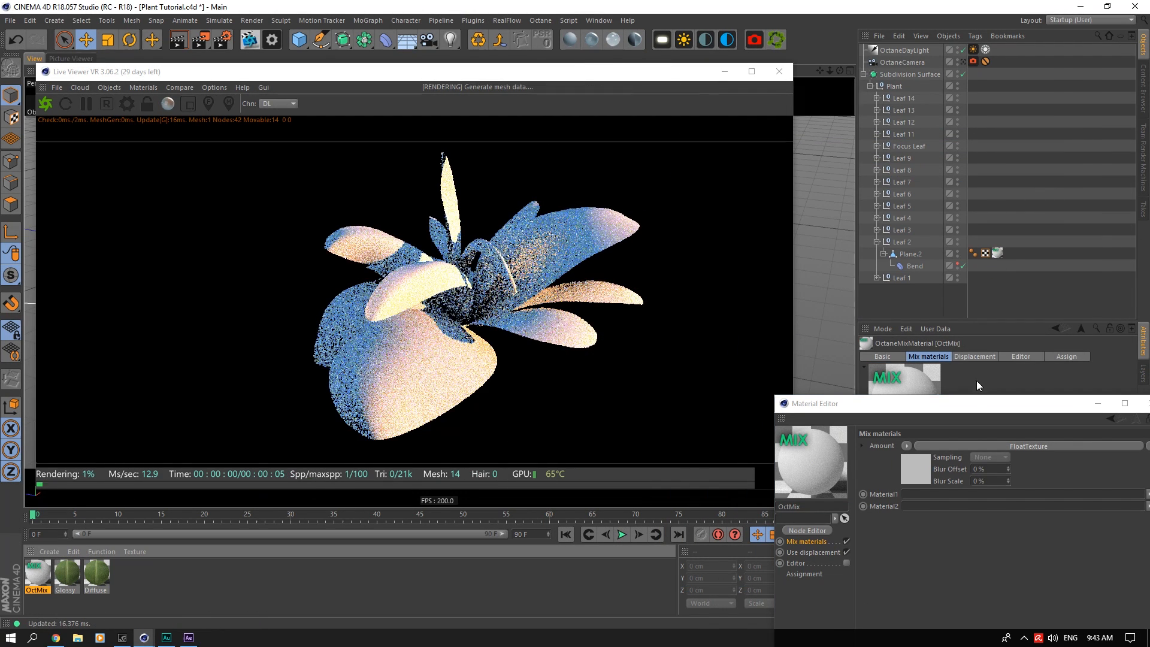
{"action": "left_click_drag", "start_coordinate": [968, 403], "coordinate": [835, 214]}
Step: Assign Diffuse as Material2 and Glossy as Material1 in the mix material
{"action": "left_click_drag", "start_coordinate": [95, 577], "coordinate": [261, 524]}
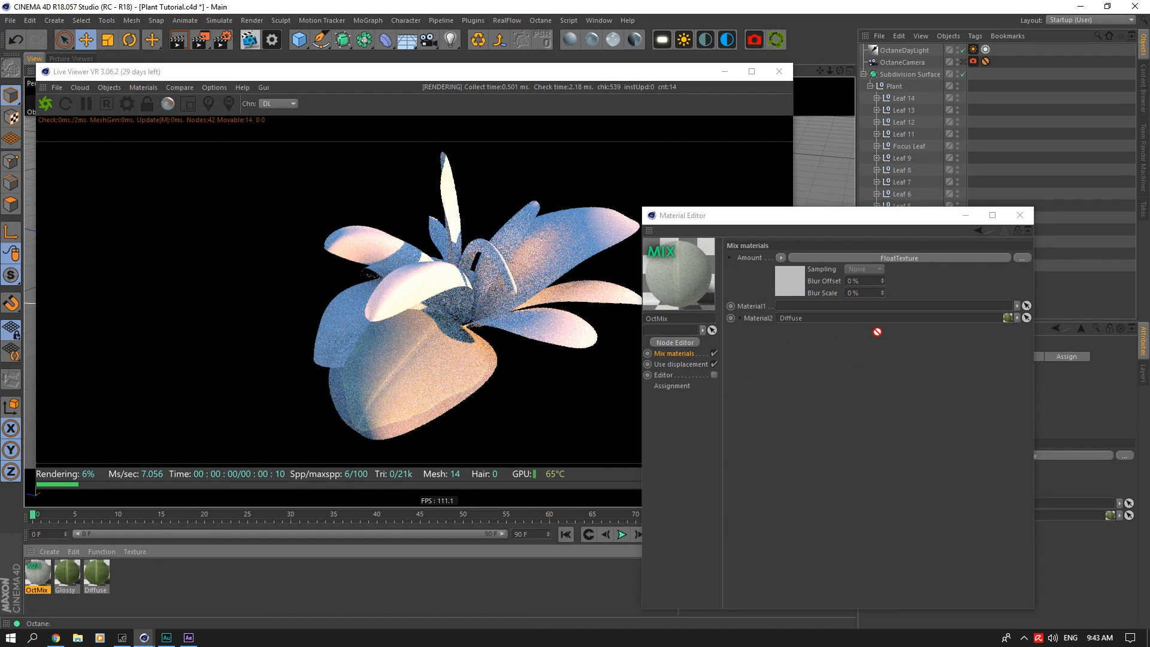
{"action": "left_click_drag", "start_coordinate": [877, 331], "coordinate": [893, 306]}
{"action": "left_click_drag", "start_coordinate": [809, 215], "coordinate": [873, 128]}
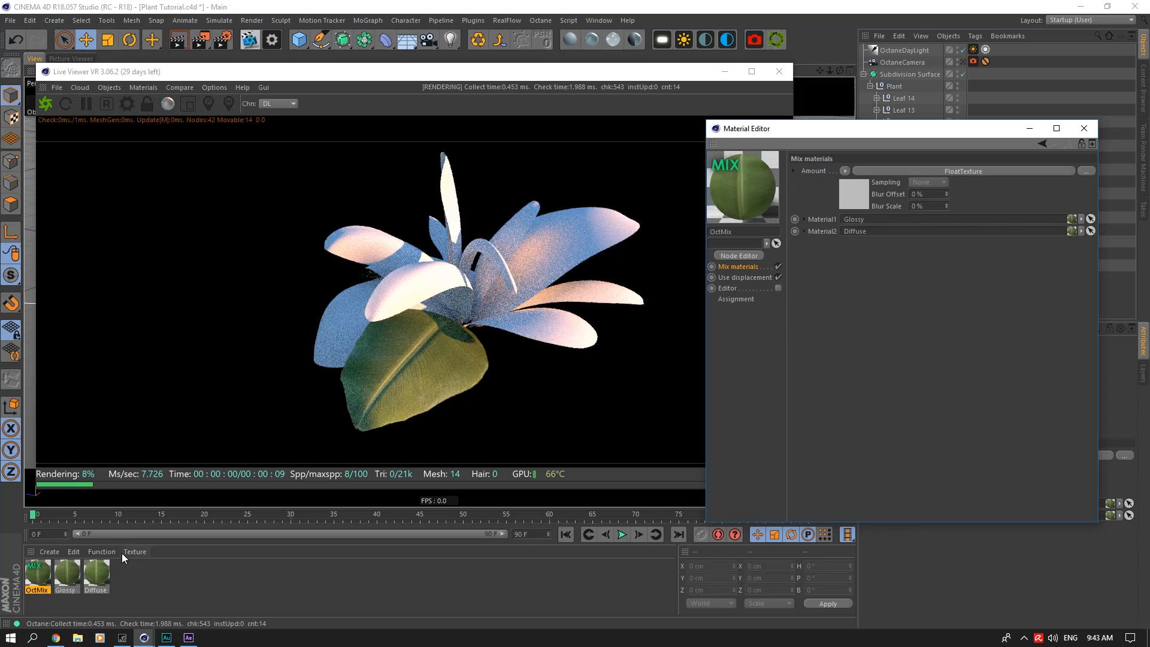
Step: Set the power of the Diffuse material's Transmission texture to 2, check the render, and close the Material Editor
{"action": "double_click", "coordinate": [103, 575]}
{"action": "left_click", "coordinate": [43, 575]}
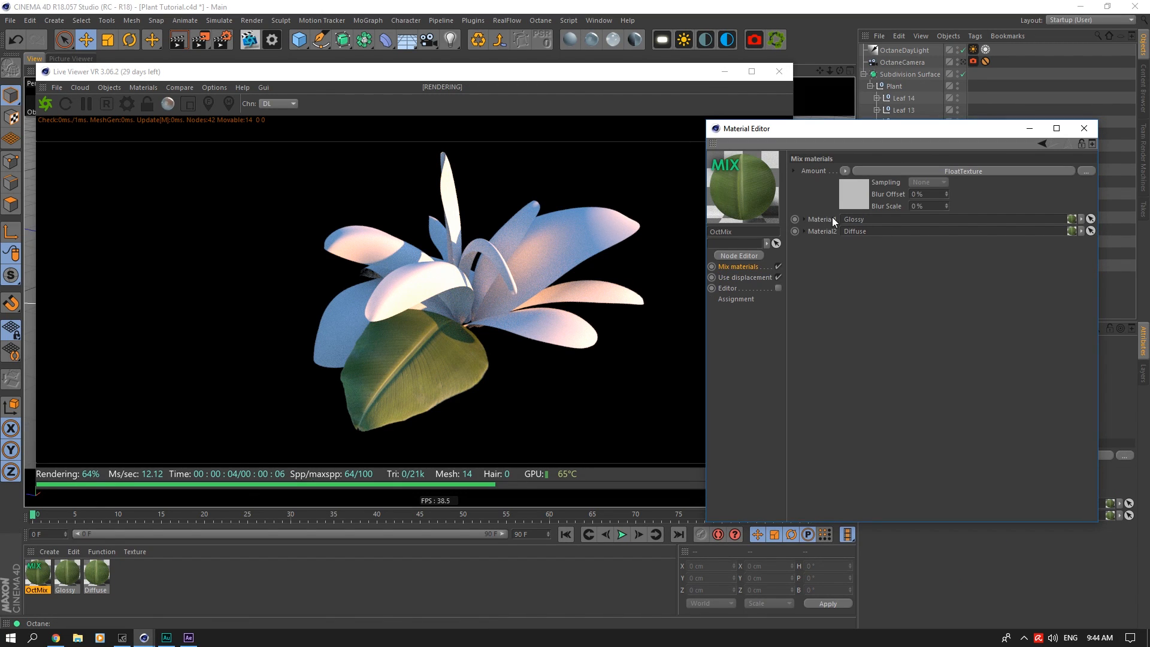
{"action": "left_click", "coordinate": [97, 575]}
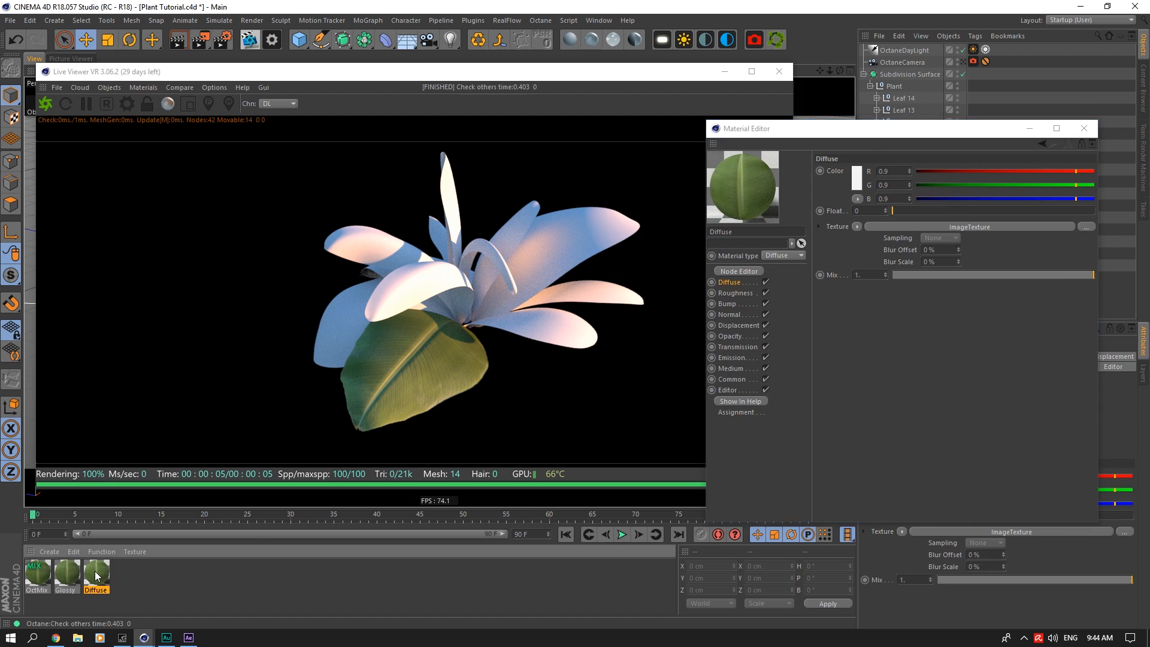
{"action": "left_click", "coordinate": [738, 347]}
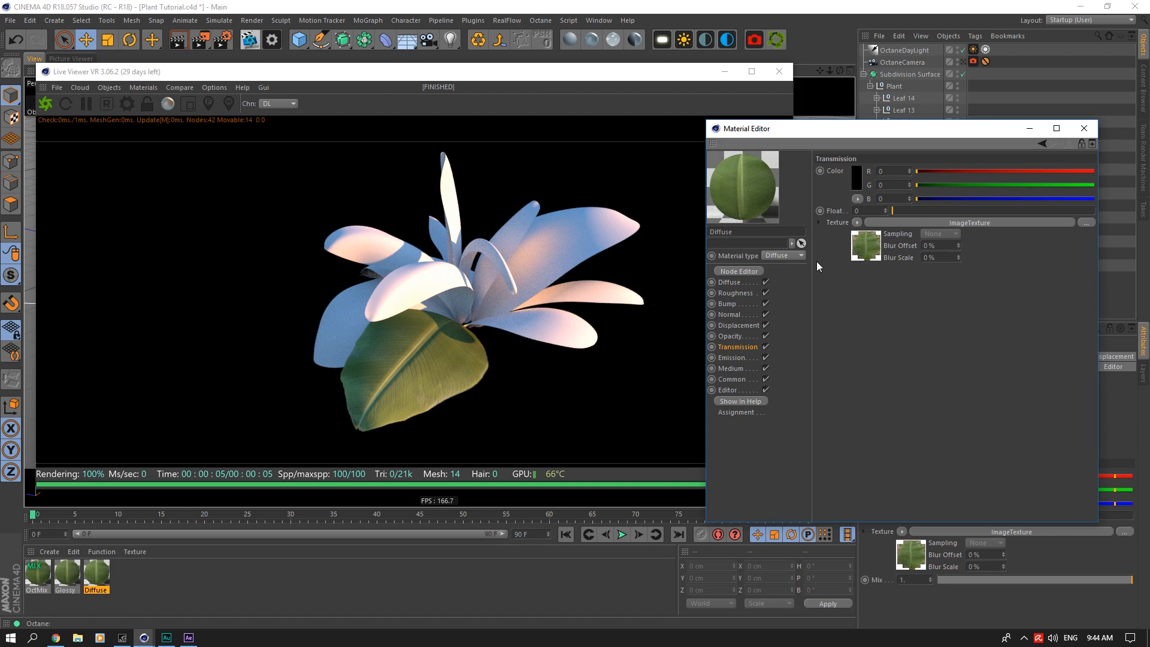
{"action": "left_click", "coordinate": [865, 250]}
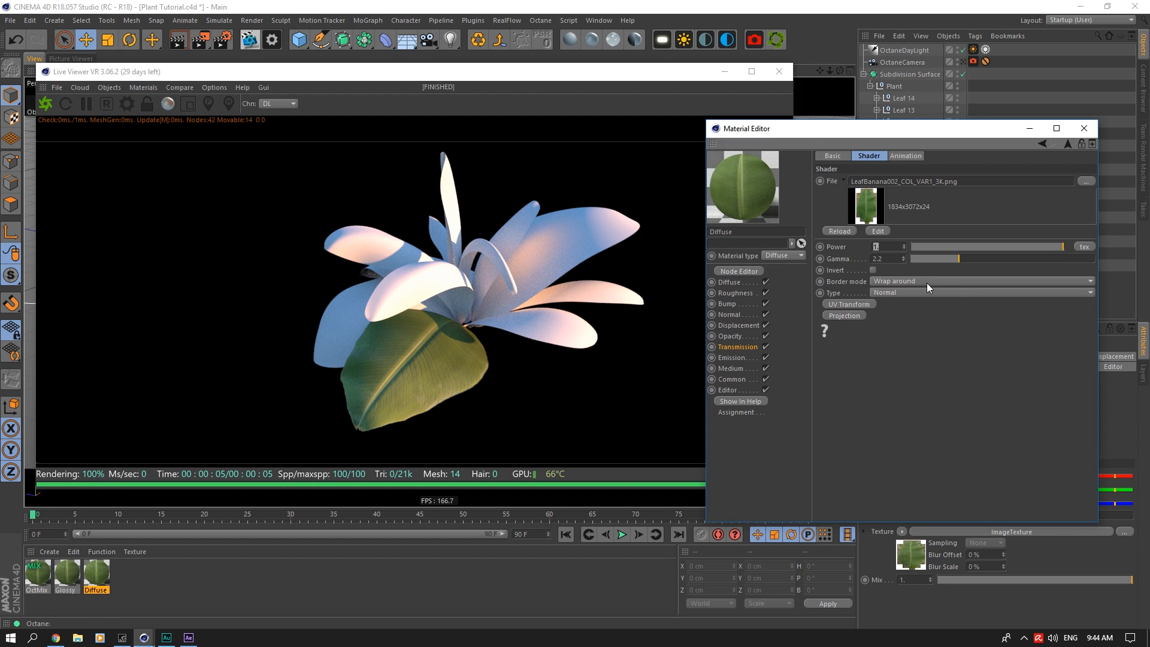
{"action": "type", "text": "2"}
{"action": "key", "text": "Return"}
{"action": "left_click", "coordinate": [892, 262]}
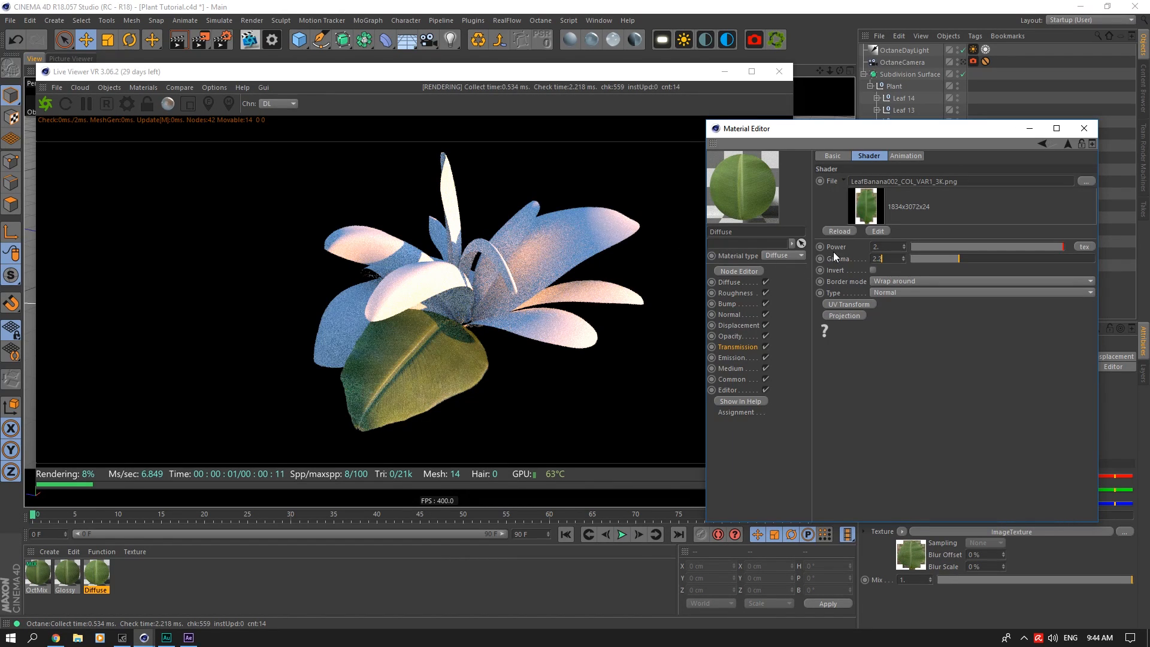
{"action": "left_click_drag", "start_coordinate": [840, 71], "coordinate": [729, 169]}
{"action": "left_click_drag", "start_coordinate": [839, 70], "coordinate": [1044, 92]}
{"action": "left_click", "coordinate": [1084, 128]}
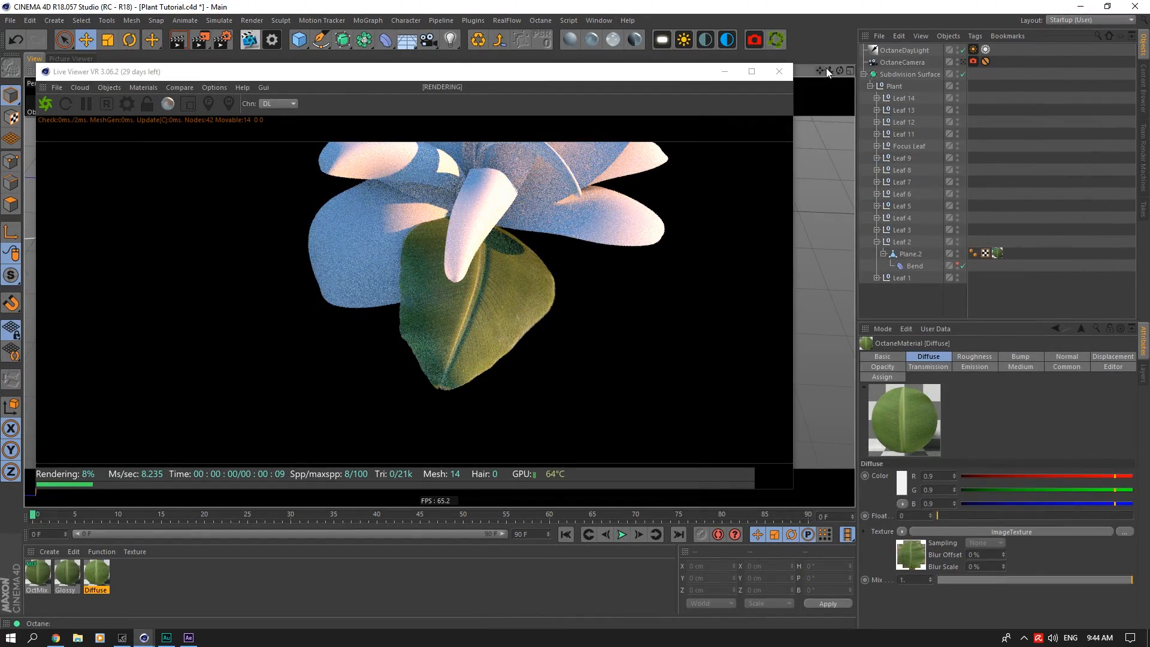
Step: Save the scene and apply the OctMix material to the planes of Leaf 1 and Leaf 3
{"action": "left_click_drag", "start_coordinate": [829, 70], "coordinate": [771, 161]}
{"action": "key", "text": "ctrl+s"}
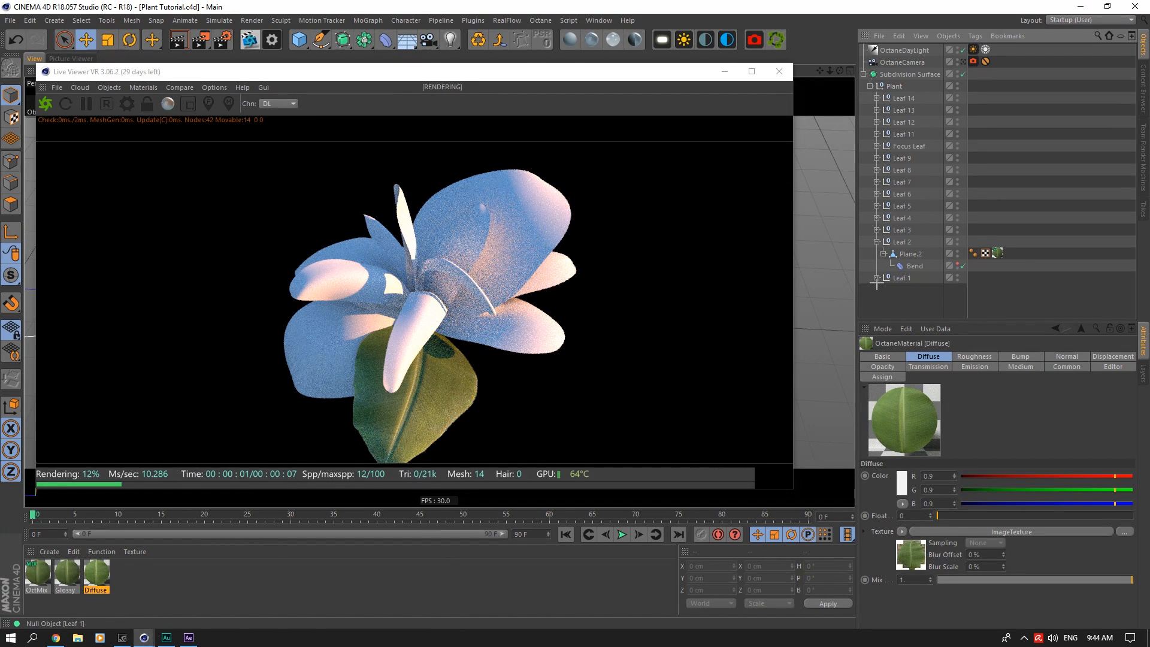
{"action": "left_click", "coordinate": [877, 278]}
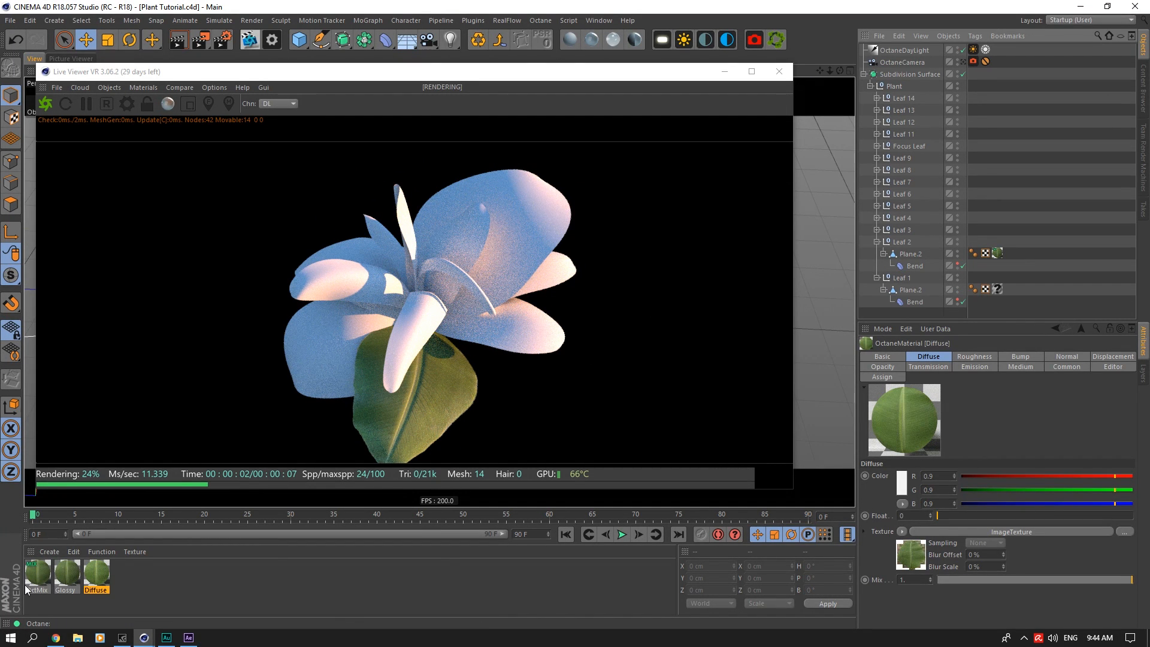
{"action": "left_click_drag", "start_coordinate": [38, 579], "coordinate": [998, 290]}
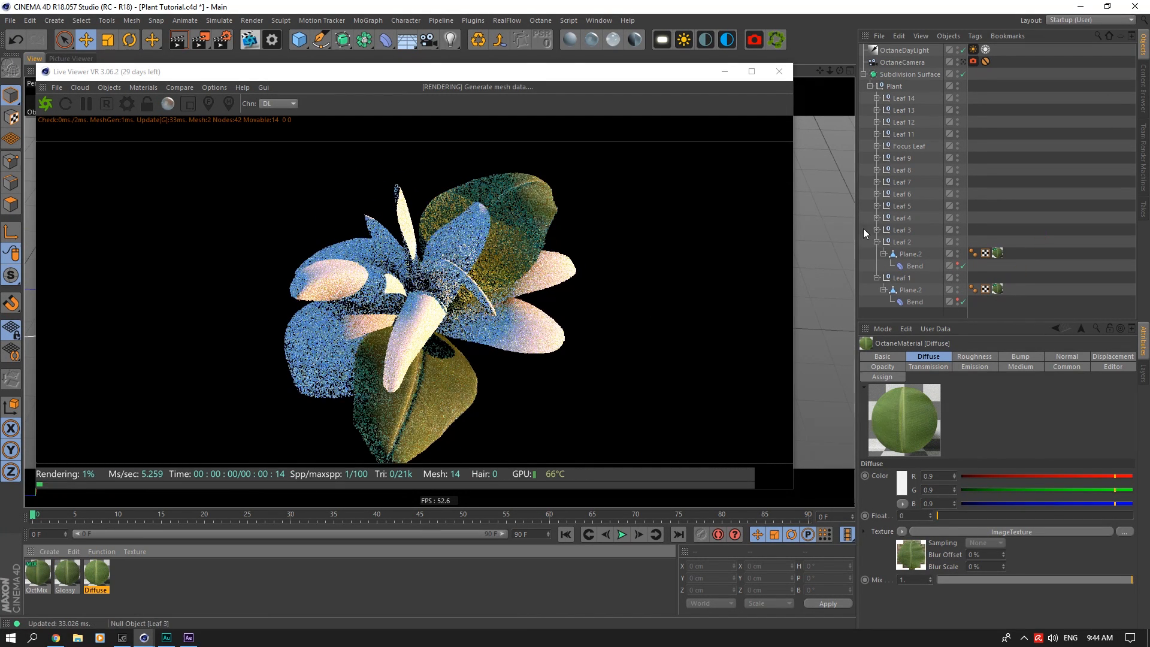
{"action": "left_click", "coordinate": [877, 230]}
{"action": "left_click_drag", "start_coordinate": [38, 575], "coordinate": [999, 242]}
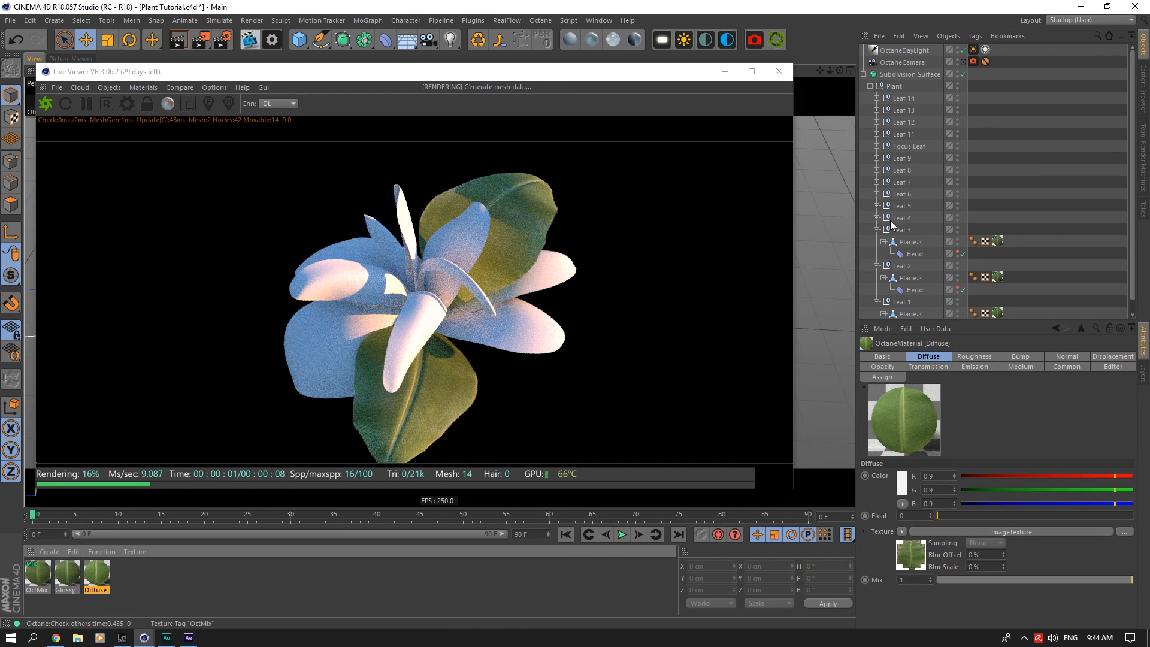
Step: Replace the material on the planes of Leaf 4 and Leaf 5 with OctMix
{"action": "left_click", "coordinate": [877, 218]}
{"action": "left_click_drag", "start_coordinate": [35, 581], "coordinate": [1043, 197]}
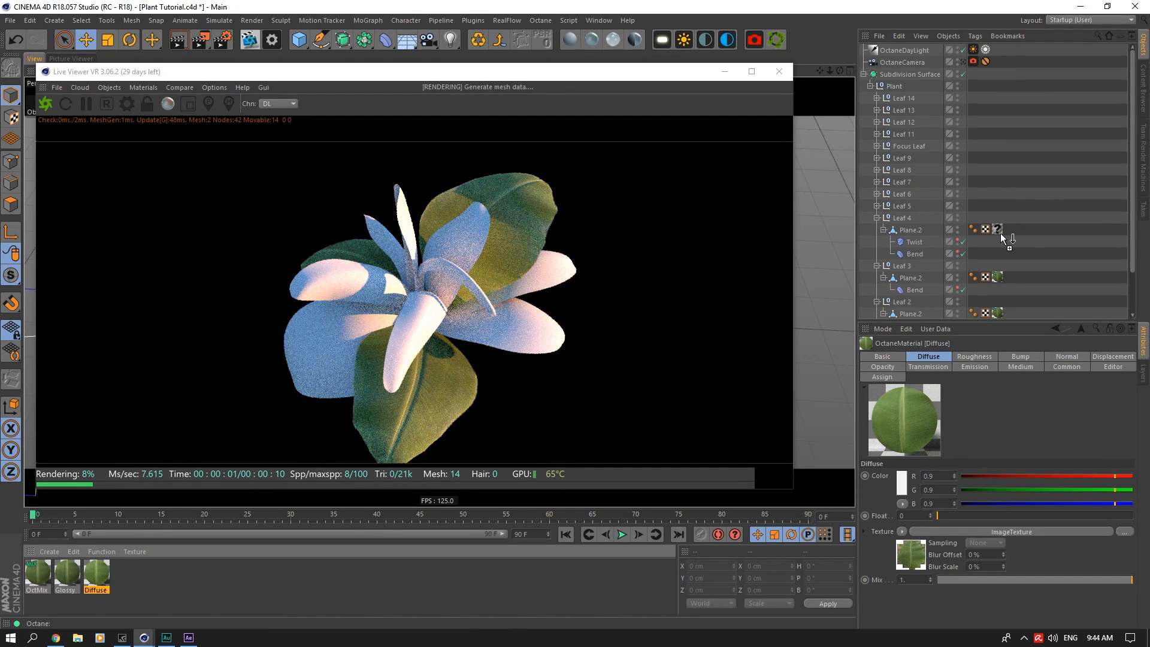
{"action": "left_click_drag", "start_coordinate": [1002, 238], "coordinate": [998, 230]}
{"action": "left_click", "coordinate": [876, 206]}
{"action": "left_click_drag", "start_coordinate": [37, 575], "coordinate": [1001, 313]}
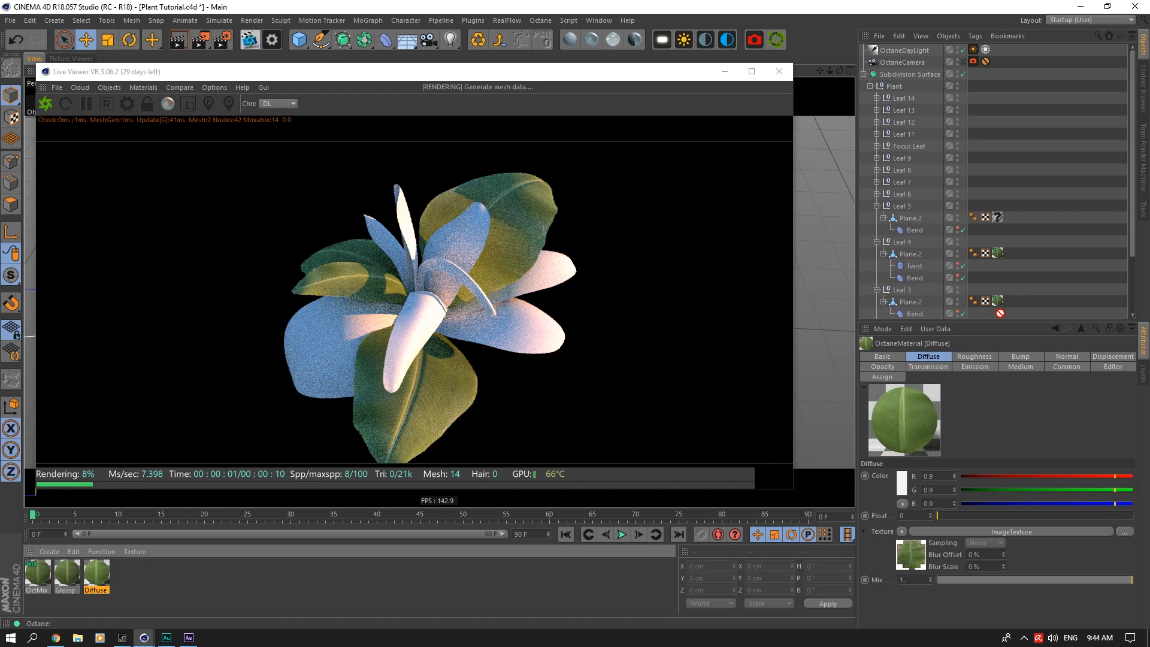
{"action": "left_click_drag", "start_coordinate": [999, 223], "coordinate": [998, 218]}
Step: Replace the material on the planes of Leaf 6 and Leaf 7 with OctMix
{"action": "left_click", "coordinate": [877, 194]}
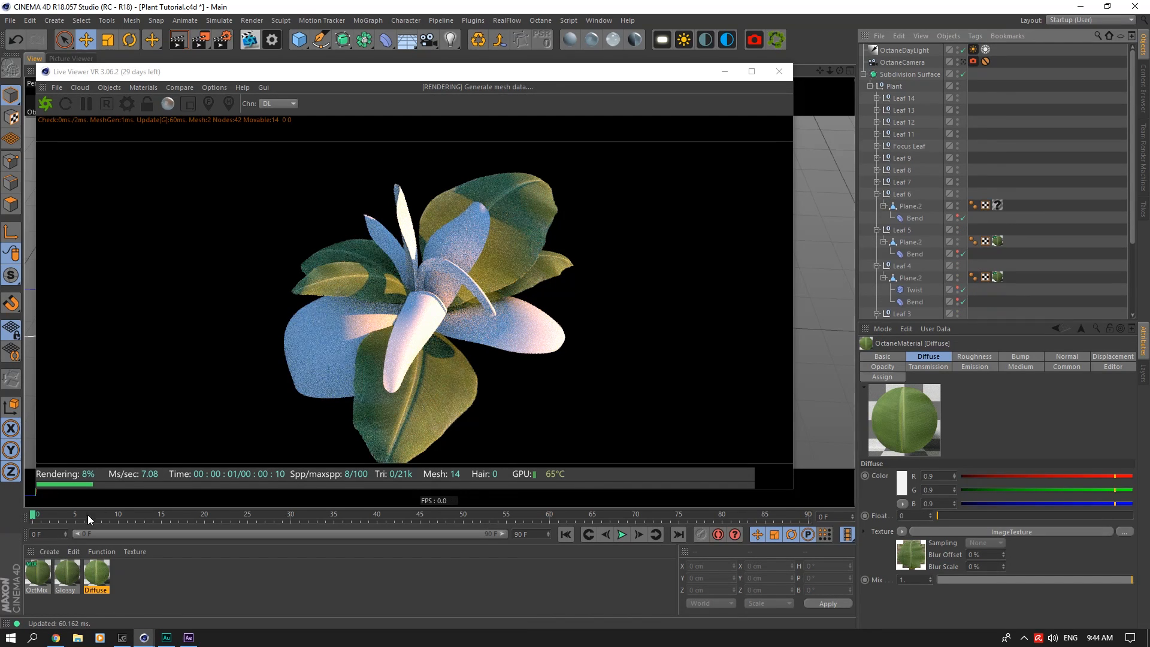
{"action": "left_click_drag", "start_coordinate": [38, 576], "coordinate": [115, 534]}
{"action": "left_click_drag", "start_coordinate": [976, 196], "coordinate": [998, 205]}
{"action": "left_click", "coordinate": [877, 182]}
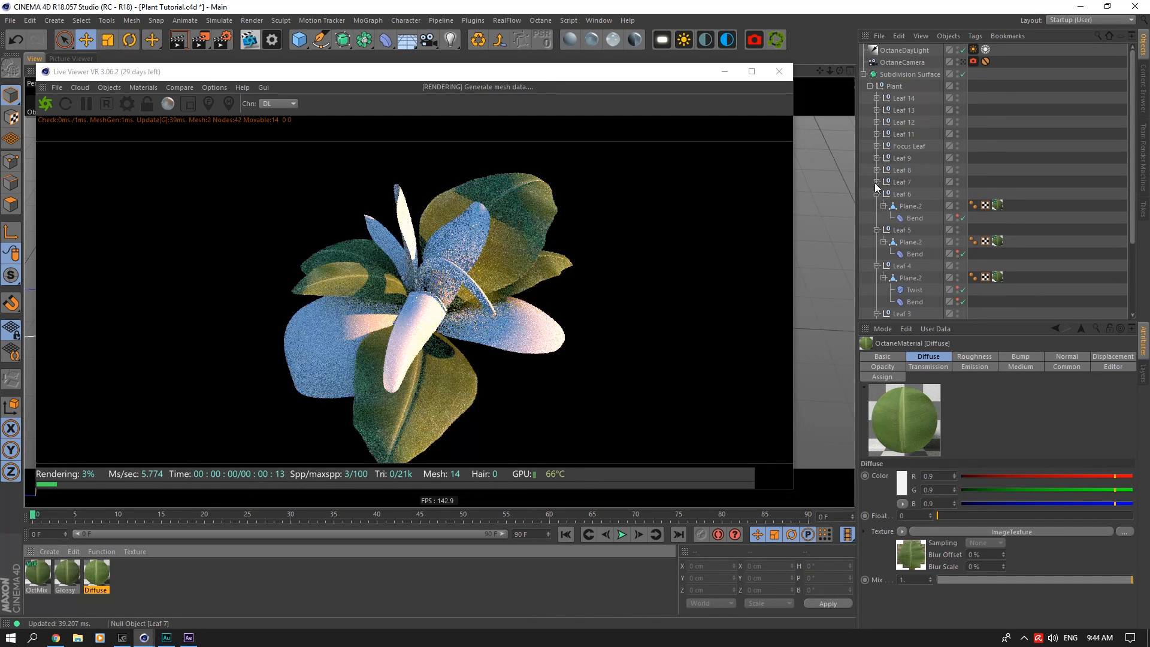
{"action": "left_click_drag", "start_coordinate": [37, 576], "coordinate": [66, 552]}
{"action": "left_click_drag", "start_coordinate": [998, 201], "coordinate": [998, 195]}
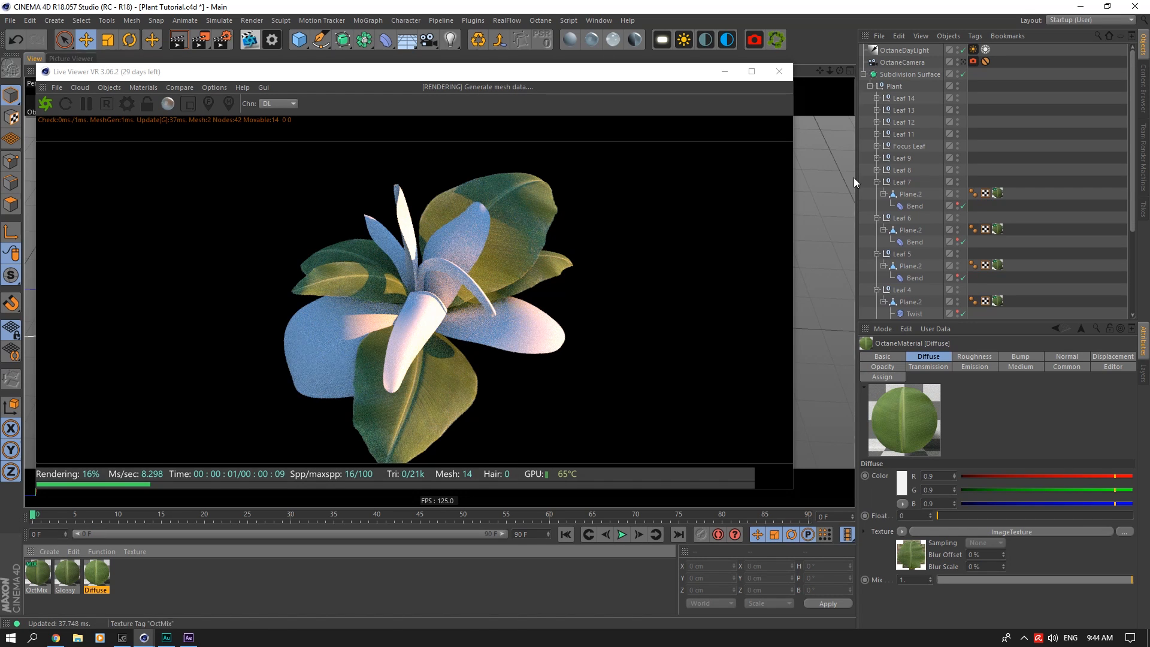
Step: Replace the material on the planes of Leaf 8 and Leaf 9 with OctMix
{"action": "left_click", "coordinate": [878, 170]}
{"action": "left_click_drag", "start_coordinate": [31, 579], "coordinate": [1046, 122]}
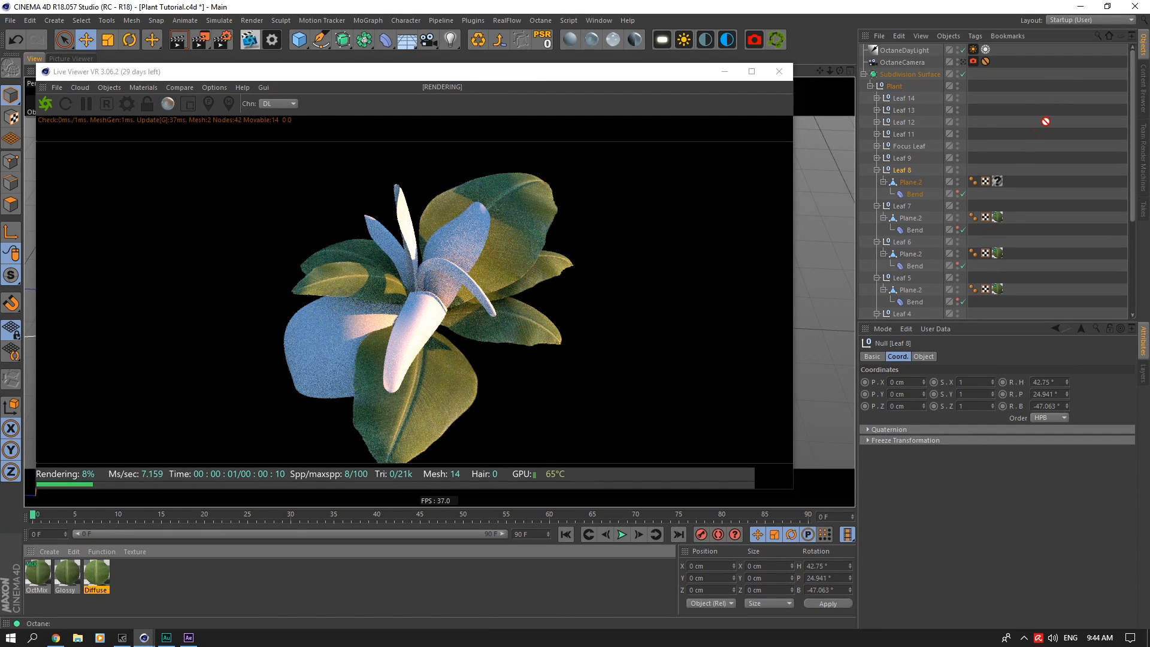
{"action": "left_click_drag", "start_coordinate": [1001, 183], "coordinate": [998, 181]}
{"action": "left_click", "coordinate": [876, 158]}
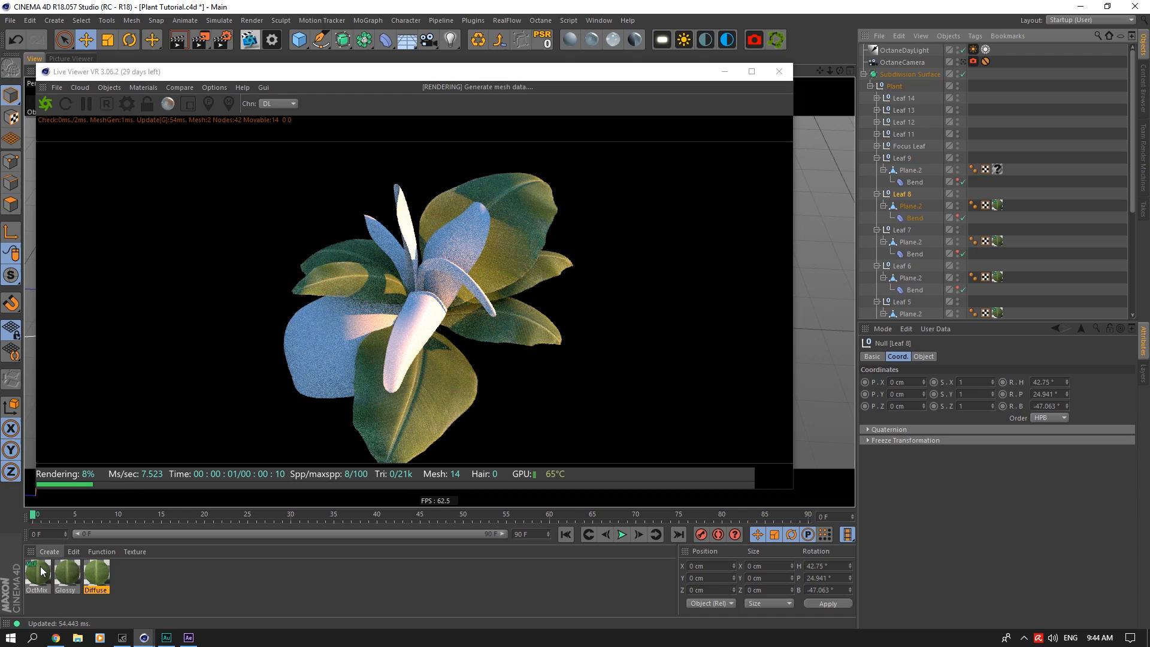
{"action": "left_click_drag", "start_coordinate": [38, 575], "coordinate": [1052, 136]}
{"action": "left_click_drag", "start_coordinate": [1002, 175], "coordinate": [999, 170]}
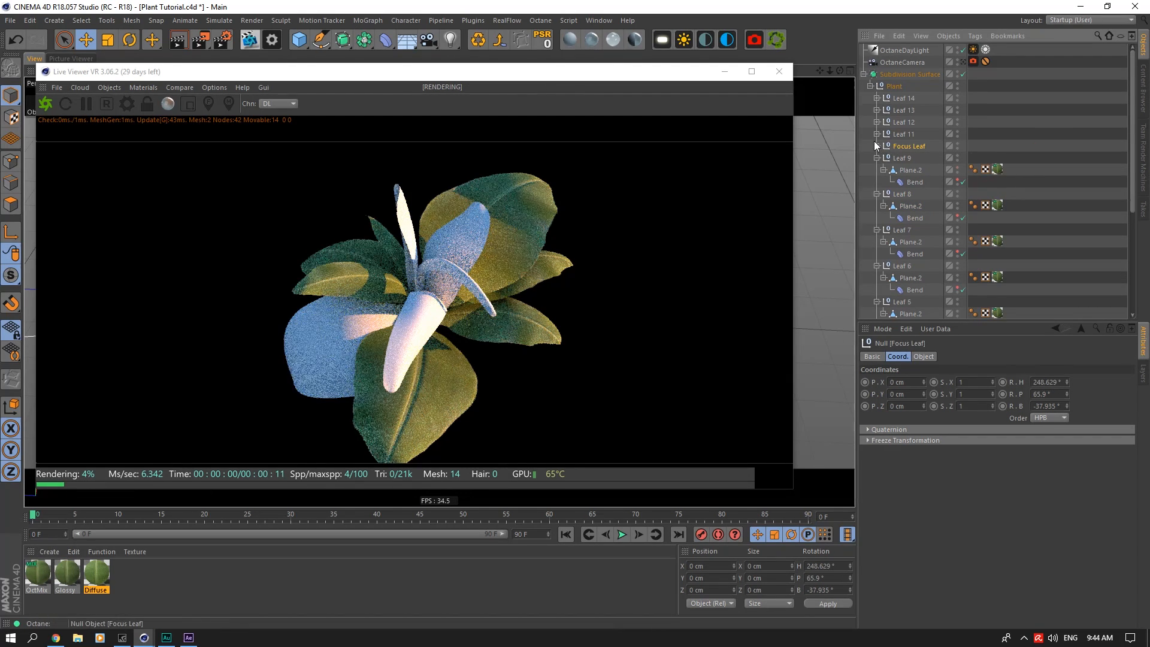
Step: Replace the material on the planes of Focus Leaf, Leaf 11 and Leaf 12 with OctMix
{"action": "left_click", "coordinate": [877, 146]}
{"action": "left_click_drag", "start_coordinate": [37, 575], "coordinate": [294, 431]}
{"action": "left_click_drag", "start_coordinate": [984, 153], "coordinate": [997, 157]}
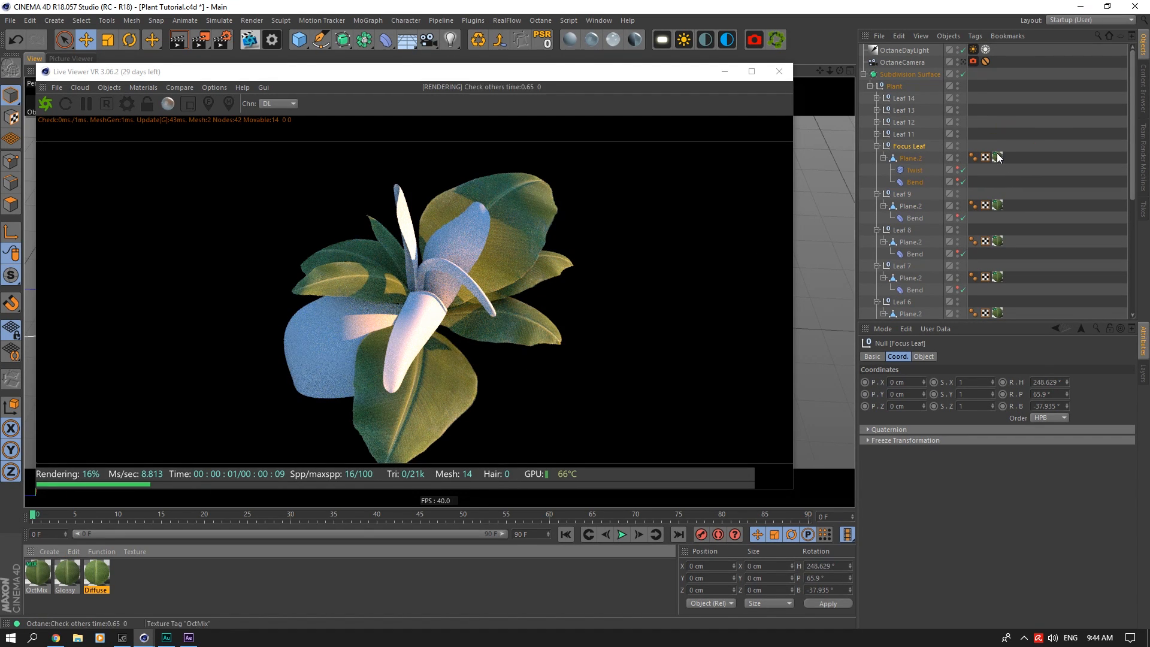
{"action": "left_click", "coordinate": [876, 135]}
{"action": "left_click_drag", "start_coordinate": [37, 576], "coordinate": [803, 222]}
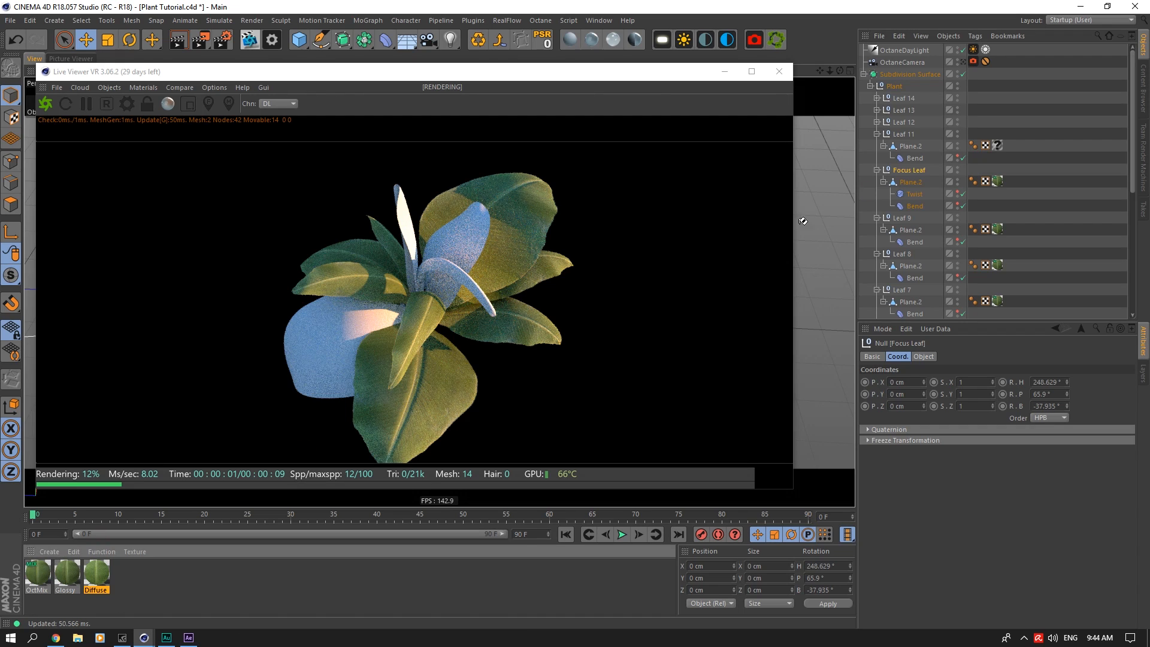
{"action": "left_click_drag", "start_coordinate": [904, 123], "coordinate": [1000, 134]}
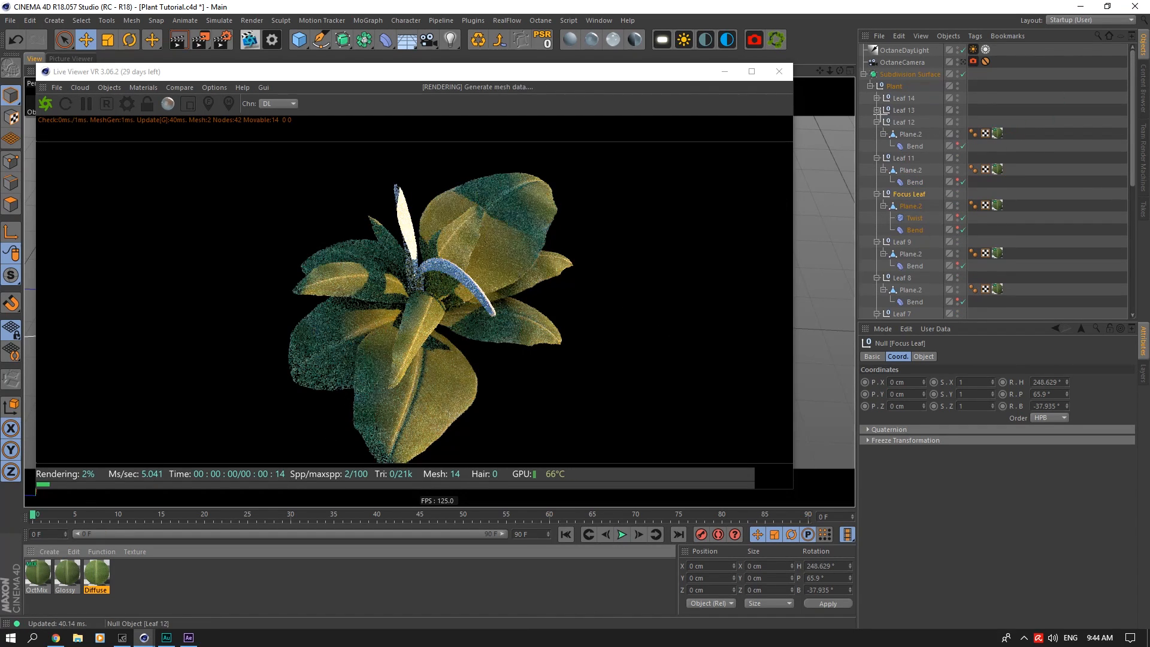
Step: Replace the material on the planes of Leaf 13 and Leaf 14 with OctMix
{"action": "left_click", "coordinate": [873, 111]}
{"action": "left_click", "coordinate": [877, 111]}
{"action": "left_click_drag", "start_coordinate": [34, 581], "coordinate": [998, 121]}
{"action": "left_click", "coordinate": [877, 98]}
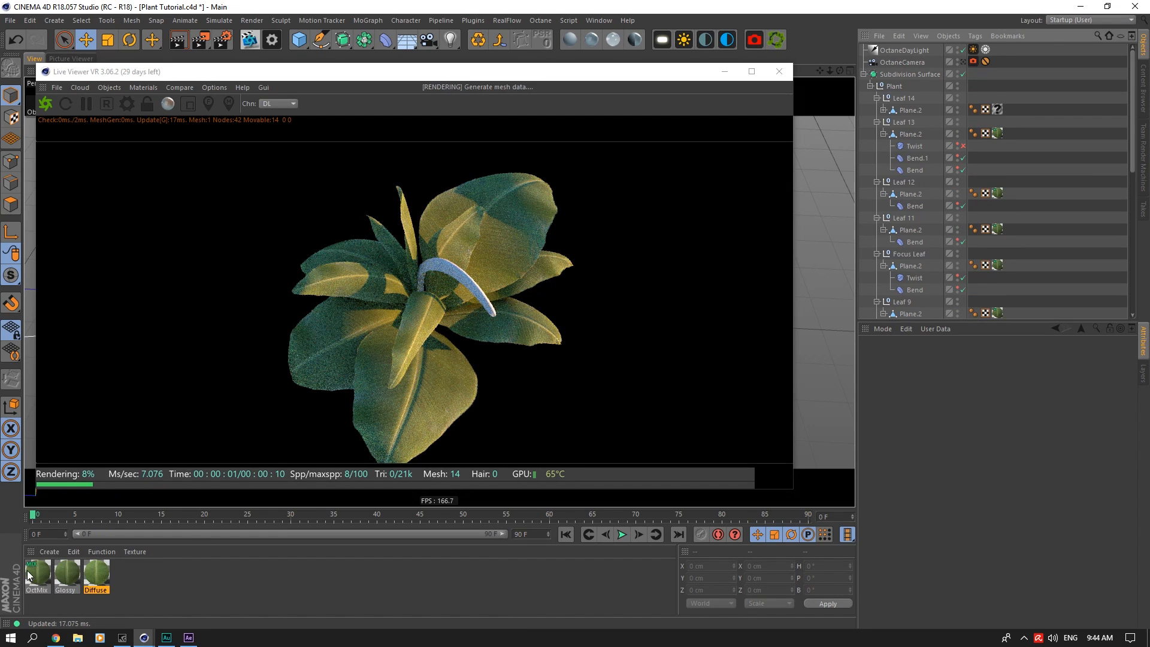
{"action": "left_click_drag", "start_coordinate": [36, 577], "coordinate": [1006, 110]}
Step: Collapse all the expanded leaf groups in the Plant hierarchy and save the scene
{"action": "left_click", "coordinate": [877, 98]}
{"action": "left_click", "coordinate": [876, 110]}
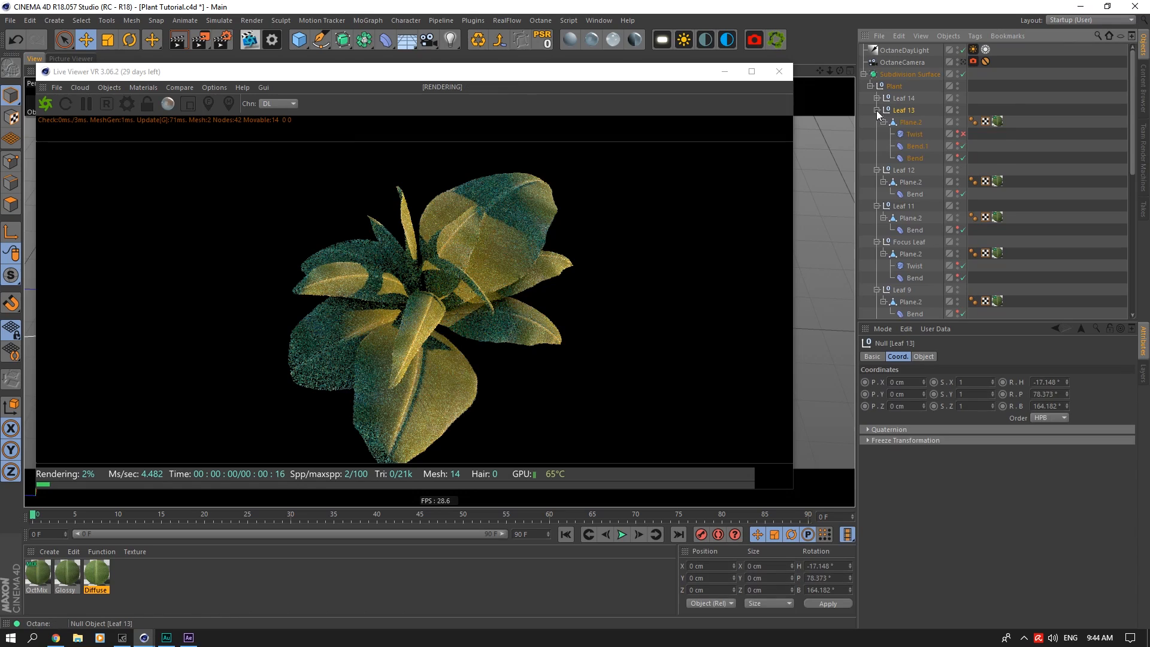
{"action": "left_click", "coordinate": [879, 121]}
{"action": "left_click", "coordinate": [876, 134]}
{"action": "left_click", "coordinate": [878, 146]}
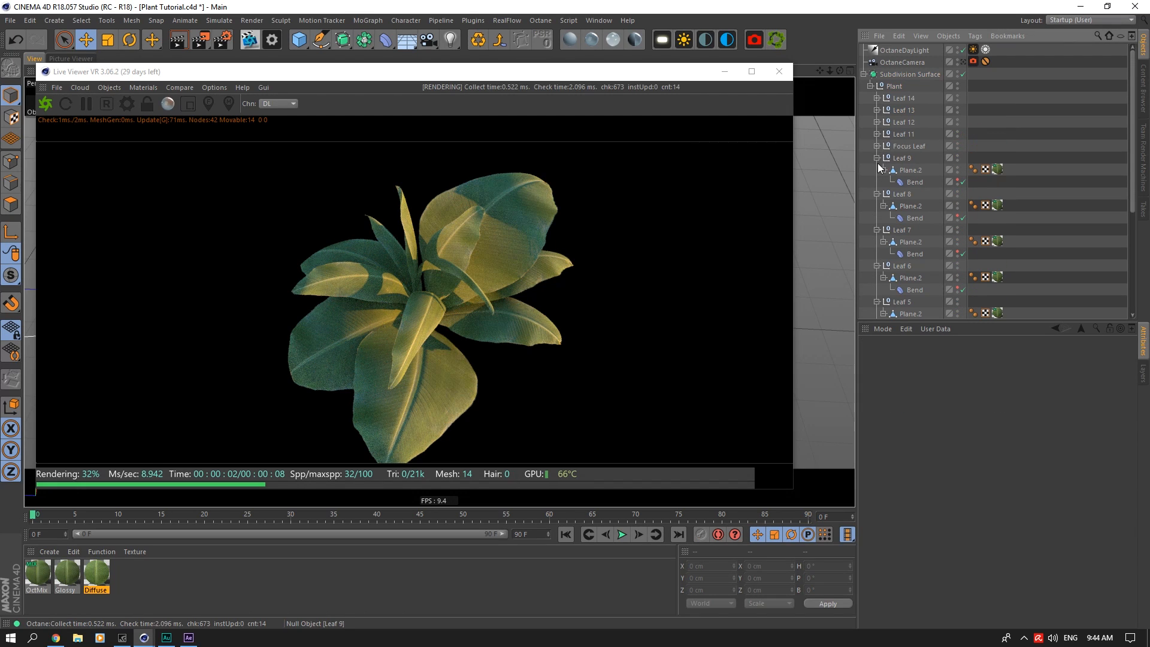
{"action": "left_click", "coordinate": [878, 159]}
{"action": "left_click", "coordinate": [877, 170]}
{"action": "left_click", "coordinate": [876, 183]}
{"action": "left_click", "coordinate": [877, 194]}
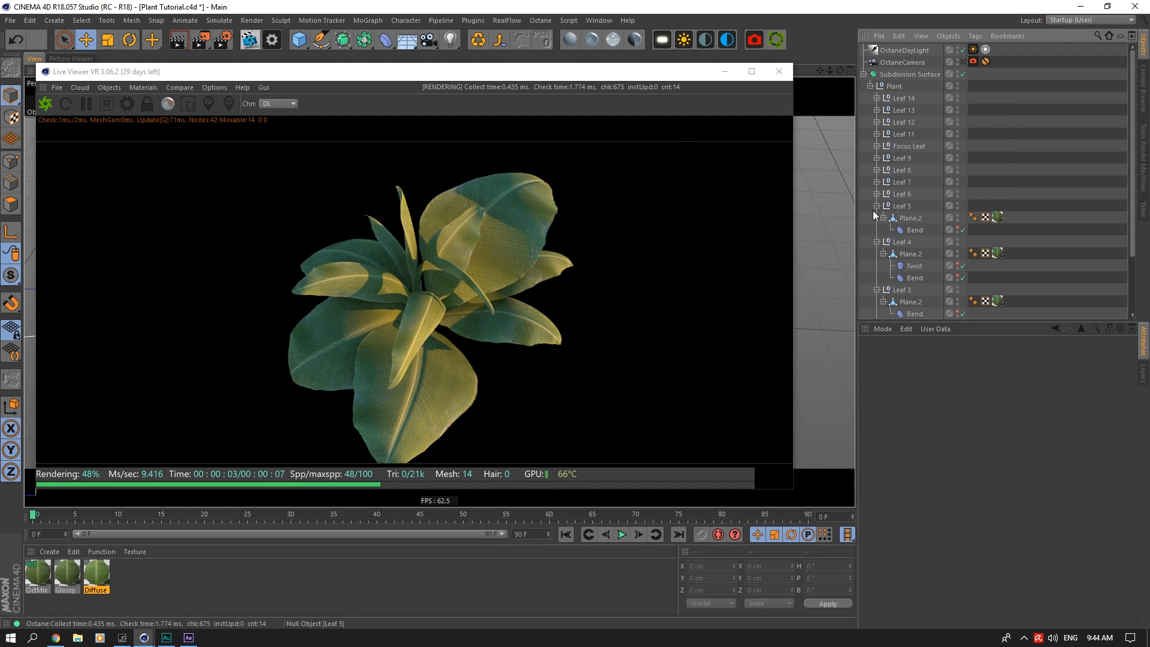
{"action": "left_click", "coordinate": [876, 206]}
{"action": "left_click", "coordinate": [877, 218]}
{"action": "left_click", "coordinate": [877, 231]}
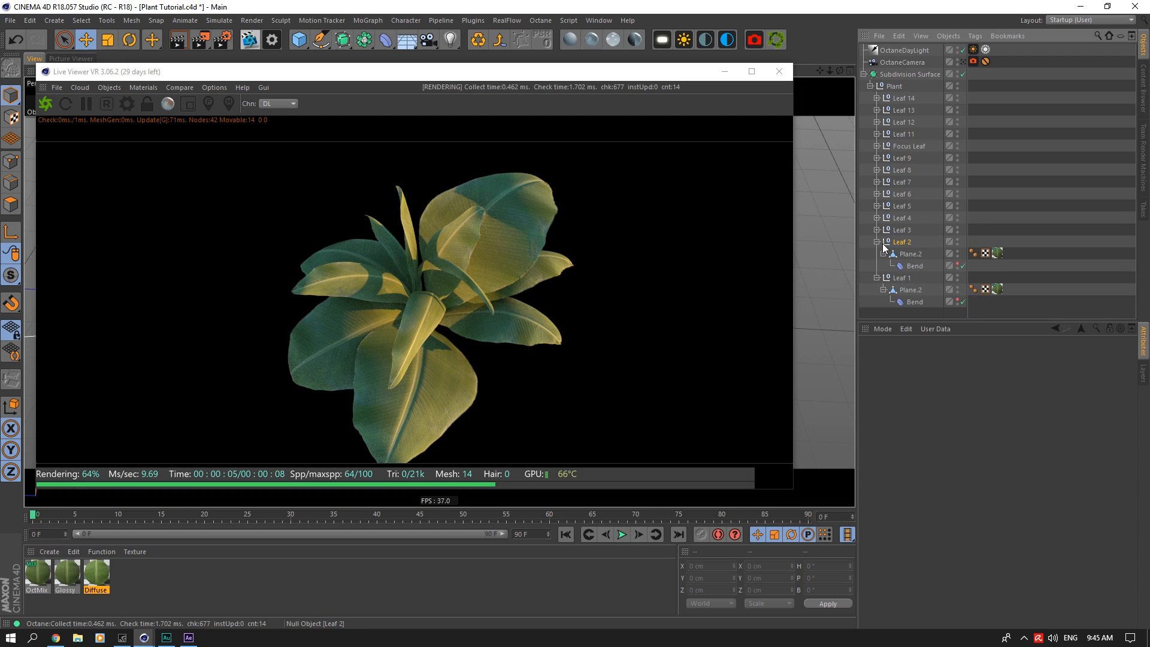
{"action": "left_click", "coordinate": [877, 242]}
{"action": "left_click", "coordinate": [877, 254]}
{"action": "left_click", "coordinate": [971, 227]}
{"action": "key", "text": "ctrl+s"}
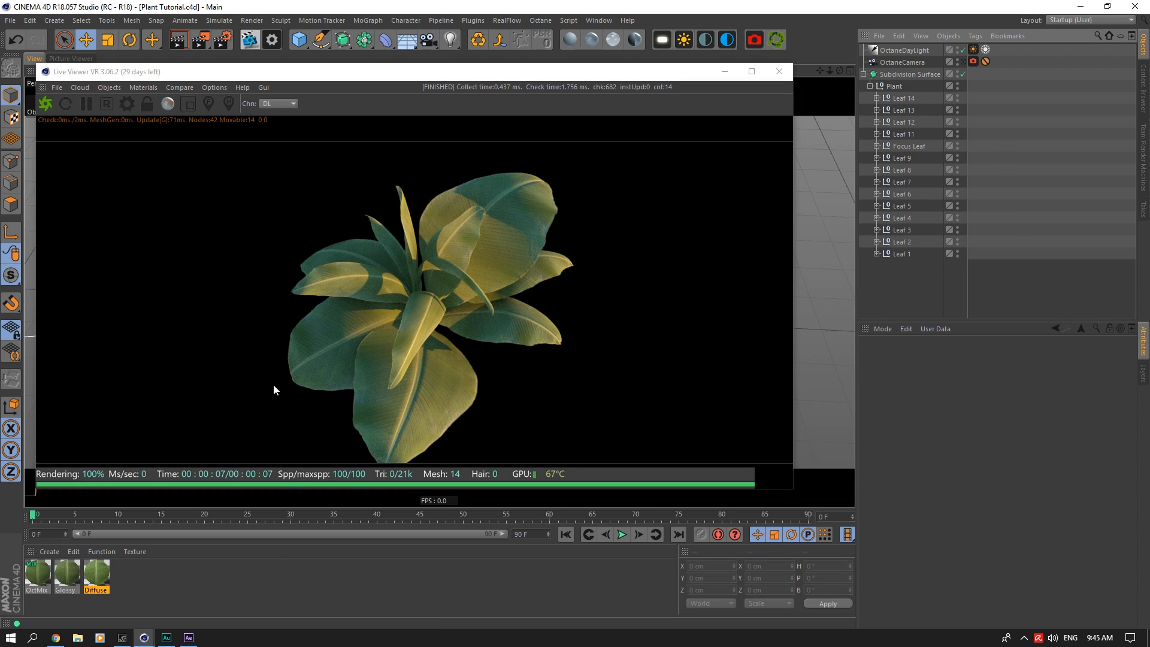
Step: Compare the render with the Diffuse material's Transmission channel disabled and enabled again, and close the Material Editor
{"action": "double_click", "coordinate": [89, 574]}
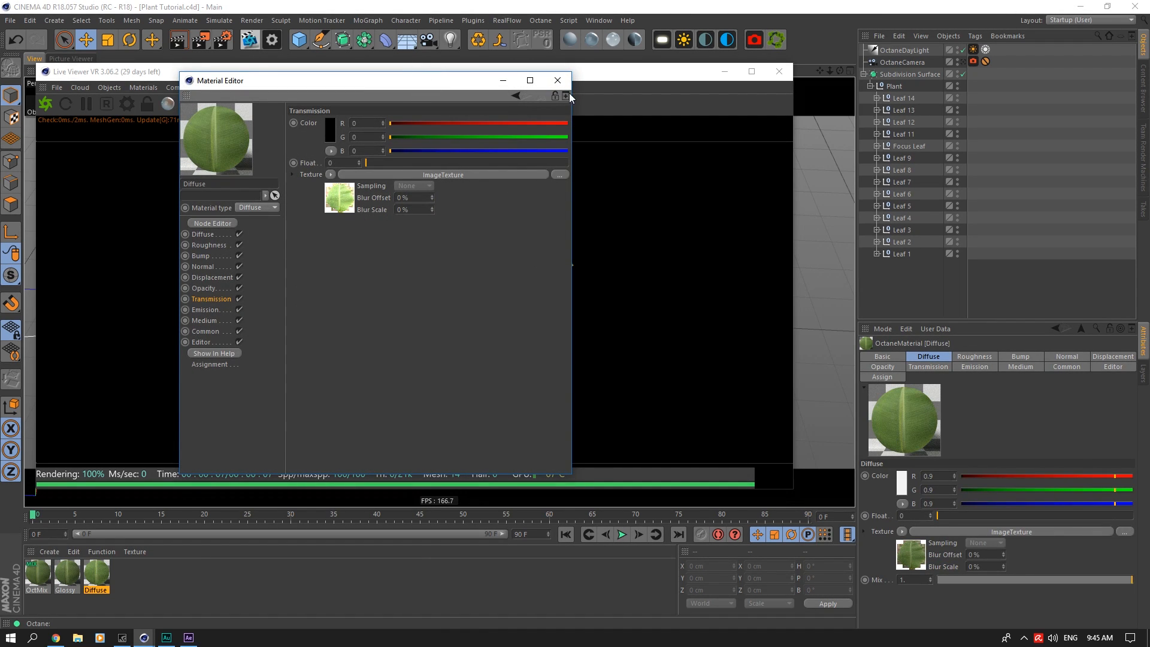
{"action": "left_click_drag", "start_coordinate": [469, 80], "coordinate": [1014, 101]}
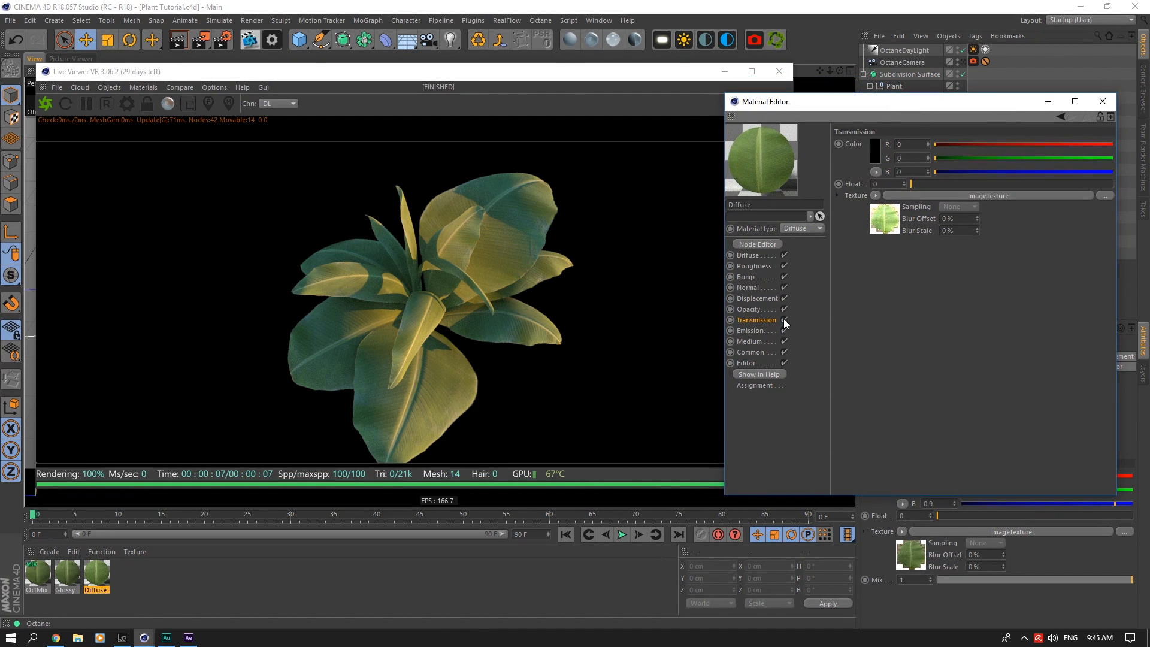
{"action": "left_click", "coordinate": [784, 320]}
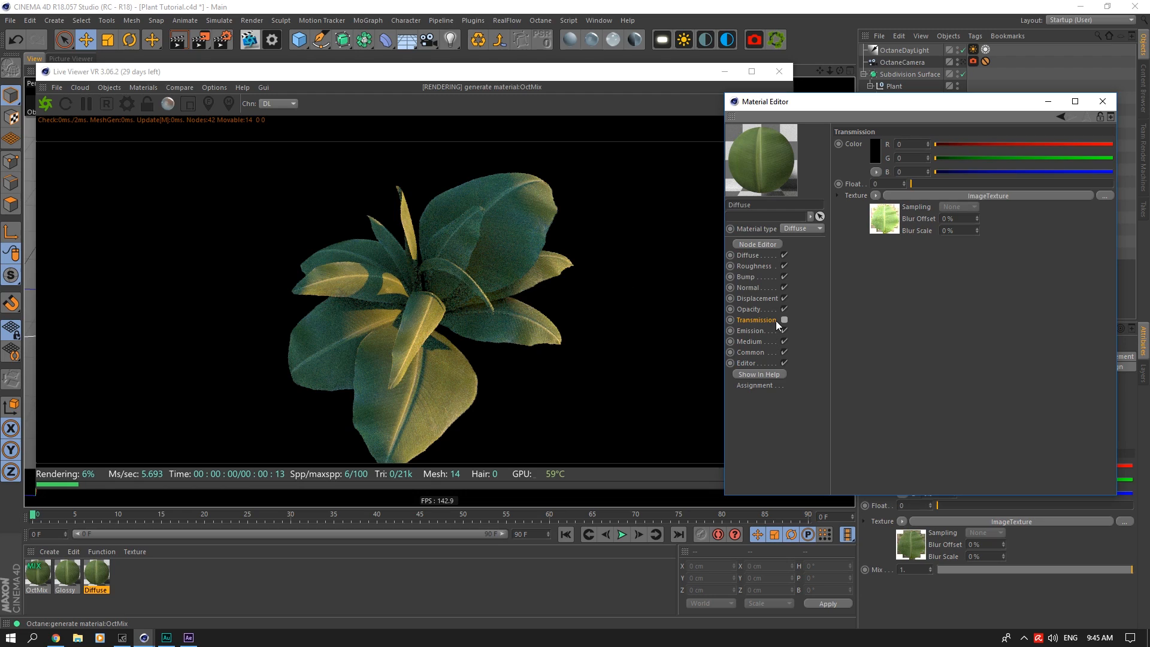
{"action": "left_click", "coordinate": [784, 320]}
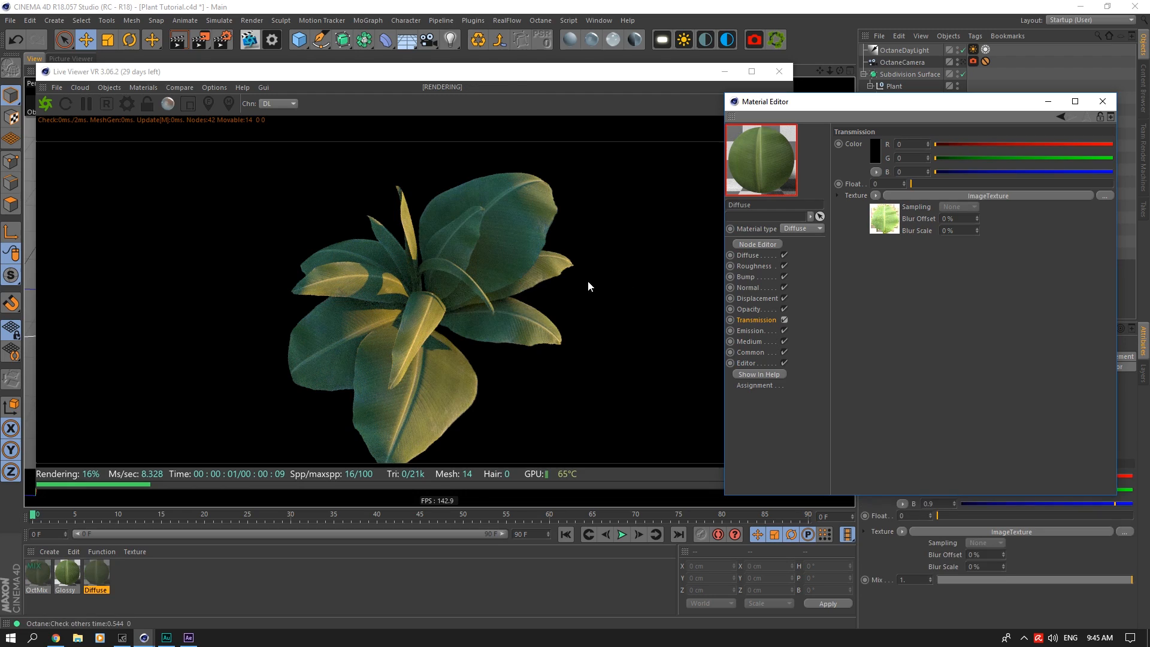
{"action": "left_click", "coordinate": [1103, 101]}
Step: Check the render through OctaneCamera, return to the perspective view, and close the Live Viewer
{"action": "left_click", "coordinate": [965, 61]}
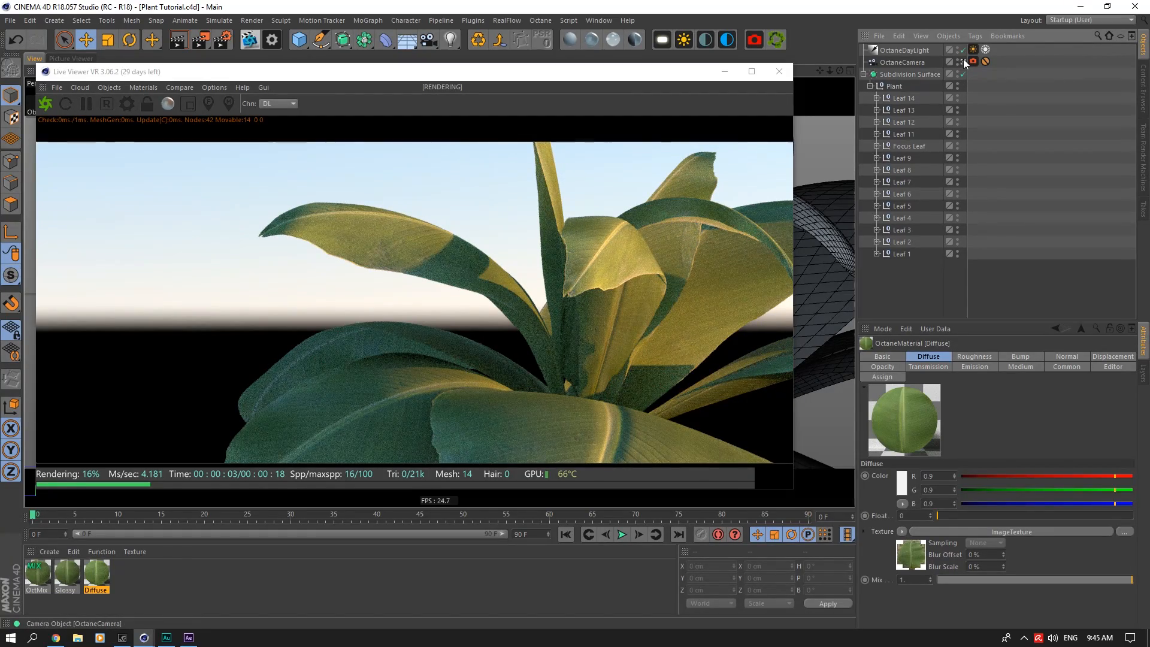
{"action": "left_click", "coordinate": [964, 62]}
{"action": "left_click", "coordinate": [779, 71]}
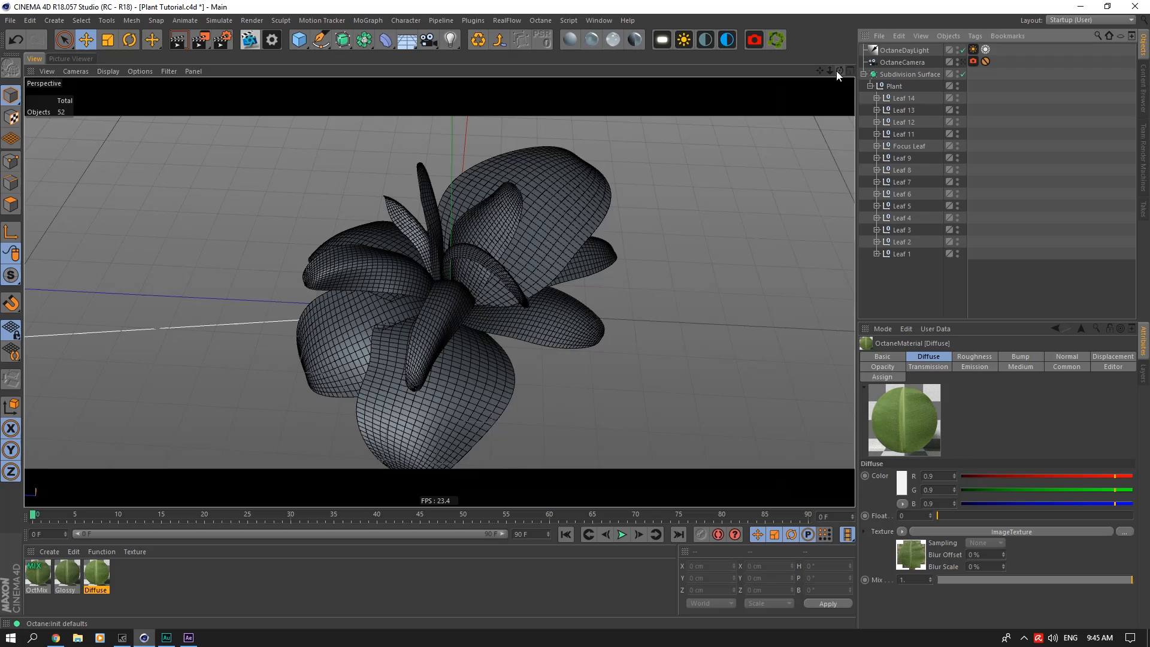
Step: Add a plane, move it about 238 cm along X beside the plant, and rename it Floor
{"action": "left_click_drag", "start_coordinate": [830, 71], "coordinate": [816, 75]}
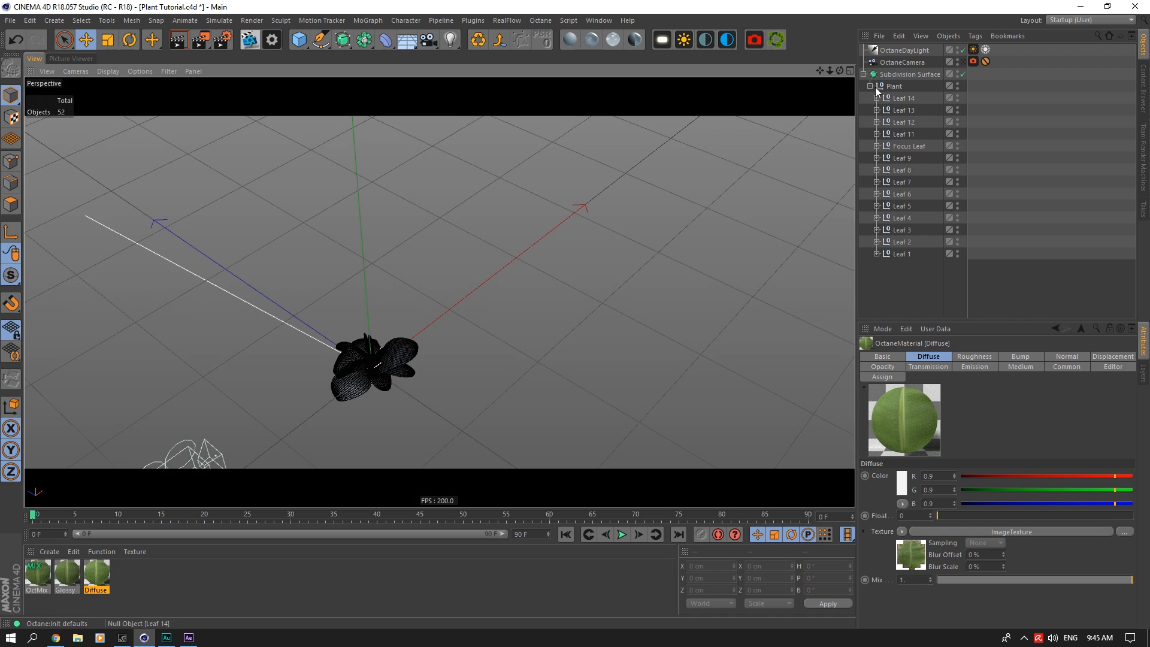
{"action": "left_click", "coordinate": [299, 39]}
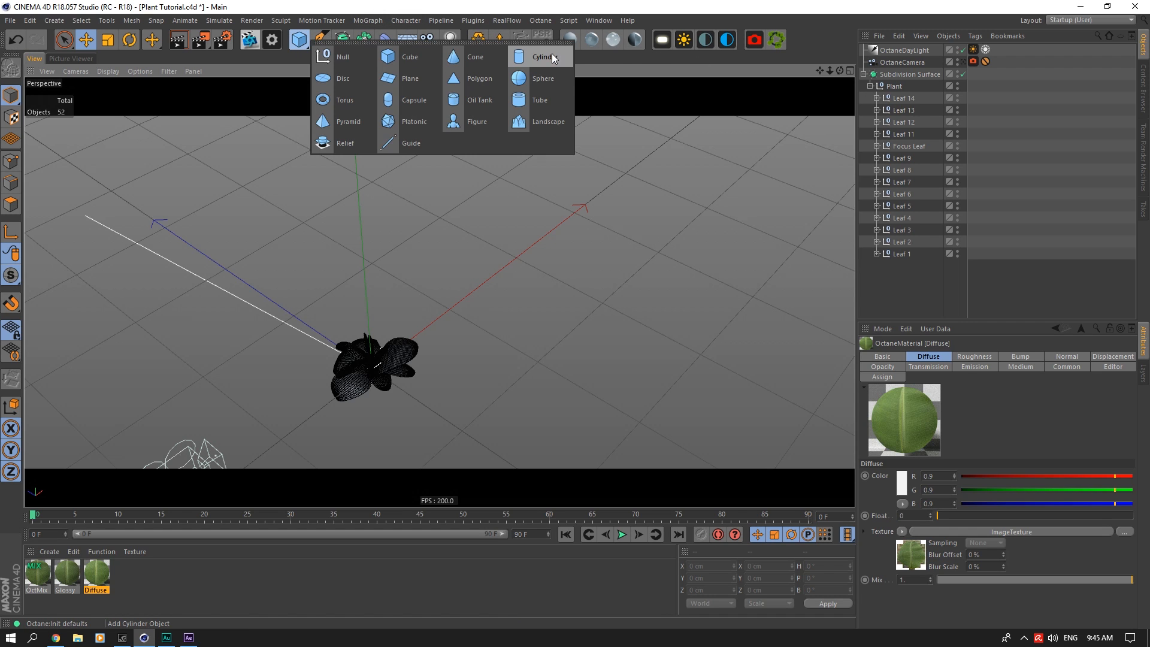
{"action": "left_click", "coordinate": [400, 81]}
{"action": "left_click_drag", "start_coordinate": [445, 314], "coordinate": [601, 193]}
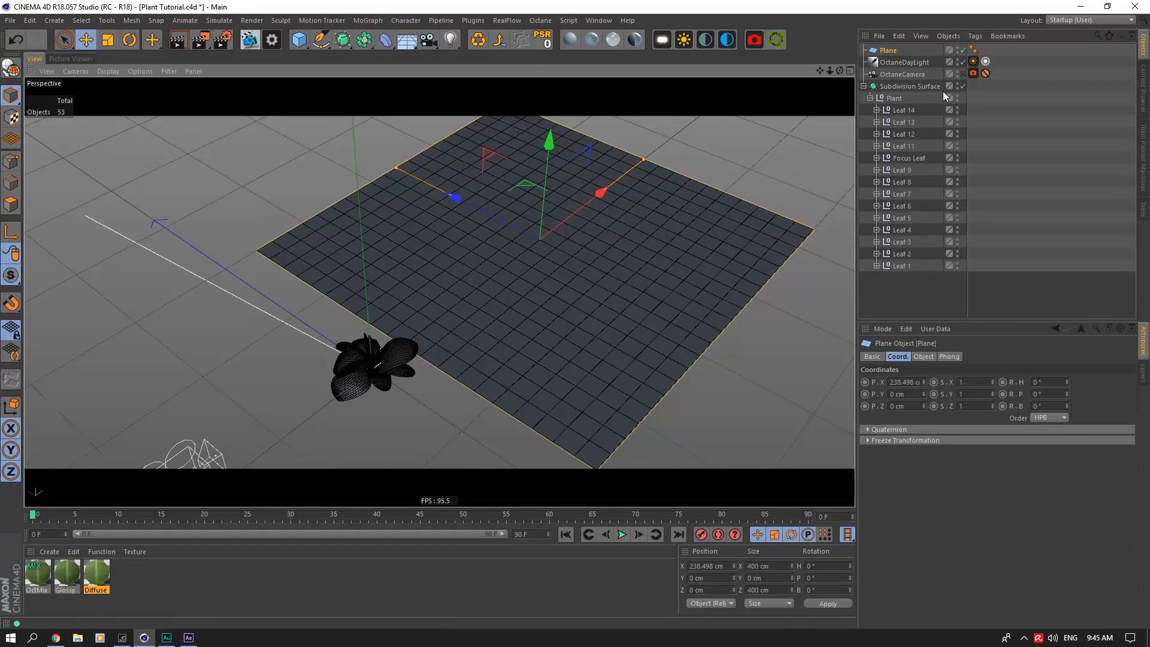
{"action": "double_click", "coordinate": [893, 50]}
{"action": "type", "text": "Floor"}
{"action": "key", "text": "Return"}
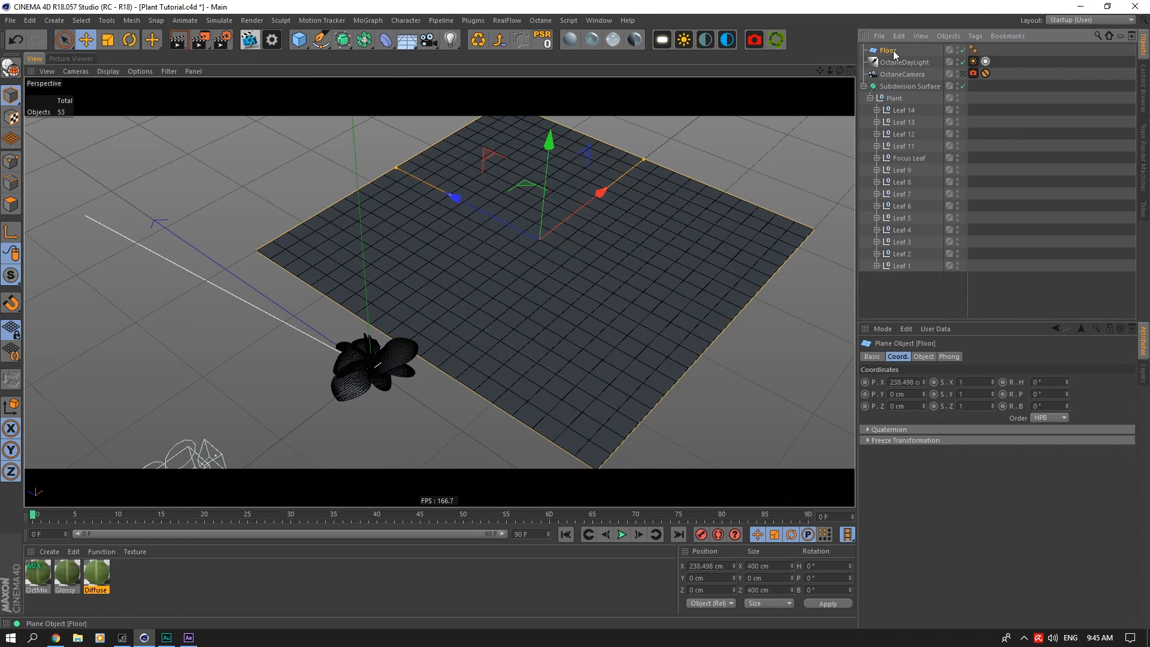
Step: Add an Octane Scatter object with Floor as its surface and set its Distribution to Surface
{"action": "left_click", "coordinate": [776, 41]}
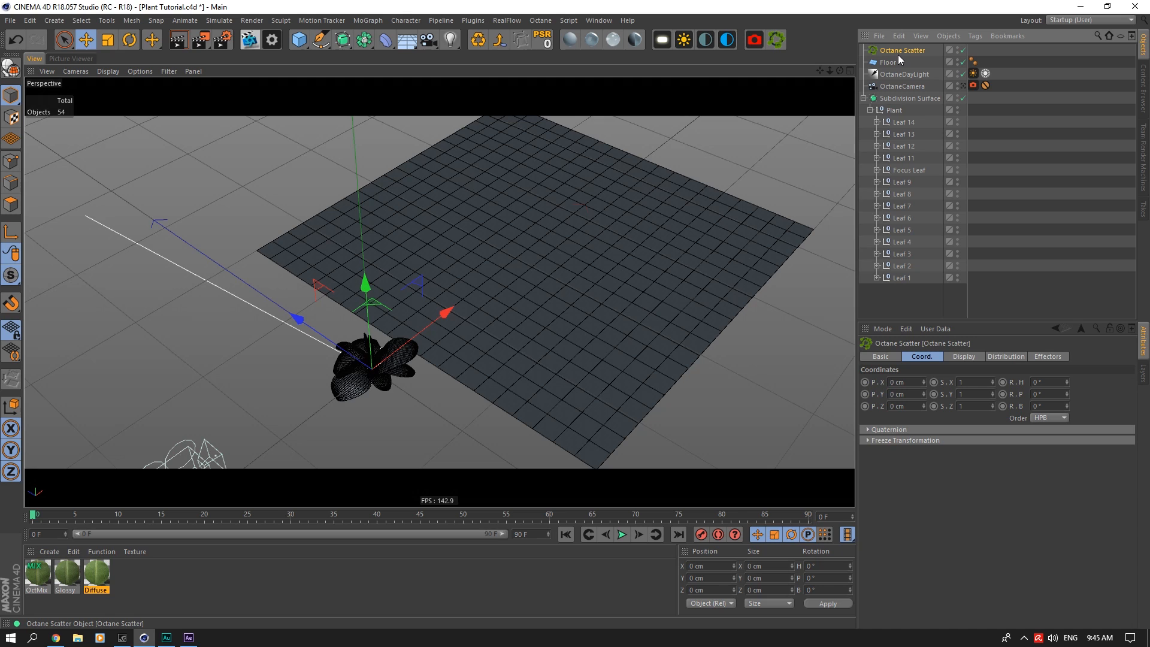
{"action": "left_click", "coordinate": [983, 357]}
{"action": "left_click", "coordinate": [990, 358]}
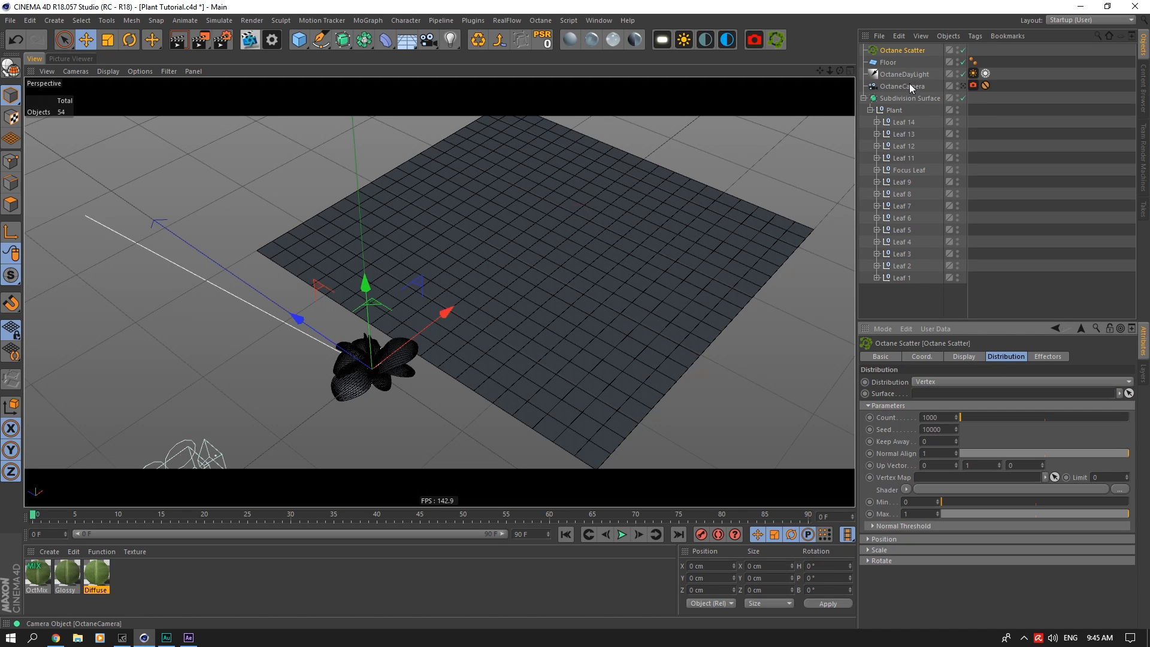
{"action": "left_click_drag", "start_coordinate": [888, 63], "coordinate": [909, 205]}
{"action": "left_click_drag", "start_coordinate": [933, 387], "coordinate": [934, 395]}
{"action": "left_click", "coordinate": [940, 383]}
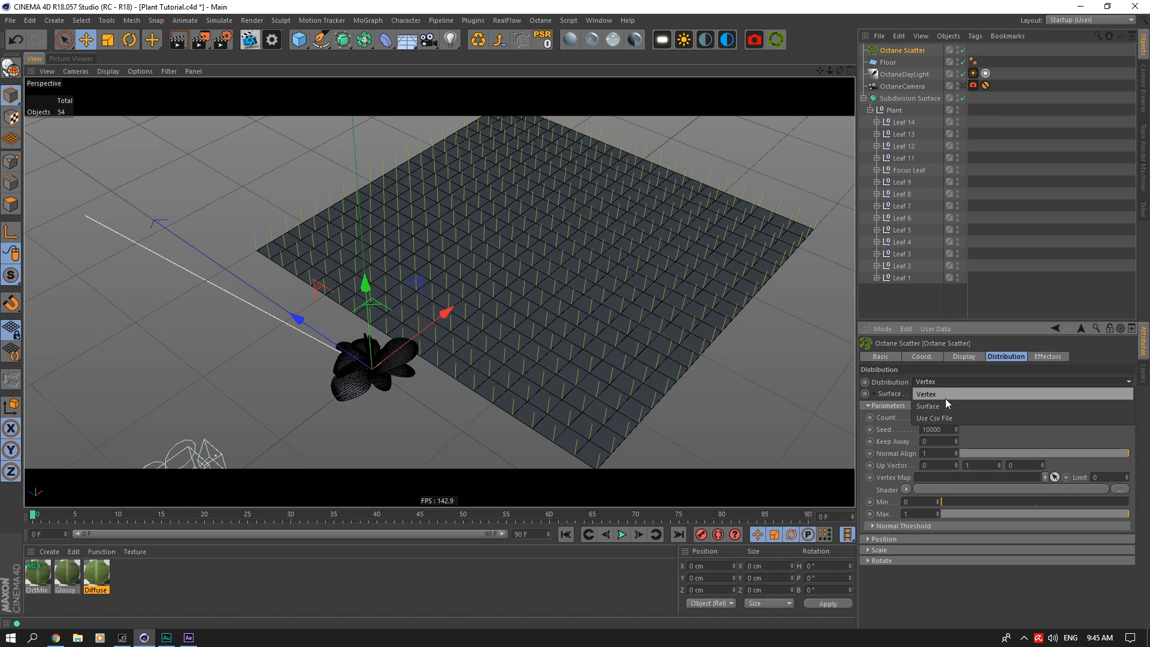
{"action": "left_click", "coordinate": [948, 404]}
Step: Merge a duplicate of the Plant hierarchy into a single polygon object and place it under Octane Scatter
{"action": "left_click", "coordinate": [894, 111]}
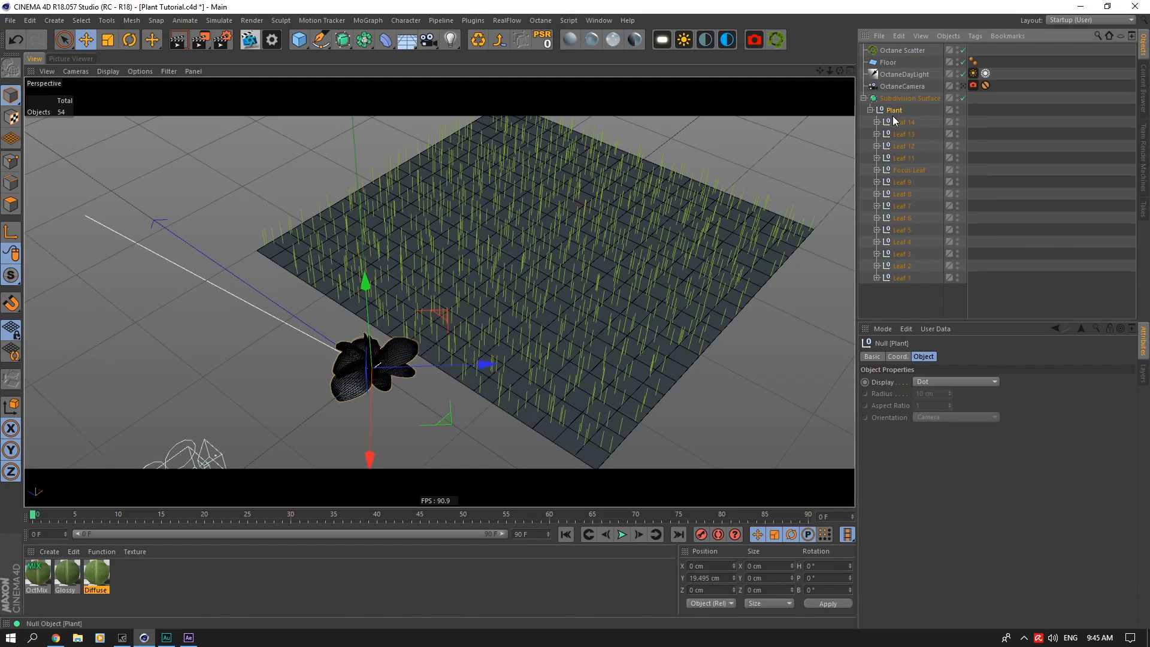
{"action": "left_click_drag", "start_coordinate": [902, 90], "coordinate": [896, 91], "text": "ctrl"}
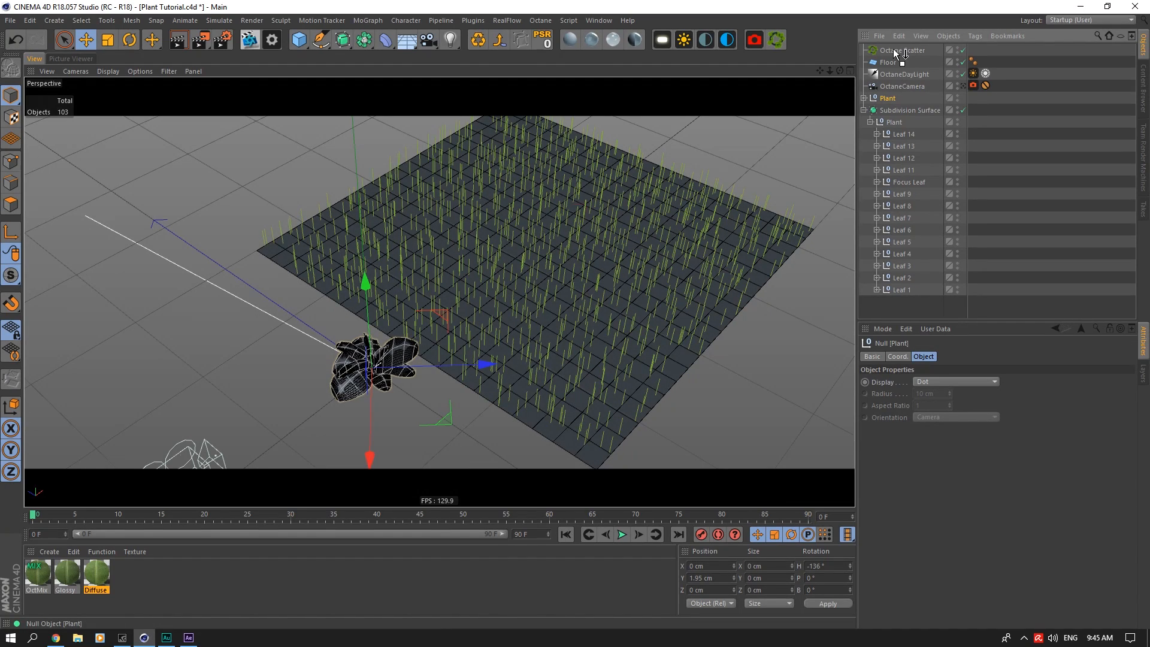
{"action": "left_click_drag", "start_coordinate": [895, 53], "coordinate": [895, 54]}
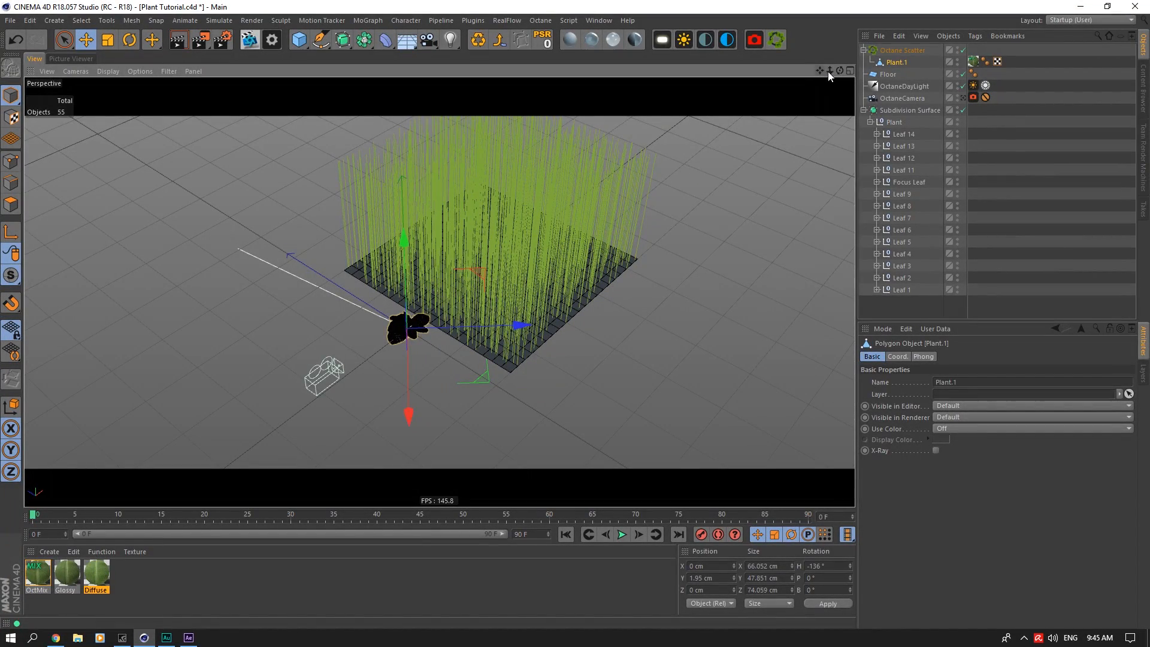
Step: Check the Subdivision Surface's scale and set the Octane Scatter distribution Scale to 0.1 on all three axes
{"action": "left_click", "coordinate": [902, 111]}
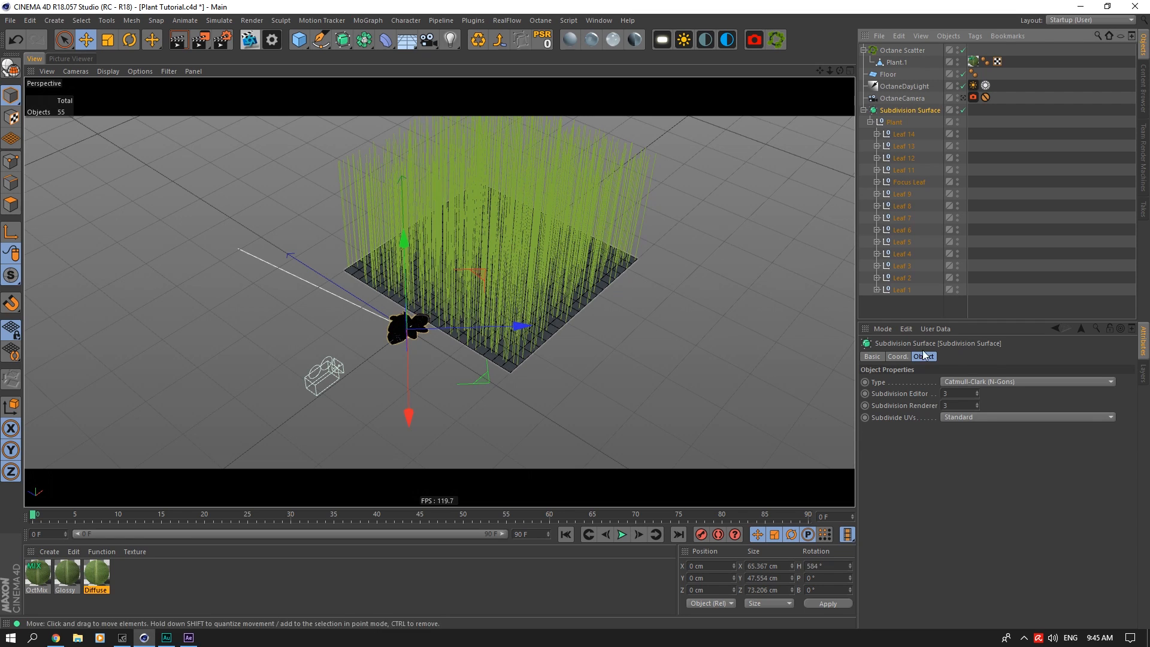
{"action": "left_click", "coordinate": [897, 357]}
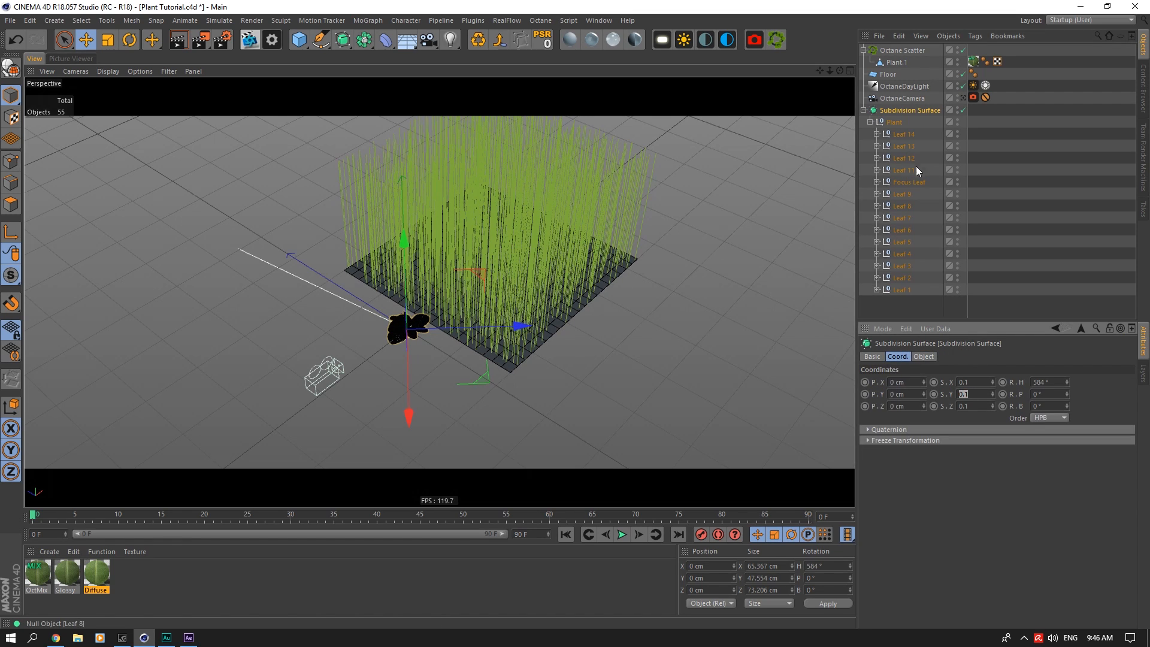
{"action": "left_click", "coordinate": [901, 51]}
{"action": "left_click", "coordinate": [1000, 358]}
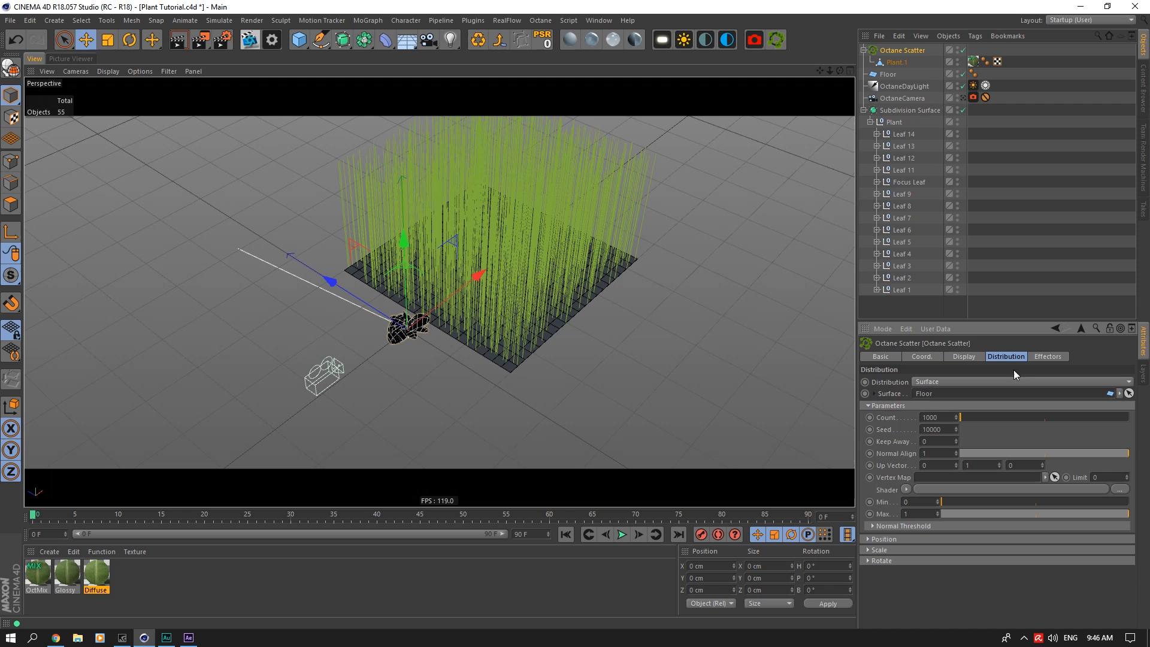
{"action": "left_click", "coordinate": [879, 550]}
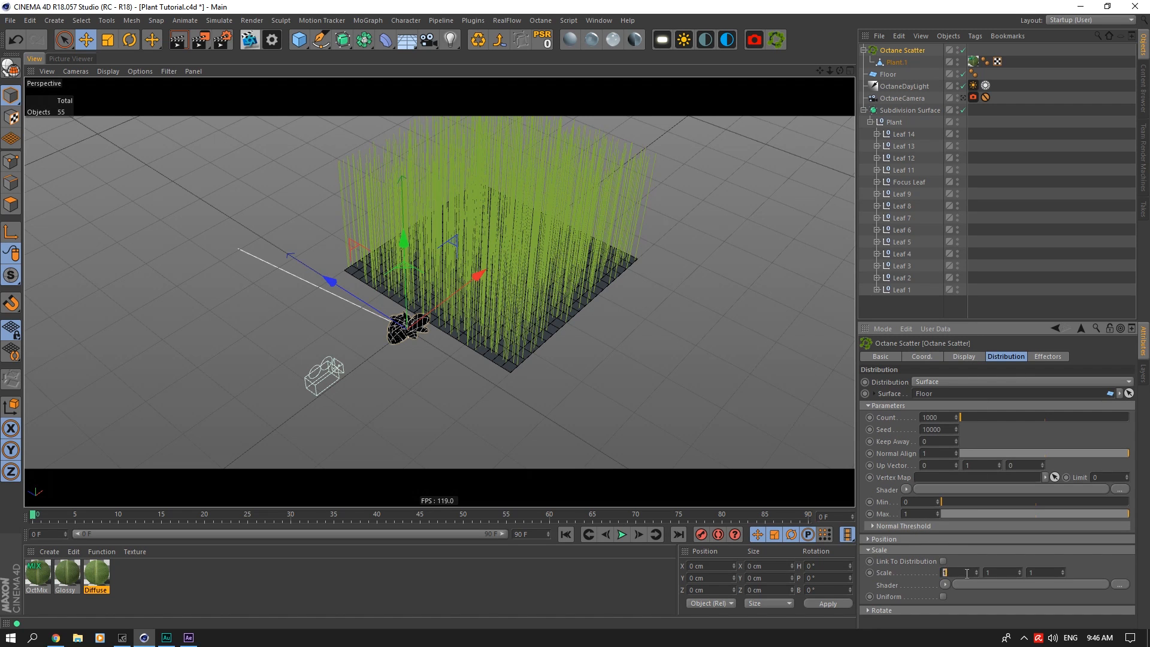
{"action": "type", "text": "0.1"}
{"action": "key", "text": "Tab"}
{"action": "type", "text": "0.1"}
{"action": "key", "text": "Return"}
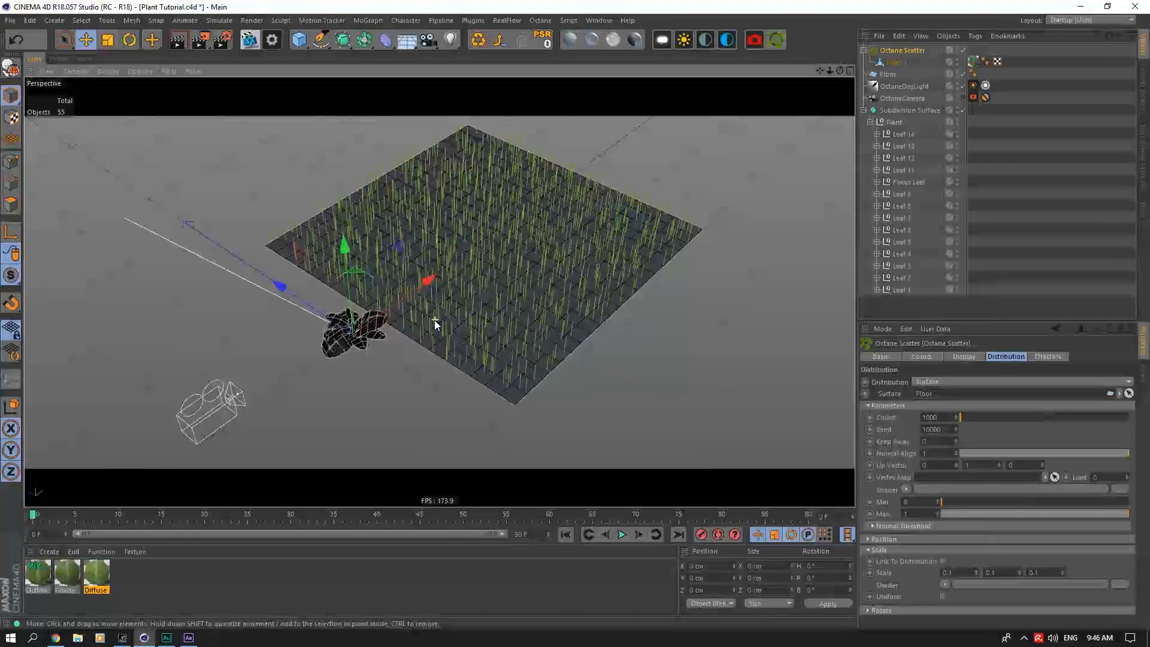
Step: Start an Octane Live Viewer render of the scattered plants and set the scatter Count to 100
{"action": "scroll", "coordinate": [435, 321], "scroll_direction": "up", "scroll_amount": 1}
{"action": "mouse_move", "coordinate": [843, 68]}
{"action": "left_mouse_down"}
{"action": "mouse_move", "coordinate": [839, 24]}
{"action": "mouse_move", "coordinate": [843, 68]}
{"action": "mouse_move", "coordinate": [821, 69]}
{"action": "left_mouse_up"}
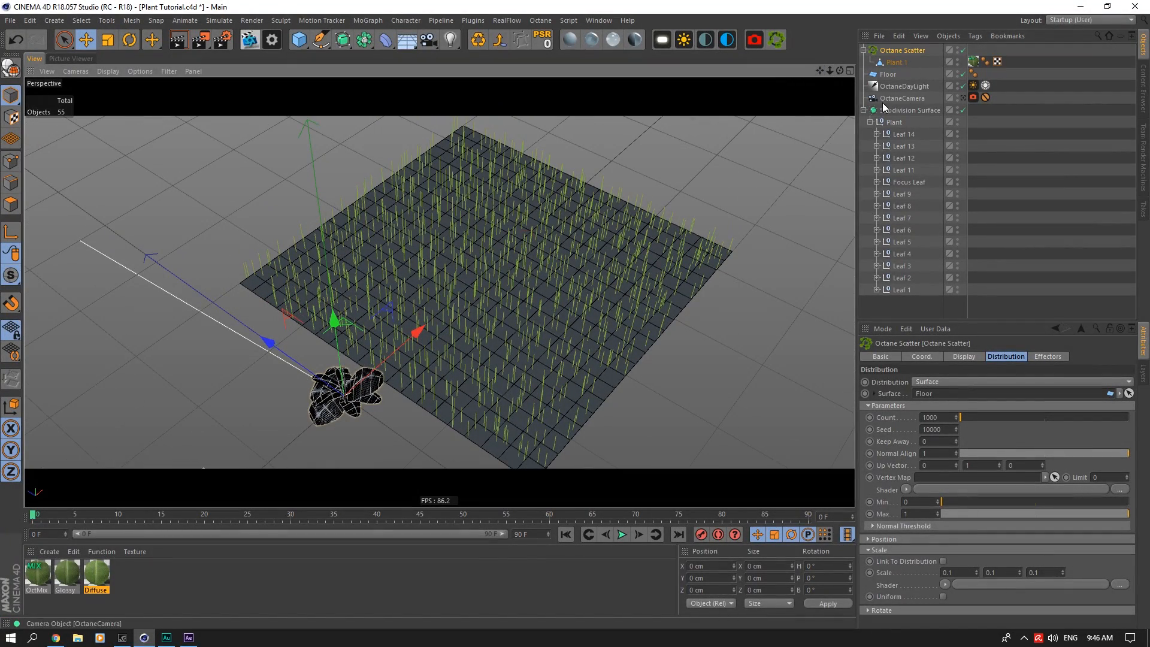
{"action": "left_click", "coordinate": [864, 110]}
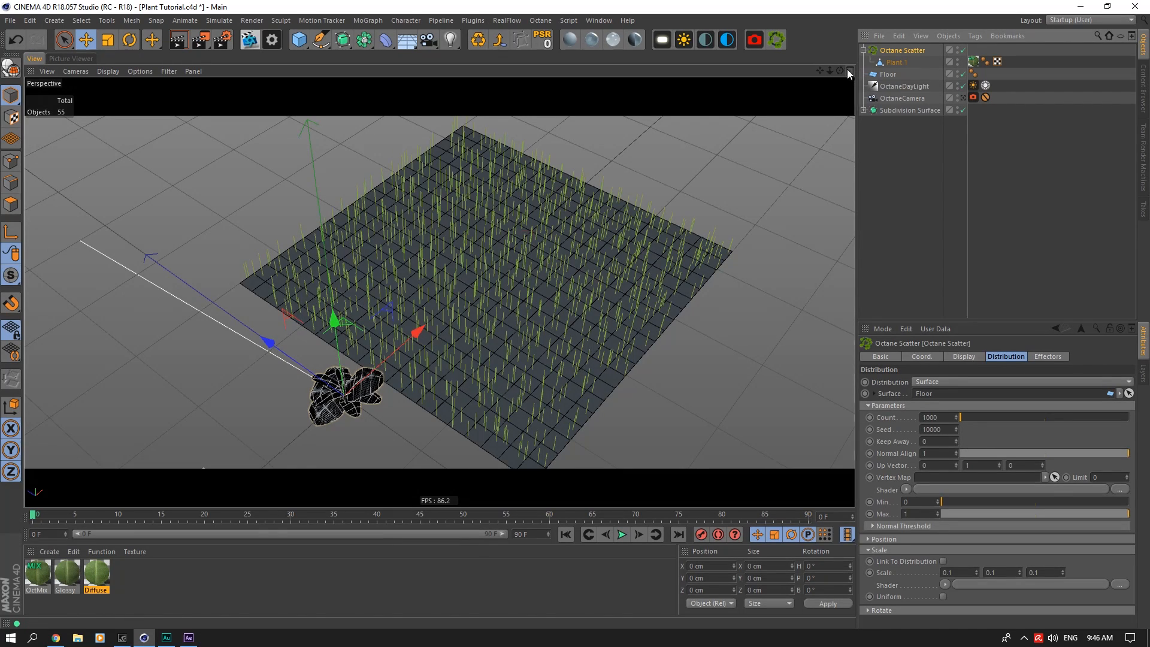
{"action": "left_click", "coordinate": [249, 40]}
{"action": "left_click", "coordinate": [247, 243]}
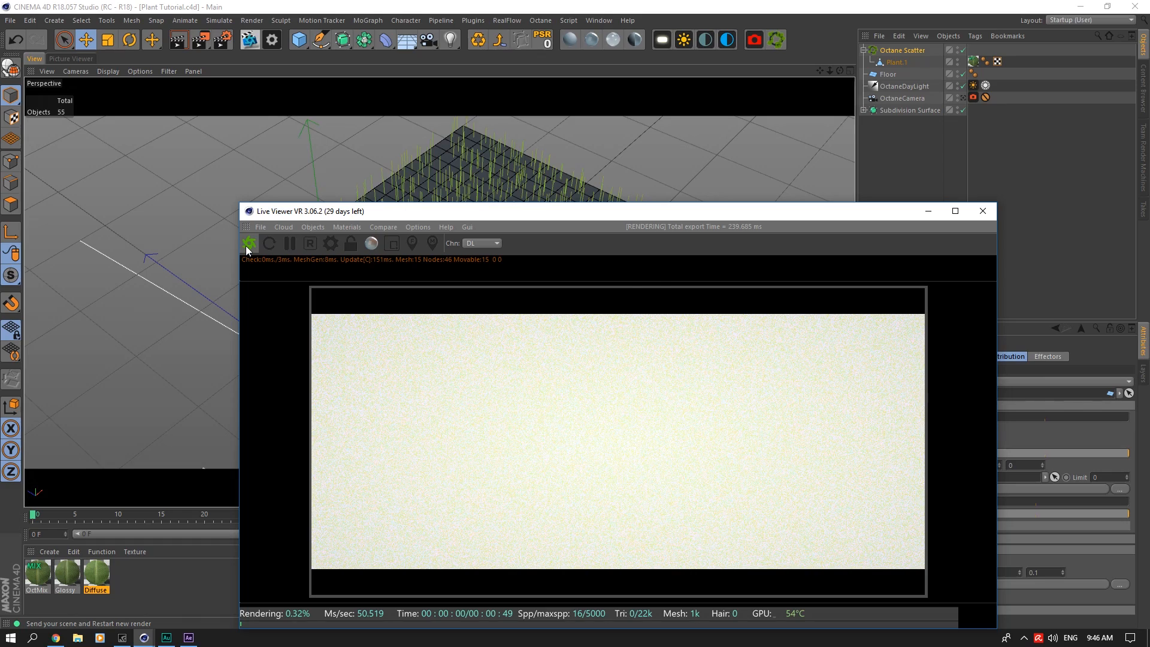
{"action": "left_click_drag", "start_coordinate": [454, 210], "coordinate": [247, 74]}
{"action": "left_click", "coordinate": [934, 417]}
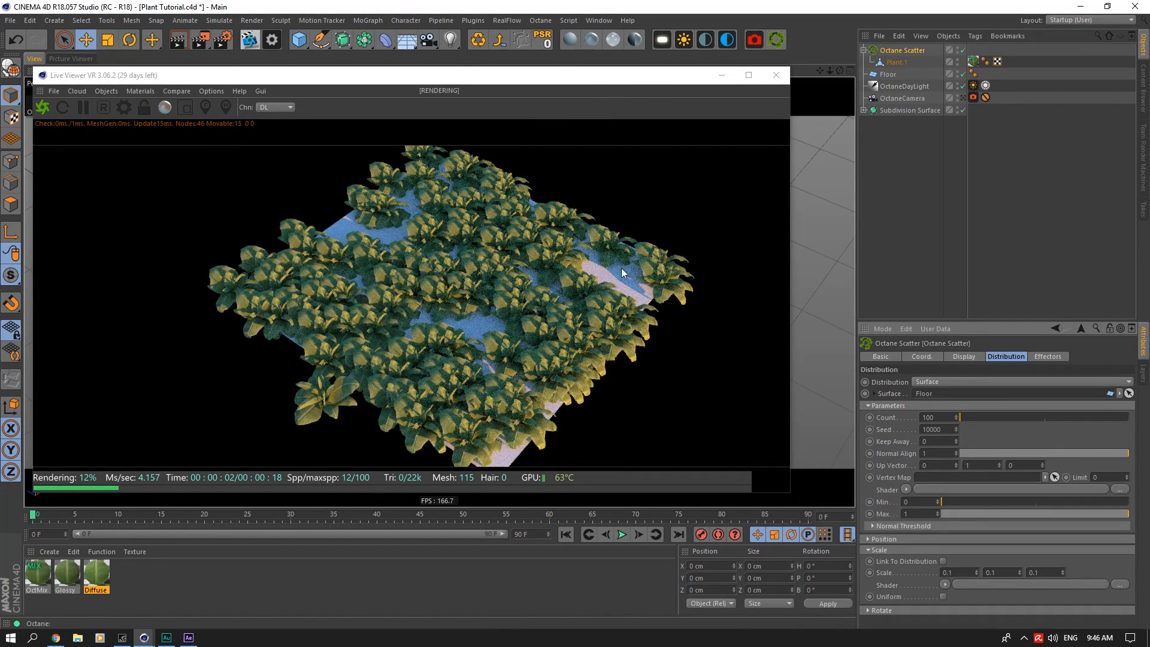
Step: Create an Octane Glossy material and add an ImageTexture shader to its Diffuse channel
{"action": "left_click", "coordinate": [591, 40]}
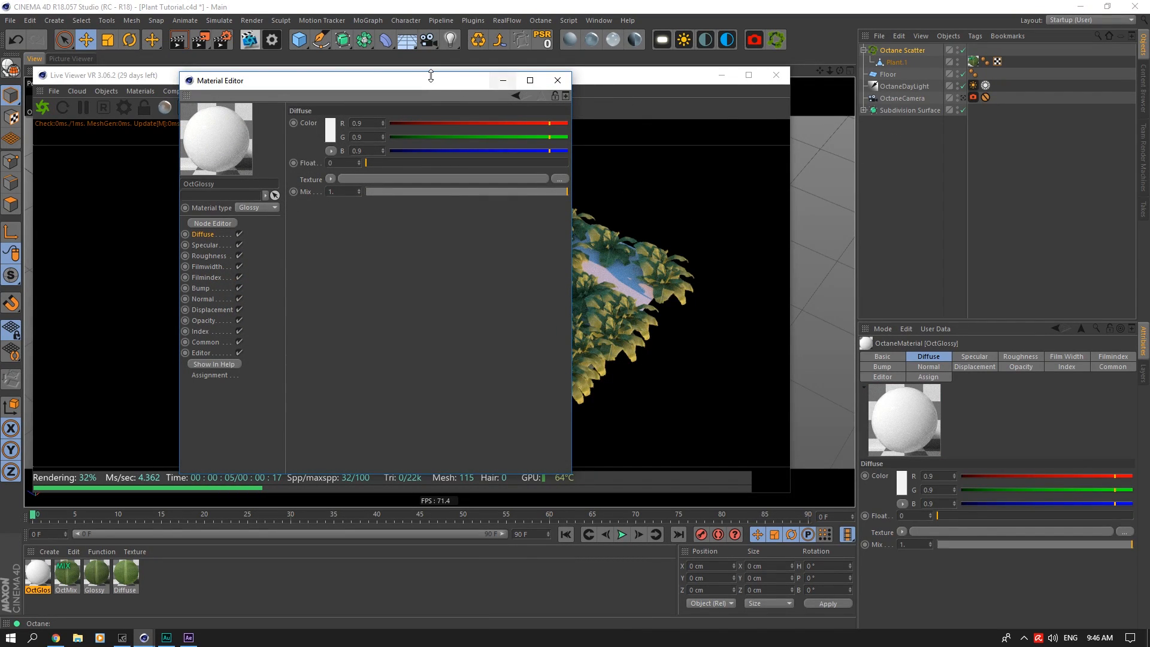
{"action": "left_click_drag", "start_coordinate": [431, 76], "coordinate": [851, 136]}
{"action": "left_click", "coordinate": [750, 240]}
{"action": "mouse_move", "coordinate": [779, 476]}
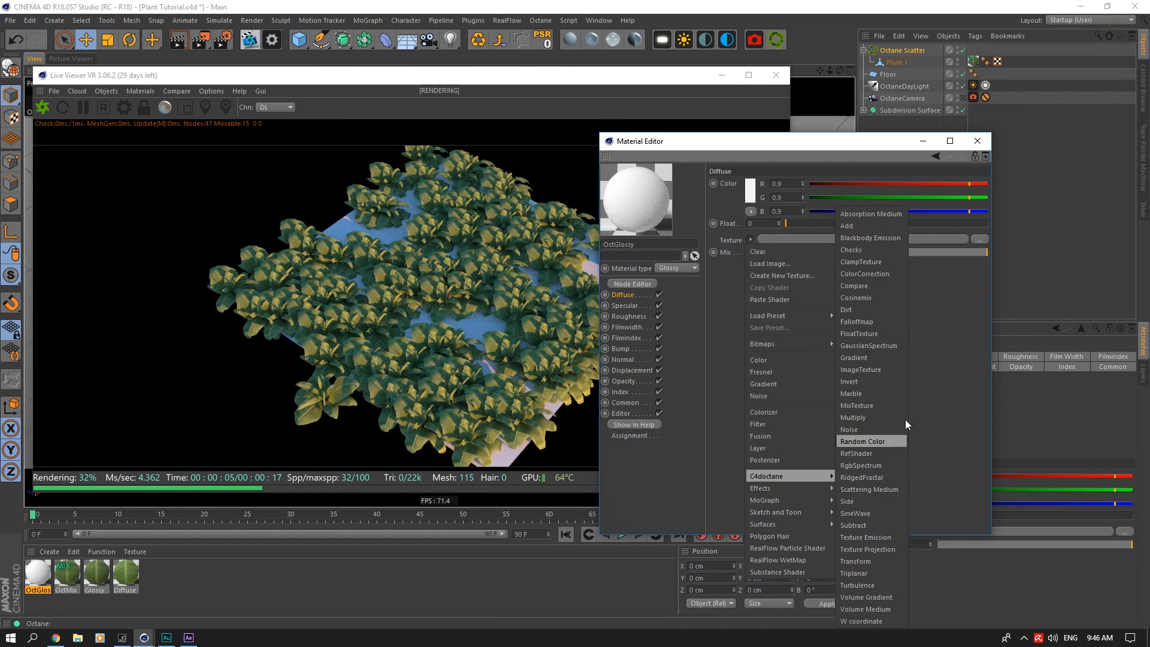
{"action": "left_click", "coordinate": [871, 370]}
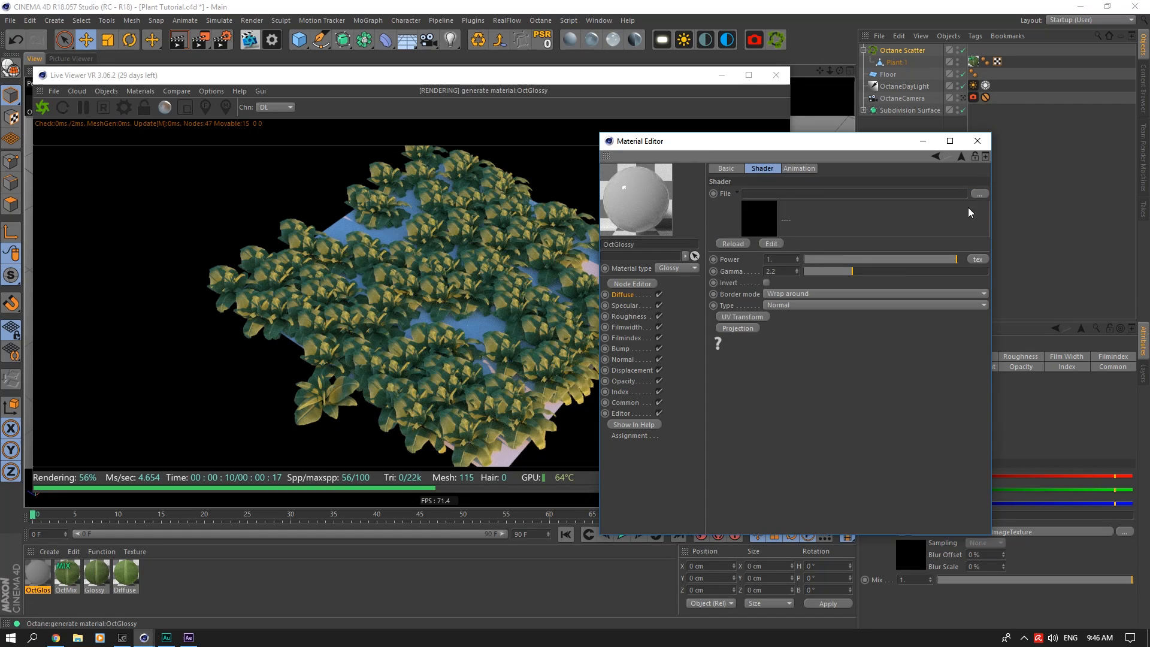
Step: Load GroundForest003_COL_VAR1_1K.jpg from the Poliigon Ground textures into the Diffuse image texture
{"action": "left_click", "coordinate": [981, 198]}
{"action": "left_click", "coordinate": [872, 156]}
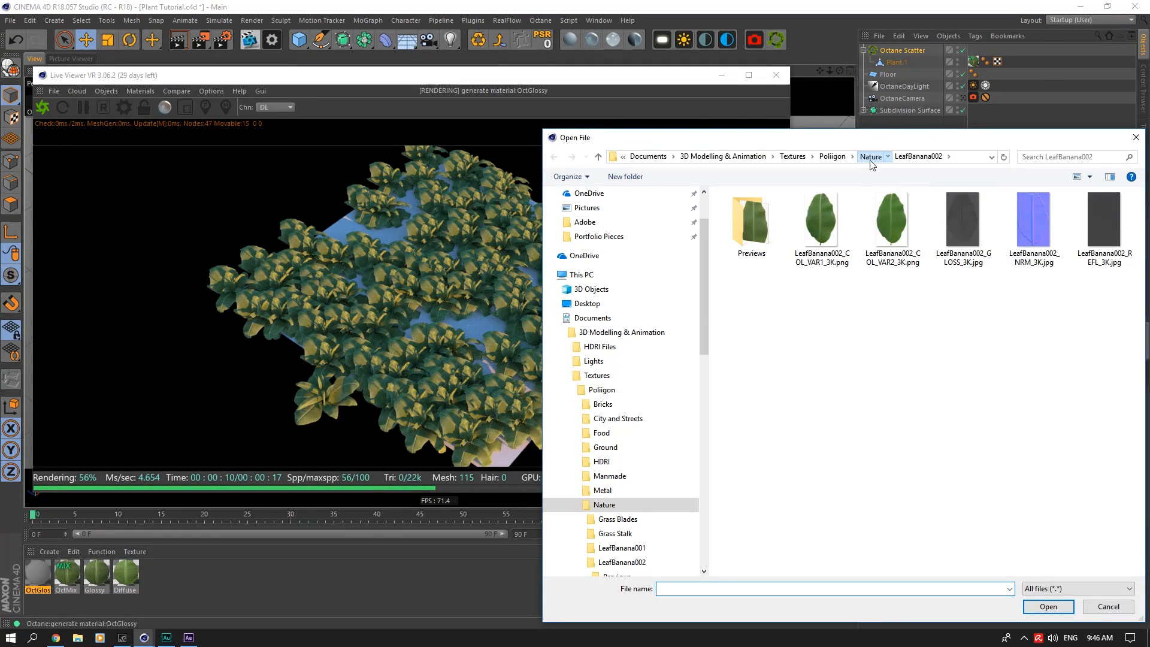
{"action": "left_click", "coordinate": [870, 157]}
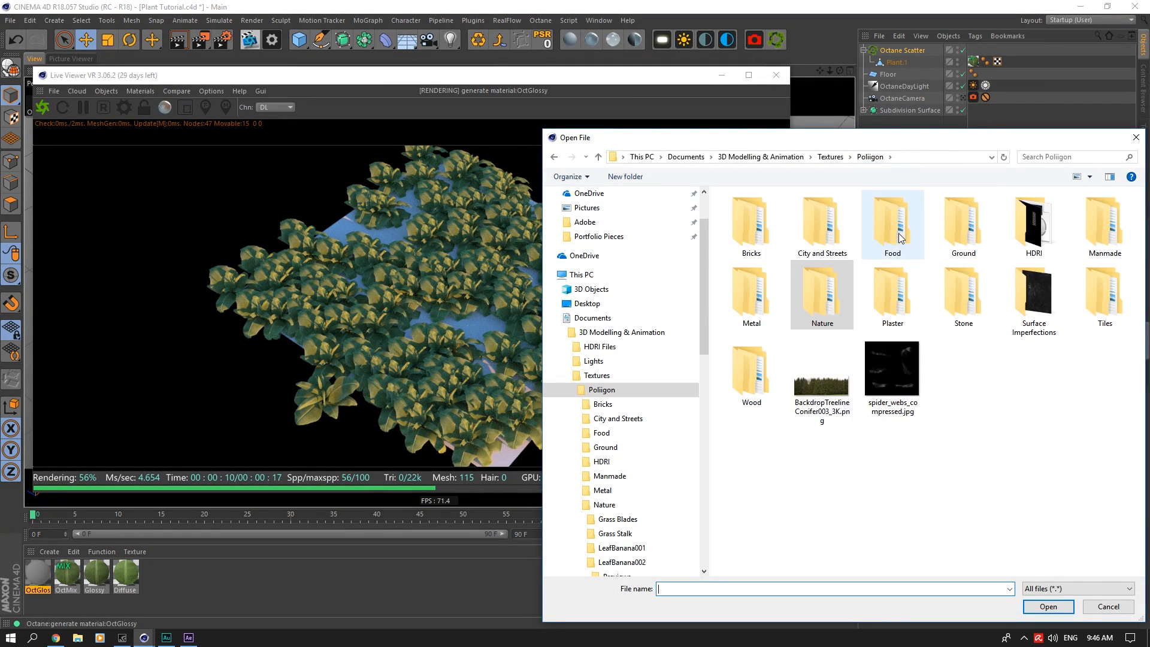
{"action": "double_click", "coordinate": [964, 222]}
{"action": "double_click", "coordinate": [826, 304]}
{"action": "left_click", "coordinate": [817, 218]}
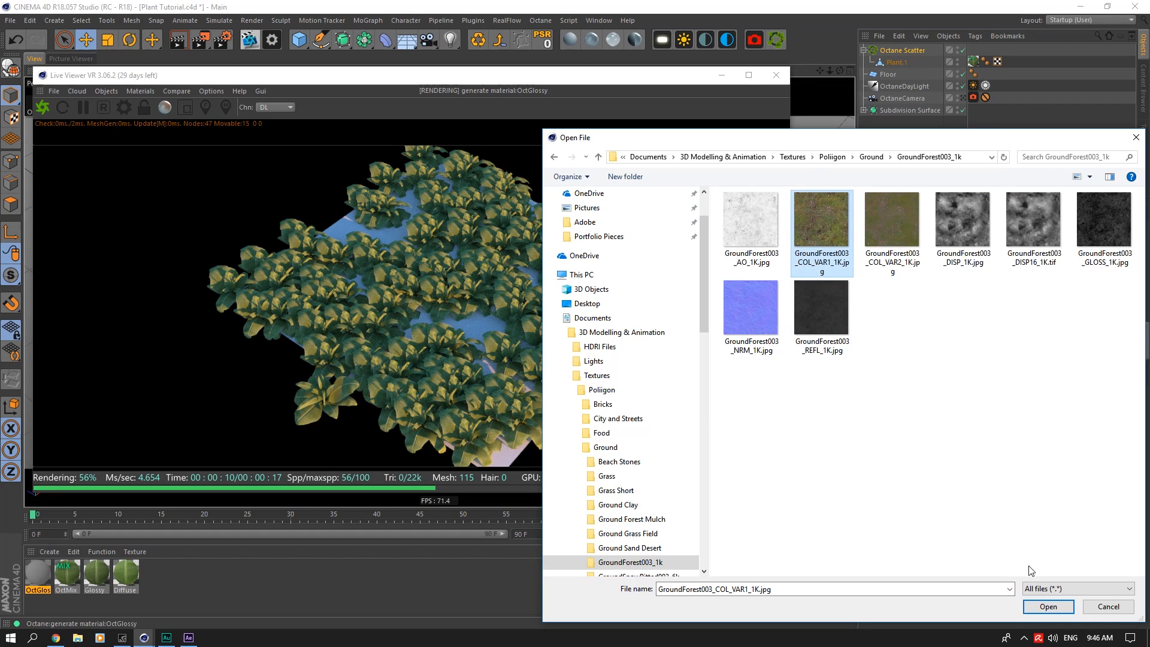
{"action": "left_click", "coordinate": [1049, 607]}
Step: Copy the ground material's Diffuse image texture shader into its Normal channel
{"action": "left_click", "coordinate": [636, 295]}
{"action": "left_click", "coordinate": [753, 240]}
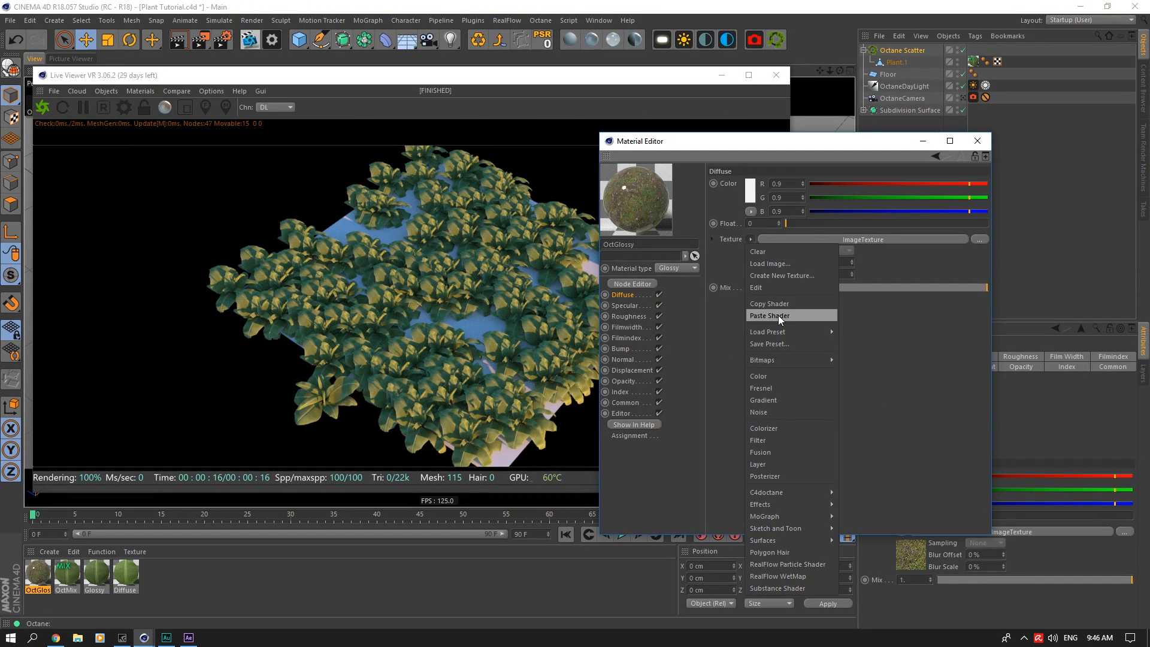
{"action": "left_click", "coordinate": [779, 304]}
{"action": "left_click", "coordinate": [633, 359]}
{"action": "left_click", "coordinate": [750, 188]}
{"action": "left_click", "coordinate": [764, 270]}
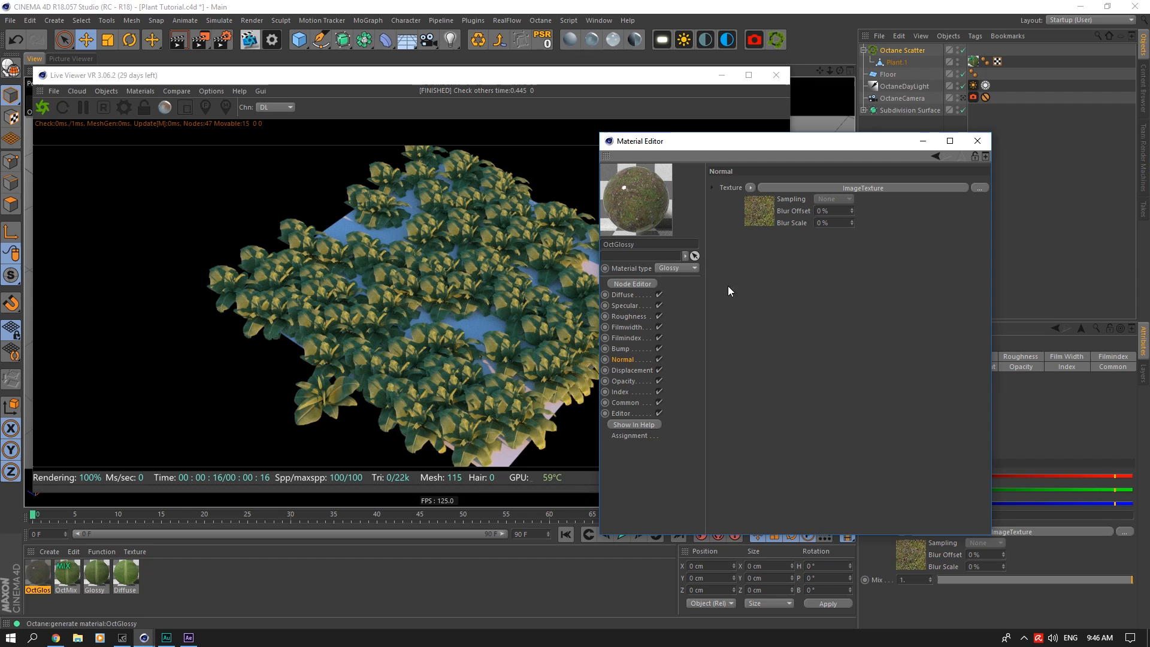
Step: Paste the image texture shader into the Specular channel and replace its file with GroundForest003_REFL_1K.jpg
{"action": "left_click", "coordinate": [625, 306]}
{"action": "left_click", "coordinate": [750, 239]}
{"action": "left_click", "coordinate": [764, 275]}
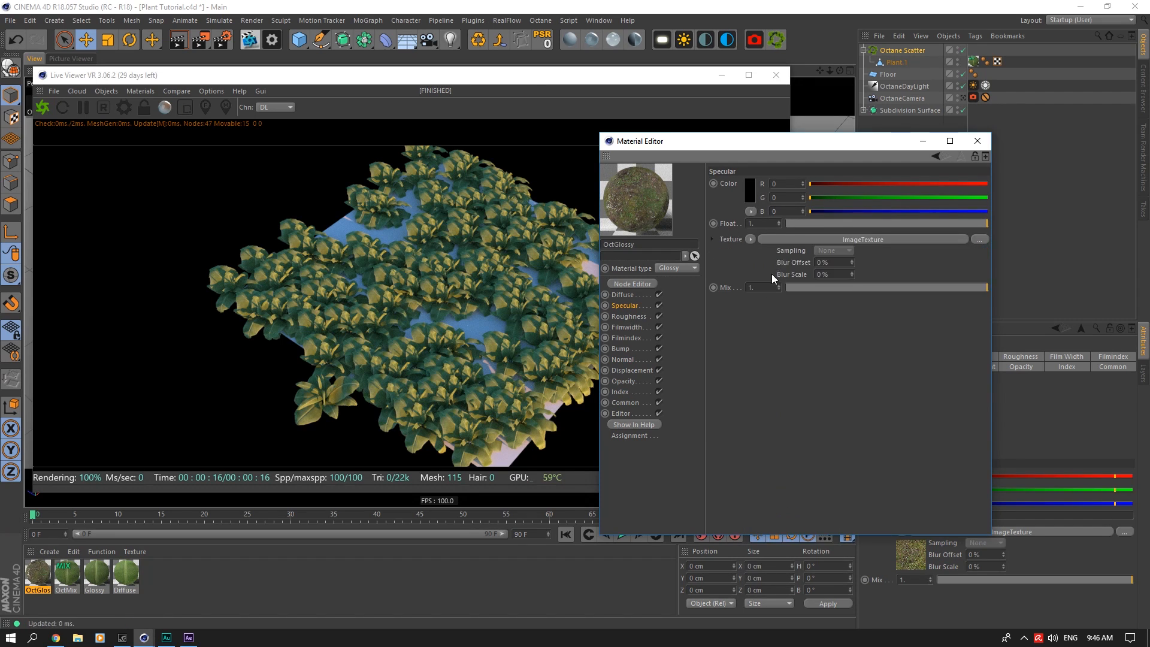
{"action": "left_click", "coordinate": [771, 274]}
{"action": "left_click", "coordinate": [979, 194]}
{"action": "left_click", "coordinate": [827, 308]}
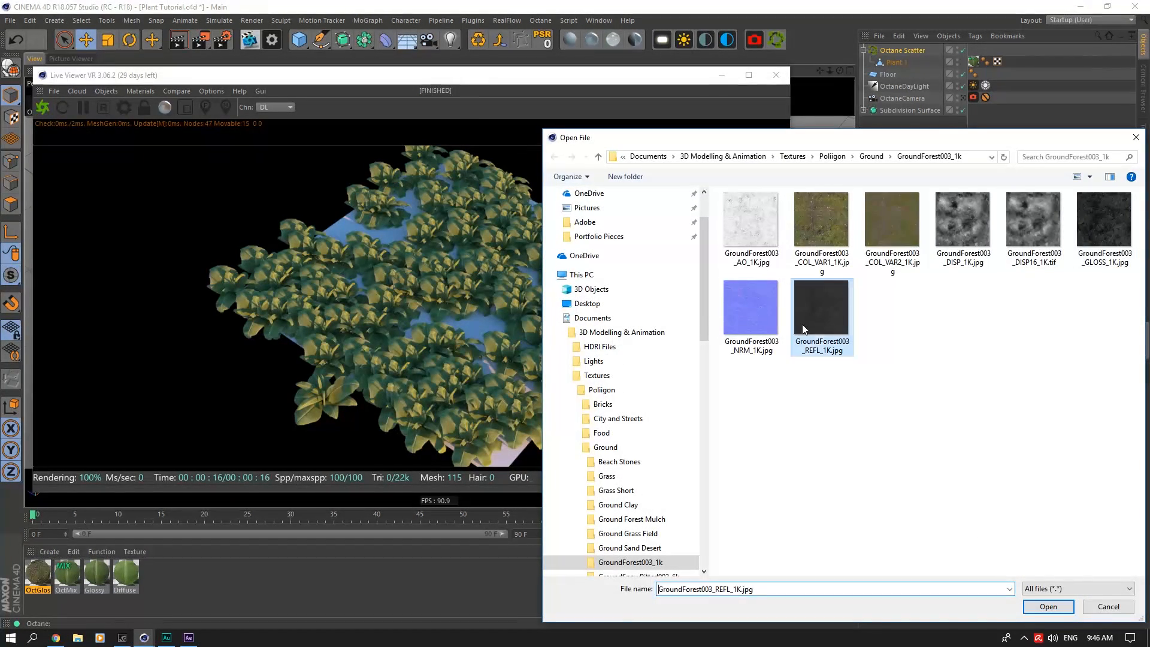
{"action": "double_click", "coordinate": [826, 308]}
Step: Paste the image texture shader into the Roughness channel and replace its file with GroundForest003_GLOSS_1K.jpg
{"action": "left_click", "coordinate": [629, 316]}
{"action": "left_click", "coordinate": [751, 240]}
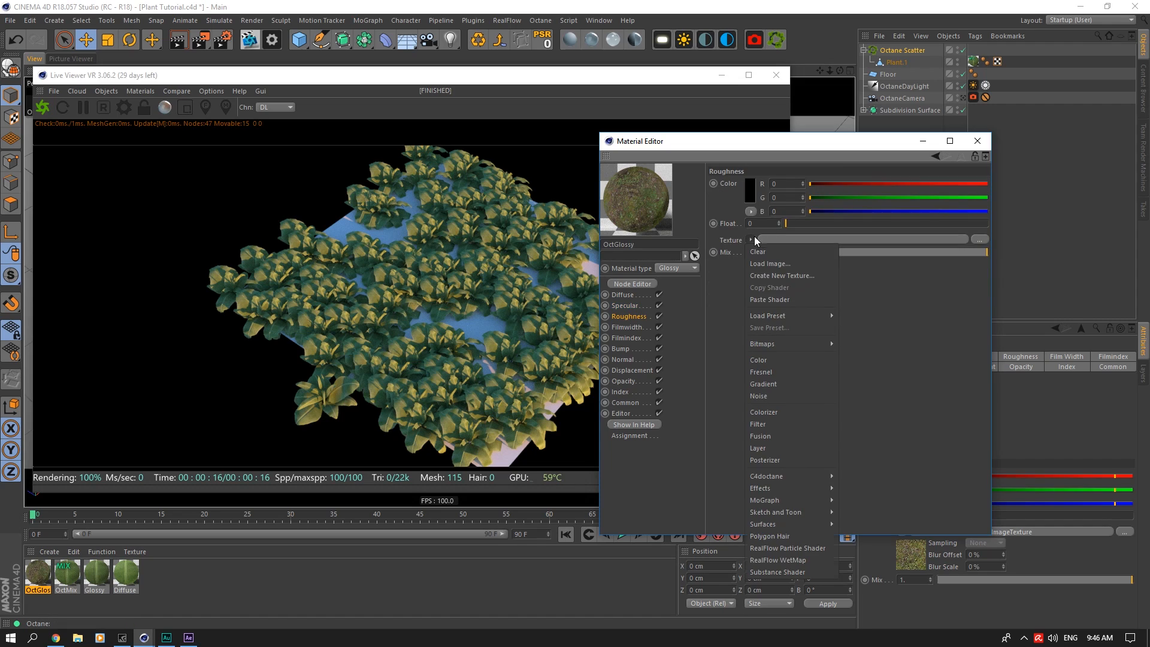
{"action": "left_click", "coordinate": [770, 301]}
{"action": "left_click", "coordinate": [774, 251]}
{"action": "left_click", "coordinate": [983, 192]}
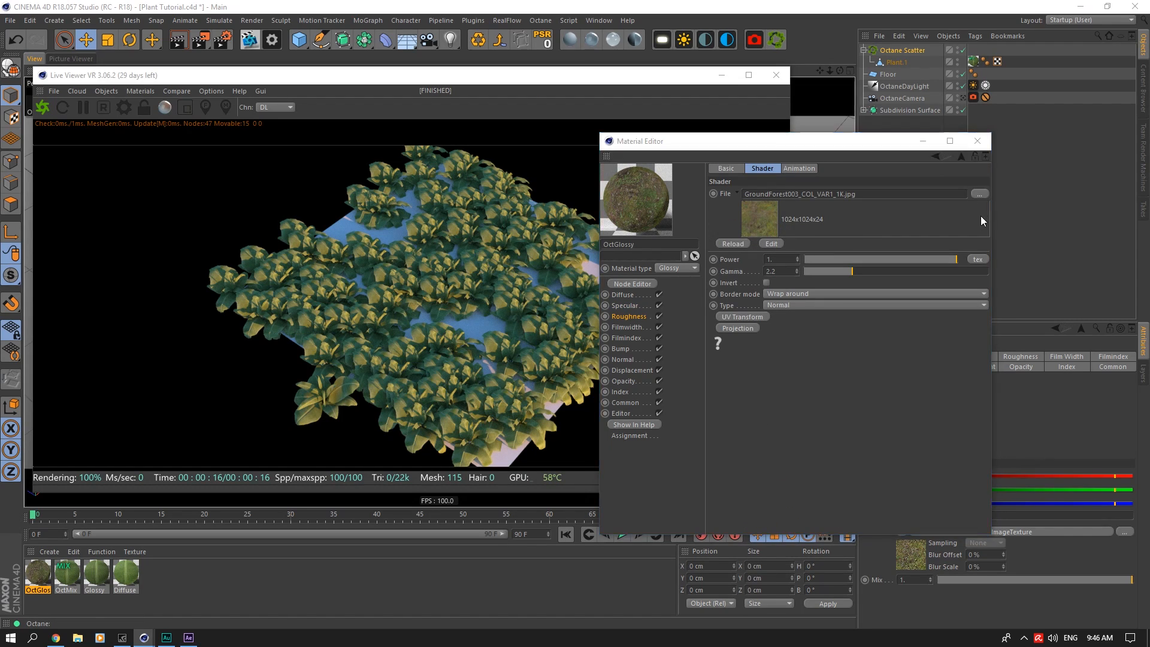
{"action": "left_click", "coordinate": [1088, 249]}
{"action": "double_click", "coordinate": [1087, 249]}
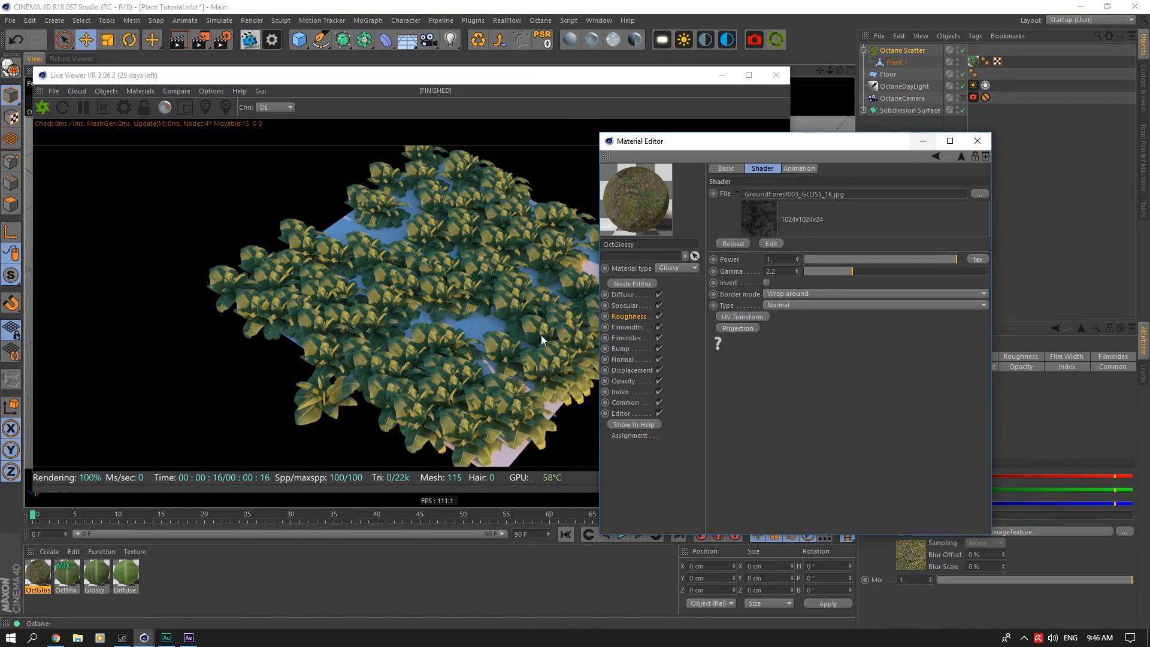
Step: Apply the OctGlossy ground material to Floor with Cubic projection and close the Material Editor
{"action": "left_click_drag", "start_coordinate": [56, 570], "coordinate": [1024, 55]}
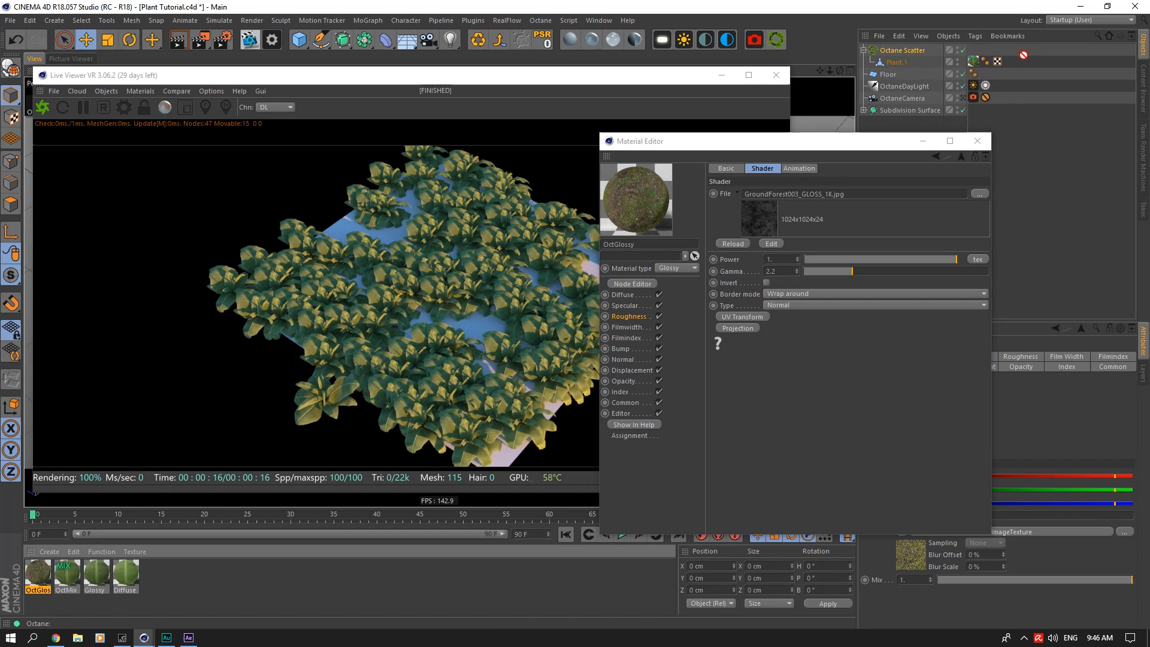
{"action": "left_click_drag", "start_coordinate": [905, 77], "coordinate": [906, 74]}
{"action": "left_click", "coordinate": [1053, 409]}
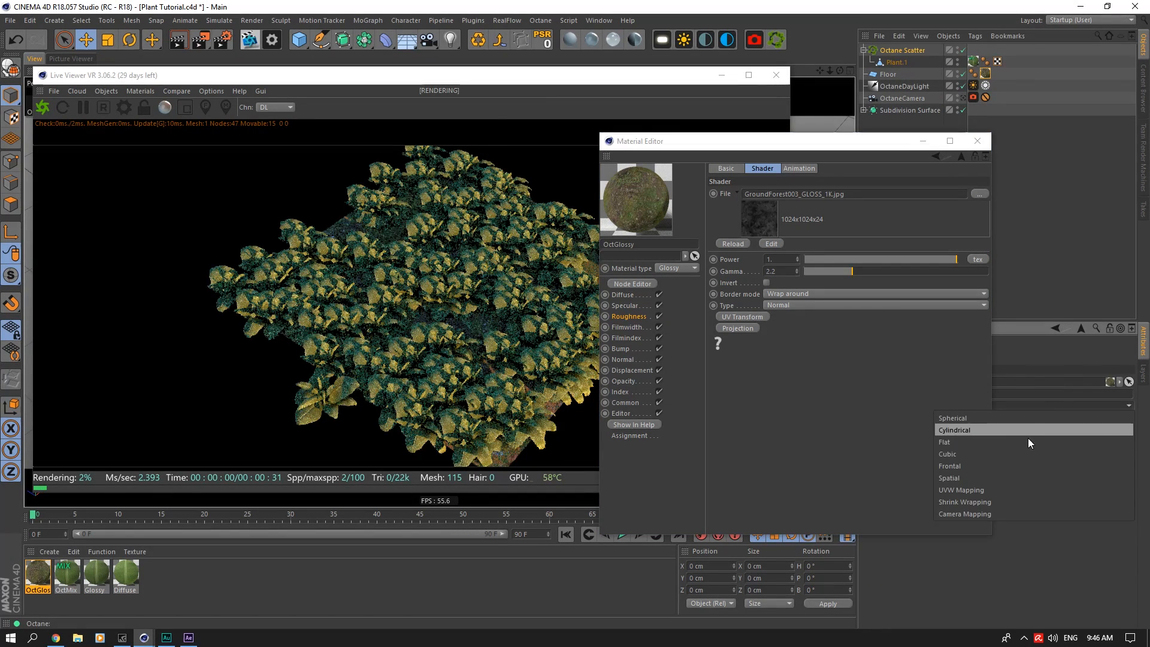
{"action": "left_click", "coordinate": [997, 457]}
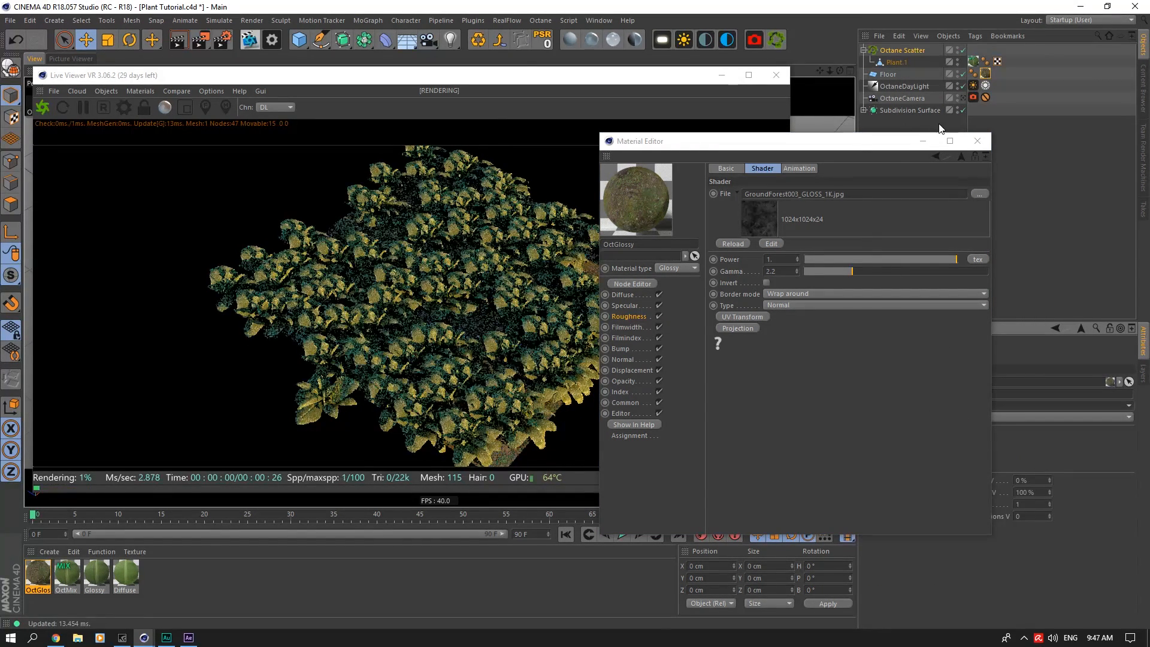
{"action": "left_click", "coordinate": [977, 141]}
Step: View the scene through OctaneCamera and move the Live Viewer clear of the viewport
{"action": "left_click", "coordinate": [962, 99]}
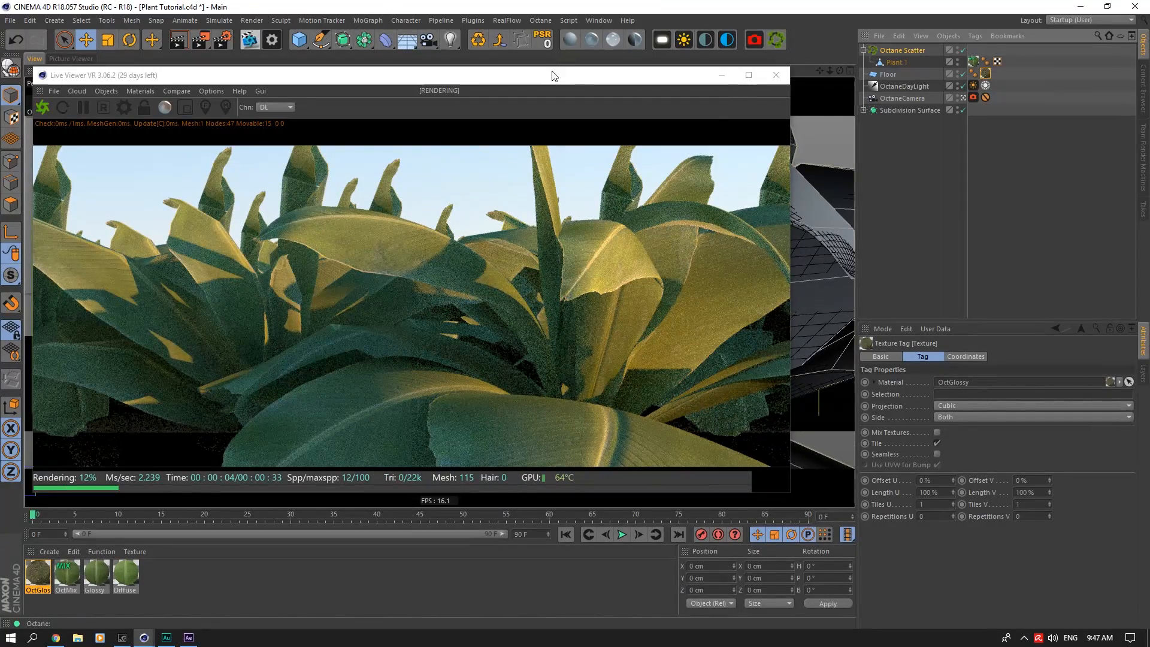
{"action": "left_click_drag", "start_coordinate": [553, 75], "coordinate": [971, 121]}
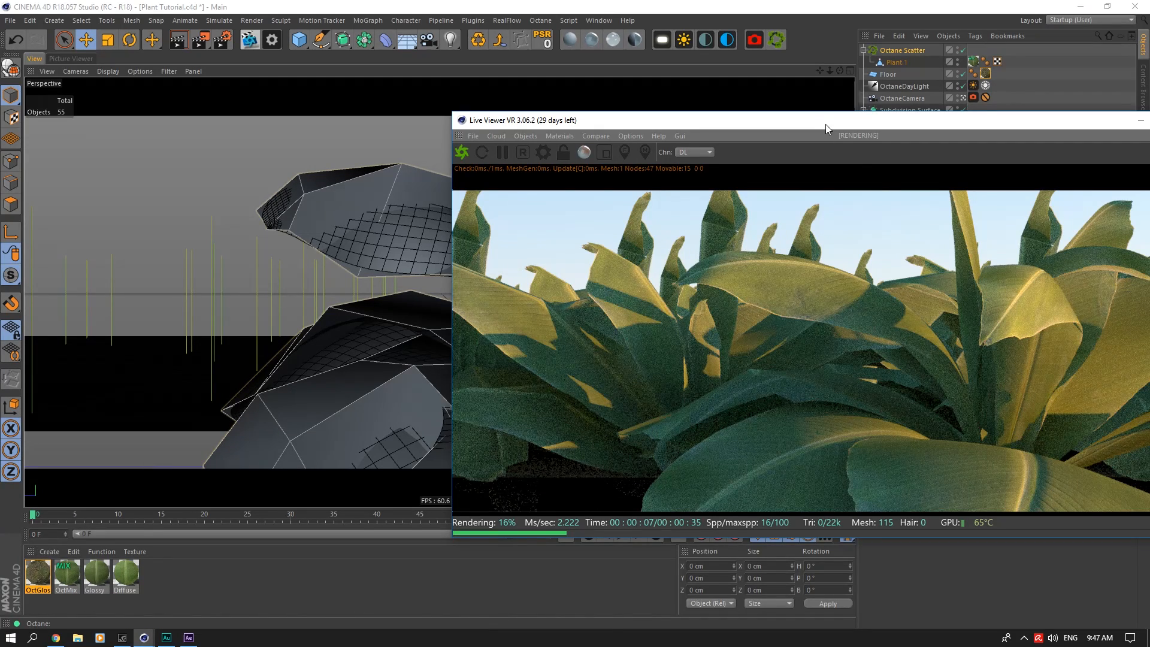
{"action": "left_click_drag", "start_coordinate": [826, 124], "coordinate": [1083, 551]}
Step: Hide the Plant.1 scatter source, check the render, and move Floor along X to about 201.5 cm
{"action": "left_click", "coordinate": [888, 74]}
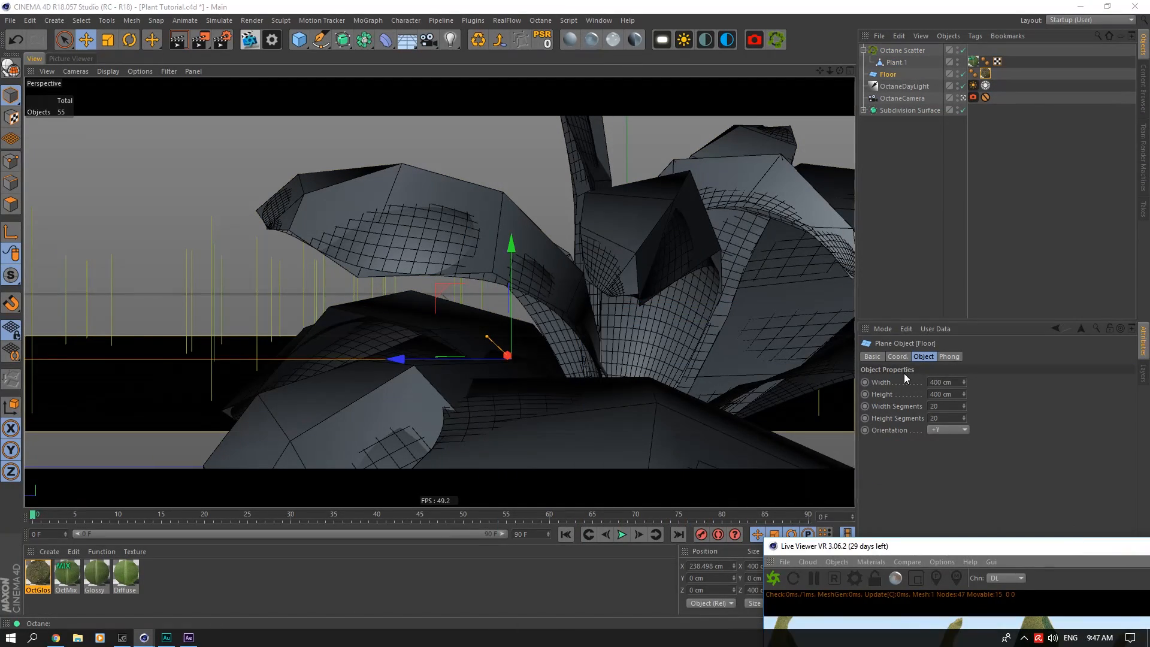
{"action": "left_click", "coordinate": [902, 357]}
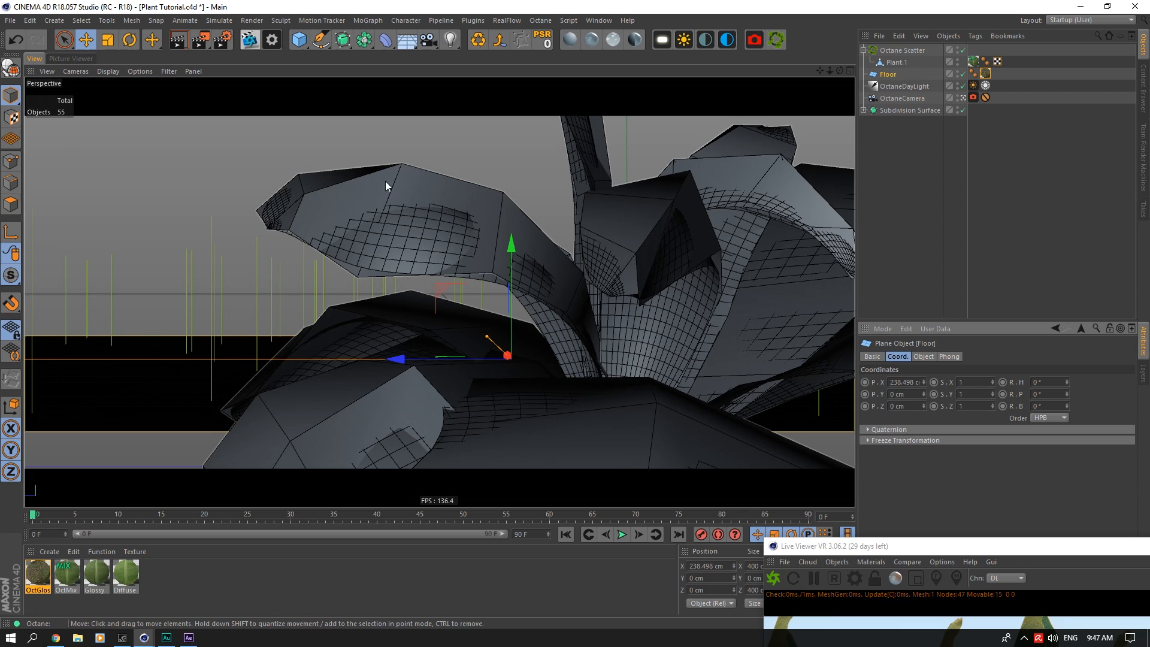
{"action": "left_click", "coordinate": [958, 60]}
{"action": "left_click_drag", "start_coordinate": [1026, 546], "coordinate": [549, 81]}
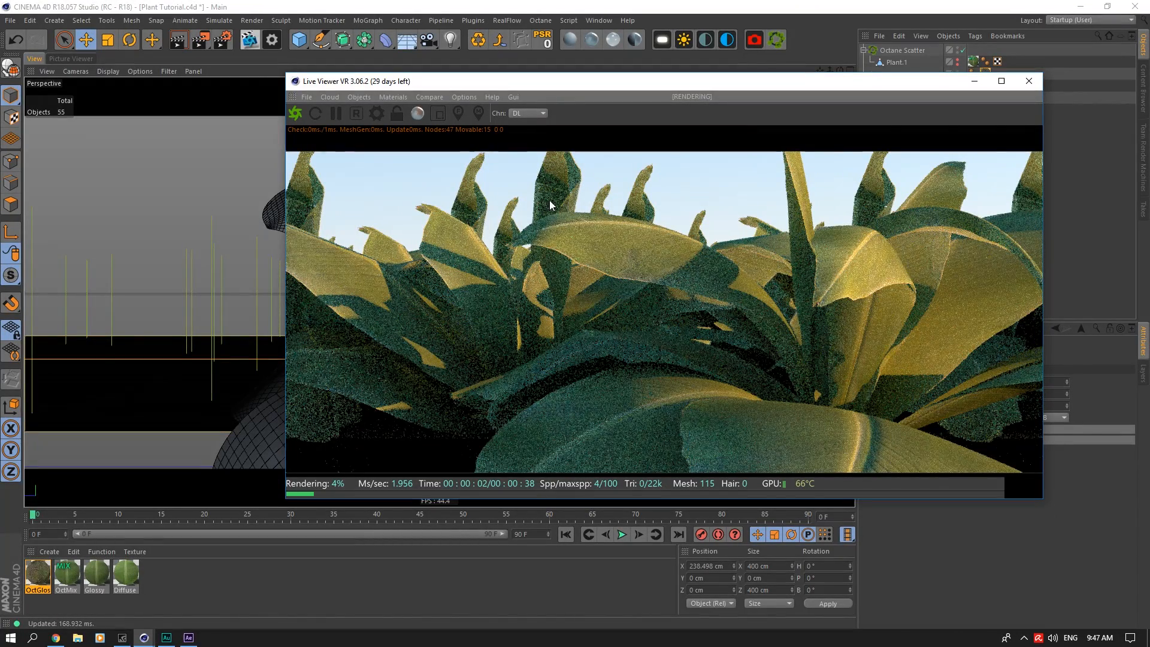
{"action": "left_click_drag", "start_coordinate": [919, 87], "coordinate": [1039, 521]}
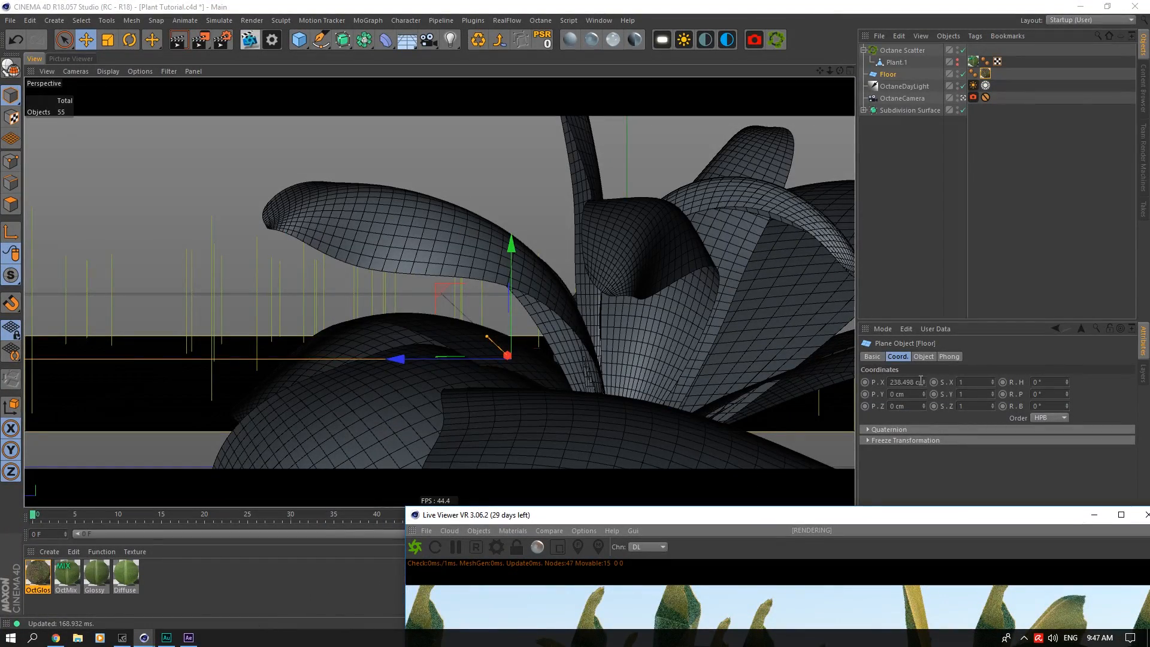
{"action": "left_click_drag", "start_coordinate": [924, 382], "coordinate": [924, 405]}
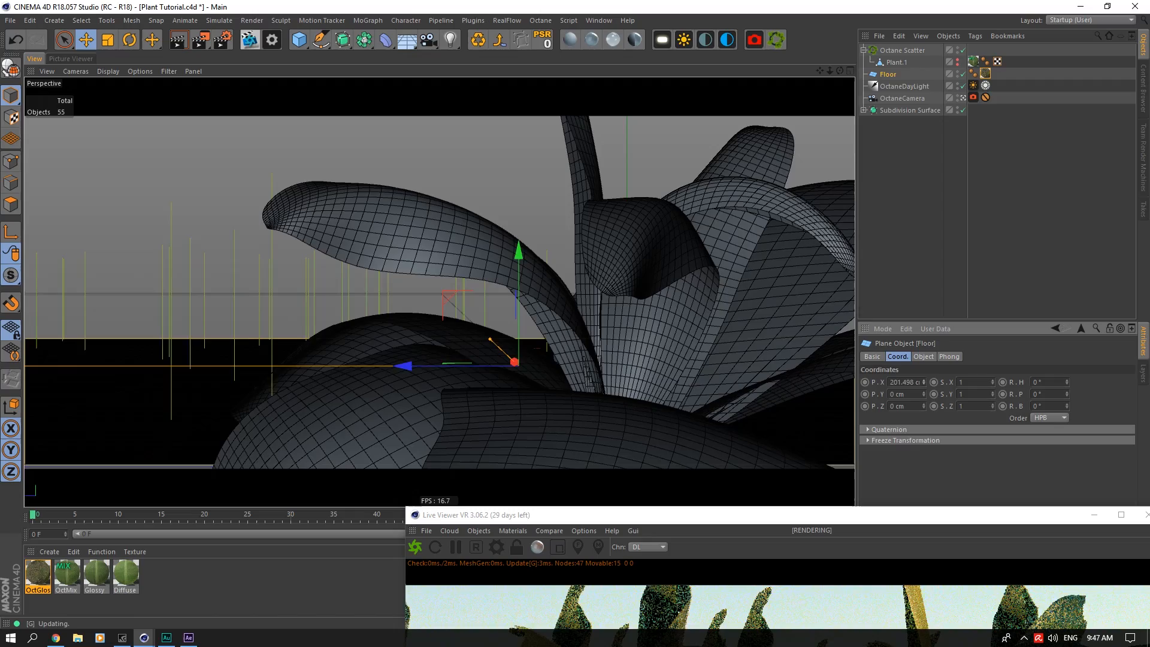
Step: Leave the OctaneCamera view and place the Live Viewer over the viewport to check the whole scattered floor
{"action": "left_click_drag", "start_coordinate": [650, 514], "coordinate": [529, 87]}
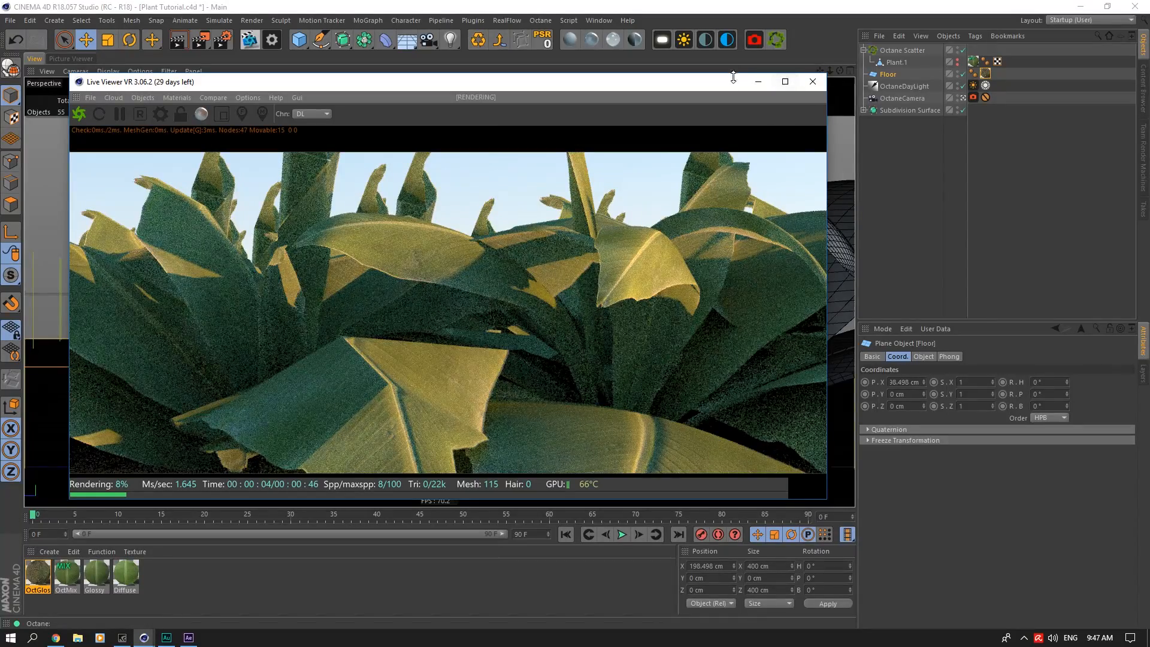
{"action": "left_click_drag", "start_coordinate": [733, 77], "coordinate": [765, 264]}
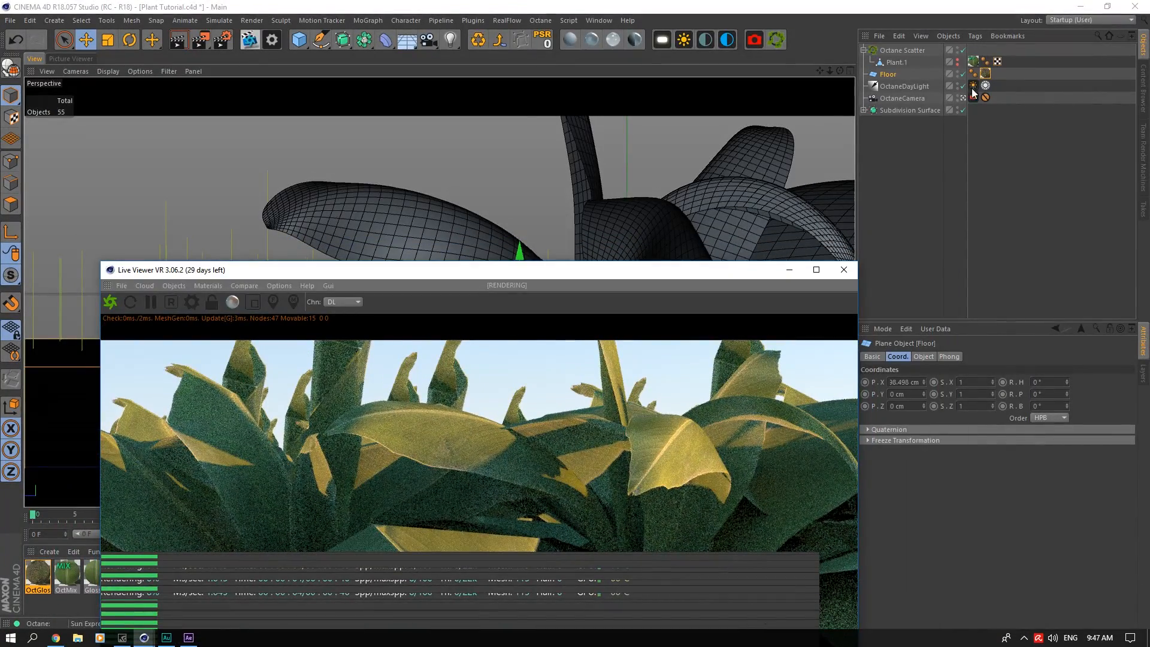
{"action": "left_click", "coordinate": [974, 97]}
{"action": "left_click_drag", "start_coordinate": [647, 272], "coordinate": [572, 124]}
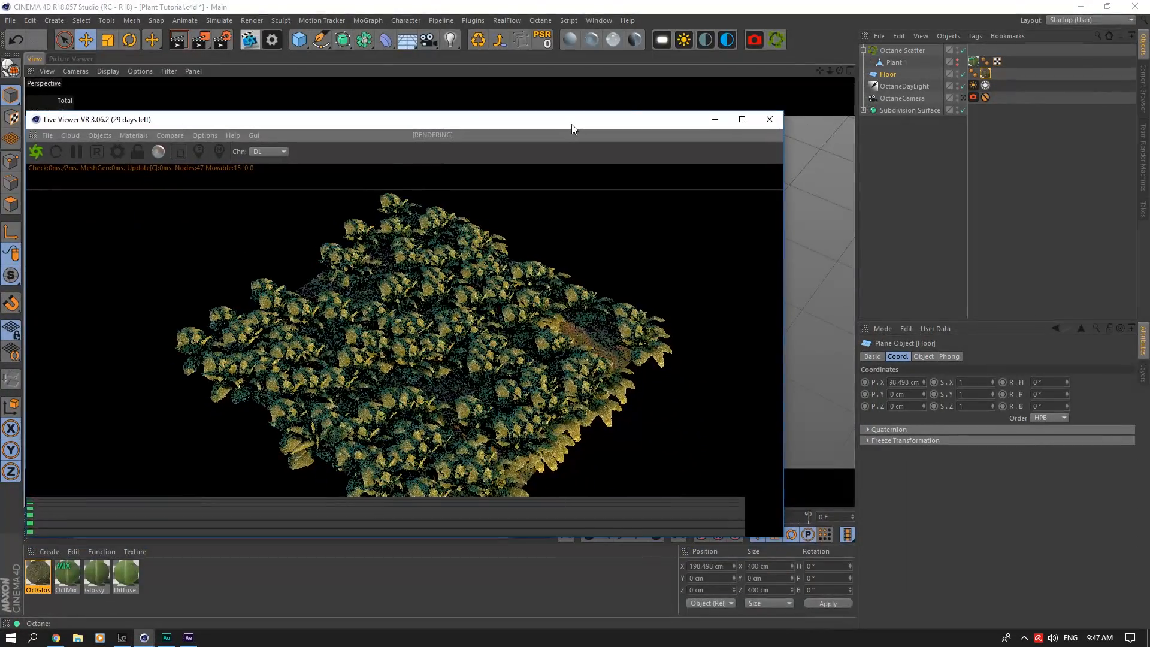
Step: Add a Random effector and assign it to the Effectors list of Octane Scatter
{"action": "left_click", "coordinate": [354, 21]}
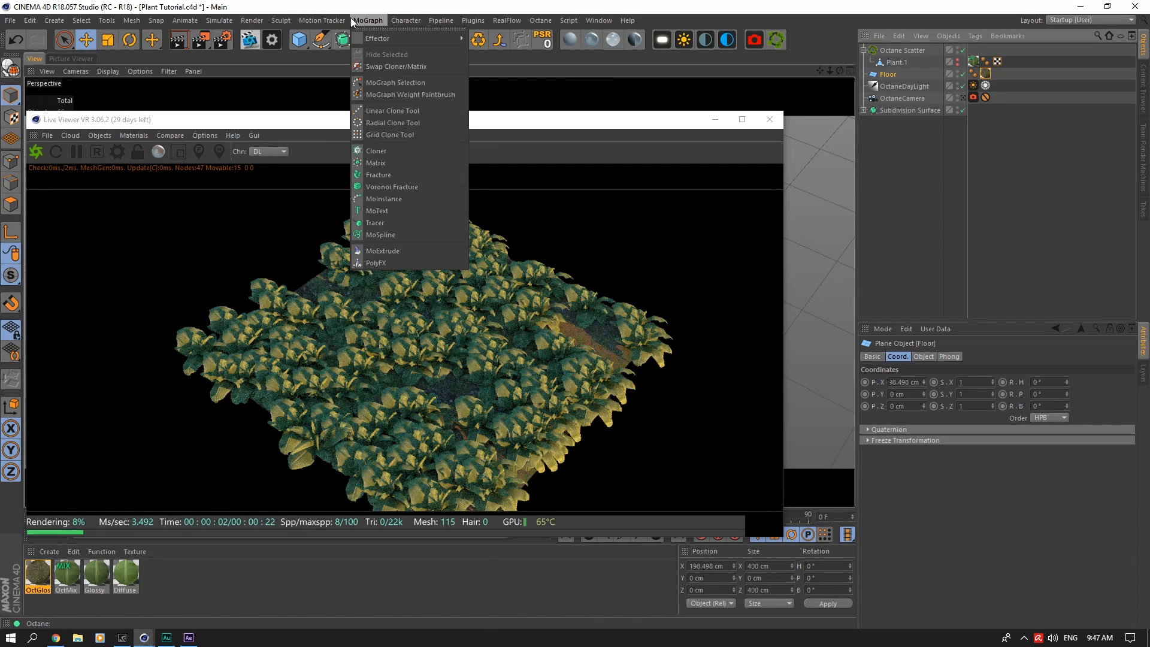
{"action": "mouse_move", "coordinate": [387, 40]}
{"action": "left_click", "coordinate": [497, 142]}
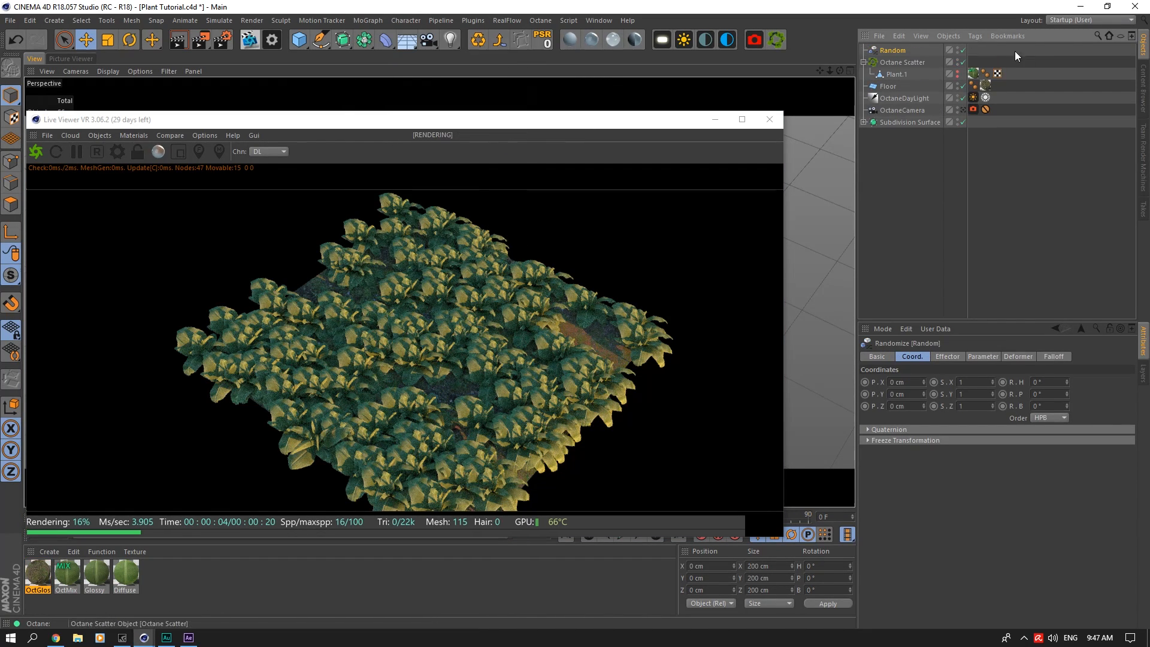
{"action": "left_click", "coordinate": [897, 62]}
{"action": "left_click", "coordinate": [1046, 356]}
{"action": "left_click_drag", "start_coordinate": [893, 50], "coordinate": [971, 390]}
Step: Turn off the Random effector's position variation and enable uniform scale variation of 0.3
{"action": "left_click", "coordinate": [893, 50]}
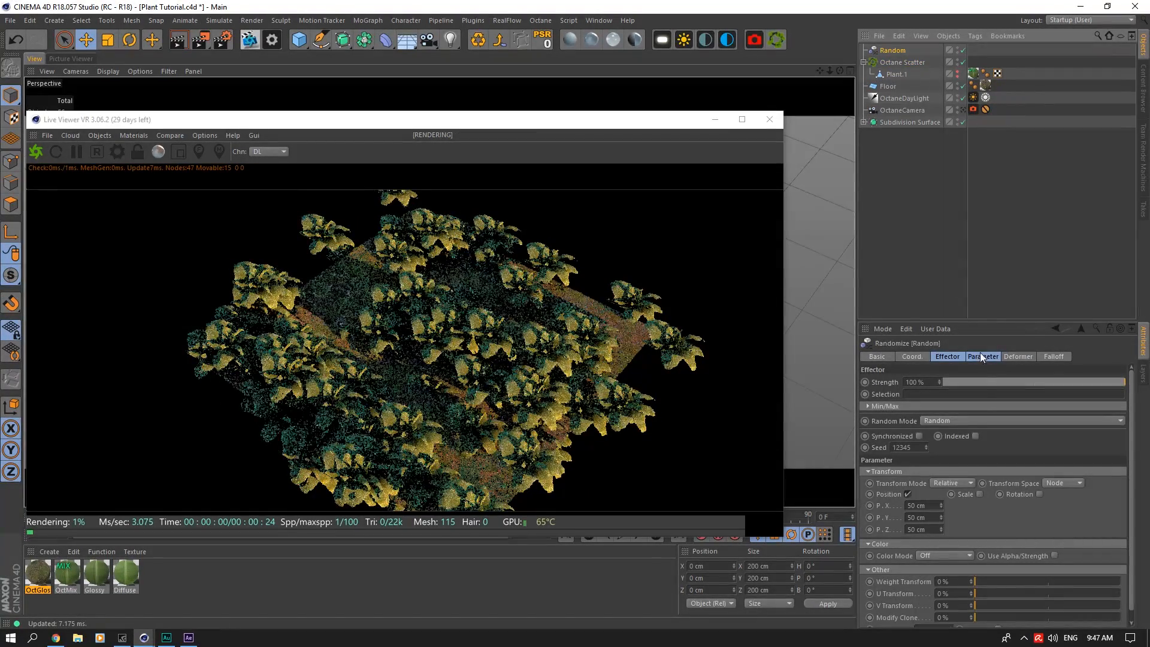
{"action": "left_click", "coordinate": [908, 495]}
{"action": "left_click", "coordinate": [956, 495]}
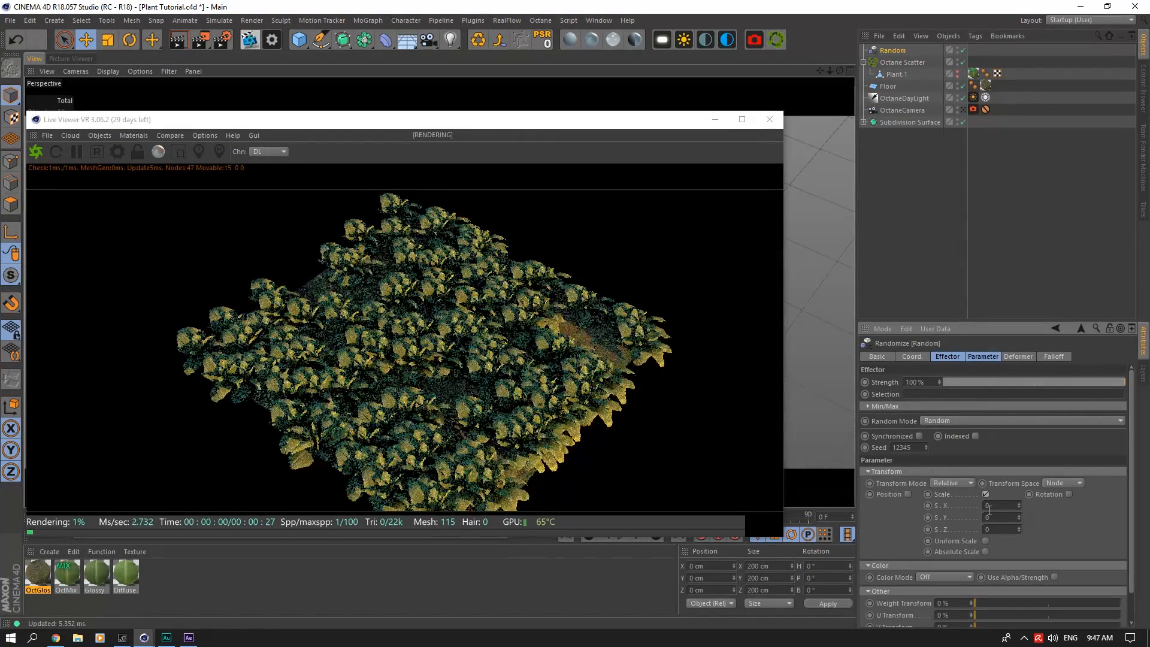
{"action": "left_click", "coordinate": [990, 505]}
{"action": "type", "text": "."}
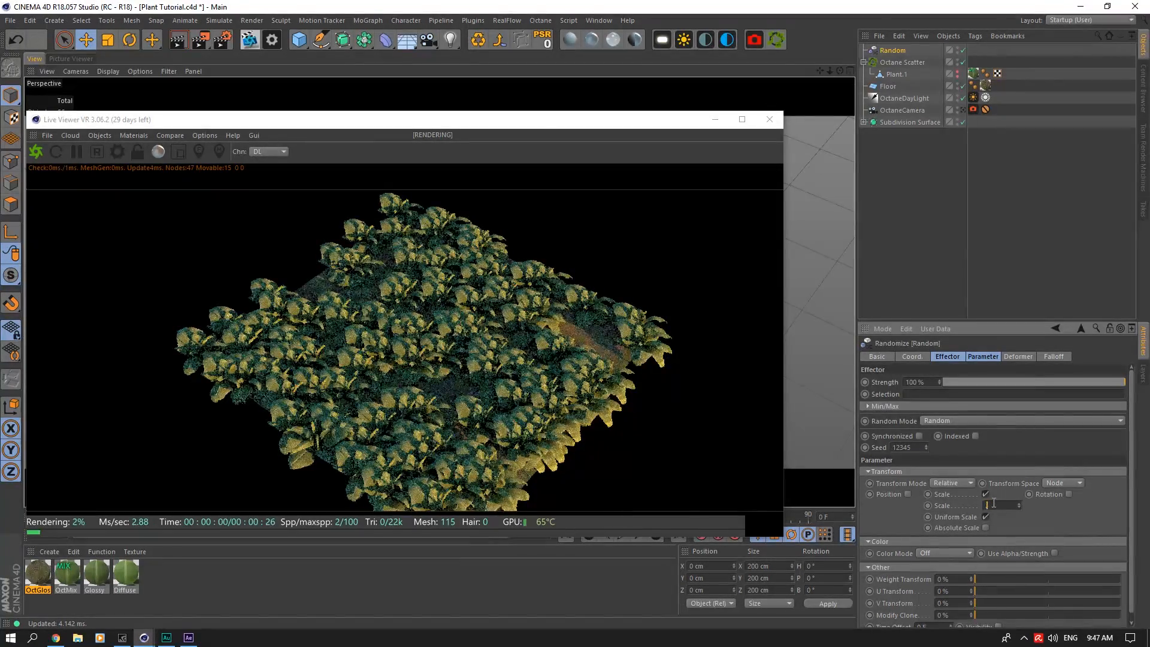
{"action": "type", "text": "3"}
Step: Enable rotation in the Random effector with a heading variation of 360°
{"action": "left_click", "coordinate": [1069, 494]}
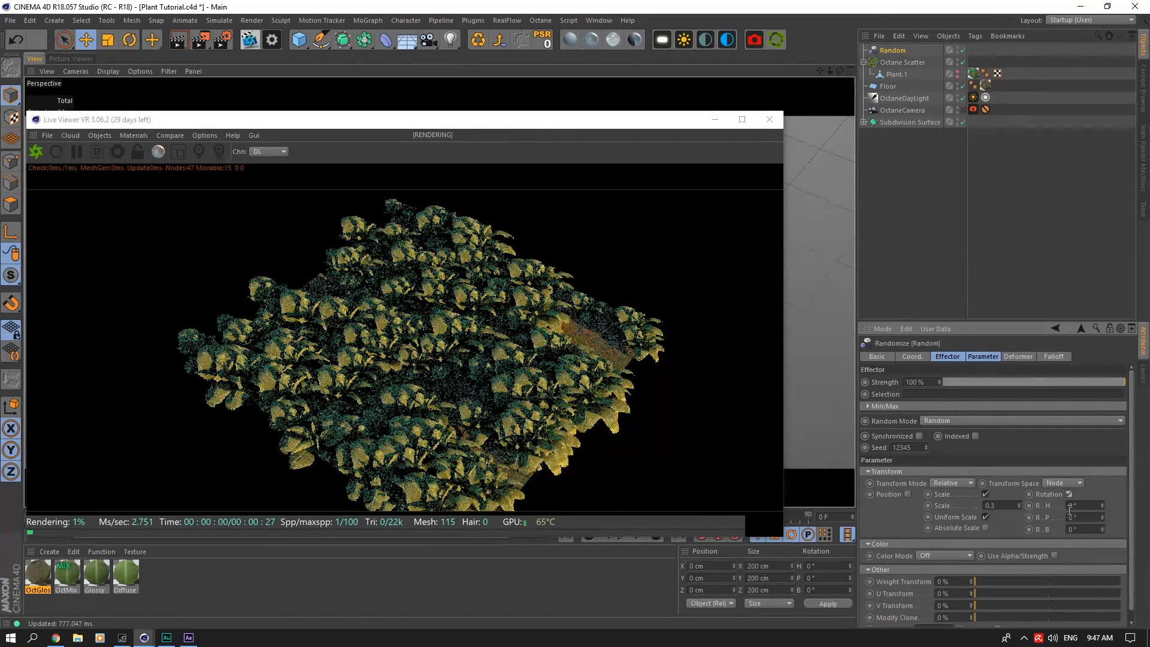
{"action": "left_click", "coordinate": [1078, 505]}
{"action": "type", "text": "36"}
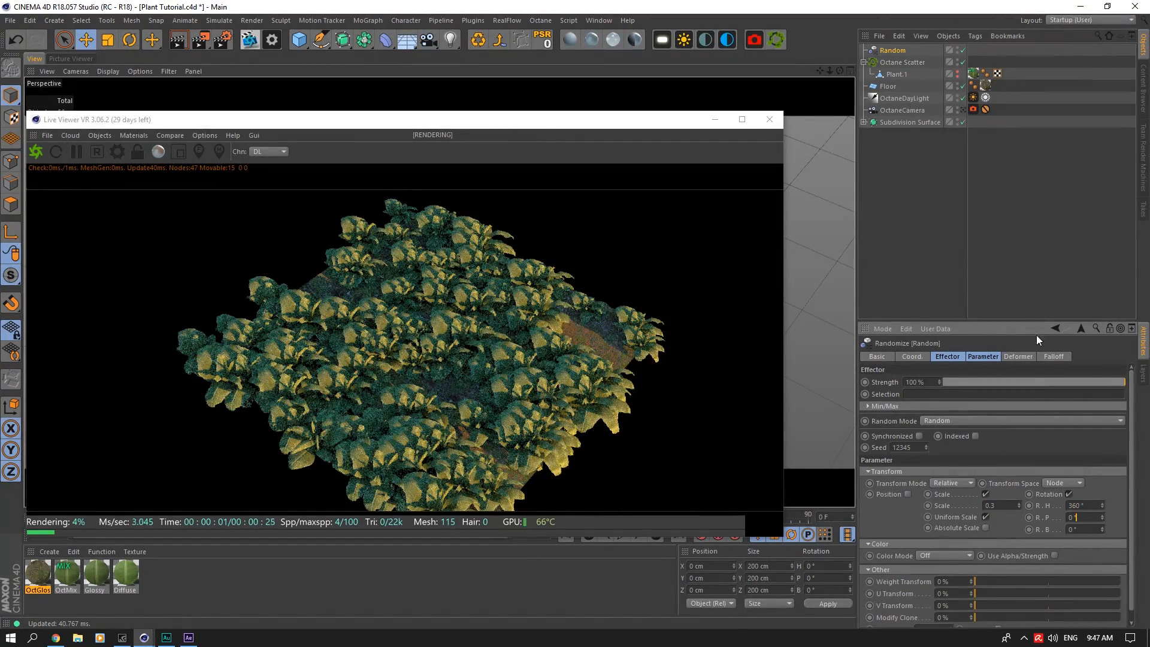
Step: Check the randomized plants through OctaneCamera, then leave the camera view and move the Live Viewer clear of the viewport
{"action": "left_click", "coordinate": [962, 111]}
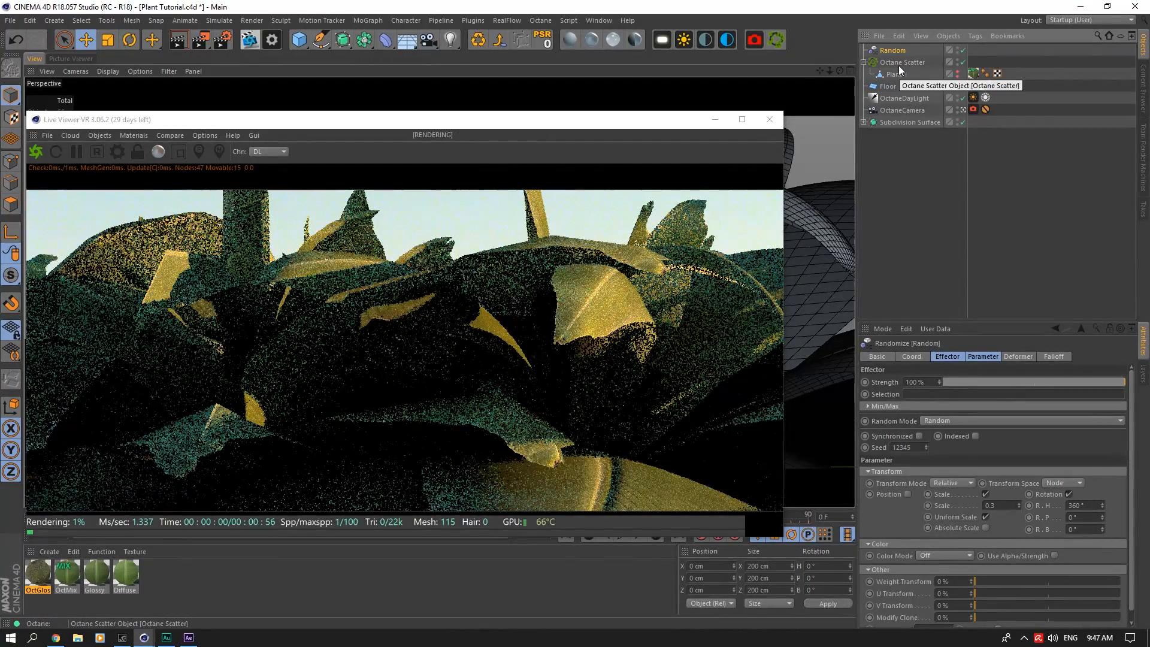
{"action": "left_click", "coordinate": [962, 110]}
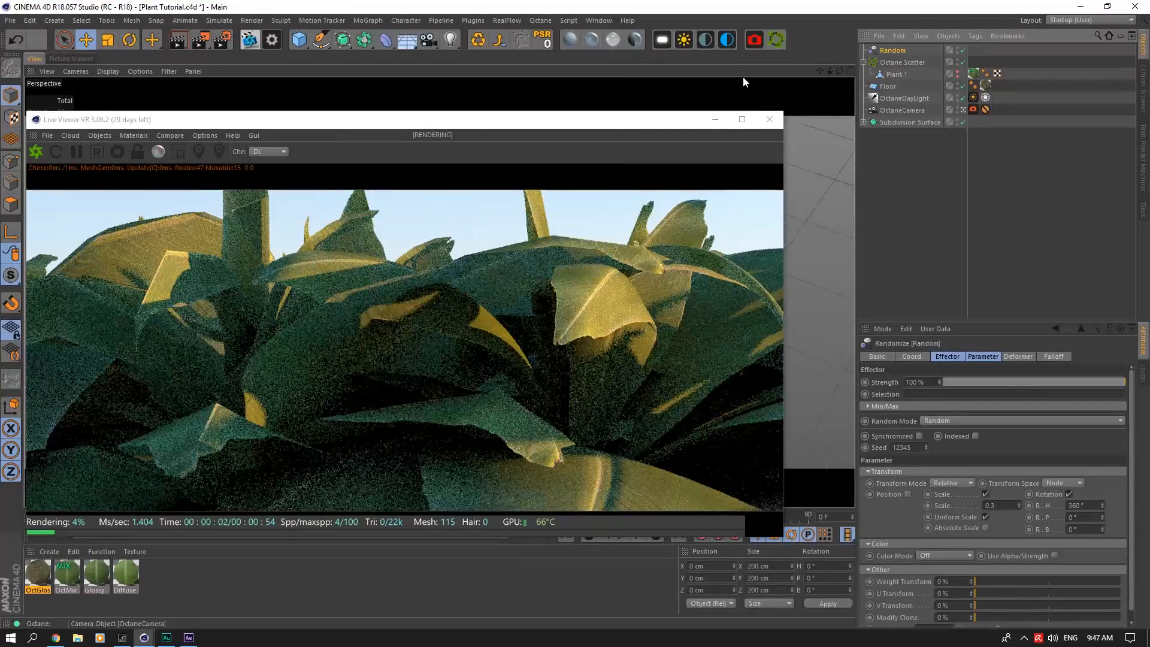
{"action": "left_click_drag", "start_coordinate": [638, 137], "coordinate": [901, 591]}
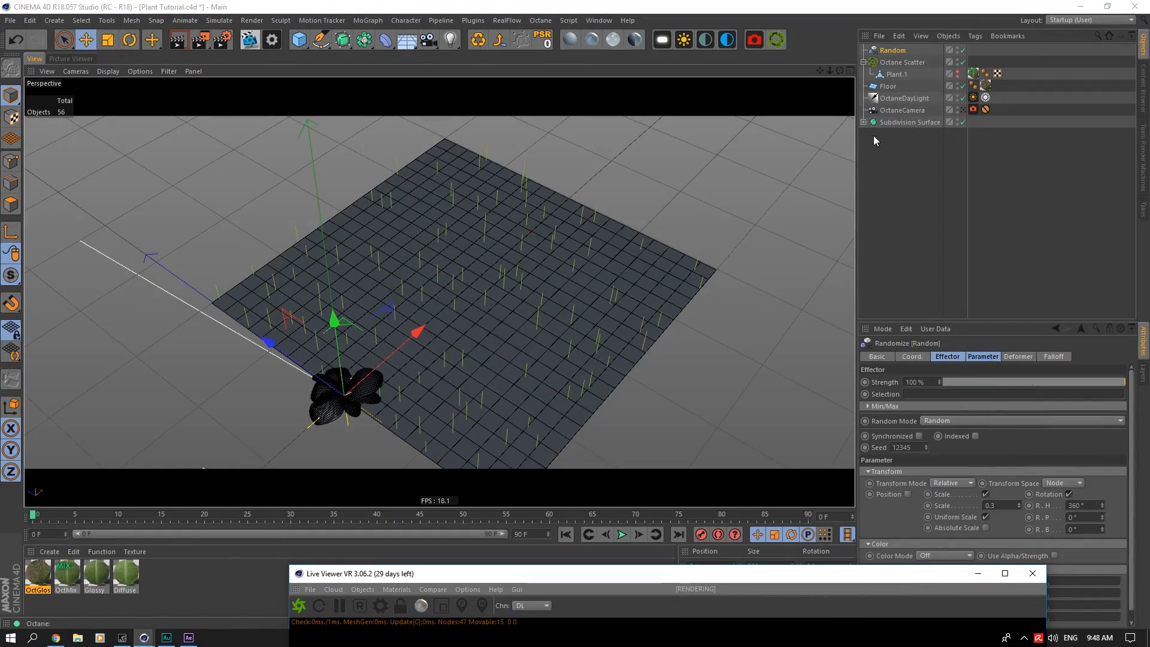
Step: Add a Bend deformer under Floor with a strength of 39° and a Y size of 91 cm
{"action": "left_click", "coordinate": [888, 86]}
{"action": "left_click", "coordinate": [385, 40]}
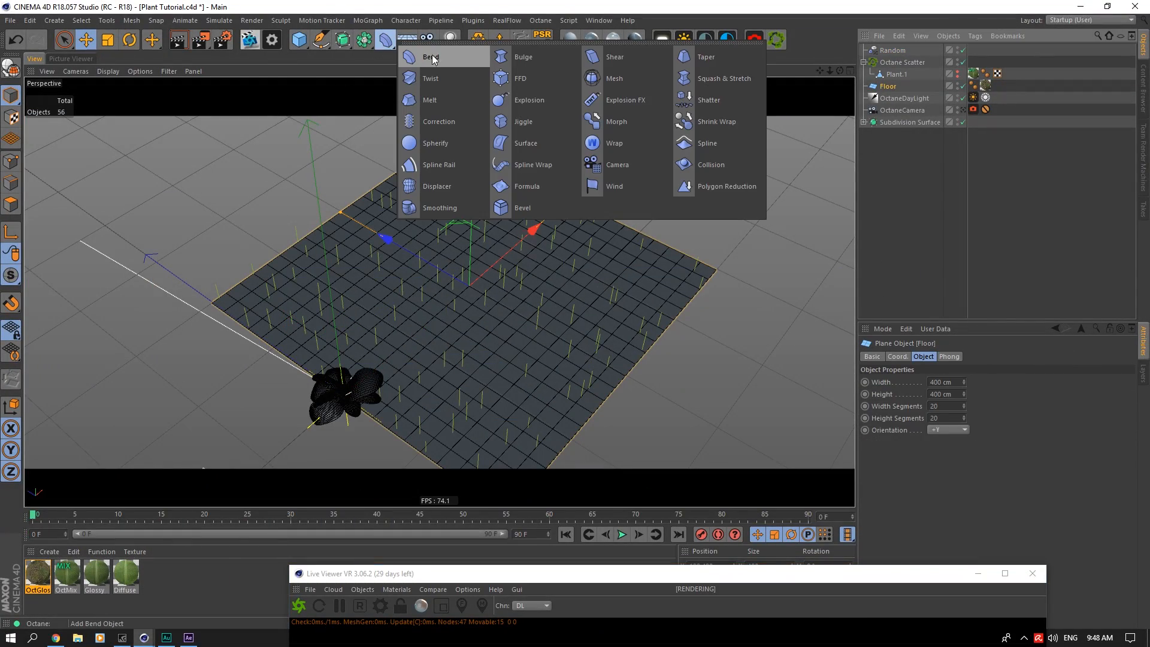
{"action": "left_click", "coordinate": [452, 63], "text": "shift"}
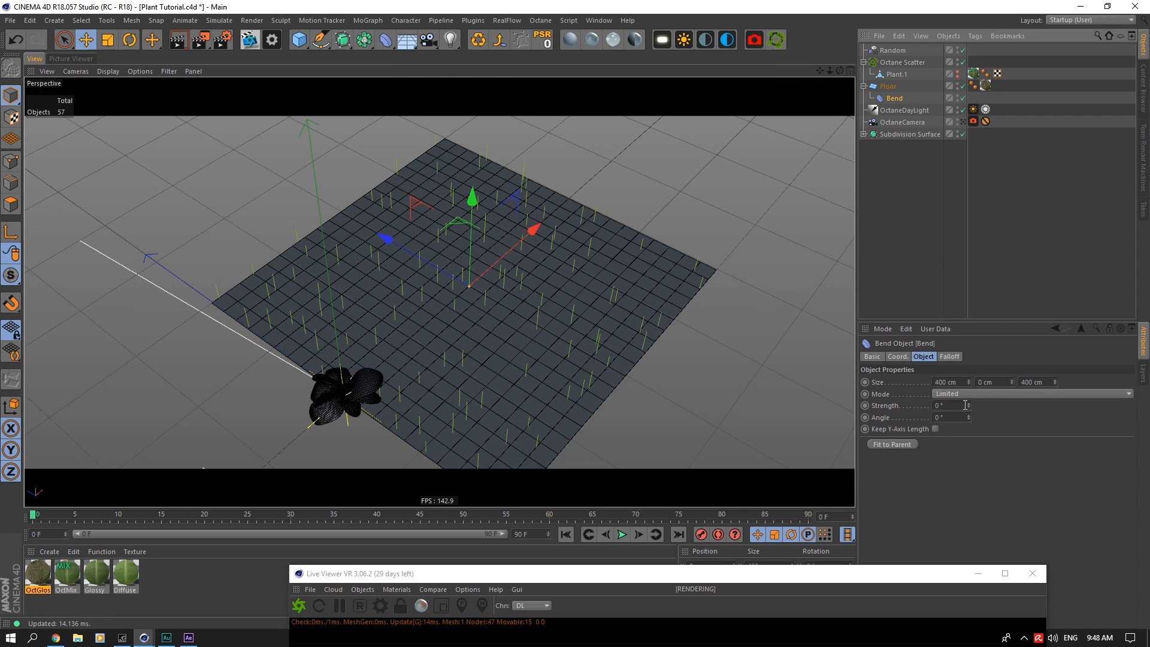
{"action": "left_click", "coordinate": [898, 356]}
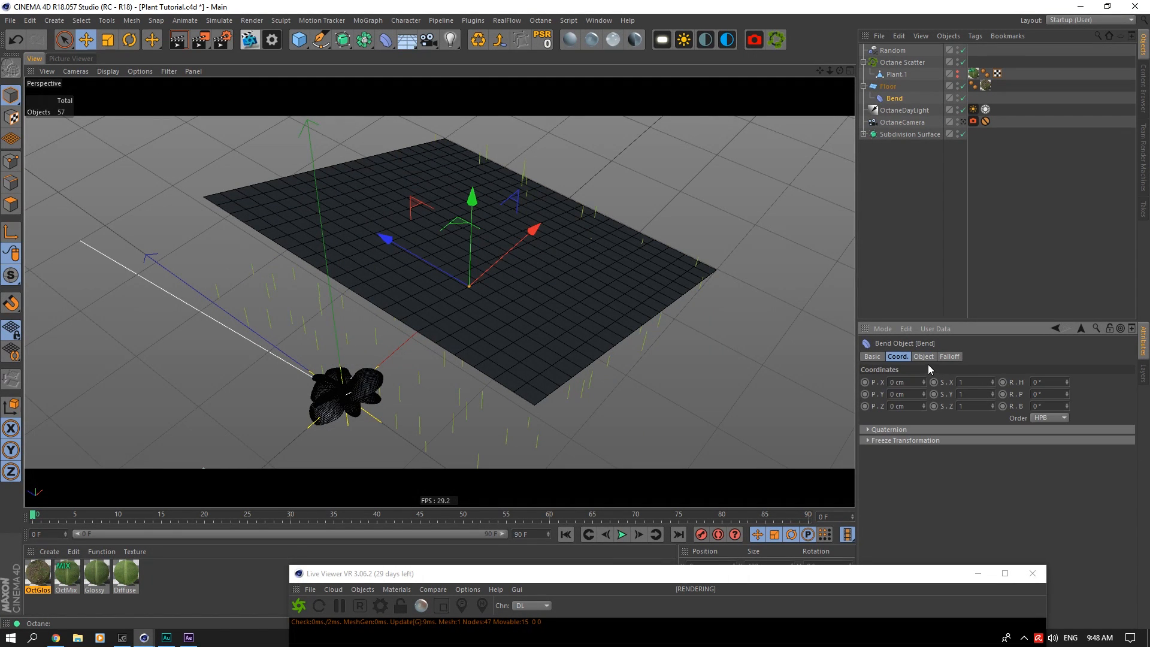
{"action": "left_click", "coordinate": [926, 358]}
{"action": "left_click_drag", "start_coordinate": [1012, 381], "coordinate": [1012, 287]}
Step: Set the Bend deformer's rotation to 180° heading and -90° bank so the far side of the floor curves upward
{"action": "left_click", "coordinate": [908, 355]}
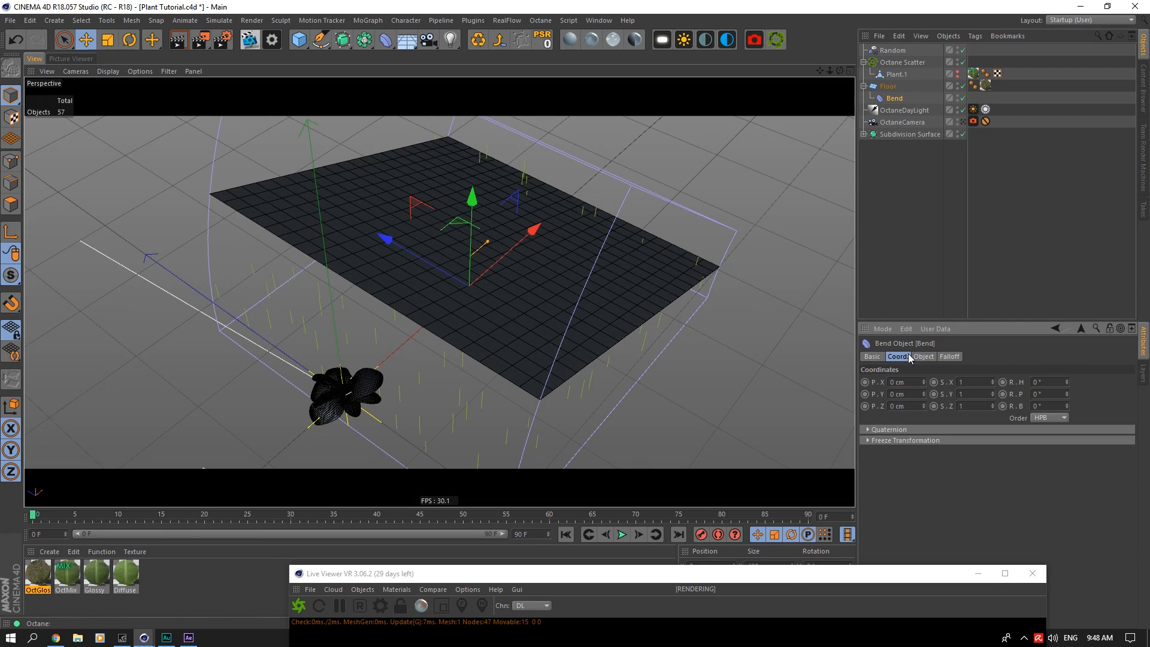
{"action": "type", "text": "0"}
{"action": "left_click", "coordinate": [1060, 393]}
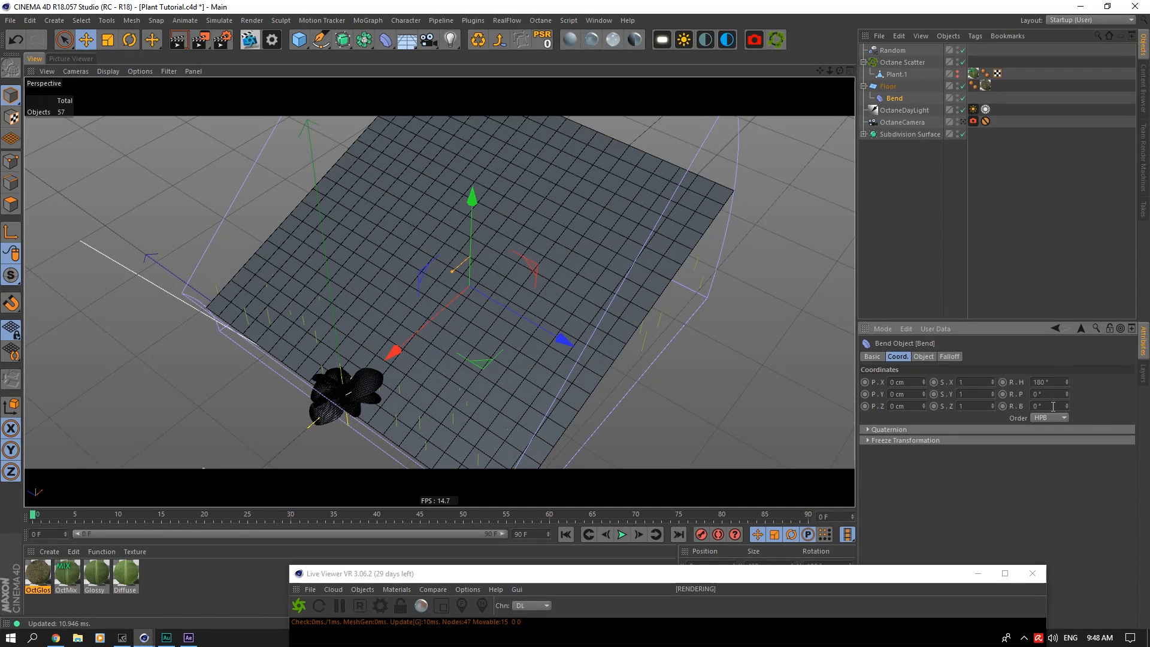
{"action": "left_click_drag", "start_coordinate": [1067, 406], "coordinate": [1067, 430]}
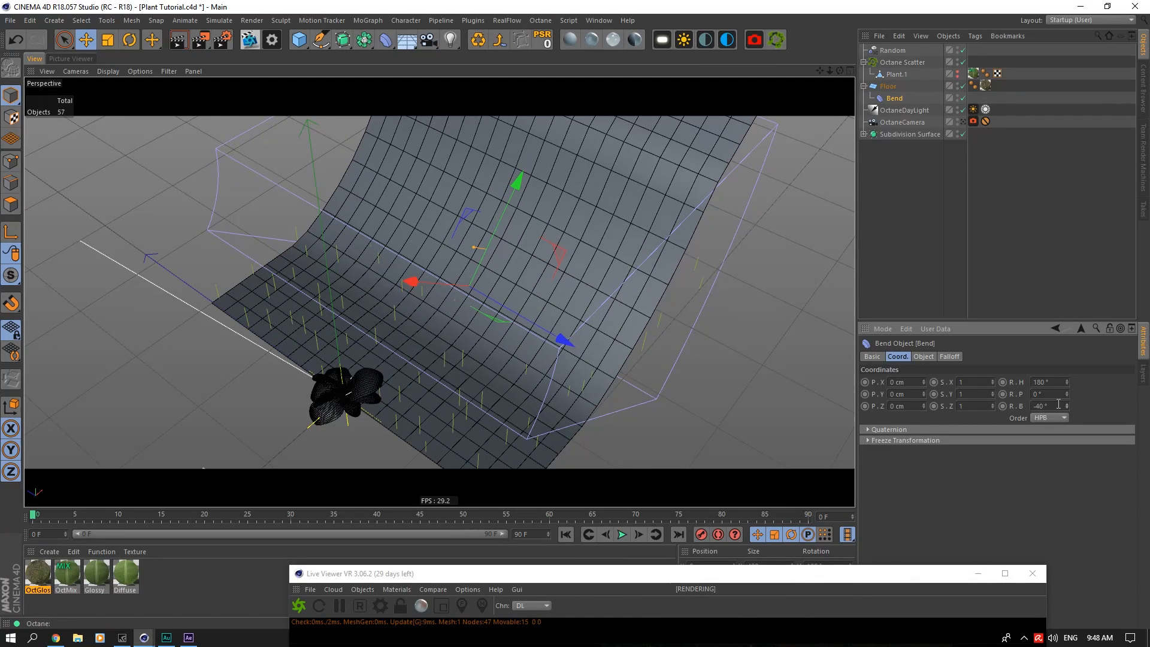
{"action": "double_click", "coordinate": [1059, 405]}
{"action": "type", "text": "-90"}
{"action": "left_click", "coordinate": [1057, 394]}
Step: View the scene through OctaneCamera beside the Live Viewer and set the Bend strength to 18°
{"action": "left_click", "coordinate": [963, 123]}
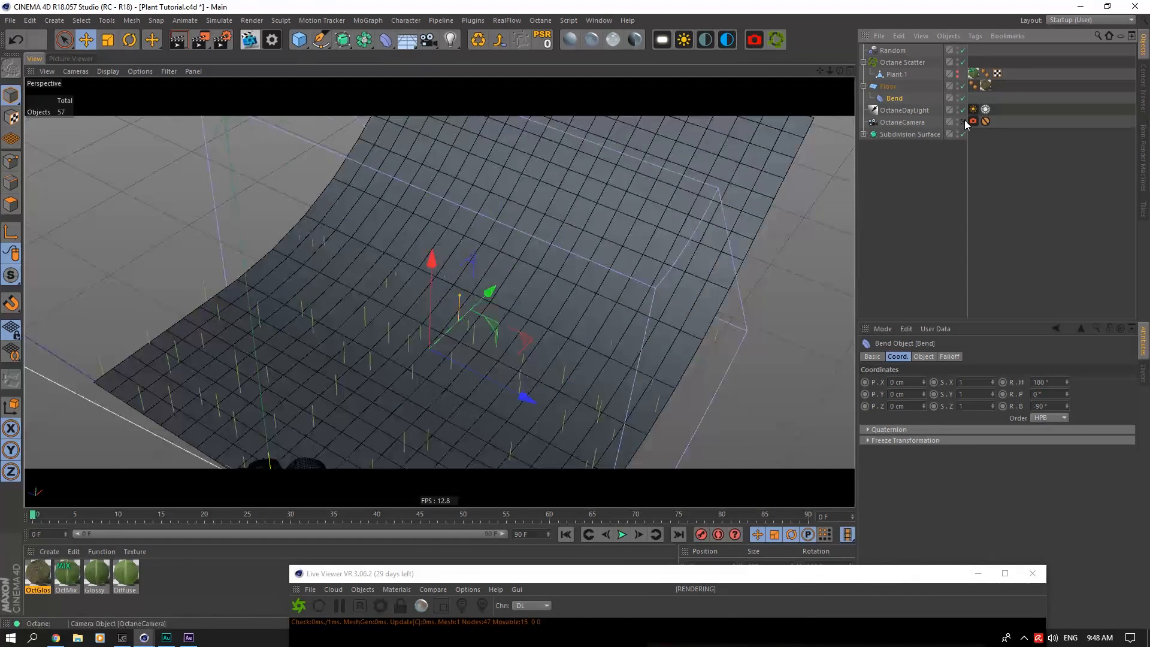
{"action": "left_click_drag", "start_coordinate": [712, 573], "coordinate": [536, 235]}
{"action": "left_click", "coordinate": [923, 357]}
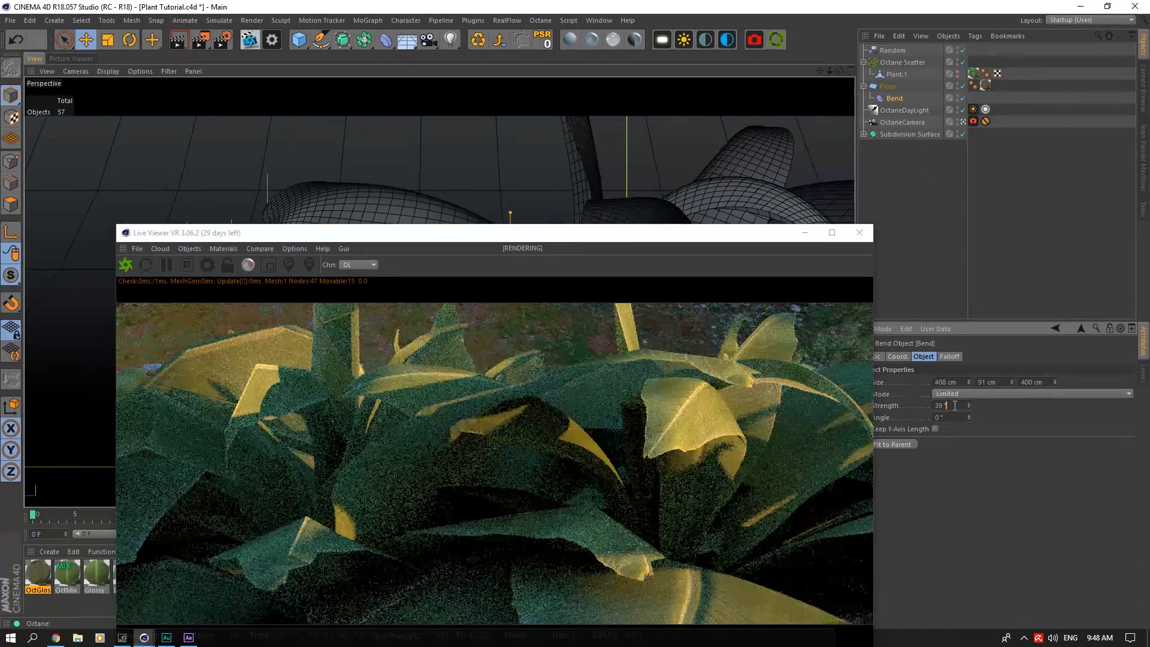
{"action": "scroll", "coordinate": [955, 406], "scroll_direction": "down", "scroll_amount": 5}
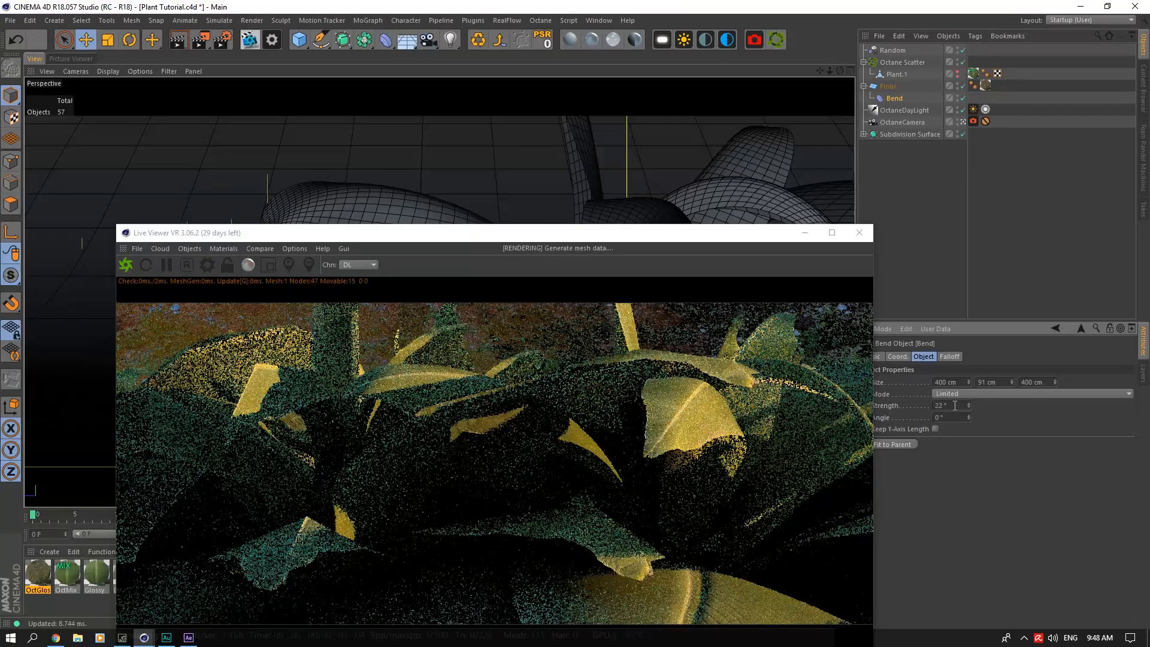
{"action": "scroll", "coordinate": [956, 406], "scroll_direction": "down", "scroll_amount": 7}
{"action": "scroll", "coordinate": [955, 406], "scroll_direction": "up", "scroll_amount": 2}
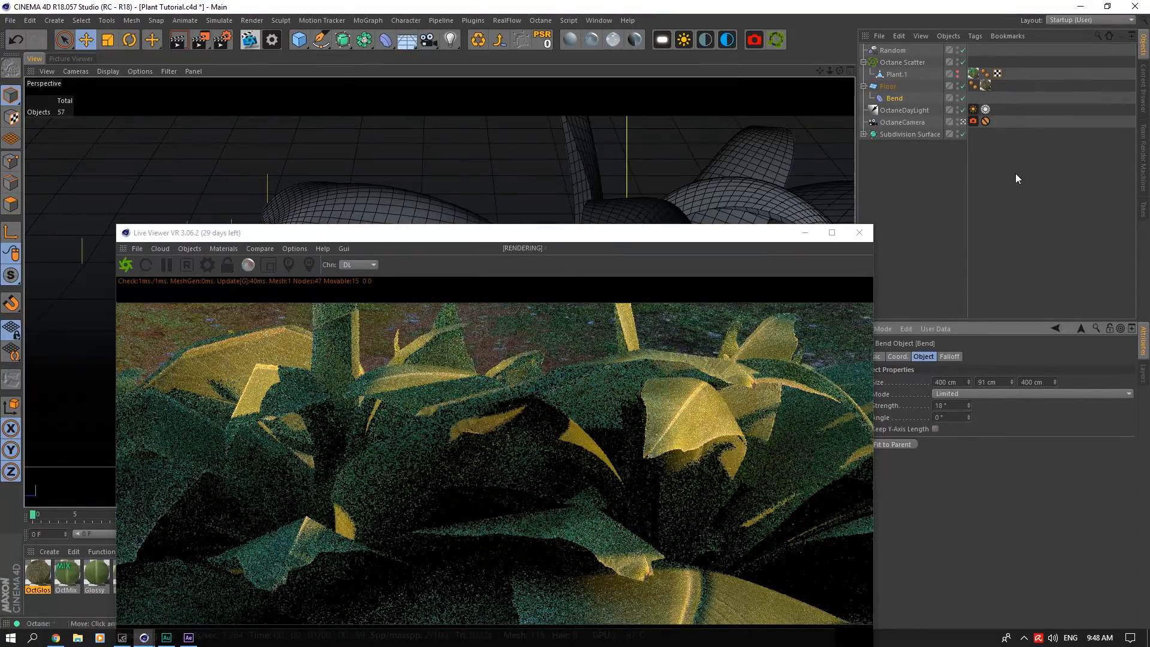
Step: Convert Floor with its Bend into a single polygon object and assign it as Octane Scatter's distribution surface
{"action": "left_click", "coordinate": [896, 86]}
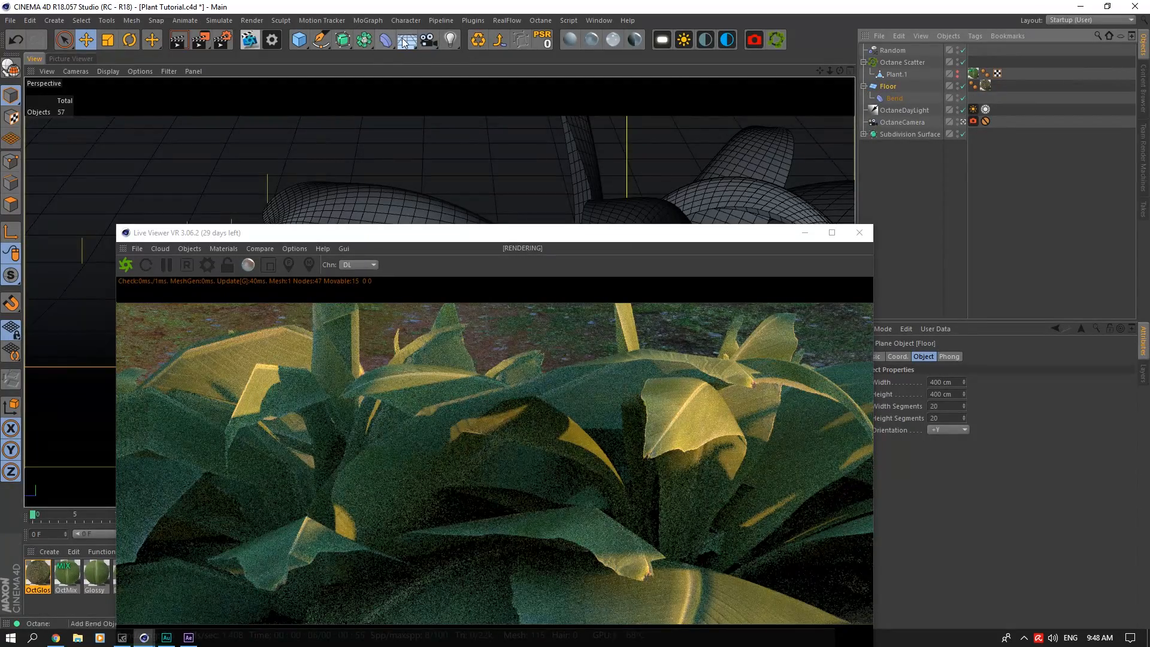
{"action": "left_click", "coordinate": [500, 40]}
{"action": "left_click", "coordinate": [903, 63]}
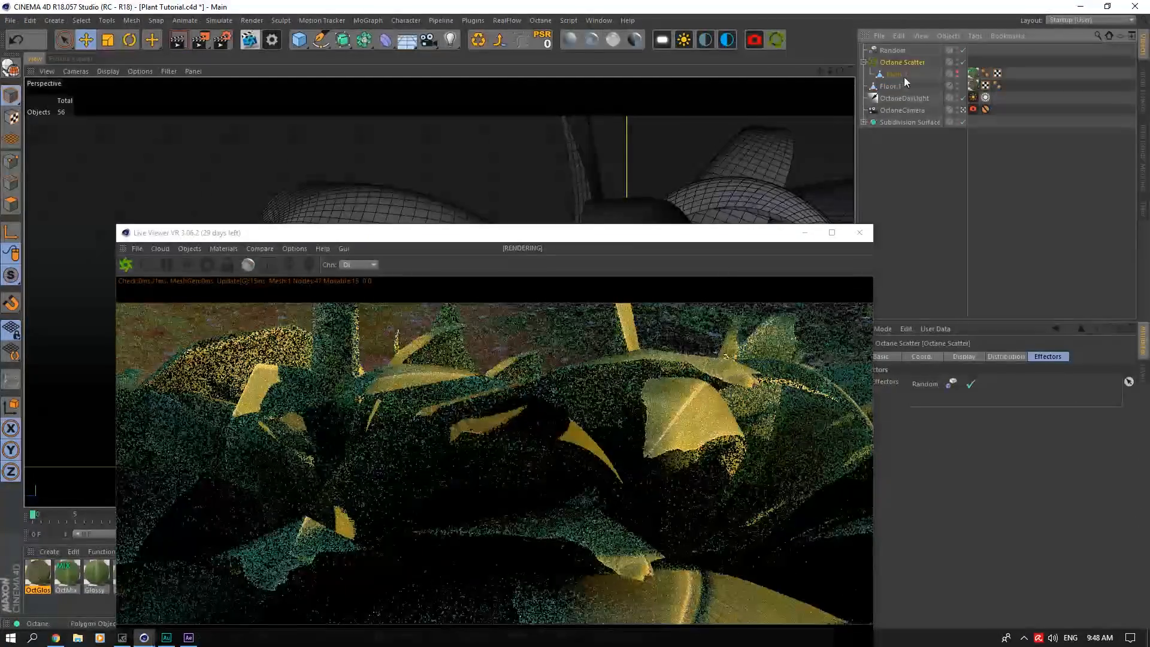
{"action": "left_click", "coordinate": [998, 358]}
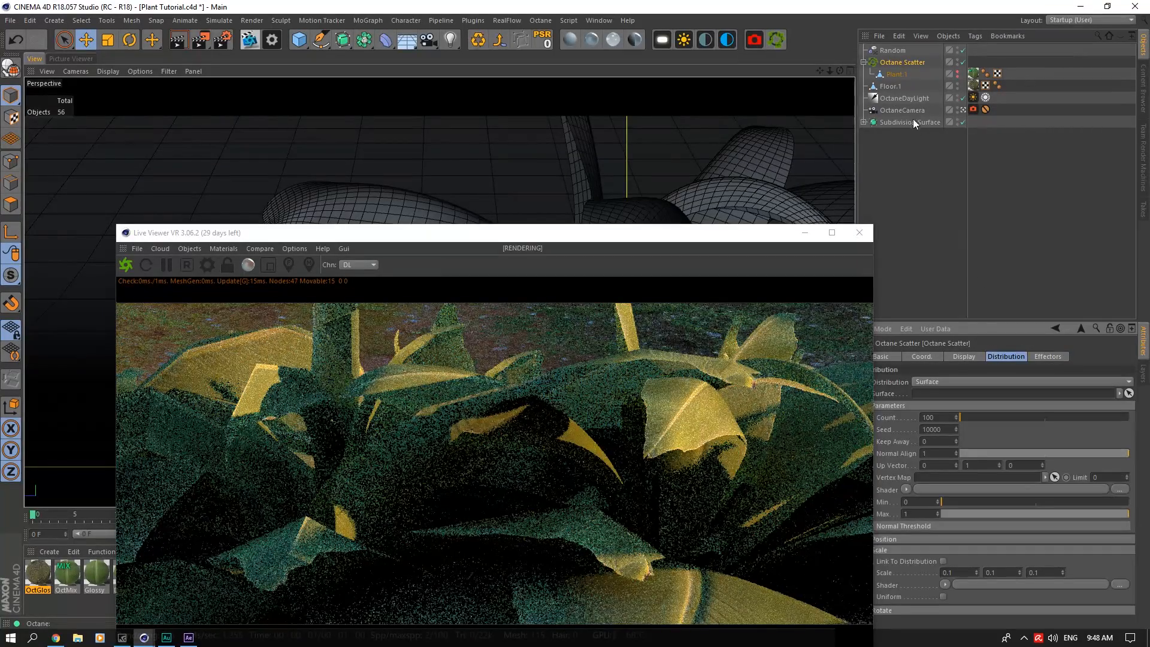
{"action": "left_click_drag", "start_coordinate": [893, 86], "coordinate": [944, 395]}
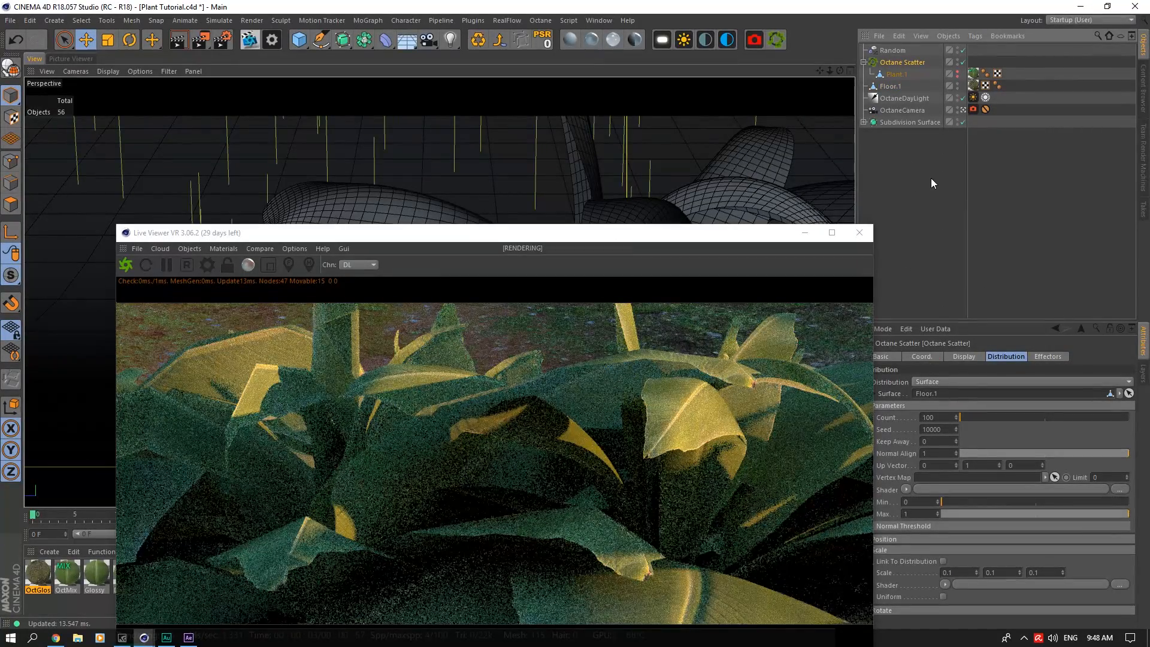
Step: Try different distribution seeds for Octane Scatter in the Live Viewer, settle on 10000, and save the project
{"action": "left_click_drag", "start_coordinate": [677, 233], "coordinate": [571, 84]}
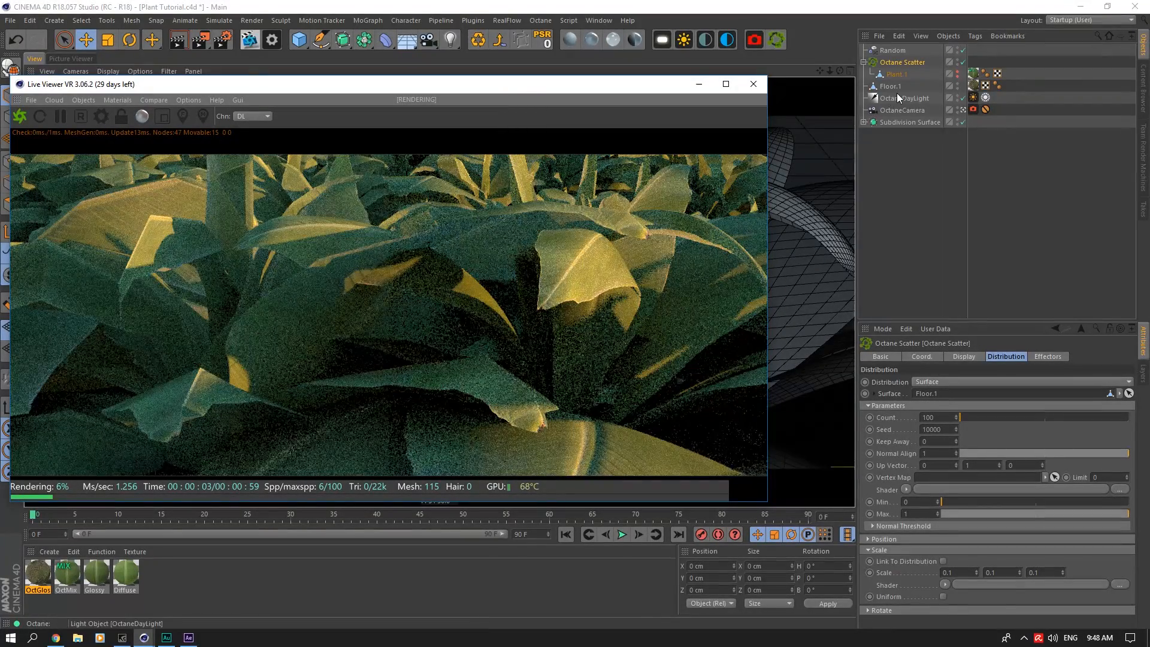
{"action": "left_click", "coordinate": [901, 65]}
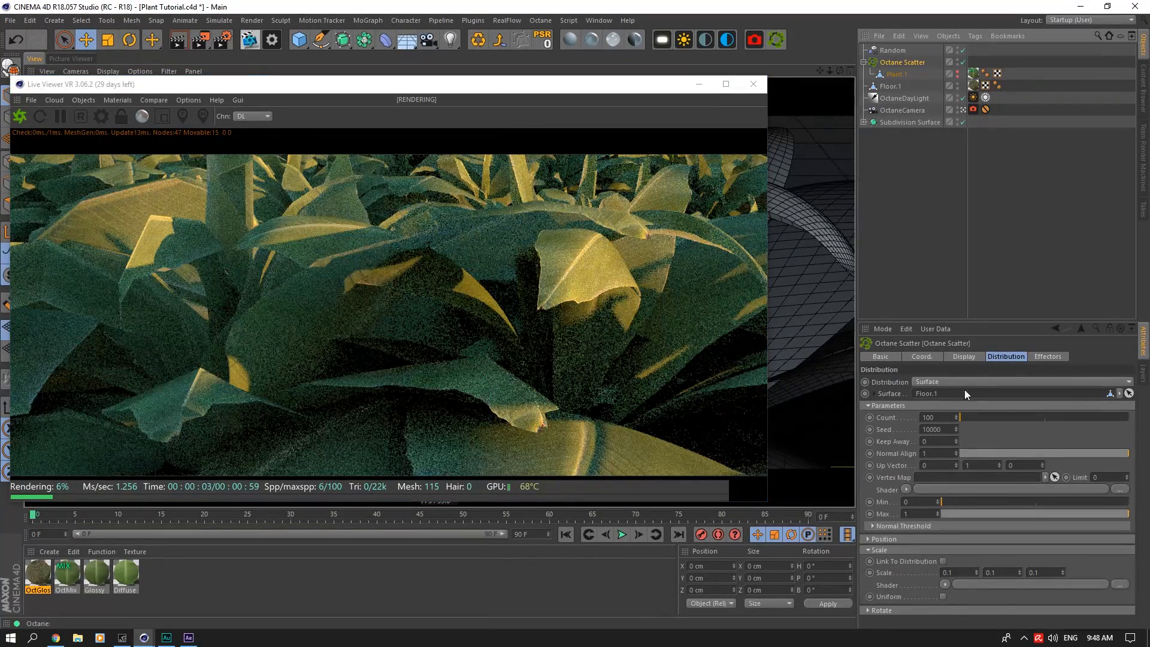
{"action": "left_click", "coordinate": [976, 357]}
{"action": "left_click", "coordinate": [992, 355]}
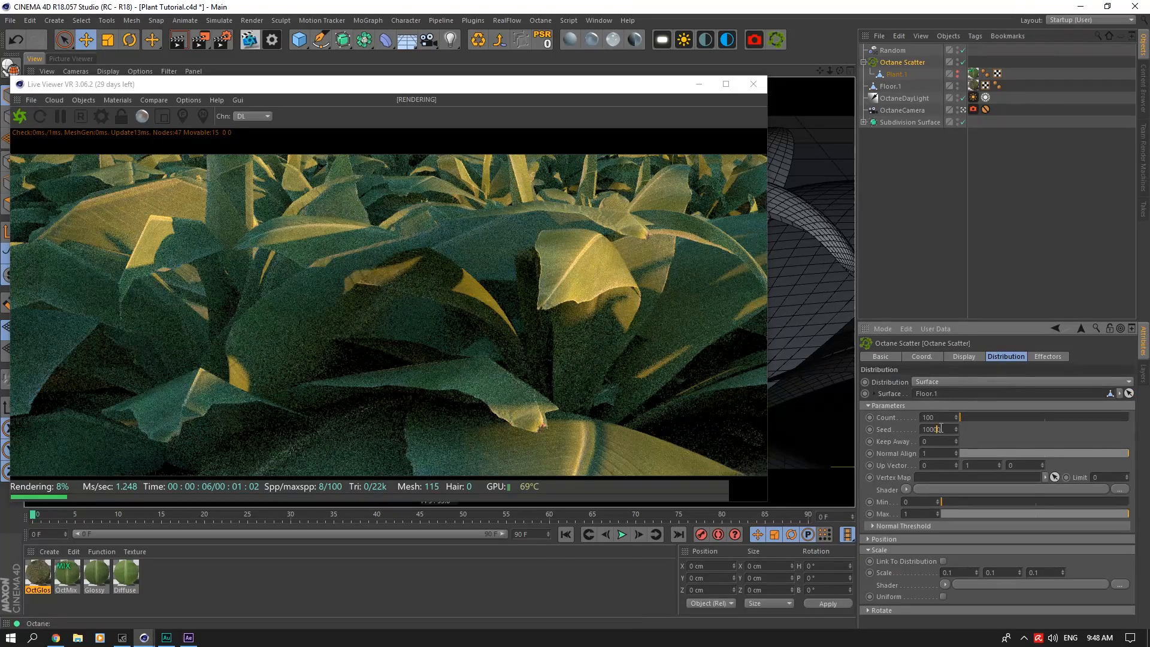
{"action": "scroll", "coordinate": [942, 428], "scroll_direction": "down", "scroll_amount": 1}
{"action": "scroll", "coordinate": [941, 428], "scroll_direction": "down", "scroll_amount": 2}
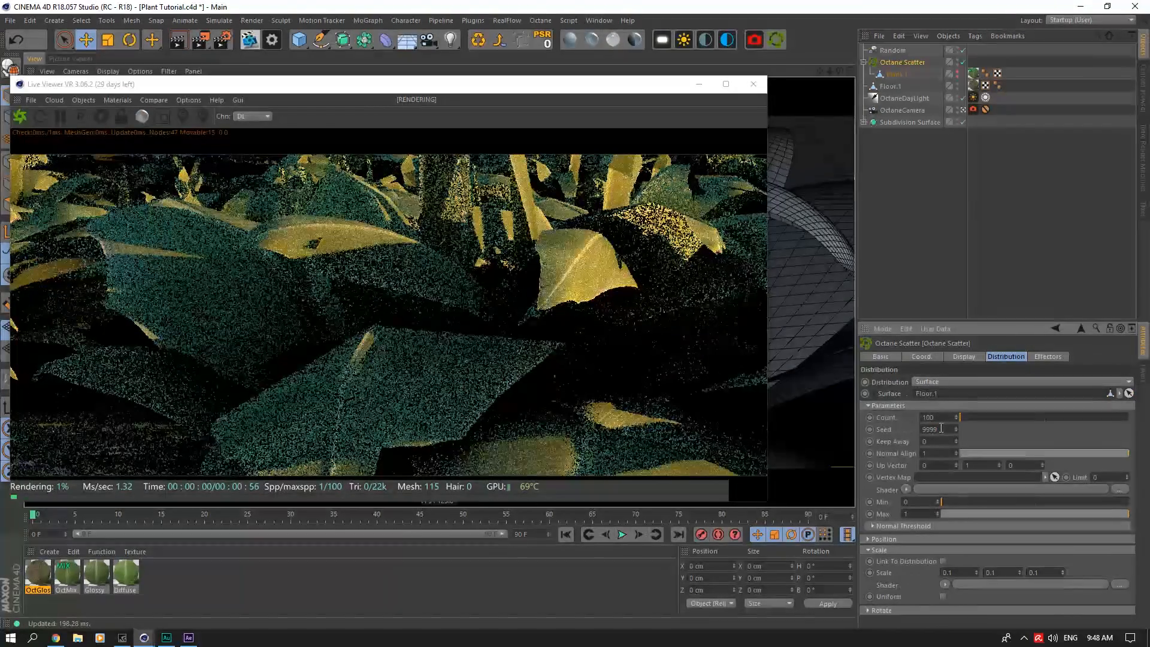
{"action": "scroll", "coordinate": [942, 428], "scroll_direction": "up", "scroll_amount": 2}
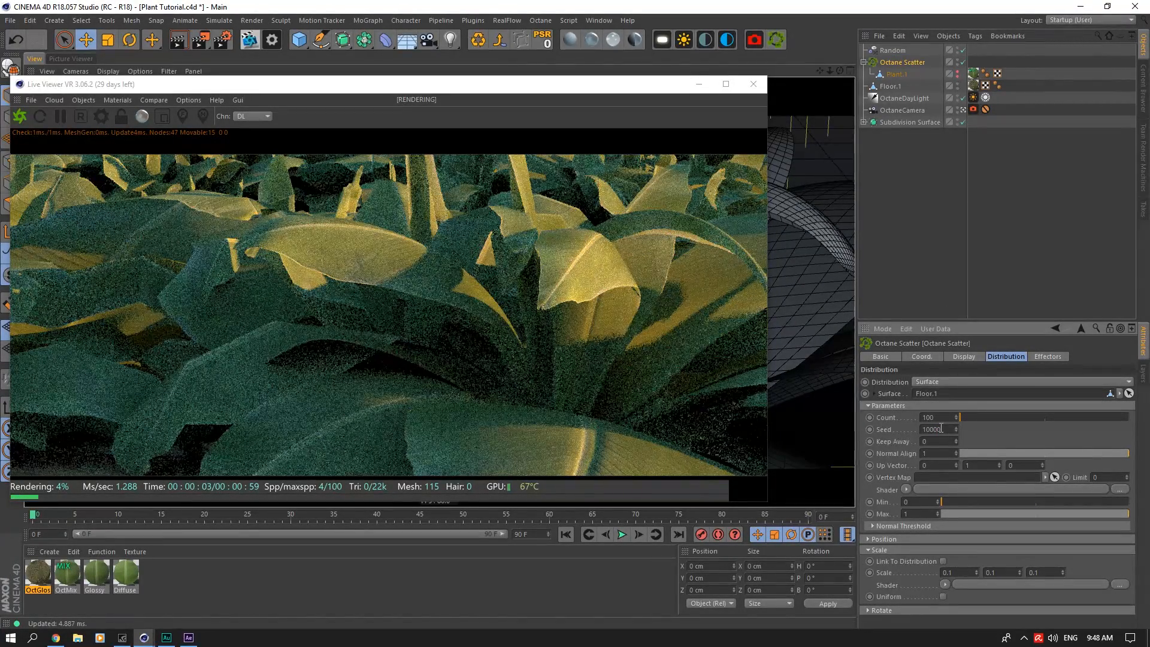
{"action": "key", "text": "ctrl+s"}
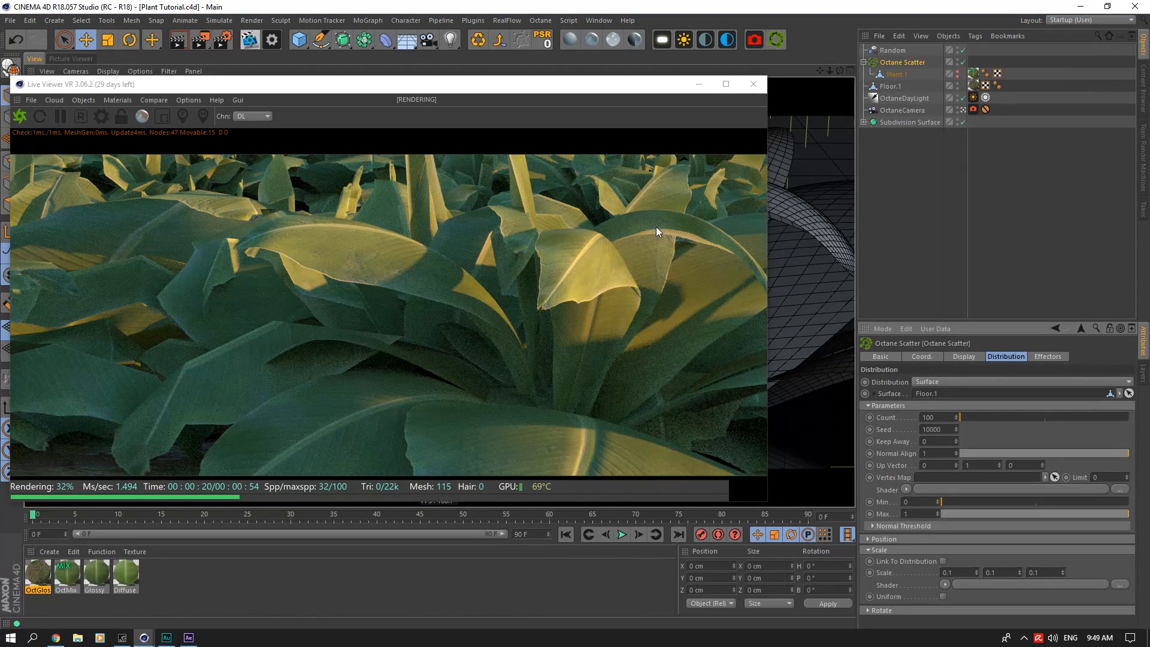
Step: Select OctaneDayLight, collapse the Octane Scatter hierarchy, and reposition the Live Viewer over the viewport
{"action": "left_click", "coordinate": [912, 101]}
{"action": "left_click", "coordinate": [864, 61]}
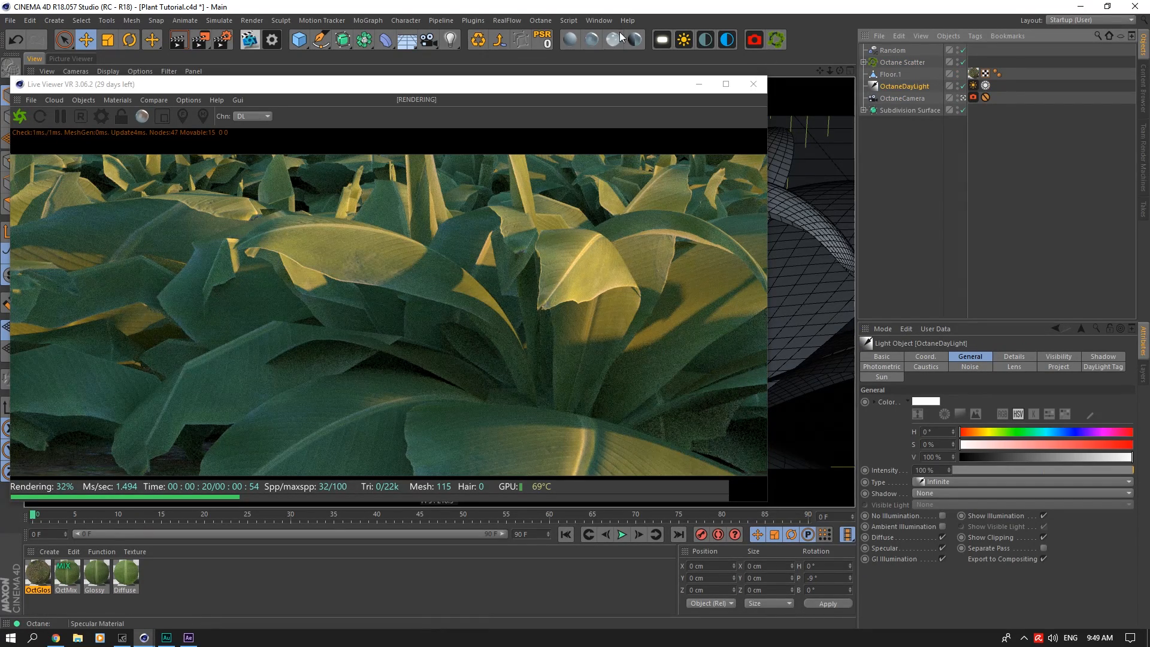
{"action": "left_click_drag", "start_coordinate": [615, 87], "coordinate": [642, 70]}
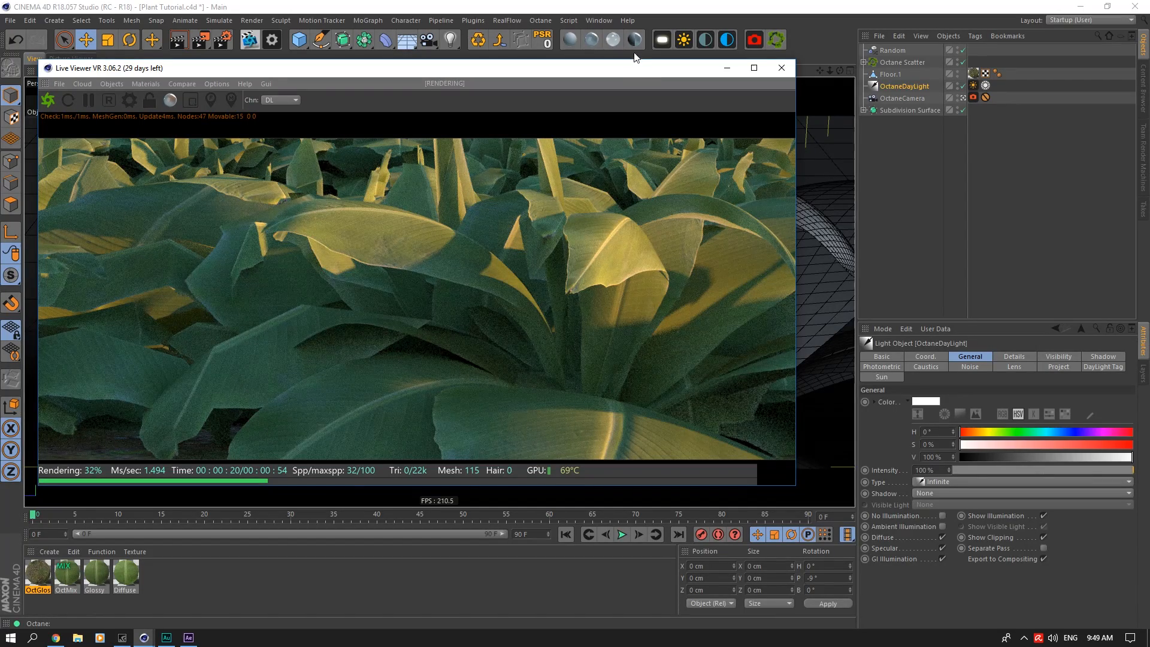
Step: Add an OctaneSky above OctaneDayLight and load HdrSkyCloudy008_HDR_3K.exr from the Poliigon HDRI folder as its environment texture
{"action": "left_click", "coordinate": [727, 39]}
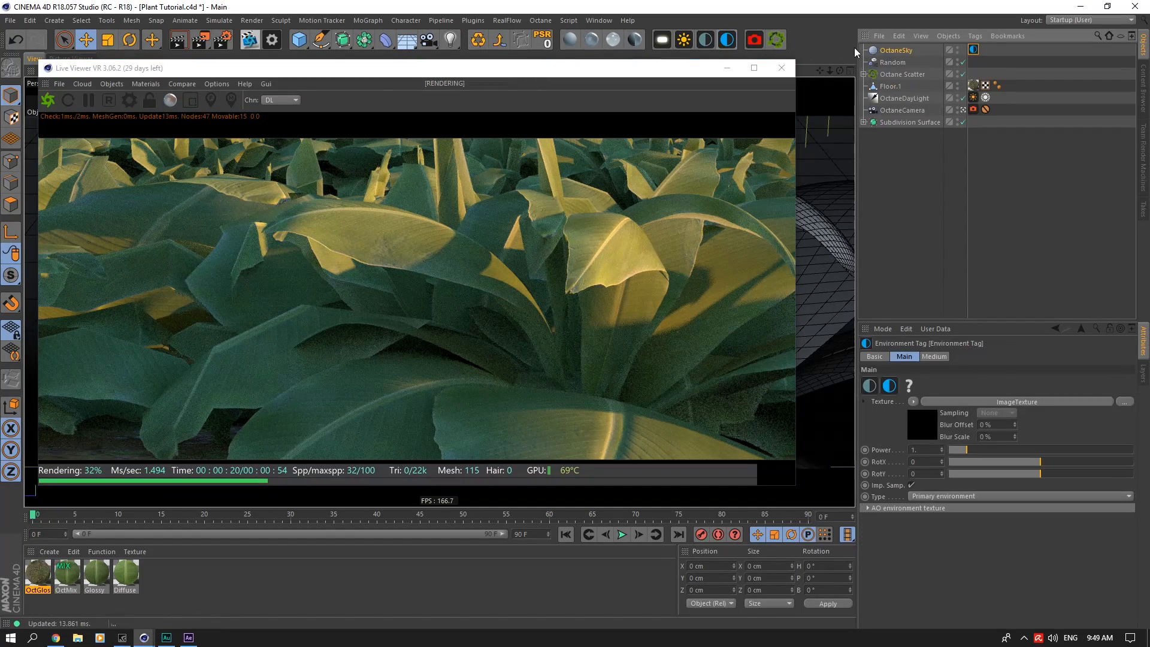
{"action": "left_click_drag", "start_coordinate": [902, 95], "coordinate": [902, 94]}
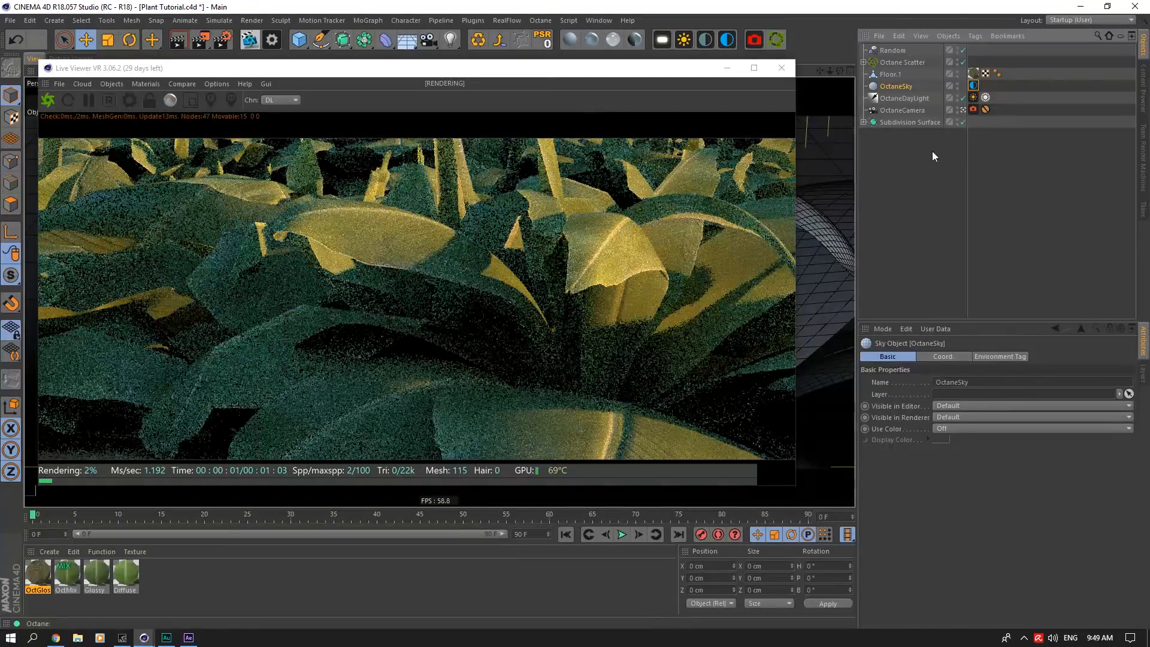
{"action": "left_click", "coordinate": [999, 357]}
{"action": "left_click", "coordinate": [992, 423]}
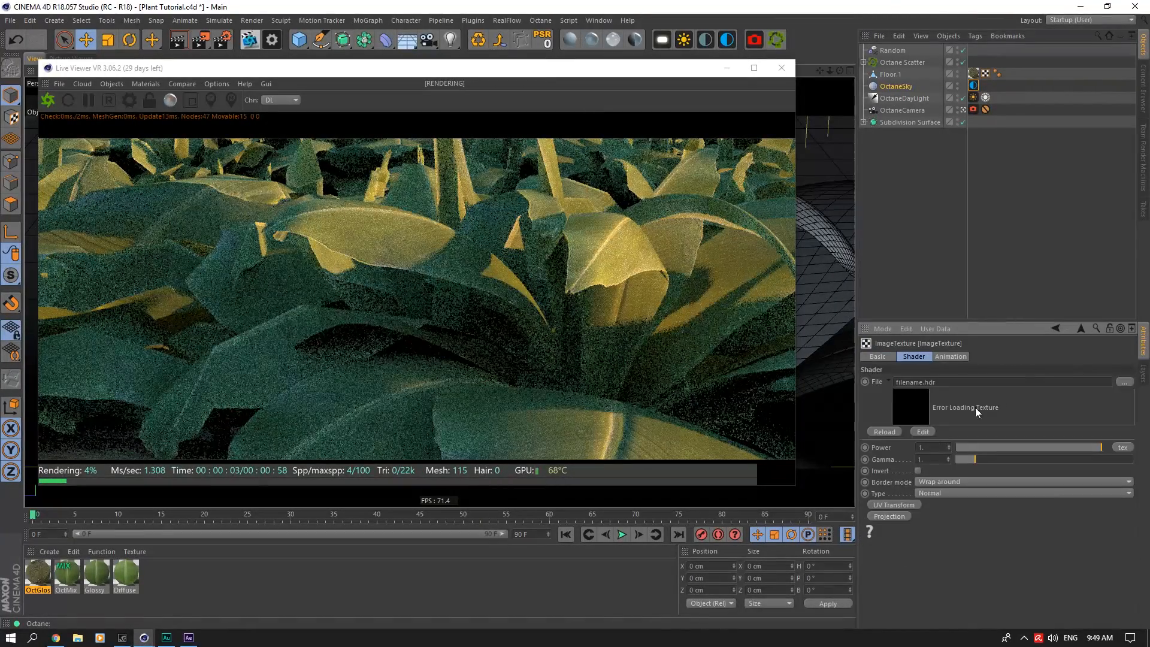
{"action": "left_click", "coordinate": [1124, 382]}
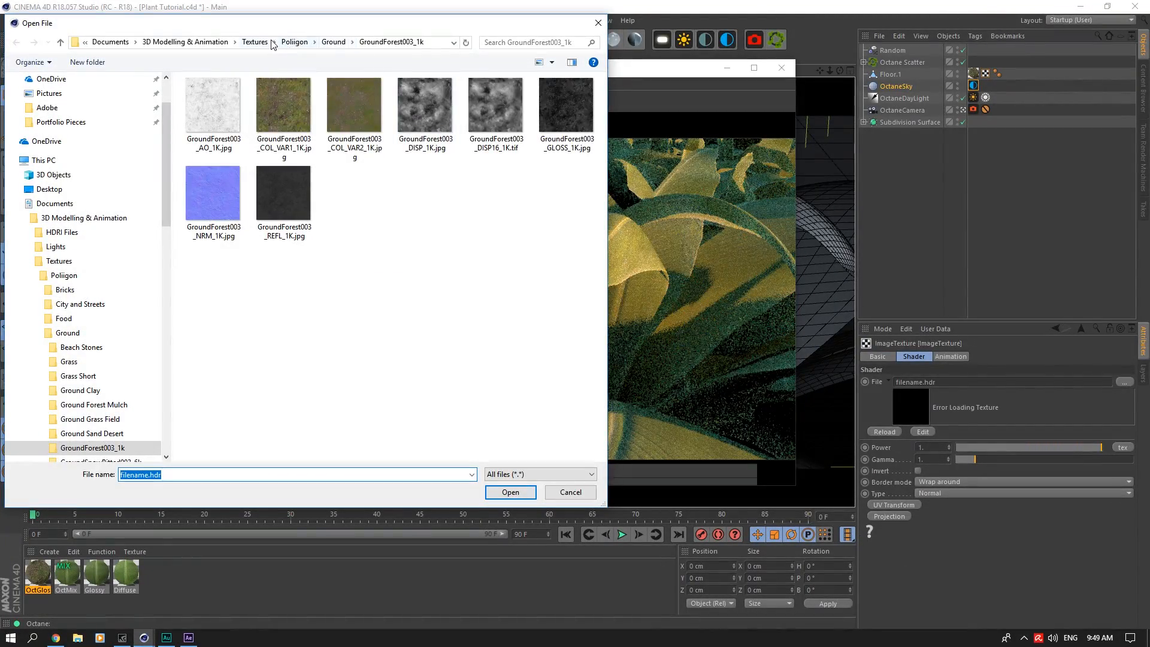
{"action": "left_click", "coordinate": [294, 42]}
{"action": "double_click", "coordinate": [496, 113]}
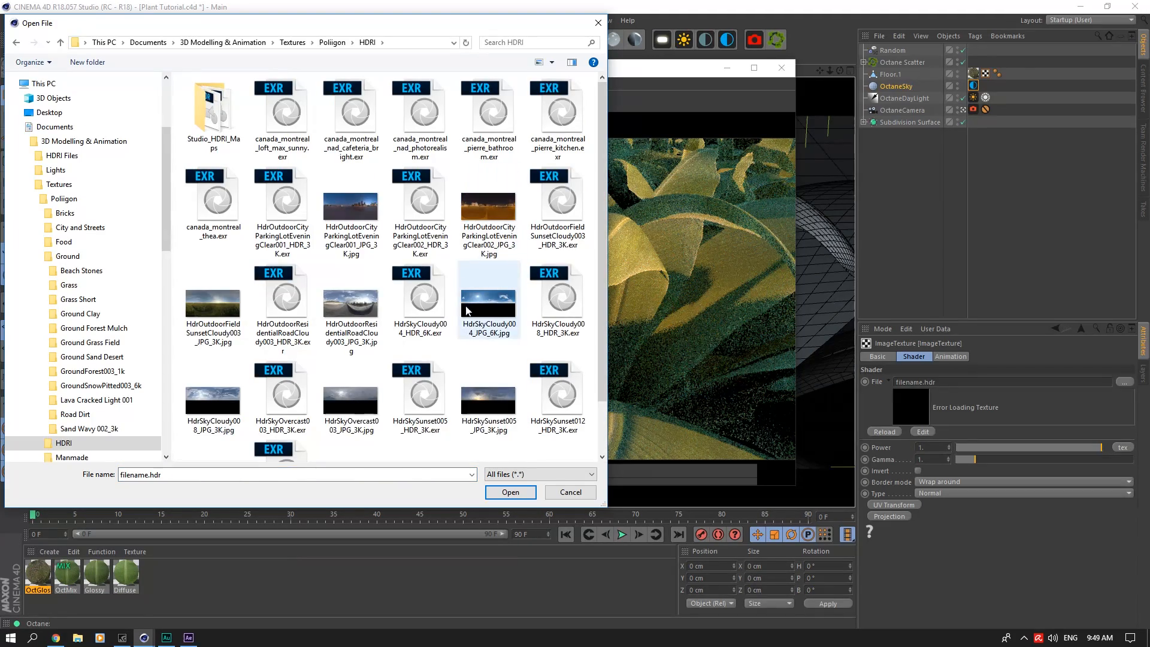
{"action": "left_click", "coordinate": [561, 303]}
{"action": "left_click", "coordinate": [510, 492]}
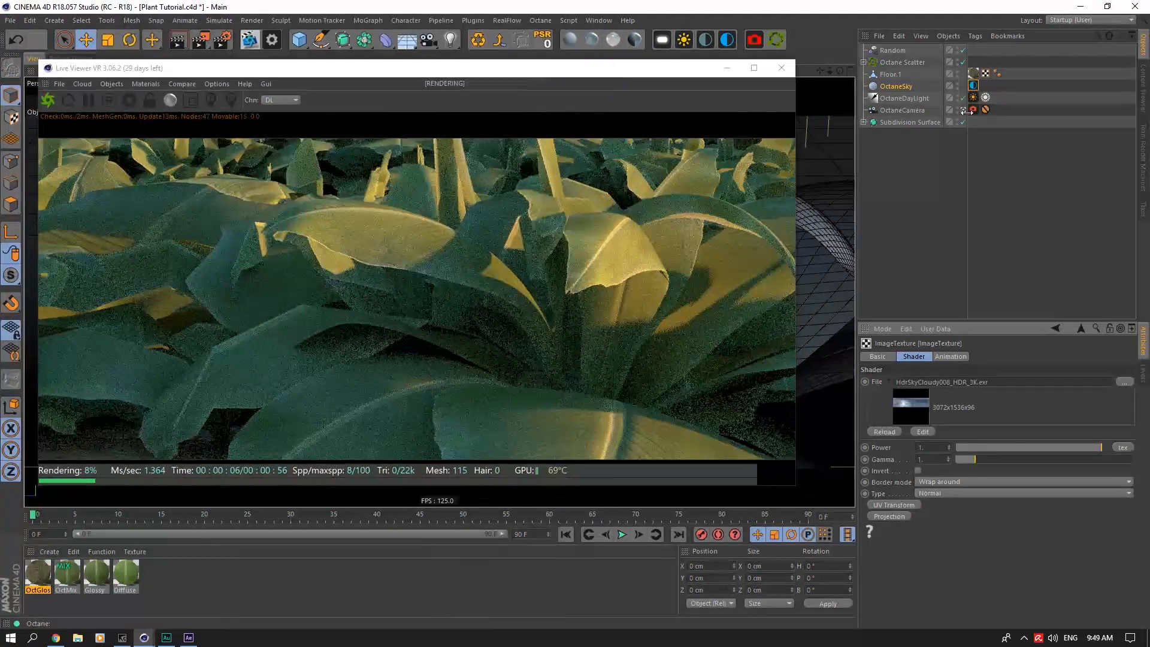
Step: Enable Mix sky texture on the DayLight tag and set OctaneDayLight's pitch rotation to -5°
{"action": "left_click", "coordinate": [974, 98]}
{"action": "left_click", "coordinate": [923, 531]}
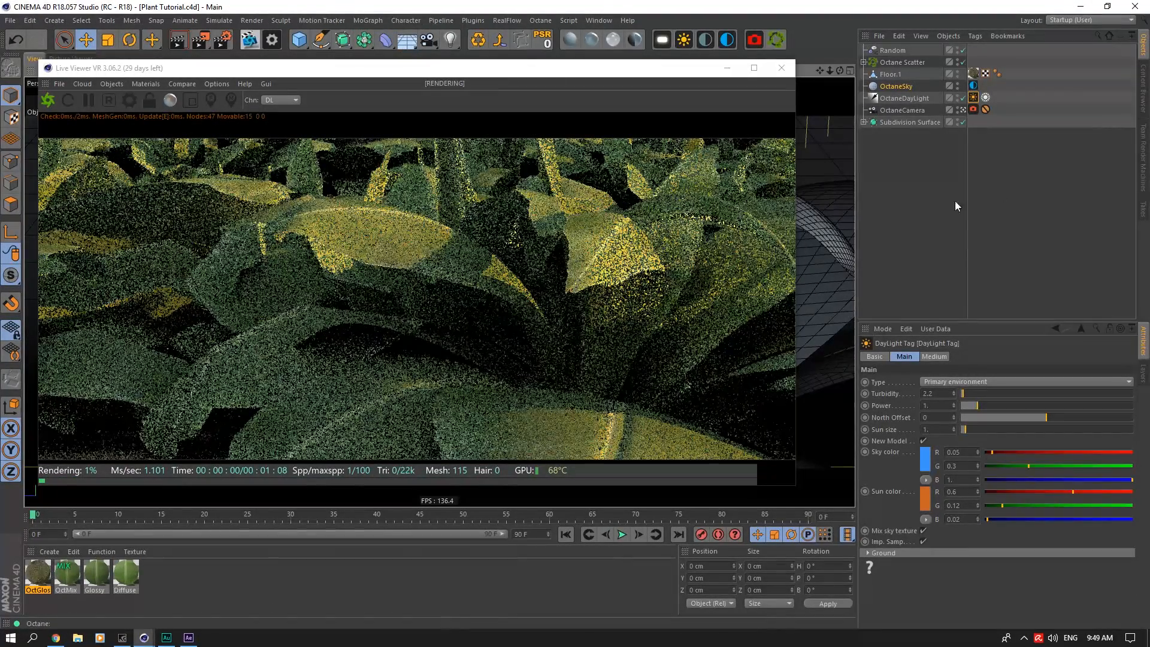
{"action": "left_click", "coordinate": [905, 98]}
{"action": "left_click", "coordinate": [926, 356]}
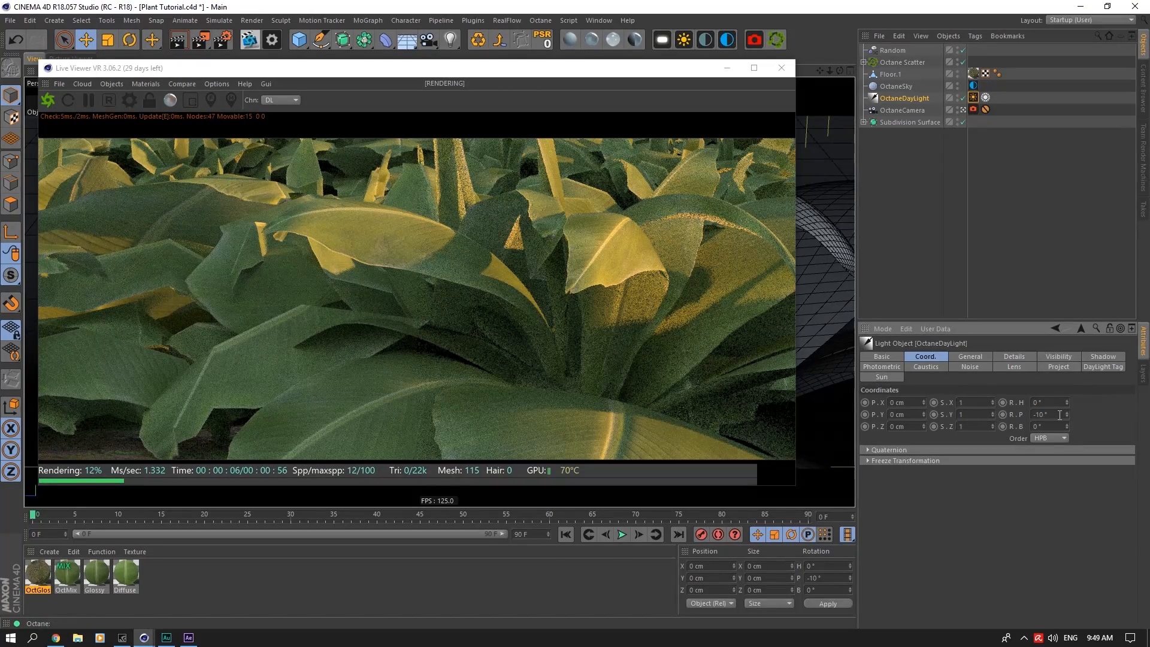
{"action": "key", "text": "BackSpace"}
{"action": "type", "text": "5"}
{"action": "key", "text": "Return"}
{"action": "left_click", "coordinate": [1060, 414]}
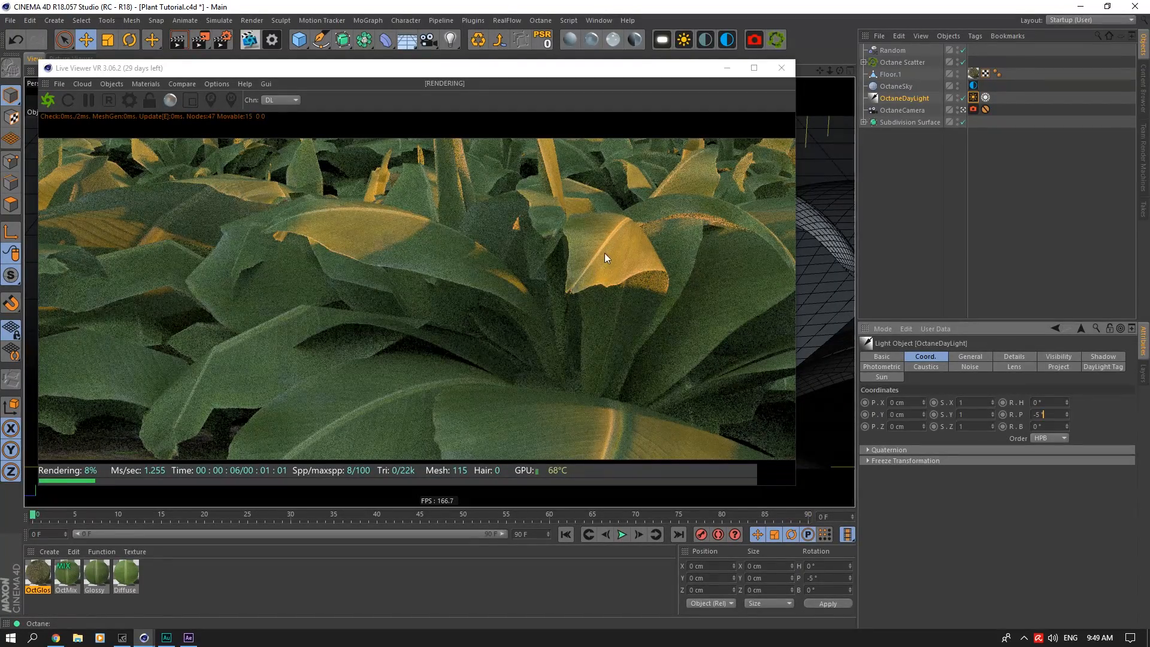
Step: In OctaneCamera's Thinlens settings, try depth of field with a focus point picked in the Live Viewer and an f-stop of 1
{"action": "left_click", "coordinate": [974, 110]}
{"action": "left_click", "coordinate": [1032, 358]}
{"action": "left_click", "coordinate": [1010, 358]}
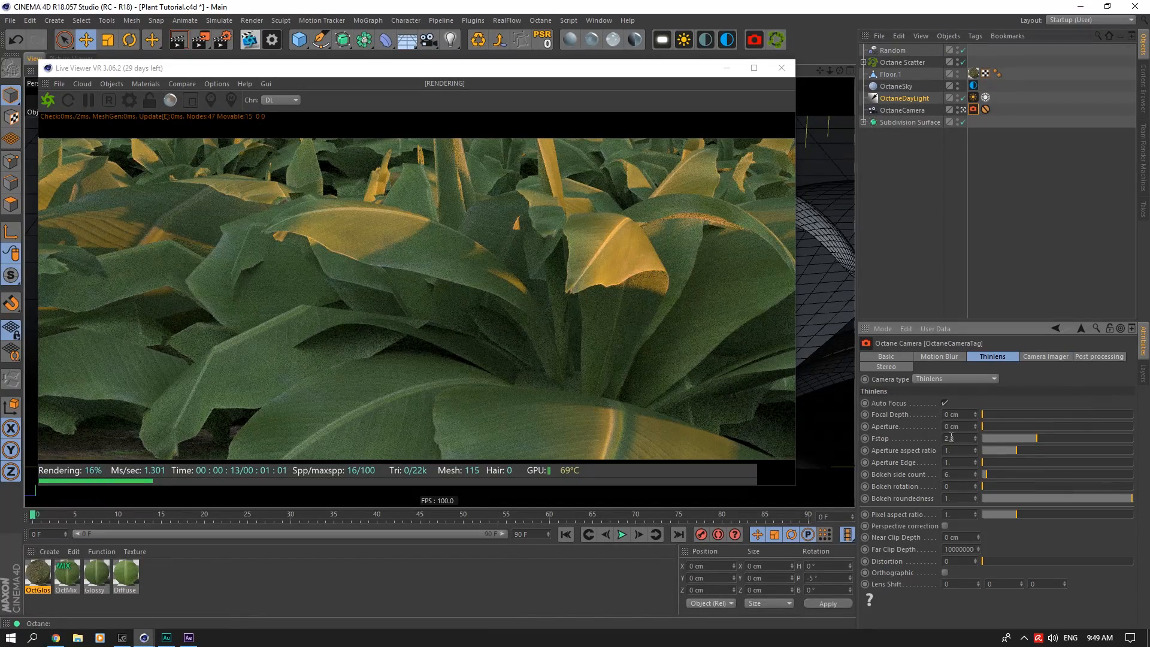
{"action": "left_click", "coordinate": [953, 438]}
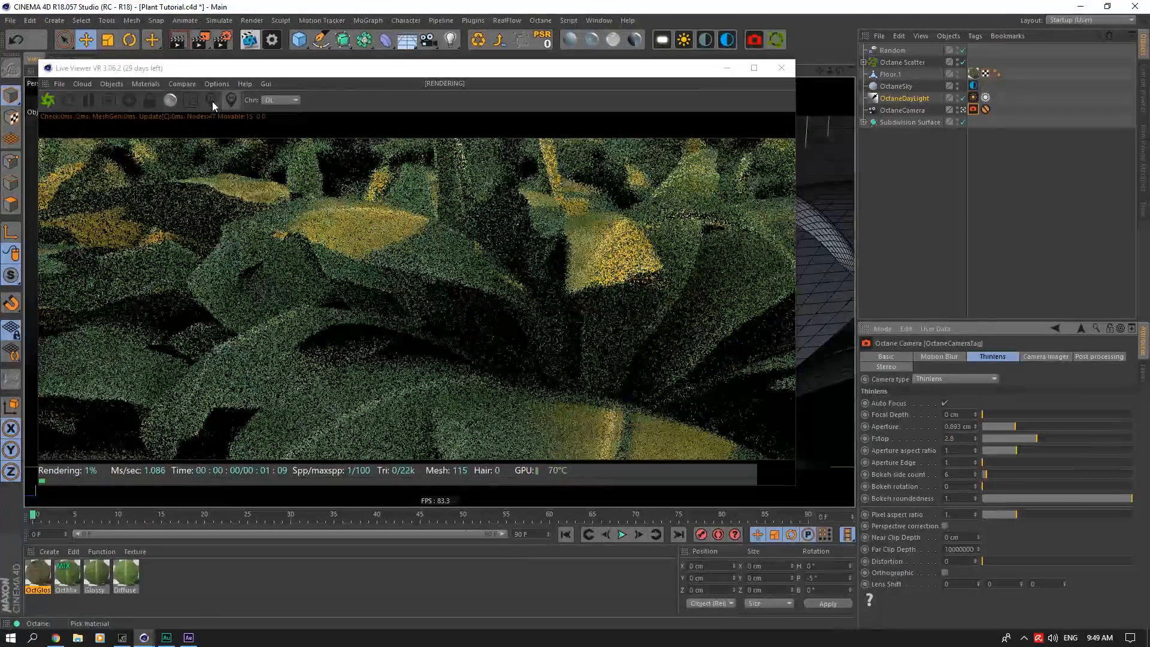
{"action": "left_click", "coordinate": [210, 100]}
{"action": "left_click", "coordinate": [360, 176]}
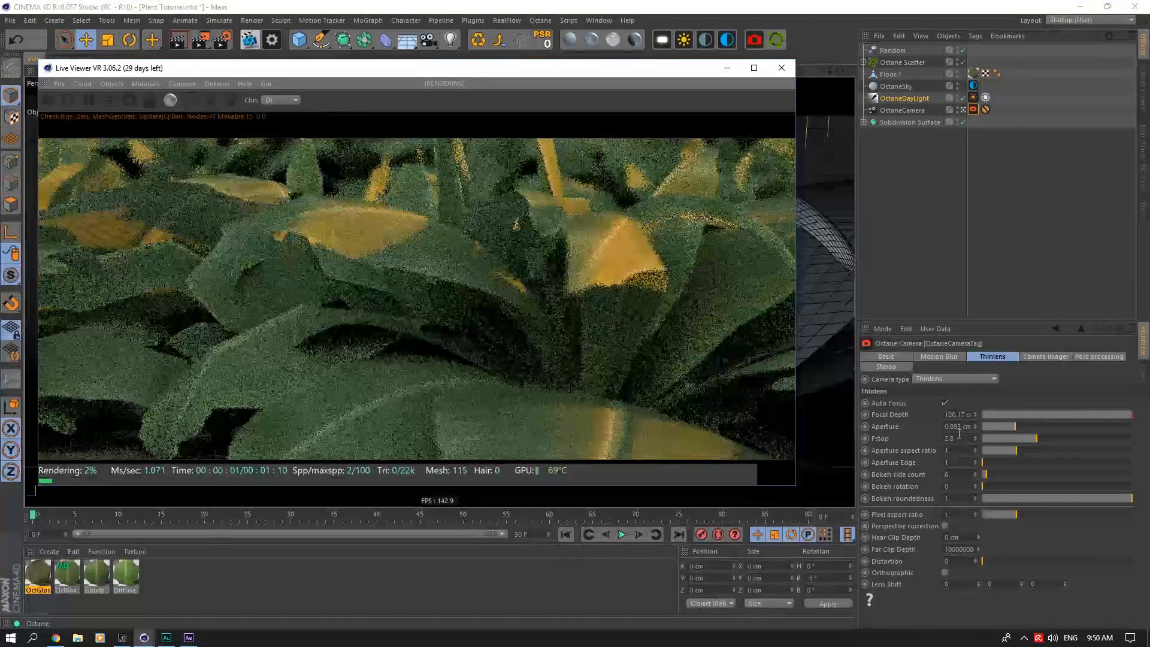
{"action": "left_click", "coordinate": [959, 434]}
{"action": "type", "text": "1"}
{"action": "key", "text": "Return"}
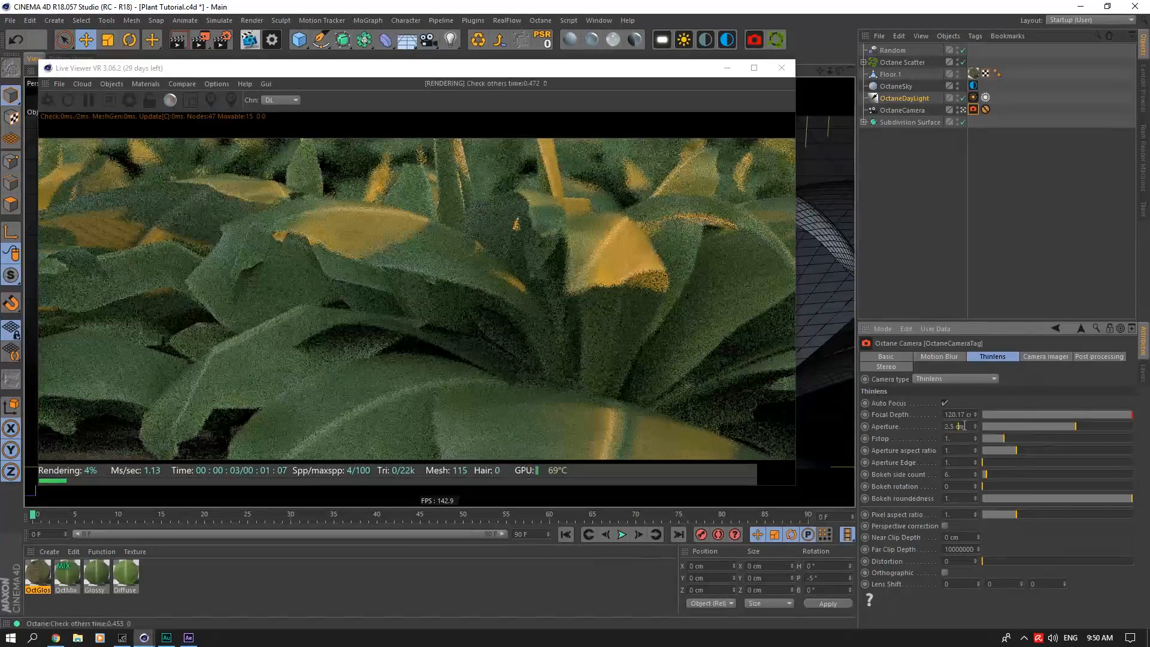
Step: Pick new focus points in the Live Viewer and turn off Auto Focus on the Octane camera
{"action": "left_click", "coordinate": [211, 100]}
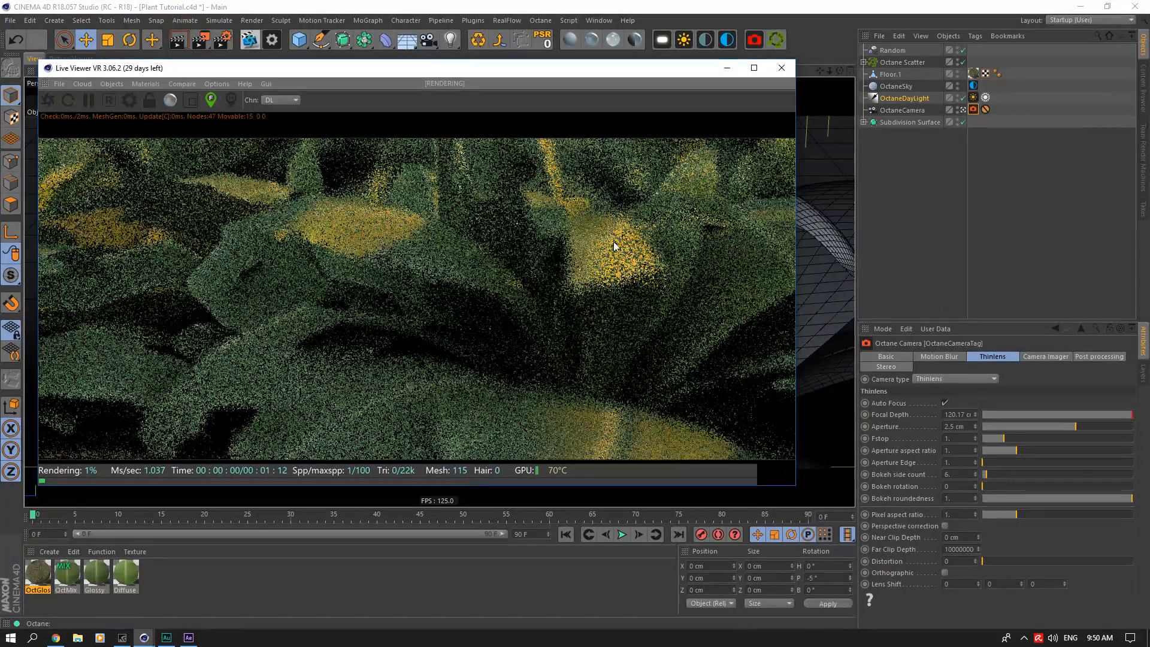
{"action": "left_click", "coordinate": [669, 142]}
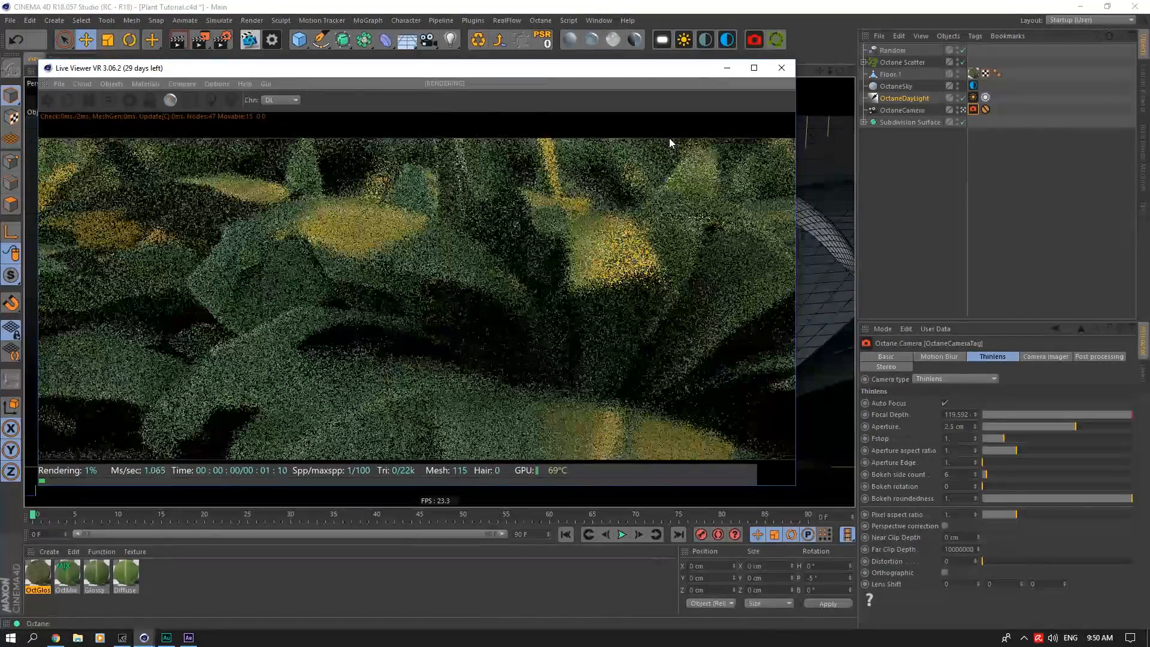
{"action": "left_click", "coordinate": [211, 101]}
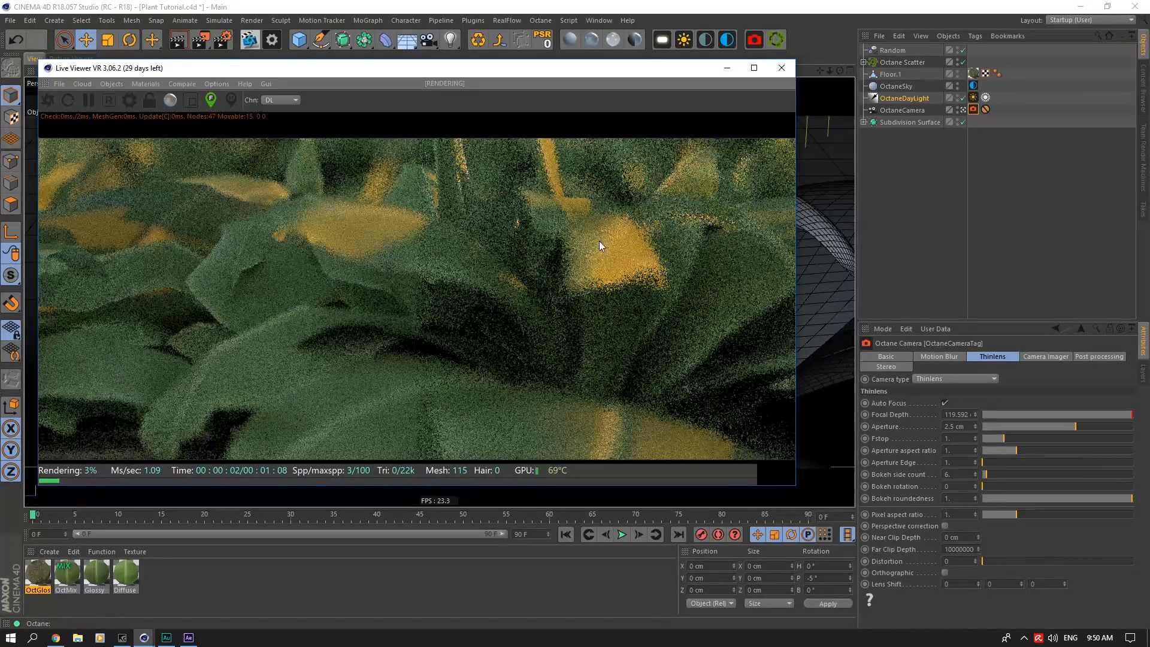
{"action": "left_click", "coordinate": [946, 403]}
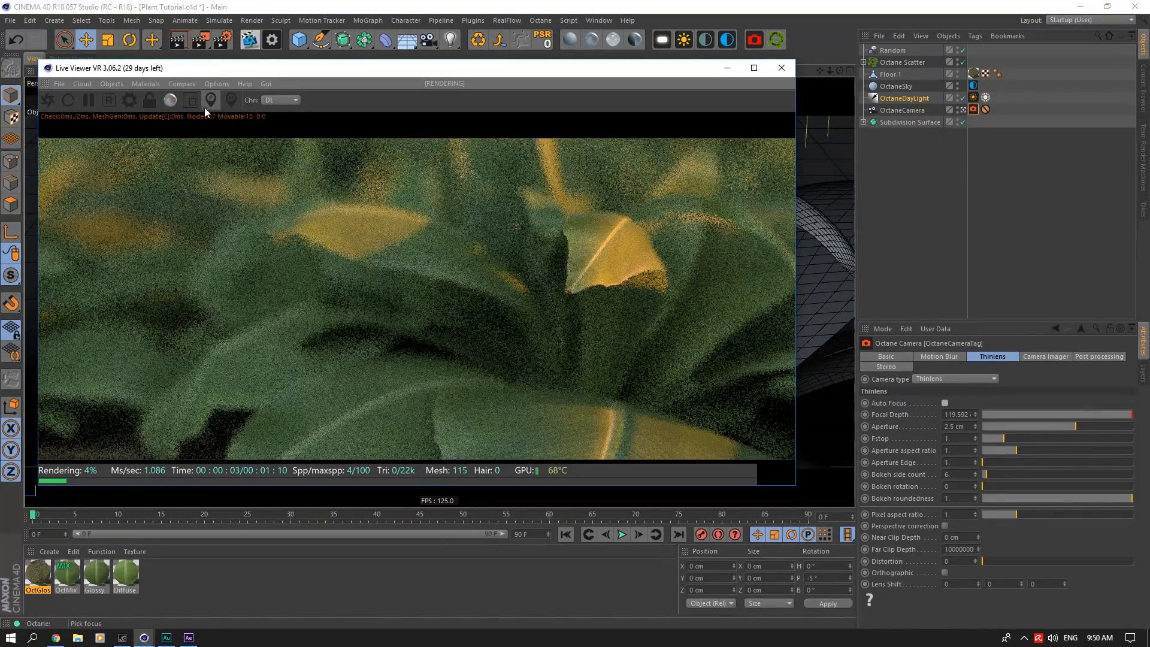
Step: Set the Octane camera's aperture to 0 cm to remove the depth of field
{"action": "left_click", "coordinate": [955, 436]}
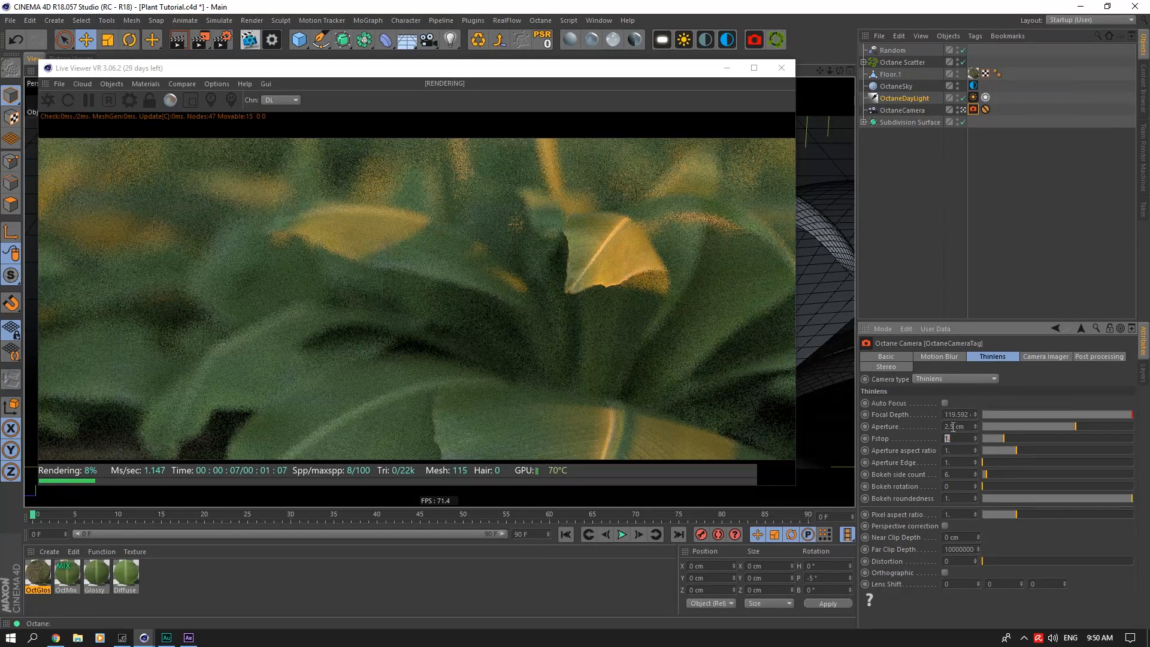
{"action": "double_click", "coordinate": [956, 427]}
{"action": "type", "text": "3"}
{"action": "key", "text": "Return"}
{"action": "type", "text": "0"}
{"action": "key", "text": "Return"}
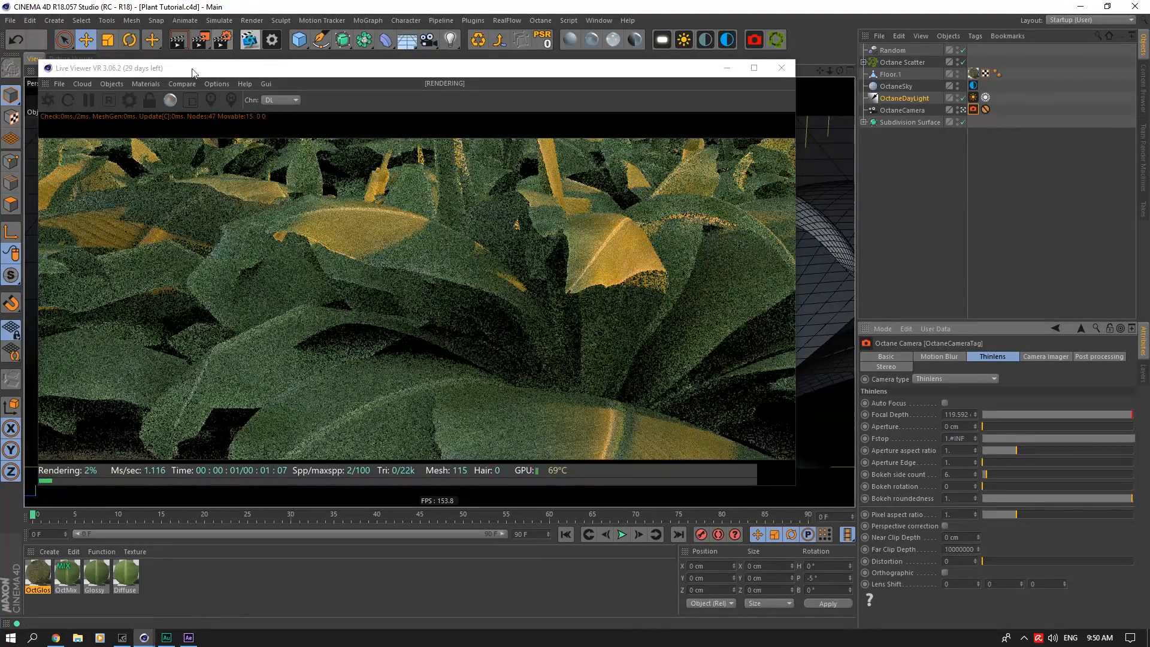
Step: Open the Octane Settings and examine the Pathtracing kernel values
{"action": "left_click", "coordinate": [224, 41]}
{"action": "left_click_drag", "start_coordinate": [118, 12], "coordinate": [720, 91]}
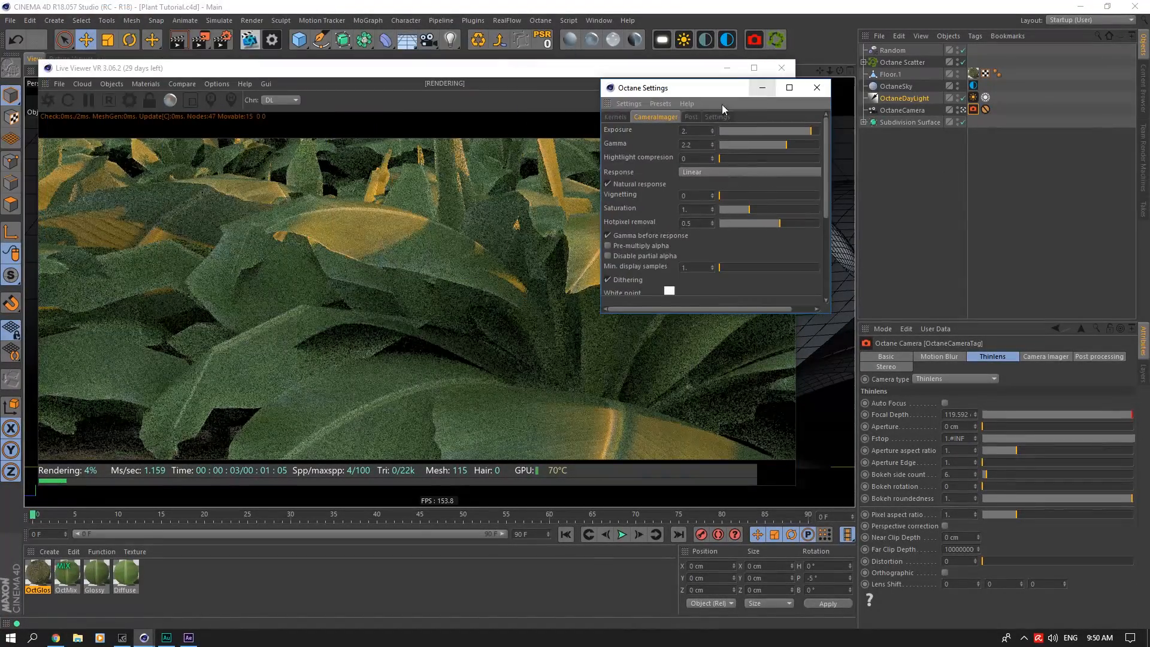
{"action": "left_click", "coordinate": [623, 118]}
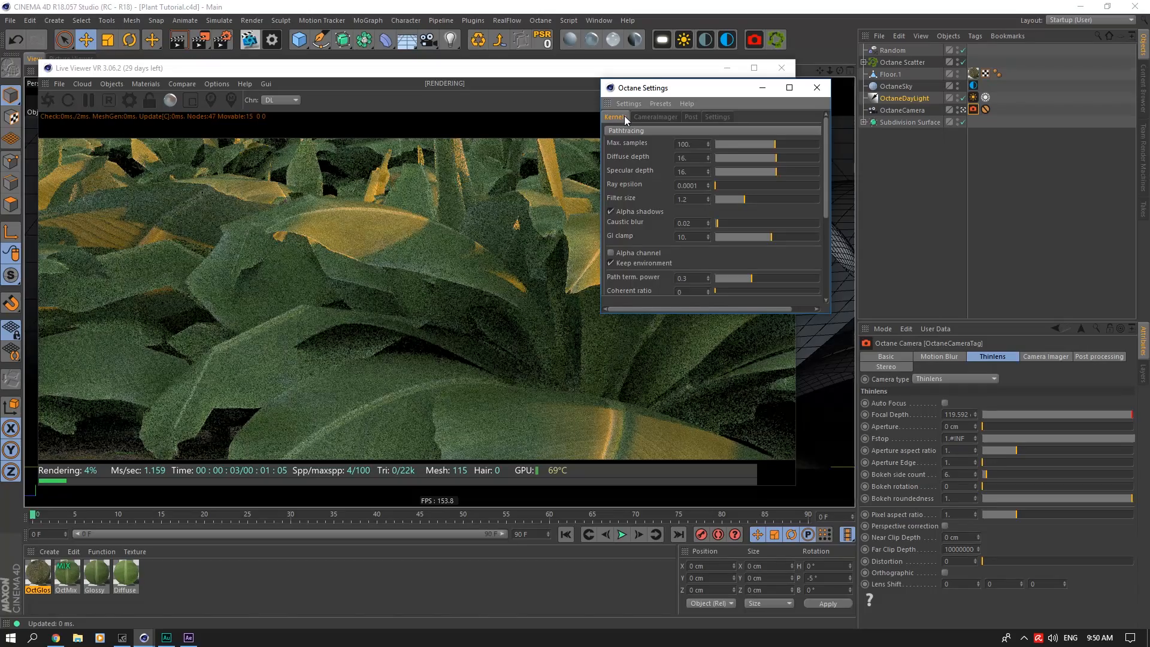
Step: Enable Octane Renderer's render passes in the Render Settings and expand the Info passes options
{"action": "left_click", "coordinate": [223, 40]}
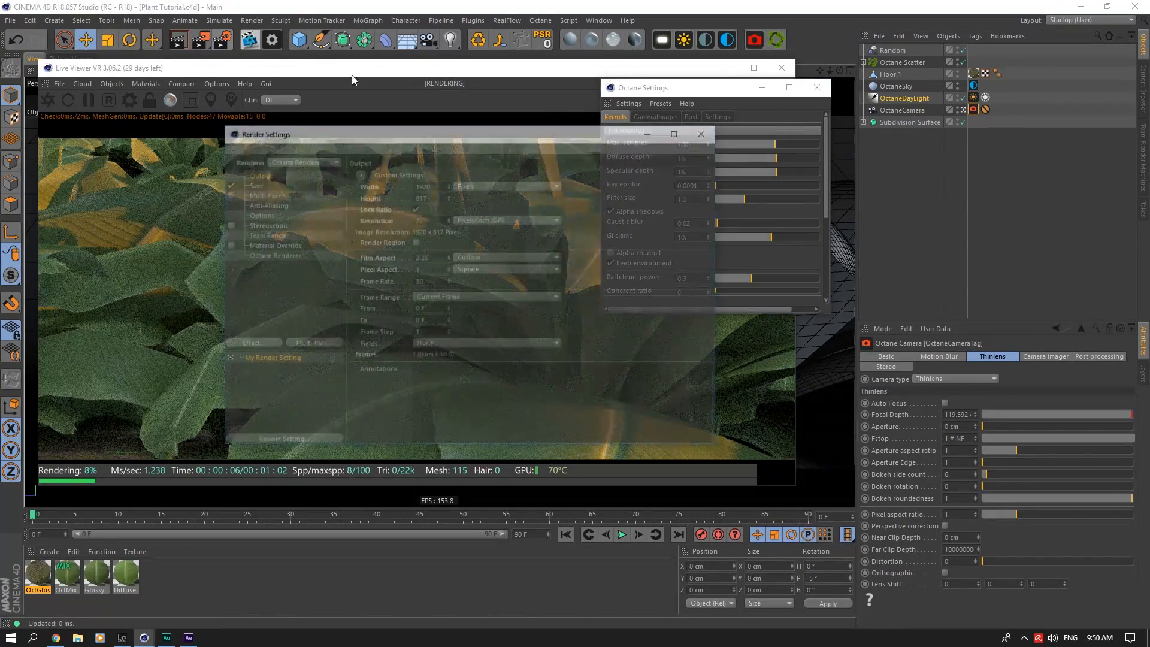
{"action": "left_click_drag", "start_coordinate": [574, 135], "coordinate": [954, 206]}
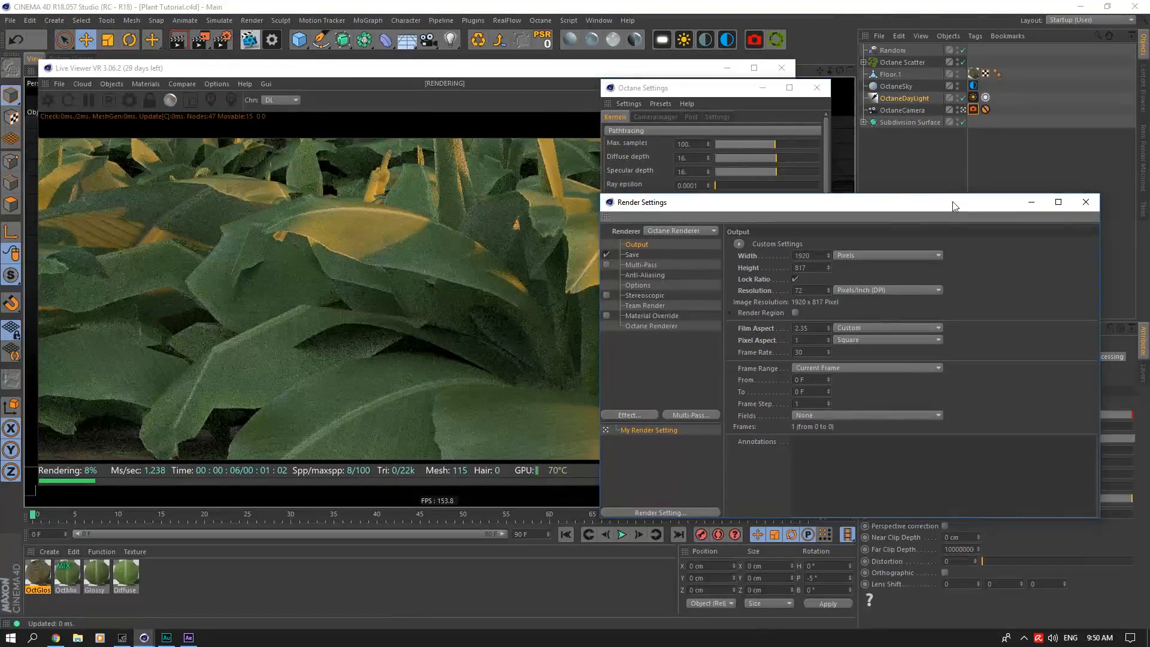
{"action": "left_click_drag", "start_coordinate": [748, 207], "coordinate": [772, 267]}
{"action": "left_click", "coordinate": [695, 385]}
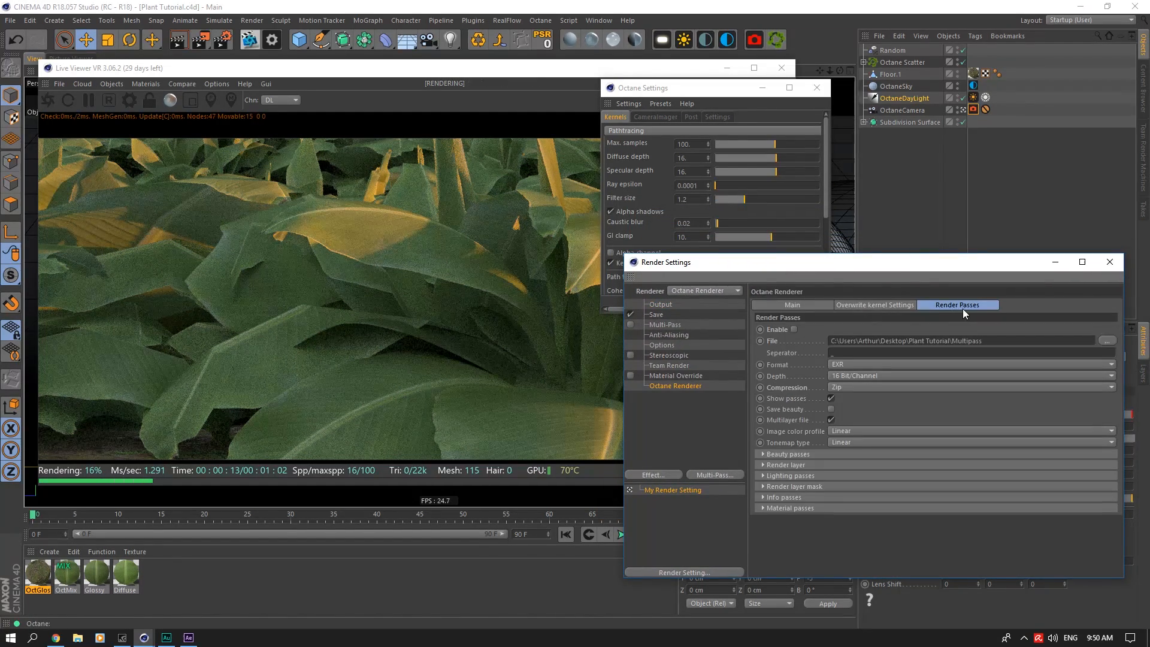
{"action": "left_click", "coordinate": [797, 330]}
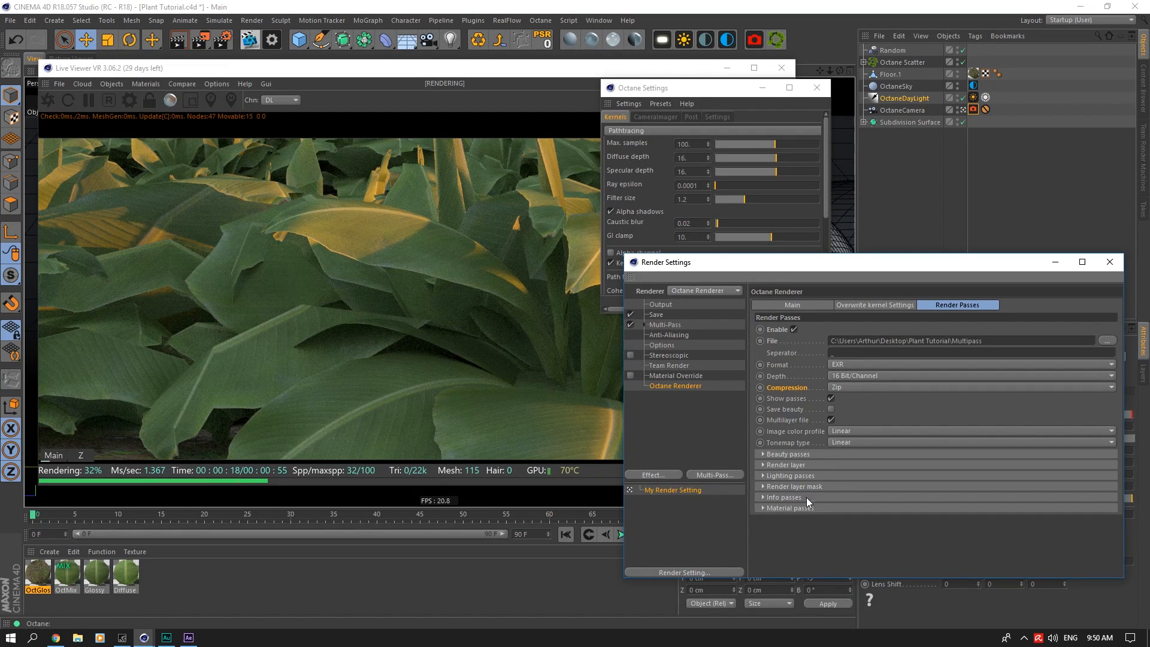
{"action": "left_click", "coordinate": [782, 497]}
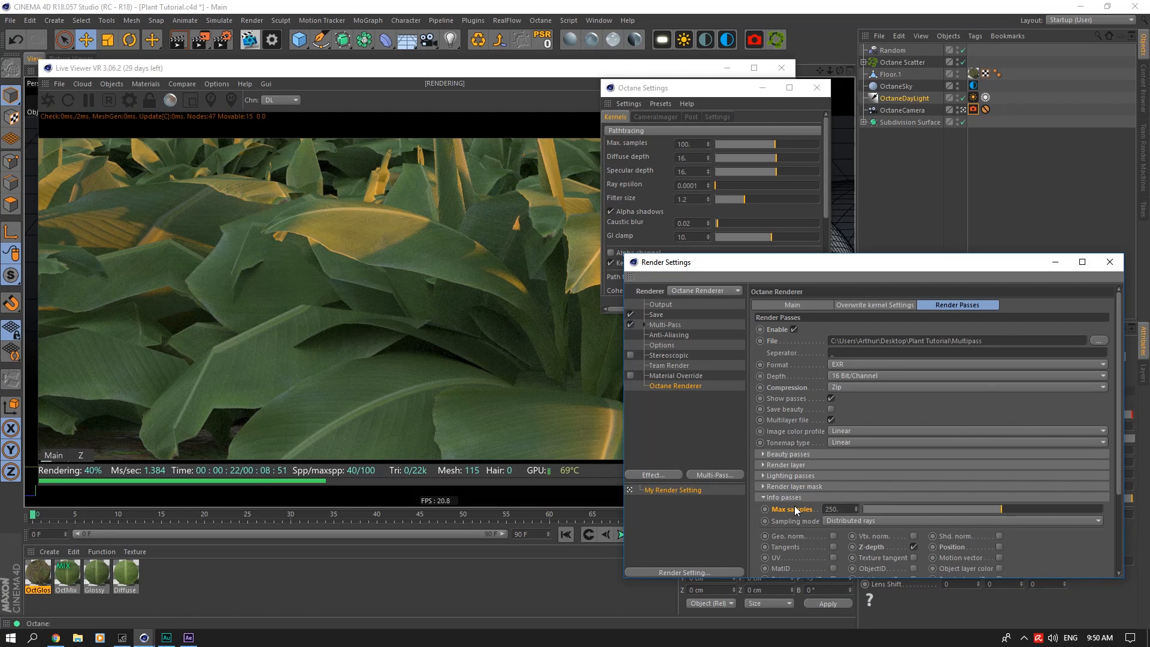
Step: Preview the Z-depth pass in the Live Viewer, closing Render Settings, and return to the Main pass
{"action": "left_click", "coordinate": [78, 455]}
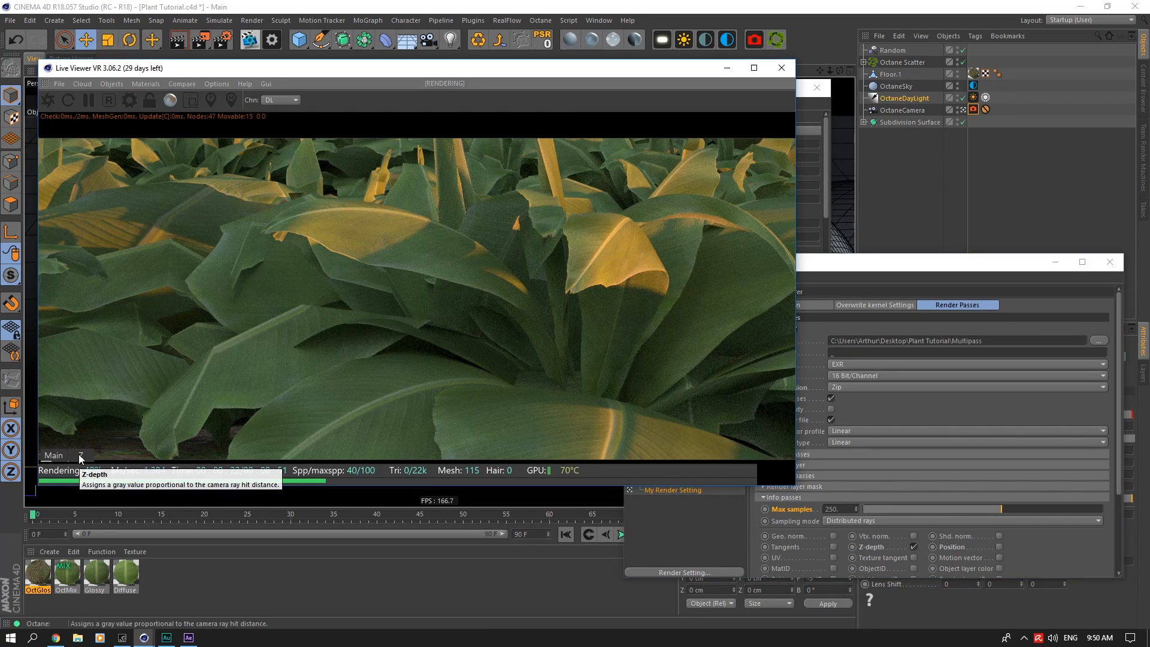
{"action": "left_click", "coordinate": [79, 455]}
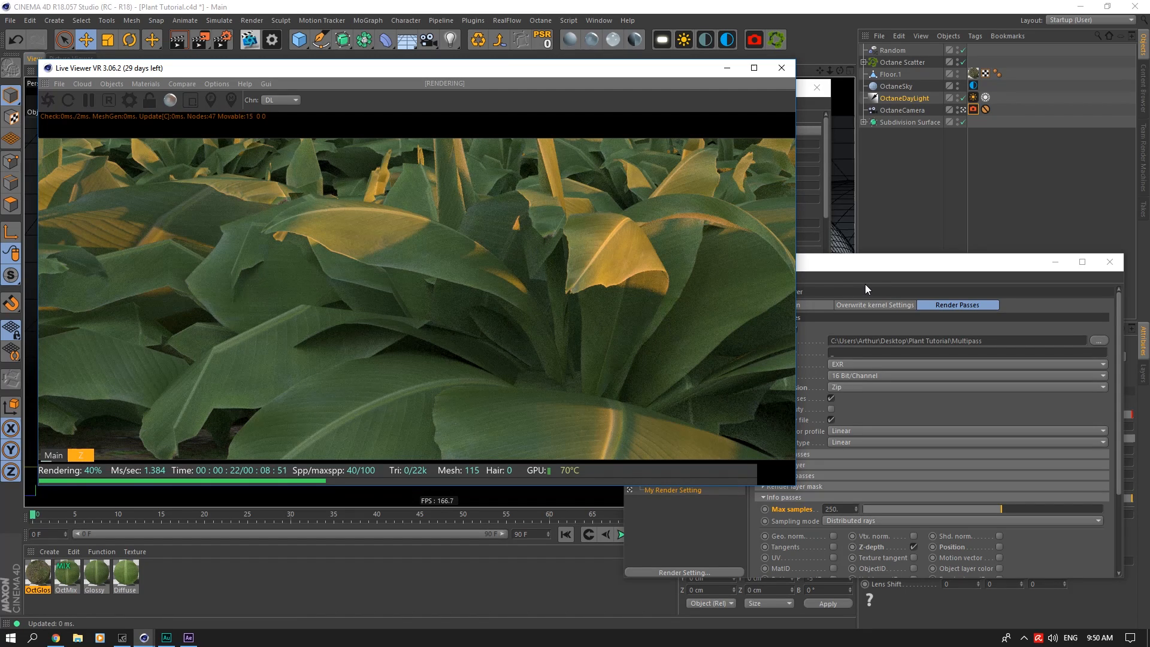
{"action": "left_click", "coordinate": [1101, 262]}
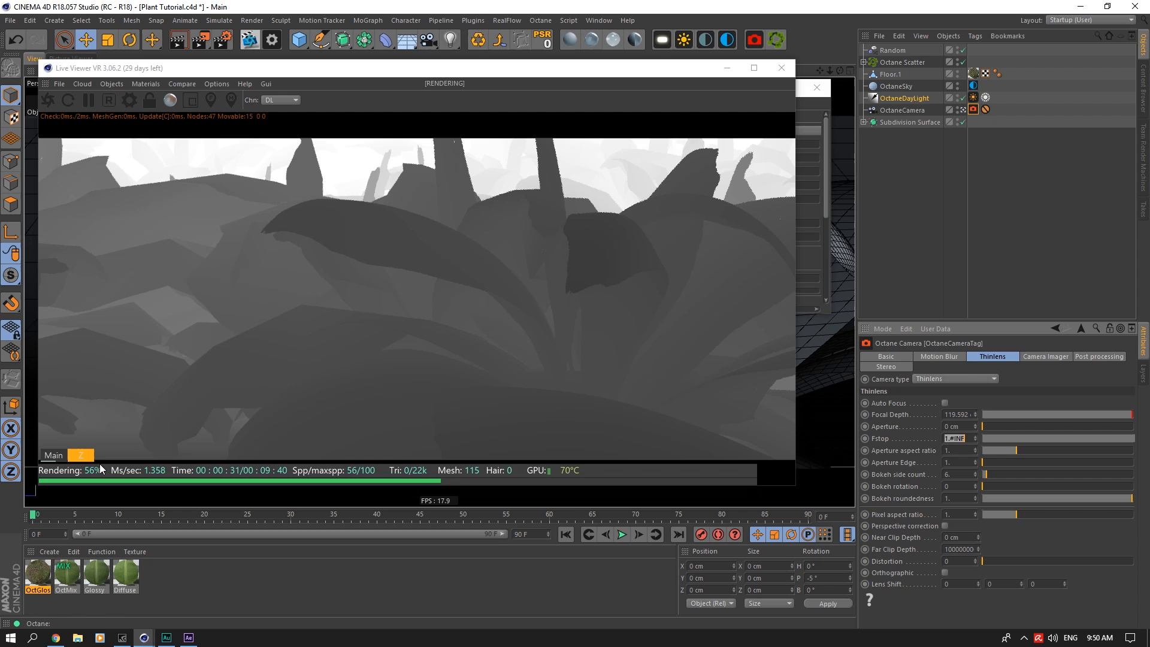
{"action": "left_click", "coordinate": [53, 459]}
Step: Save the project and close the Octane Settings and Live Viewer windows
{"action": "left_click", "coordinate": [804, 94]}
{"action": "key", "text": "ctrl+s"}
{"action": "left_click", "coordinate": [815, 85]}
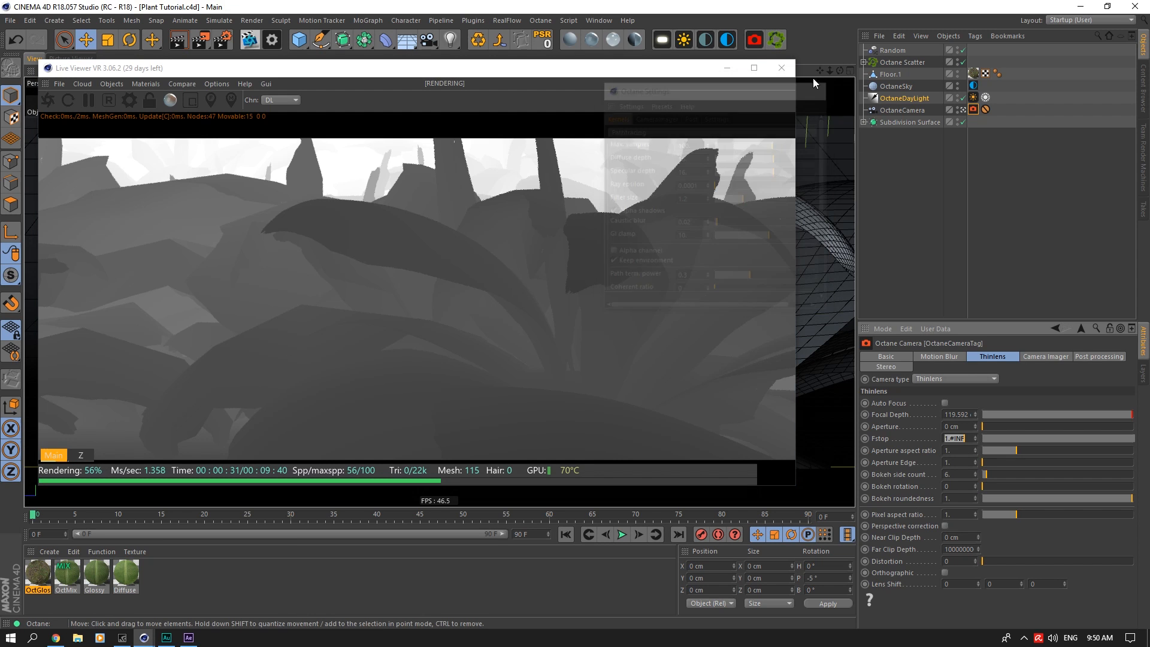
{"action": "left_click", "coordinate": [781, 67]}
{"action": "left_click", "coordinate": [999, 120]}
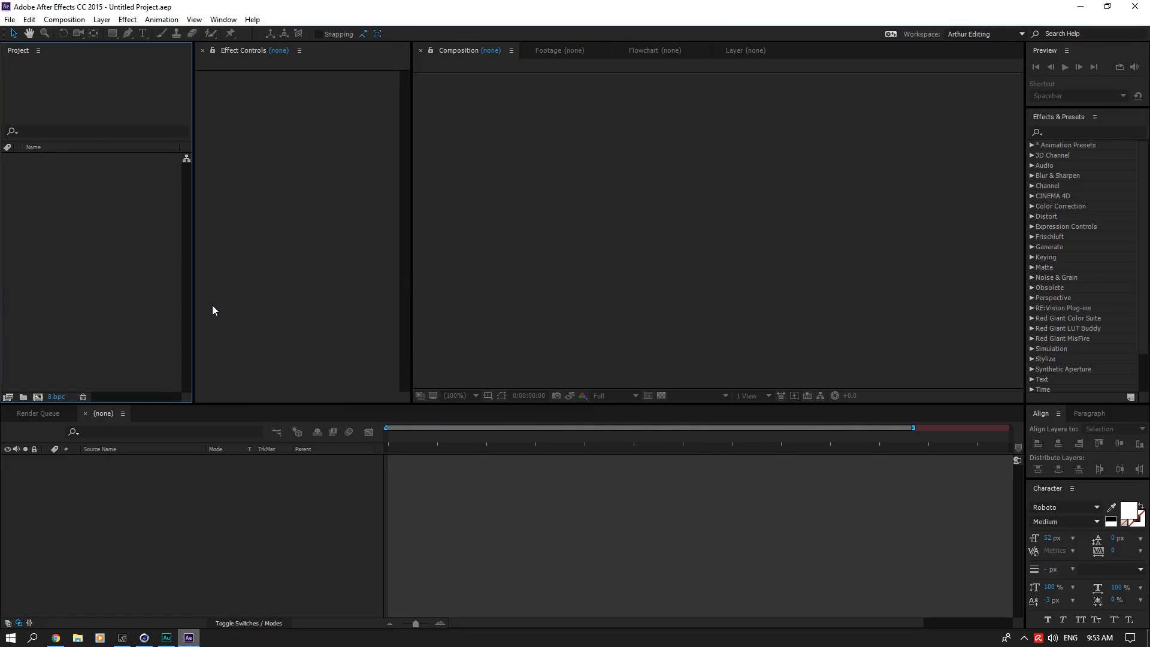
Step: Import Multipass0000.exr and Plant.png from the desktop's Plant Tutorial folder and create a composition from Plant.png
{"action": "double_click", "coordinate": [141, 238]}
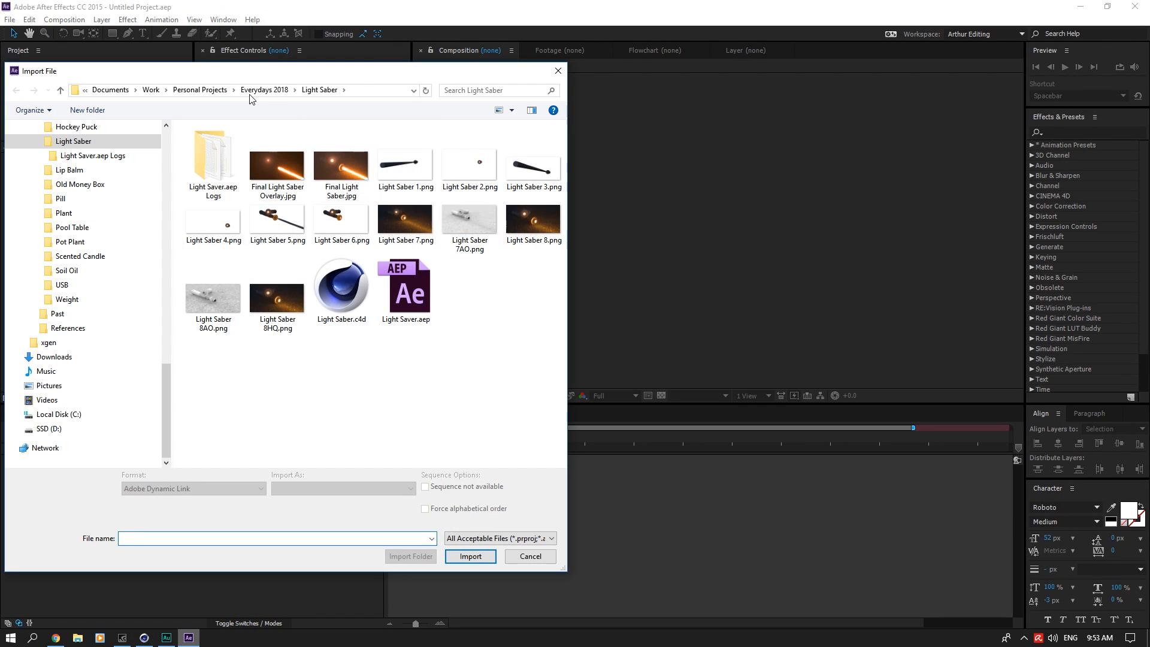
{"action": "scroll", "coordinate": [120, 156], "scroll_direction": "up", "scroll_amount": 10}
{"action": "left_click", "coordinate": [49, 151]}
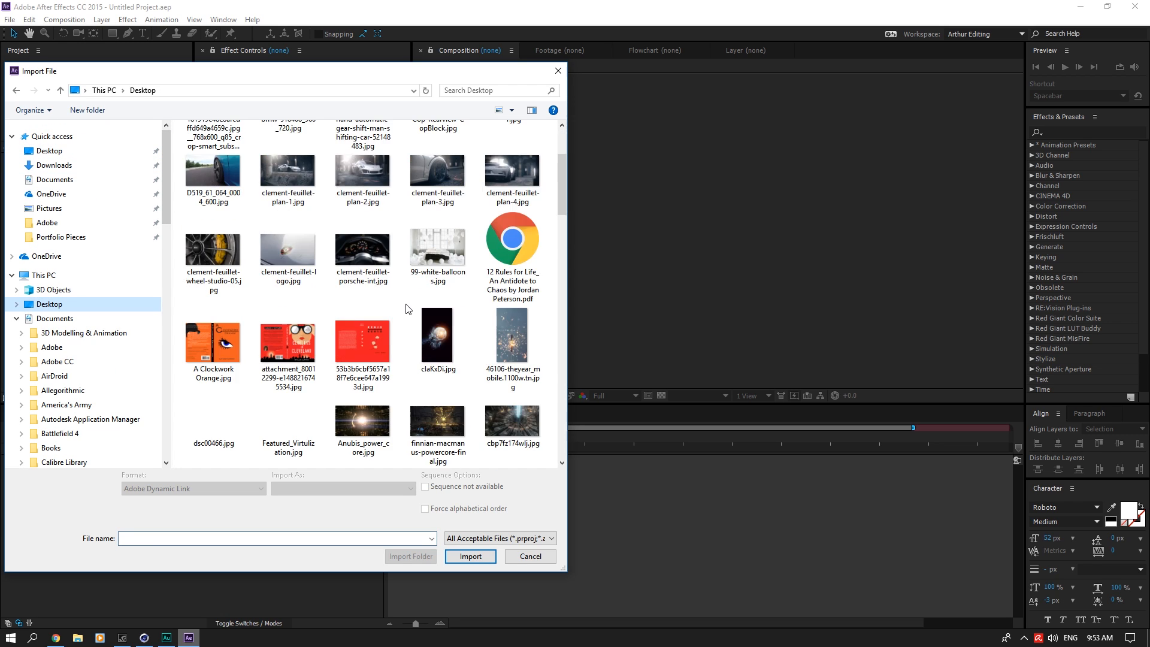
{"action": "scroll", "coordinate": [408, 309], "scroll_direction": "down", "scroll_amount": 10}
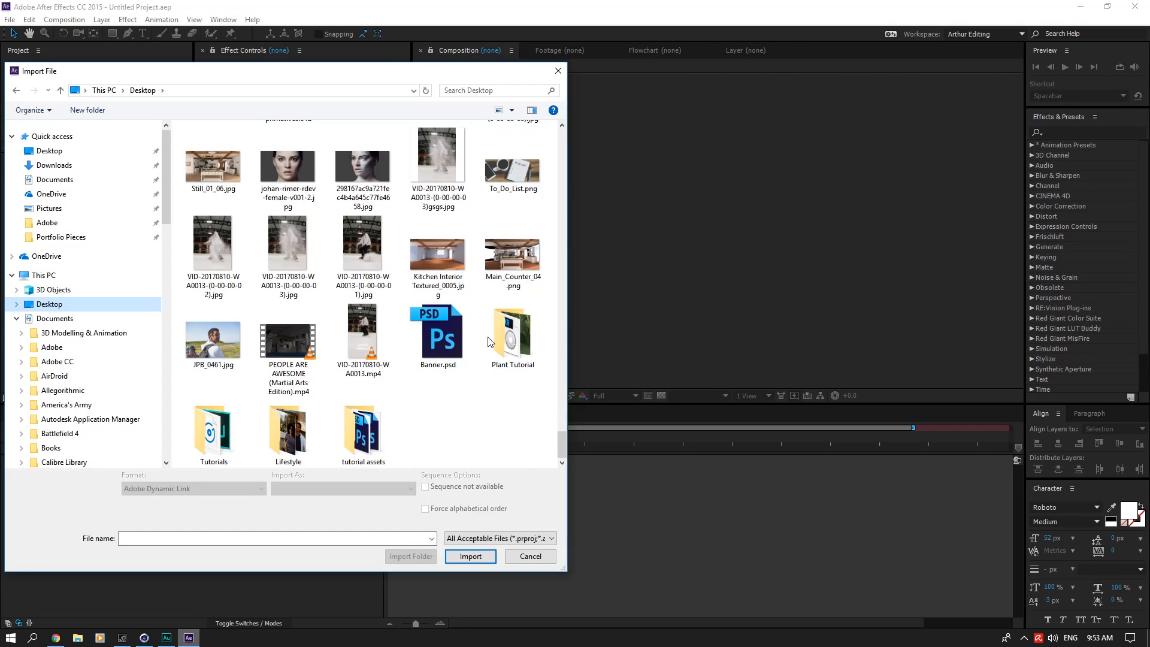
{"action": "double_click", "coordinate": [491, 327]}
{"action": "left_click", "coordinate": [405, 168]}
{"action": "left_click", "coordinate": [213, 155], "text": "ctrl"}
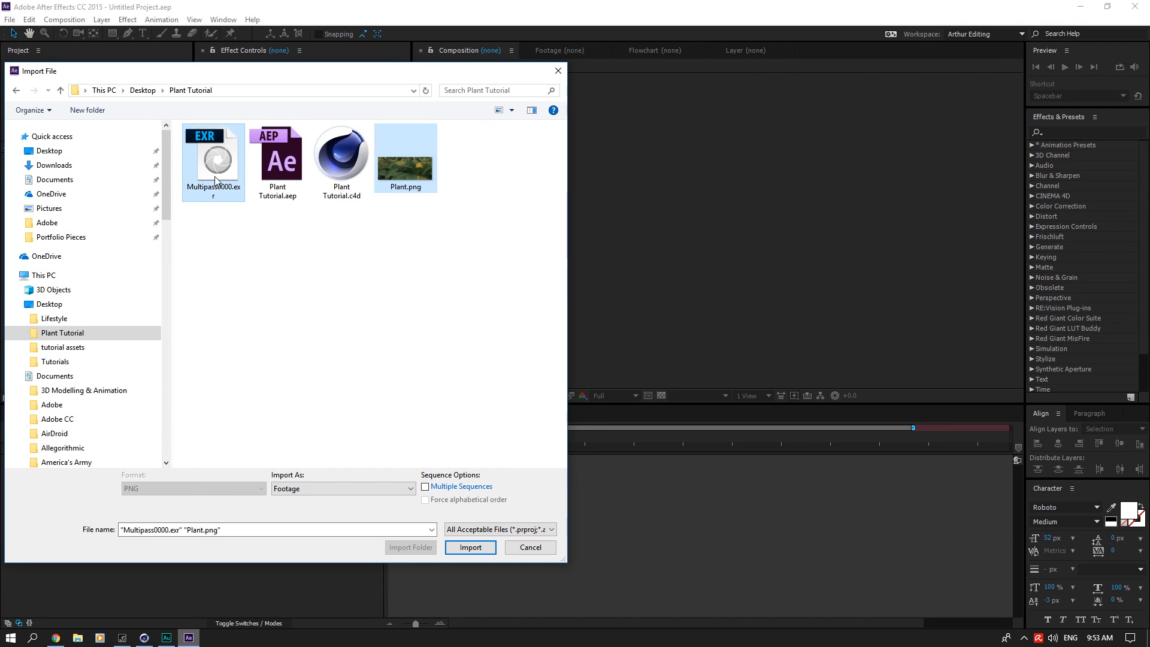
{"action": "left_click", "coordinate": [470, 556]}
{"action": "left_click_drag", "start_coordinate": [90, 171], "coordinate": [37, 397]}
Step: Set the project's color depth to 16 bits per channel and its working space to a linearized sRGB IEC61966-2.1
{"action": "left_click", "coordinate": [56, 397]}
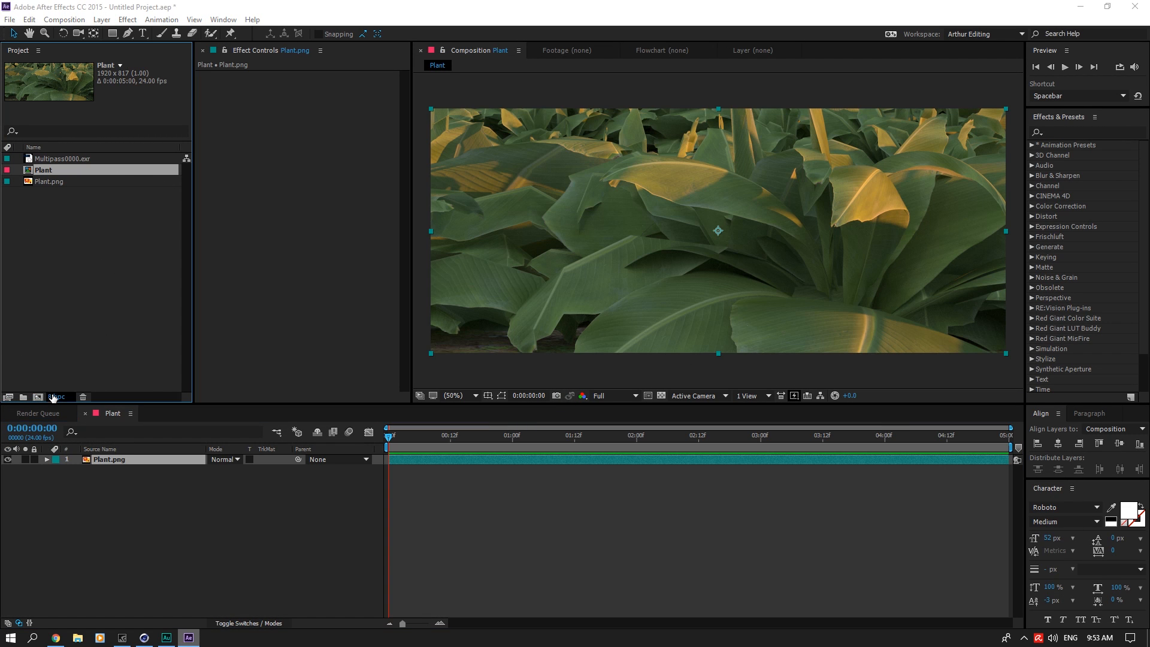
{"action": "left_click", "coordinate": [403, 296]}
{"action": "left_click", "coordinate": [395, 319]}
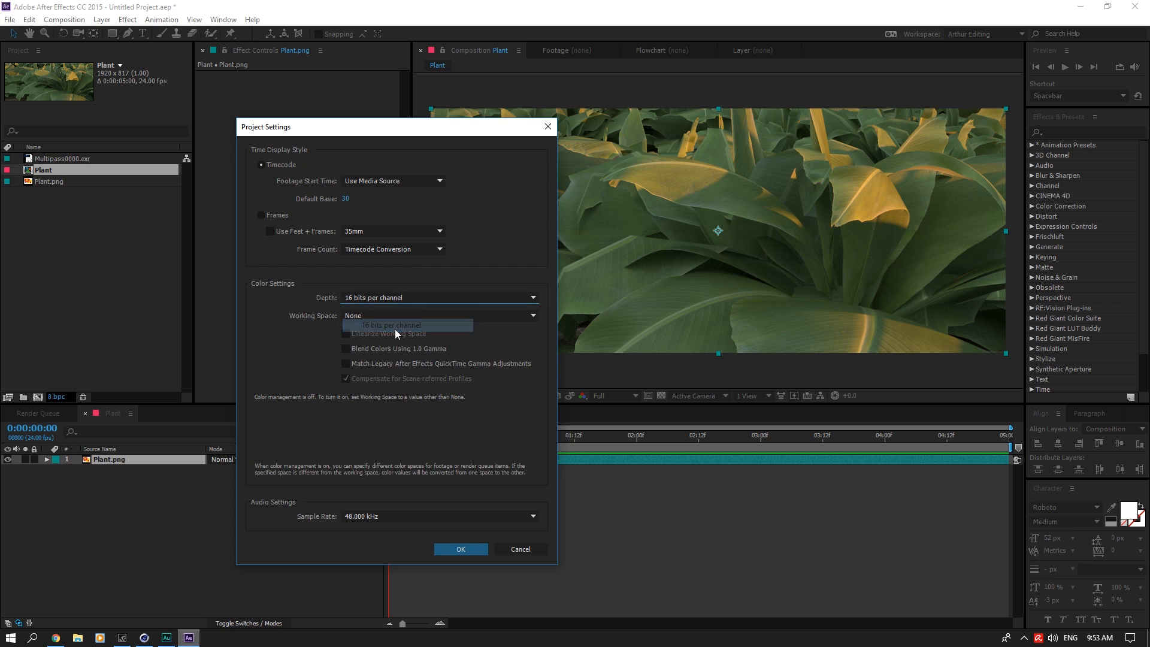
{"action": "left_click", "coordinate": [386, 317]}
{"action": "left_click", "coordinate": [597, 366]}
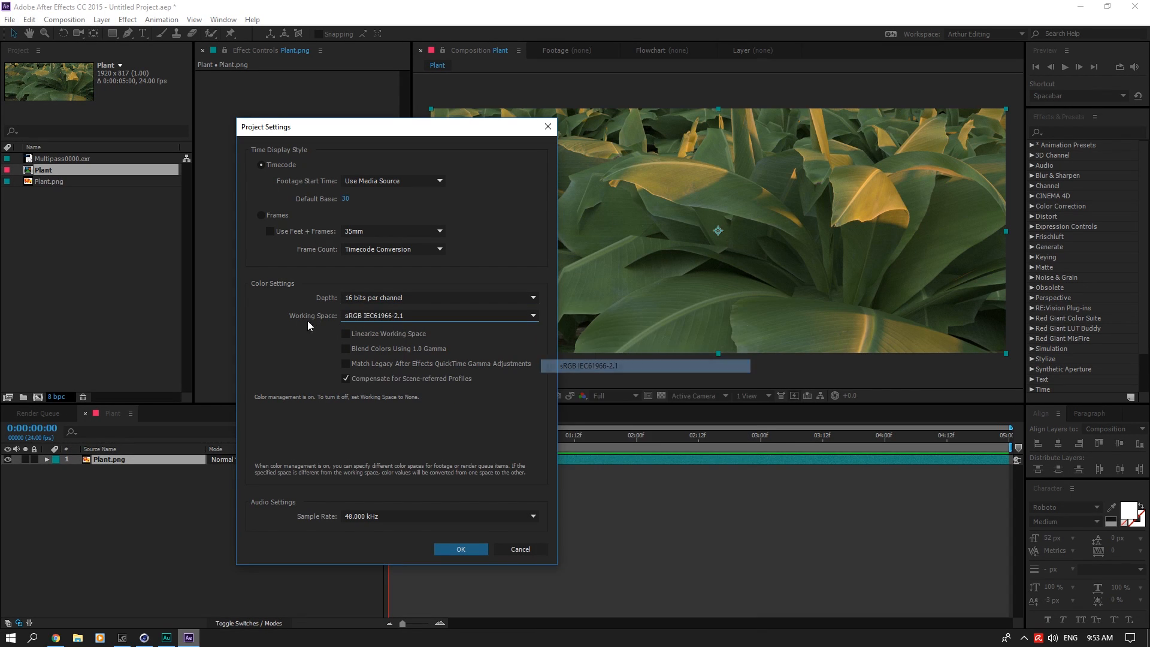
{"action": "left_click", "coordinate": [369, 332]}
{"action": "left_click", "coordinate": [473, 550]}
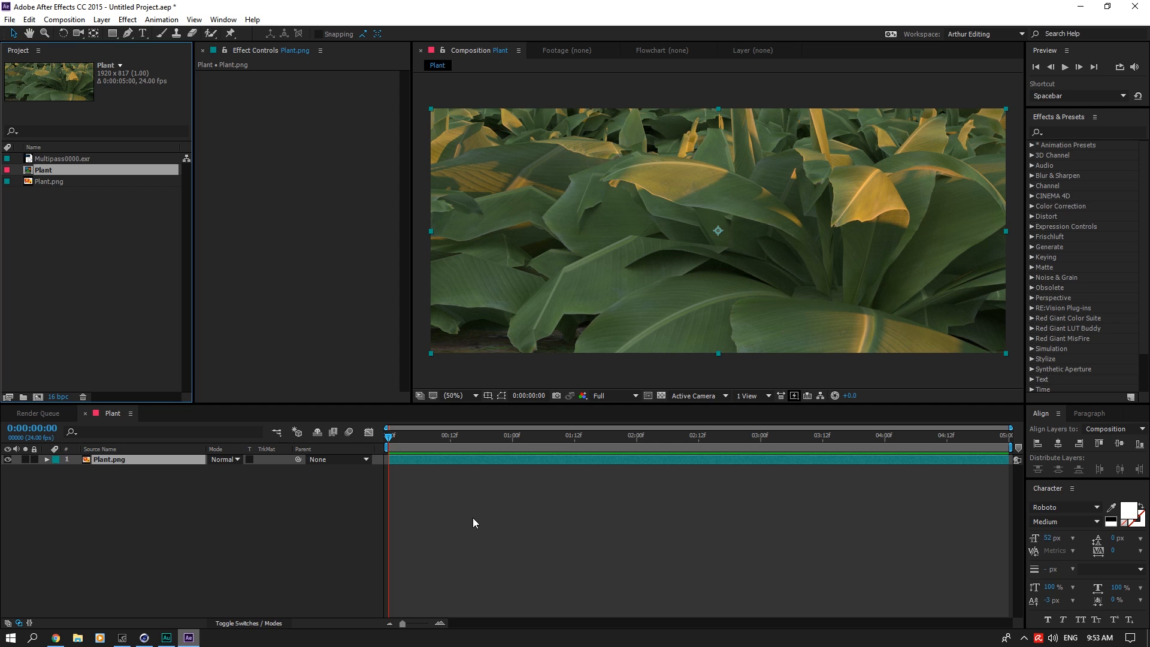
Step: Add Multipass0000.exr above Plant.png in the Plant composition and apply the EXtractoR effect to it
{"action": "left_click_drag", "start_coordinate": [63, 159], "coordinate": [147, 452]}
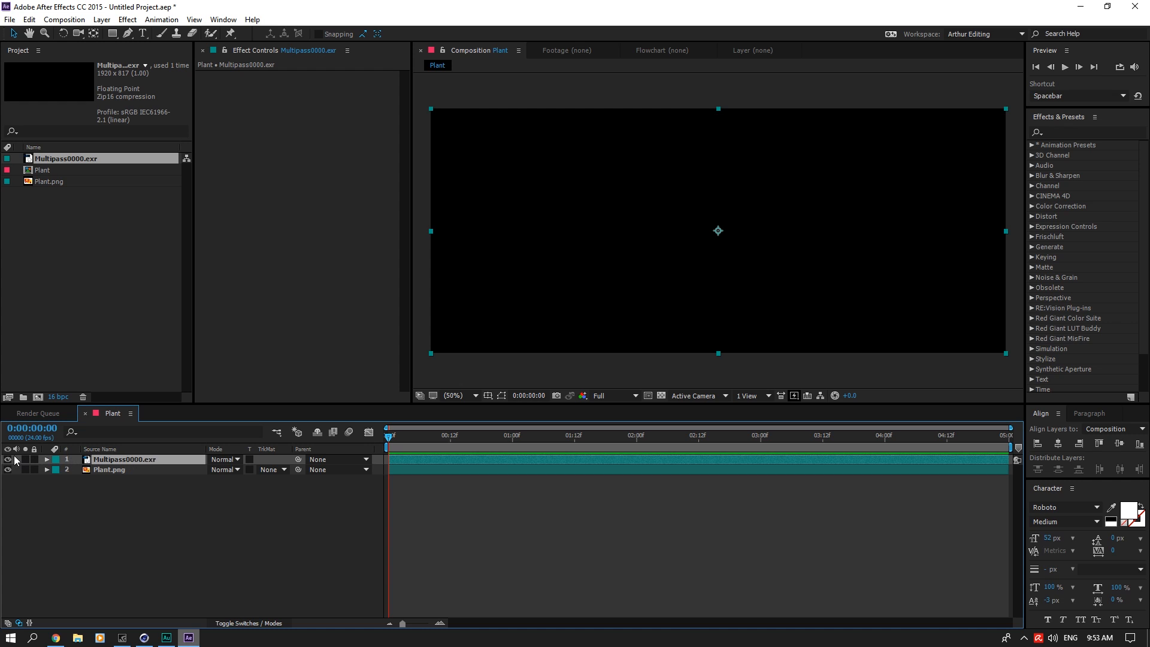
{"action": "left_click", "coordinate": [8, 459]}
{"action": "right_click", "coordinate": [275, 270]}
{"action": "mouse_move", "coordinate": [333, 266]}
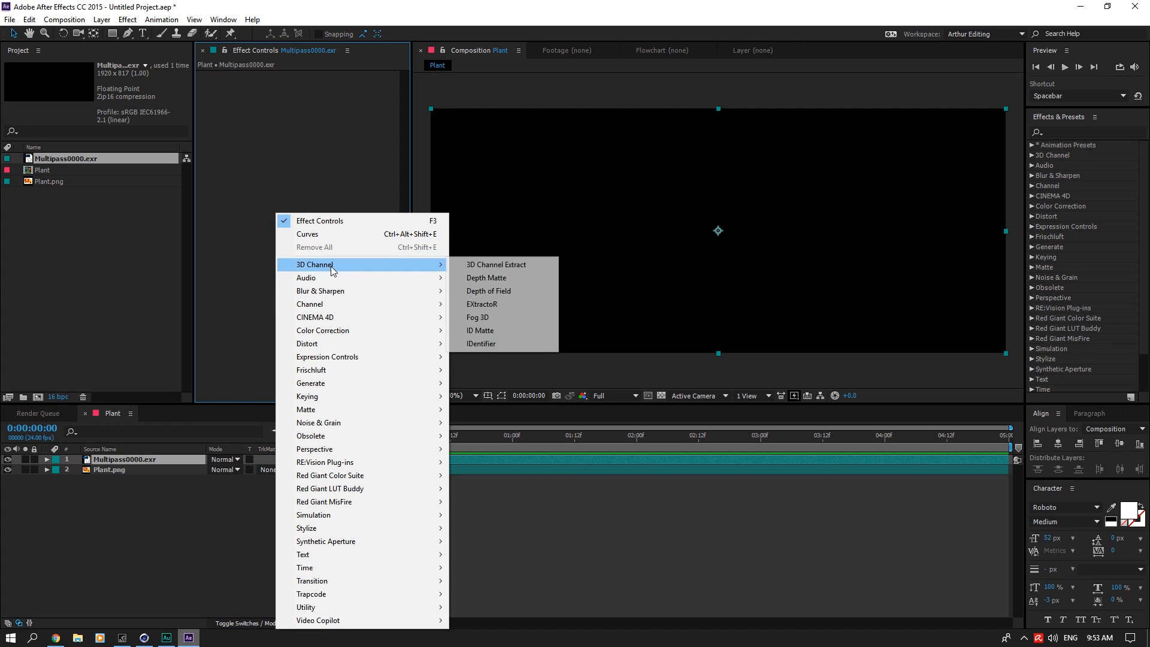
{"action": "left_click", "coordinate": [493, 304]}
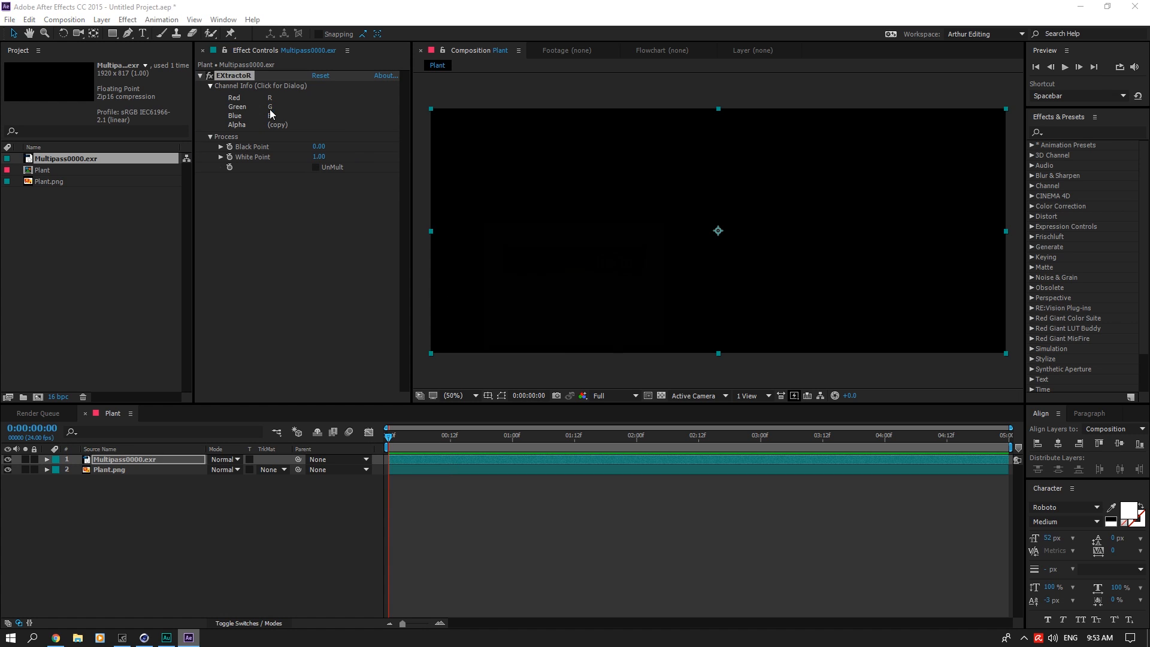
Step: Assign the #0001#Z-depth layer to EXtractoR's red, green, blue and alpha channels
{"action": "left_click", "coordinate": [558, 288]}
{"action": "left_click", "coordinate": [579, 299]}
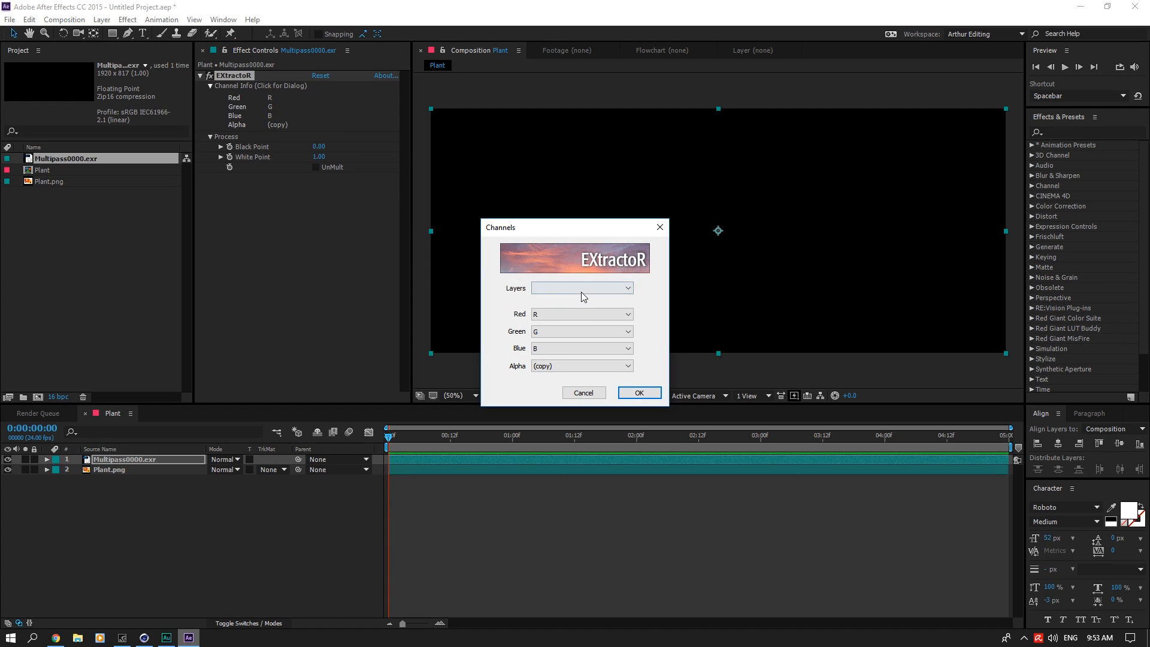
{"action": "left_click", "coordinate": [645, 395]}
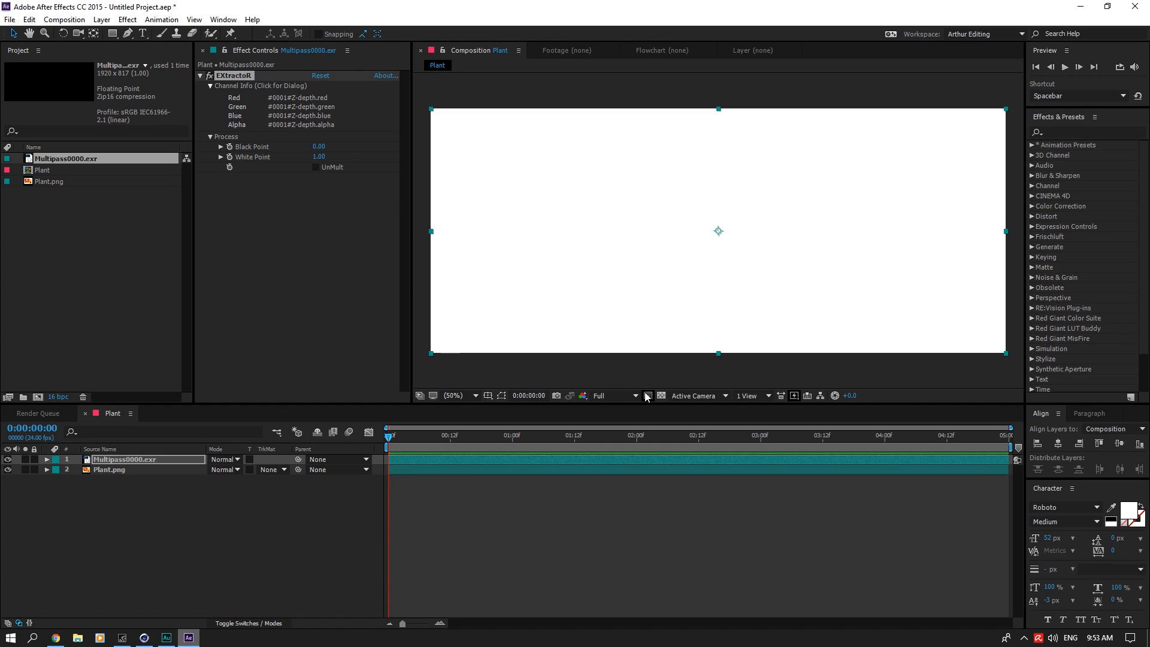
Step: Pre-compose the Multipass0000.exr layer as Depth, moving all attributes into the new composition
{"action": "right_click", "coordinate": [142, 459]}
{"action": "left_click", "coordinate": [187, 519]}
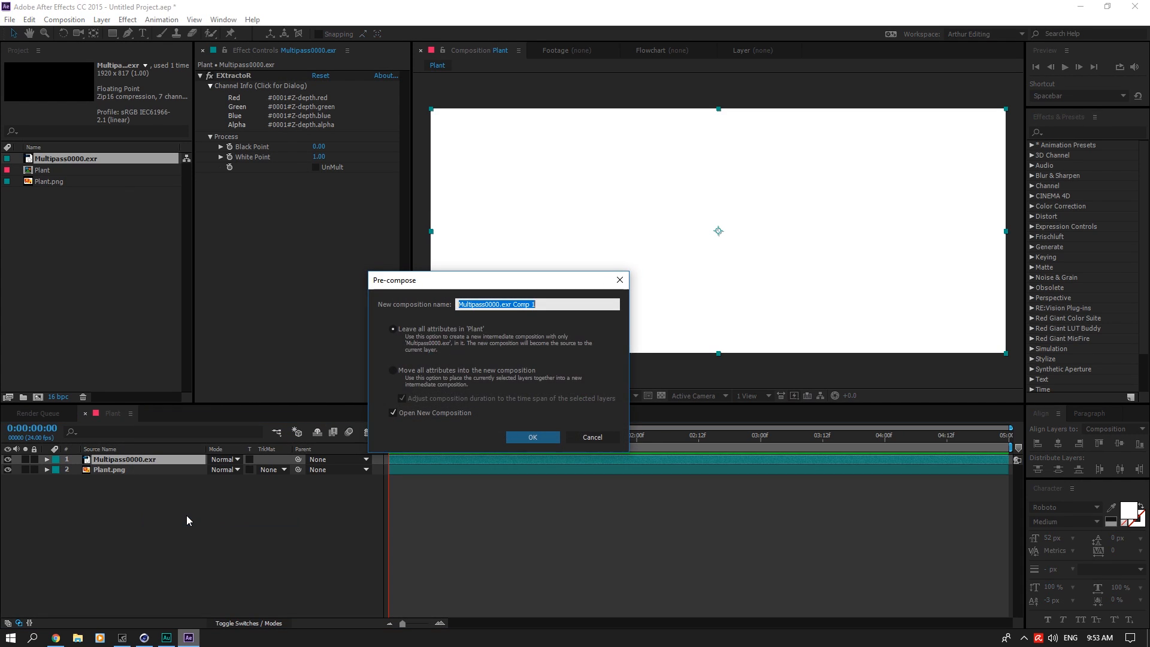
{"action": "left_click", "coordinate": [444, 369]}
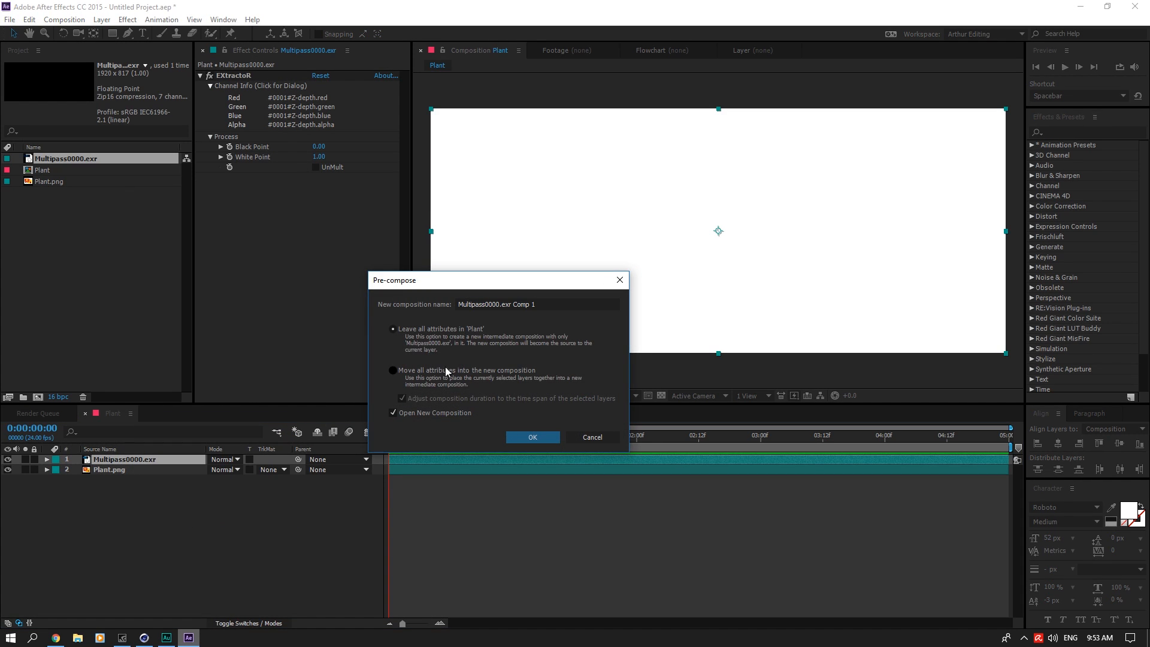
{"action": "left_click", "coordinate": [545, 305]}
{"action": "type", "text": "Dept"}
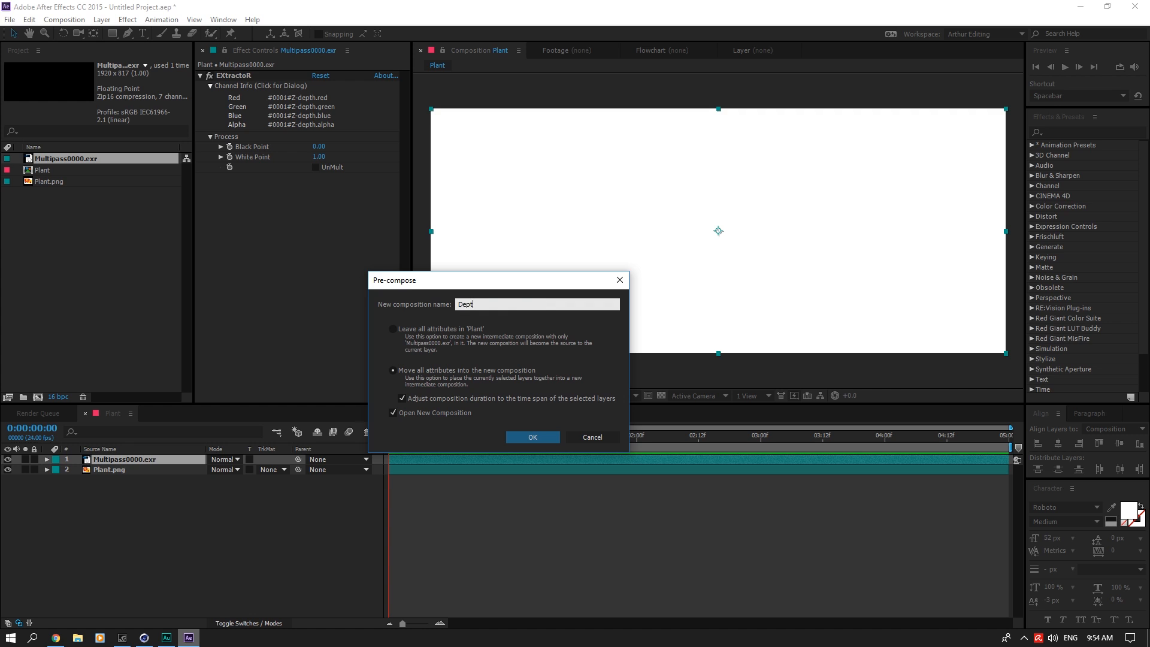
{"action": "type", "text": "h"}
{"action": "key", "text": "Return"}
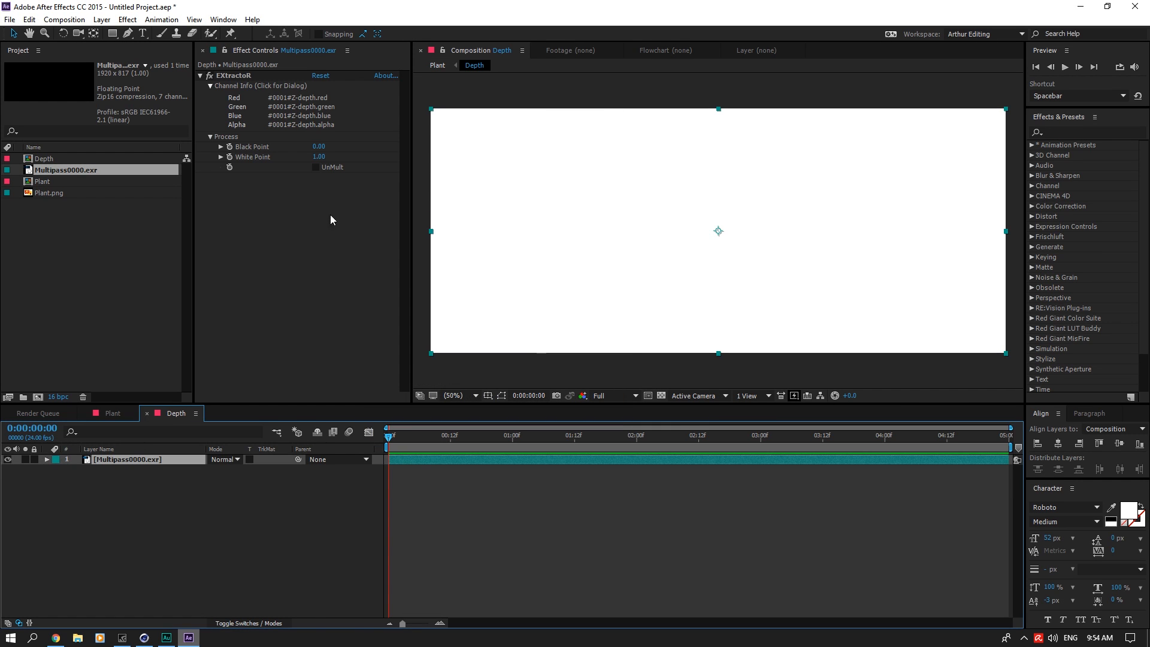
Step: Raise EXtractoR's white point to 11 and set its black point to 1.3 on the Z-depth layer
{"action": "left_click_drag", "start_coordinate": [316, 157], "coordinate": [342, 150]}
{"action": "left_click", "coordinate": [319, 147]}
{"action": "type", "text": "1"}
{"action": "key", "text": "Return"}
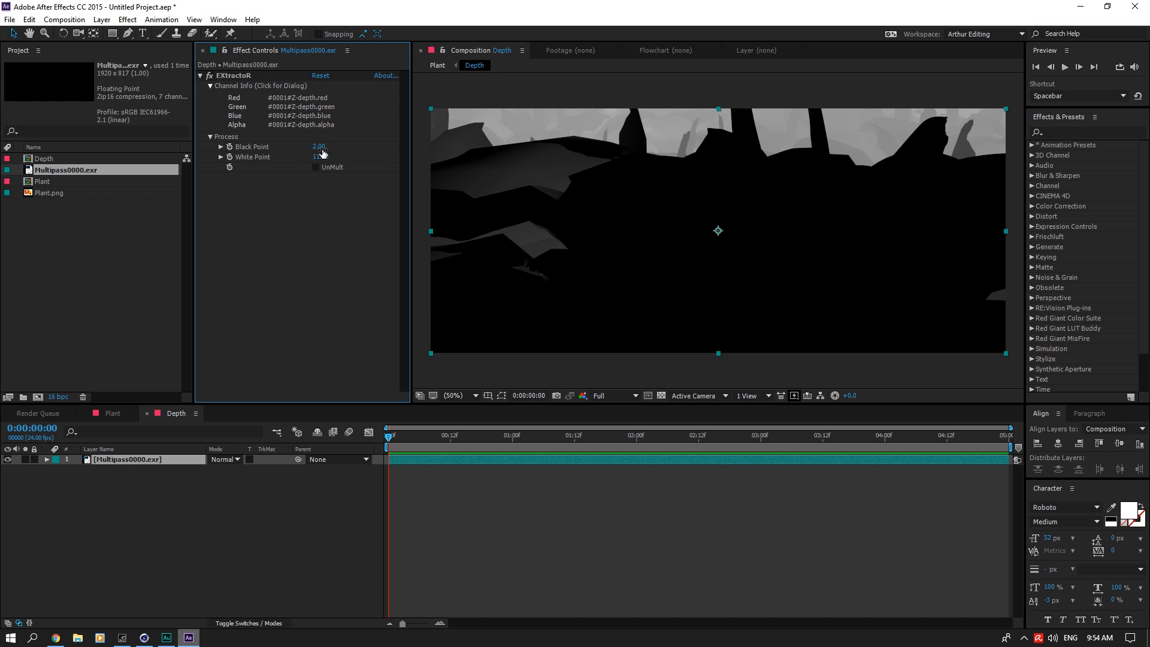
{"action": "left_click", "coordinate": [322, 148]}
{"action": "type", "text": "0"}
{"action": "key", "text": "Return"}
{"action": "left_click", "coordinate": [321, 149]}
{"action": "type", "text": "1"}
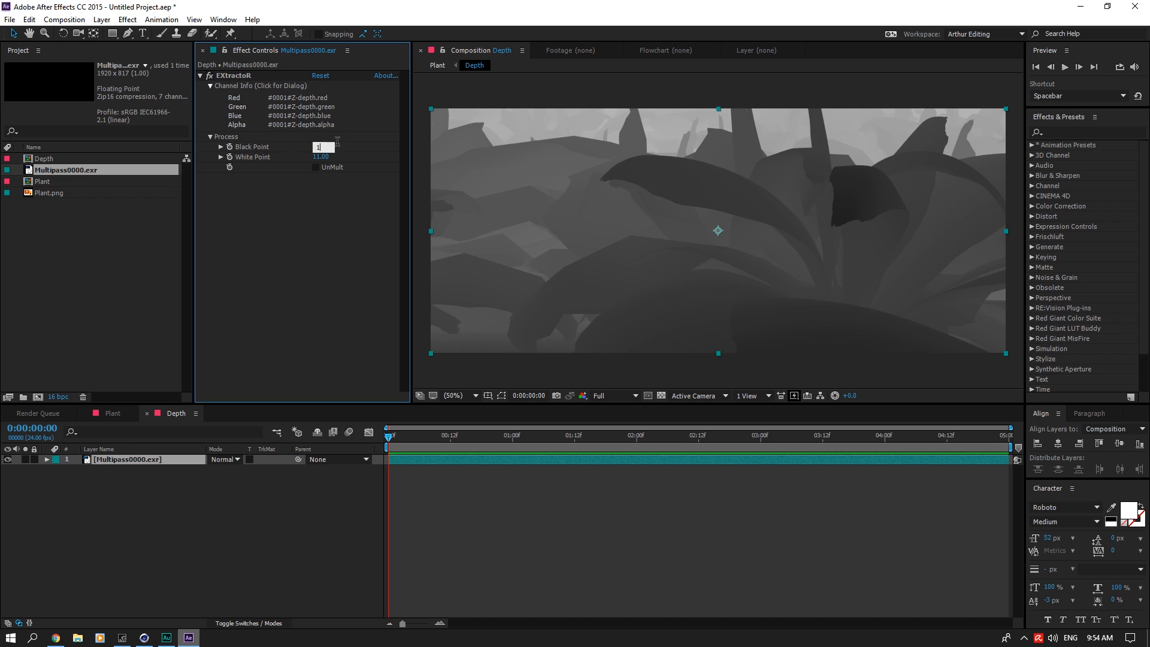
{"action": "type", "text": ".3"}
{"action": "key", "text": "Return"}
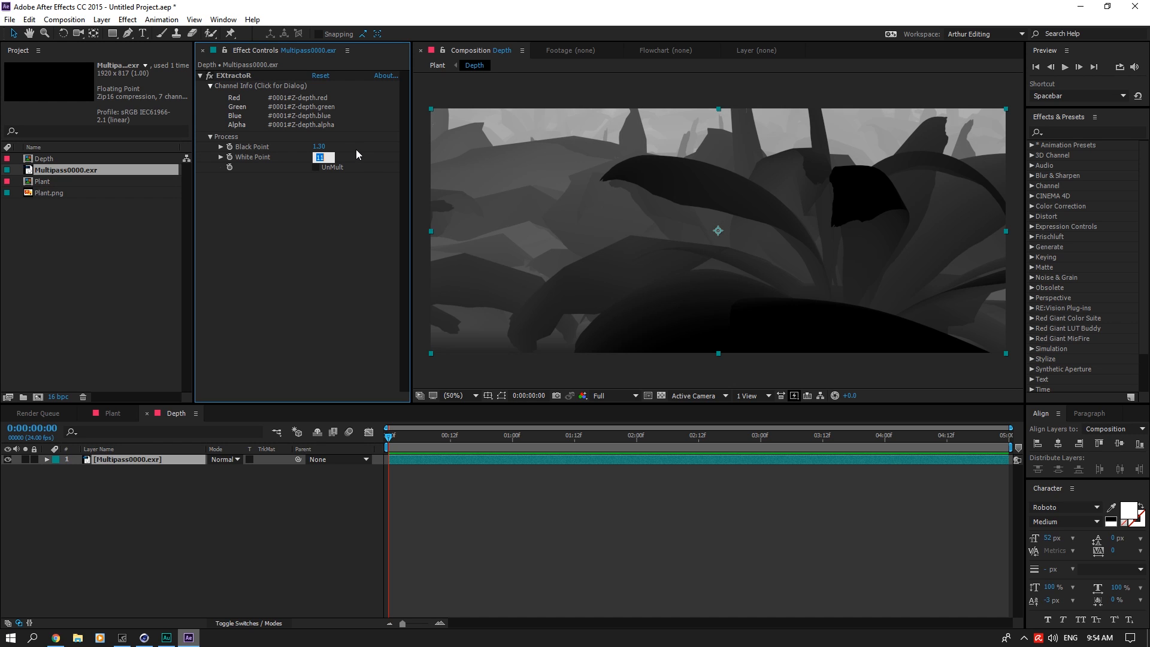
Step: Try lower EXtractoR white points of 7, 2, 1 and 1.45 on the Z-depth layer
{"action": "type", "text": "7"}
{"action": "key", "text": "Return"}
{"action": "left_click", "coordinate": [318, 156]}
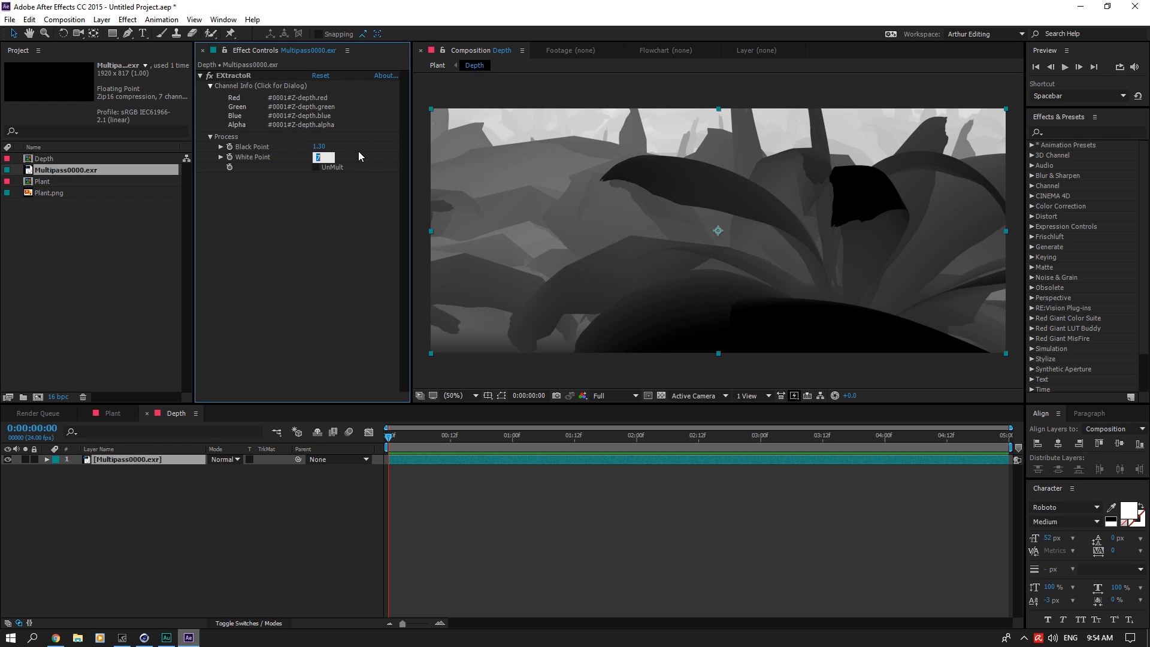
{"action": "type", "text": "3"}
{"action": "key", "text": "Return"}
{"action": "type", "text": "1"}
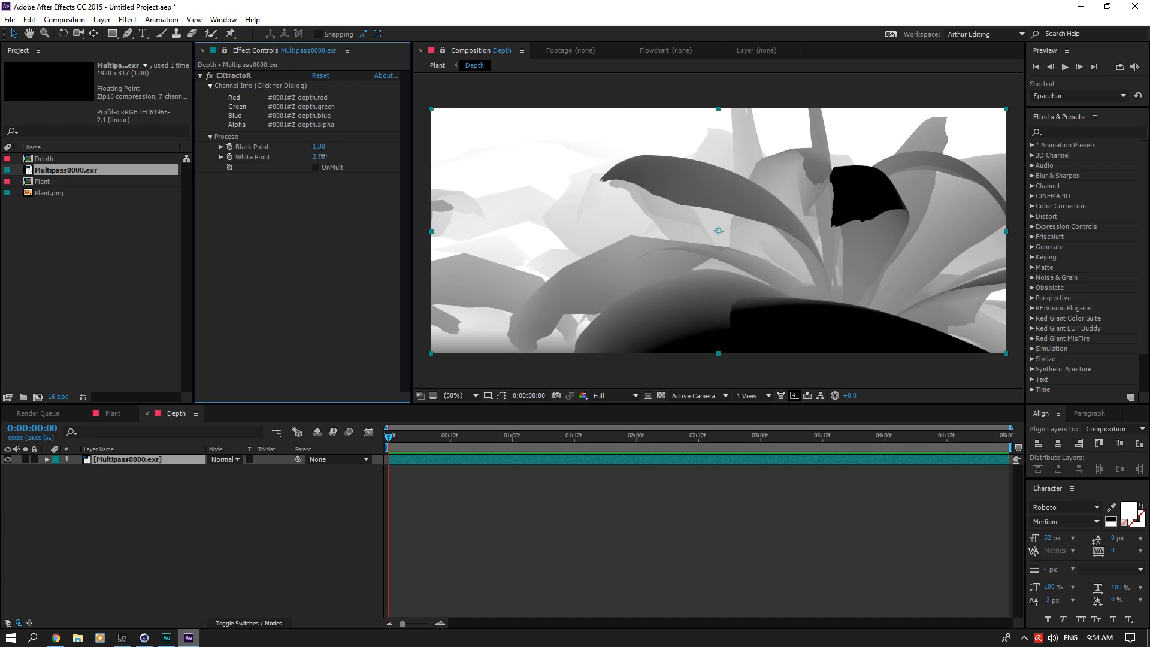
{"action": "key", "text": "Return"}
{"action": "left_click", "coordinate": [318, 157]}
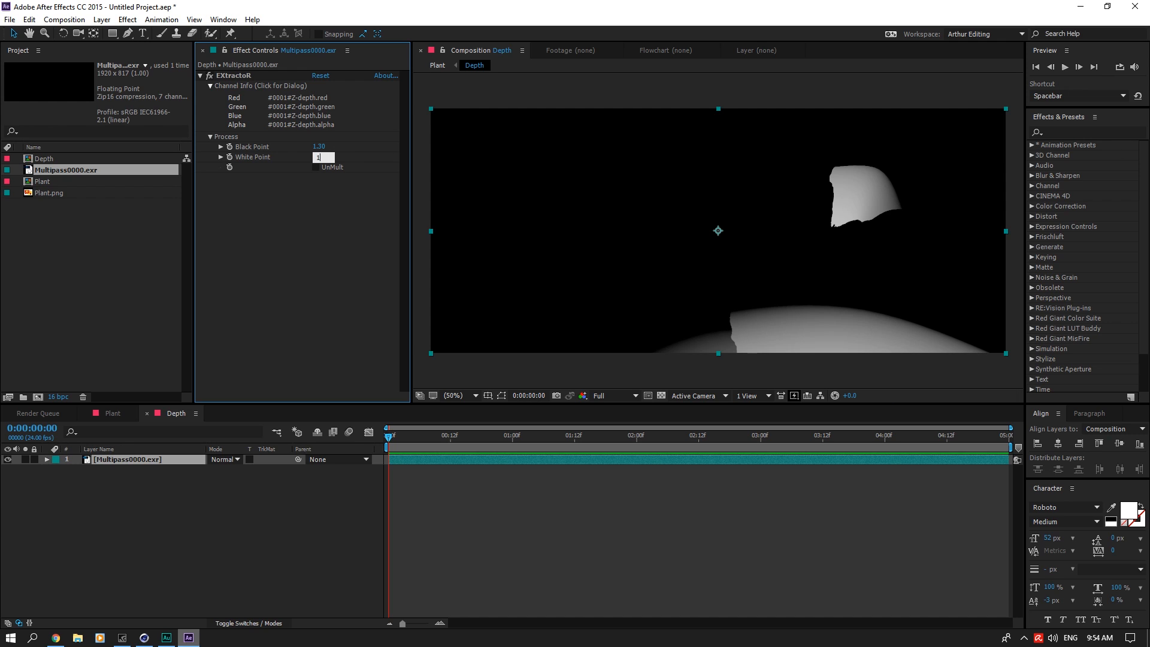
{"action": "type", "text": ".45"}
{"action": "key", "text": "Return"}
Step: Set EXtractoR's white point to 1.4
{"action": "left_click", "coordinate": [319, 156]}
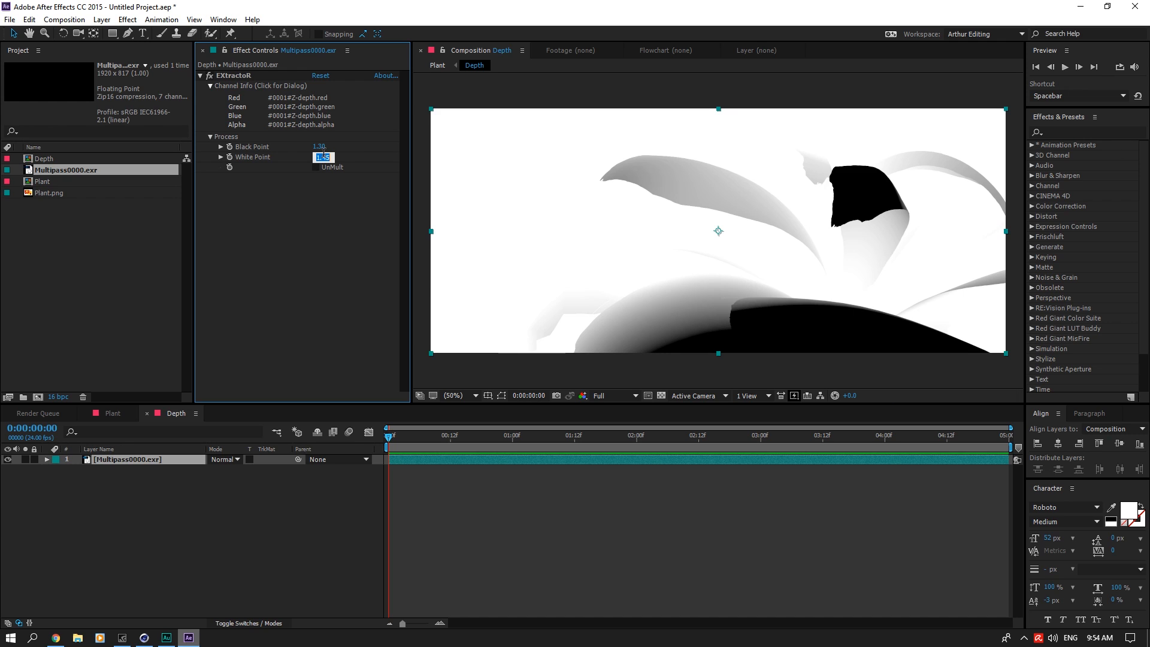
{"action": "type", "text": "1.4"}
{"action": "key", "text": "Return"}
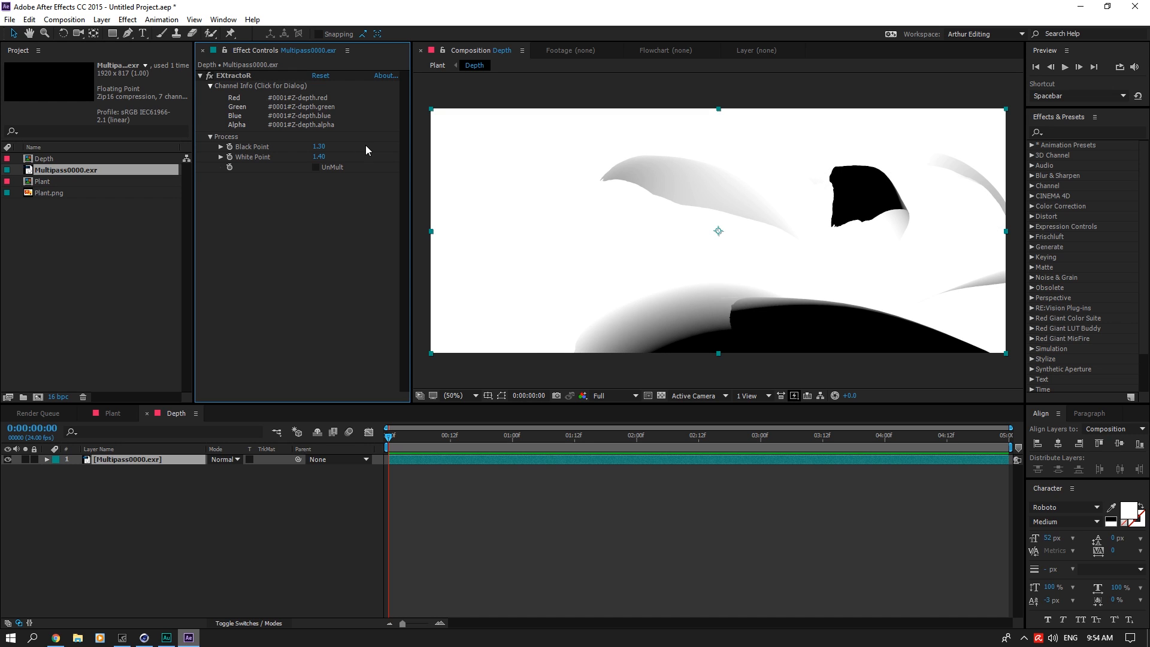
Step: Hide the Depth layer in the Plant composition and add an adjustment layer above it
{"action": "left_click", "coordinate": [113, 413]}
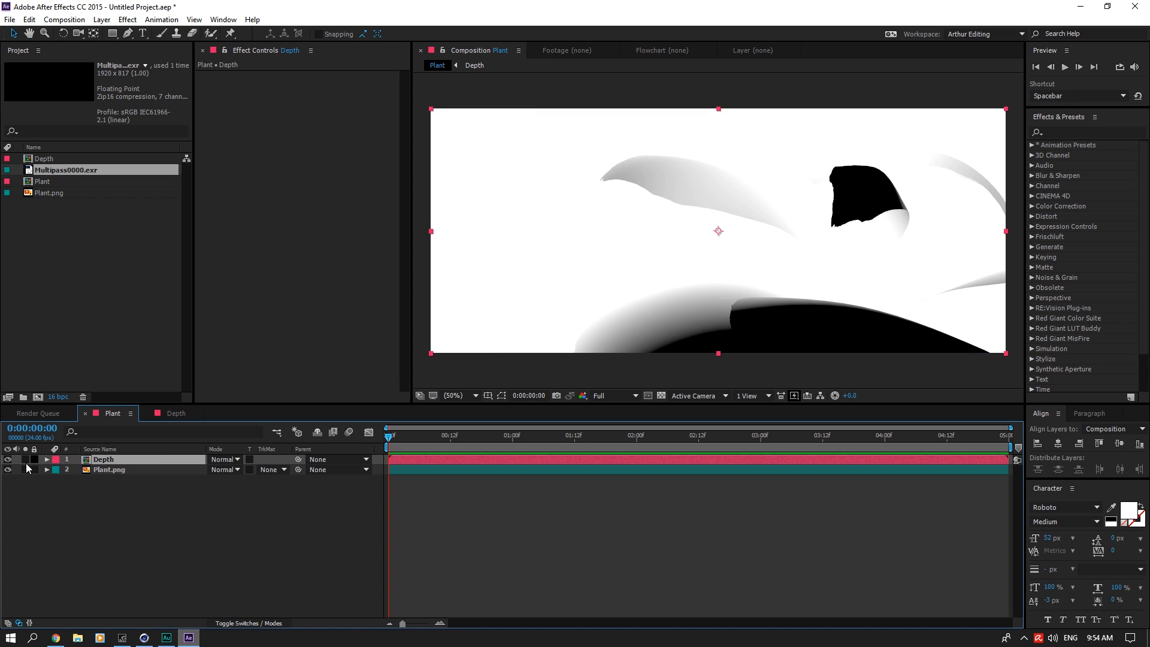
{"action": "left_click", "coordinate": [7, 460]}
{"action": "right_click", "coordinate": [157, 508]}
{"action": "mouse_move", "coordinate": [252, 394]}
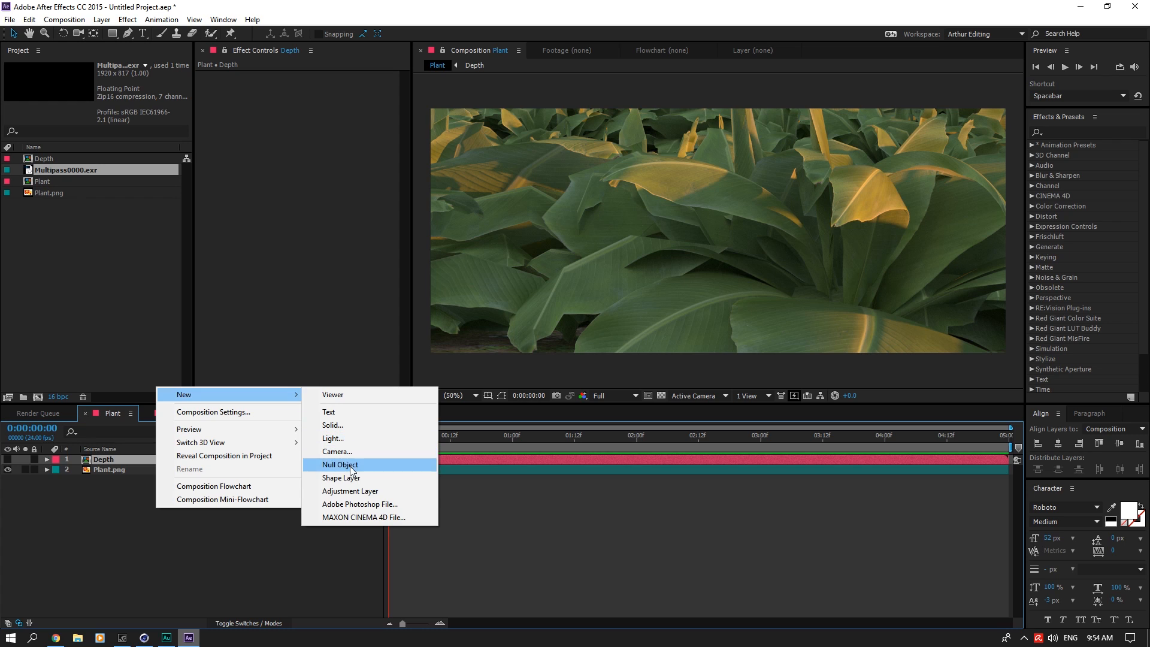
{"action": "left_click", "coordinate": [352, 491]}
Step: Find the Frischluft FL Depth Of Field effect and apply it to the adjustment layer
{"action": "left_click", "coordinate": [1081, 131]}
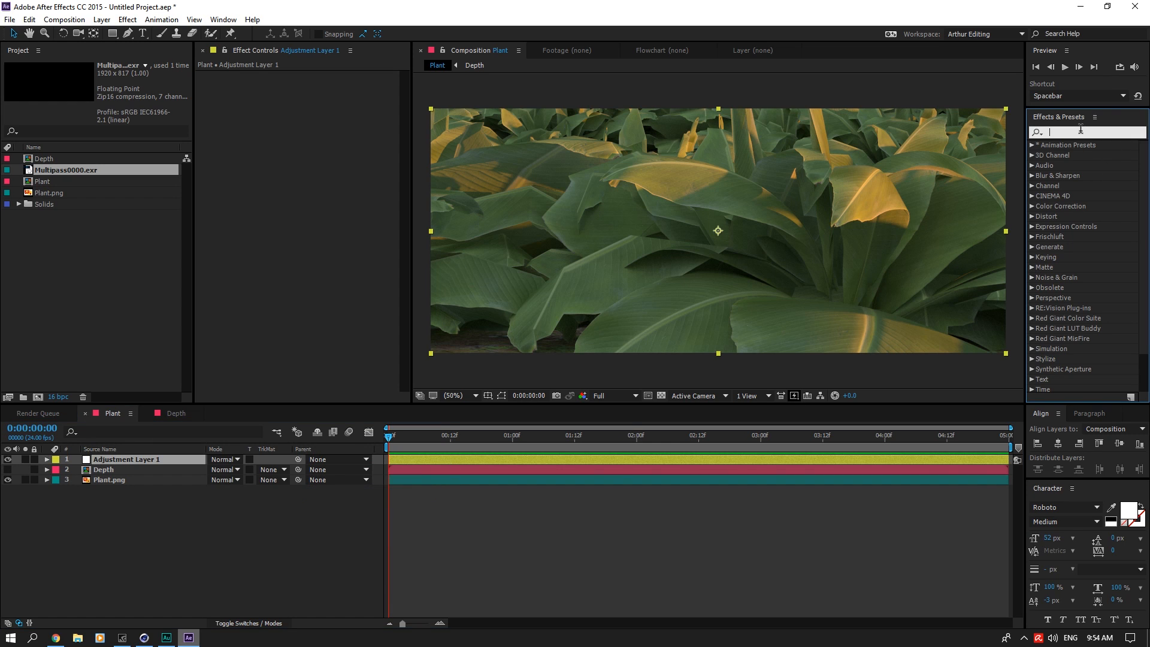
{"action": "type", "text": "Depth"}
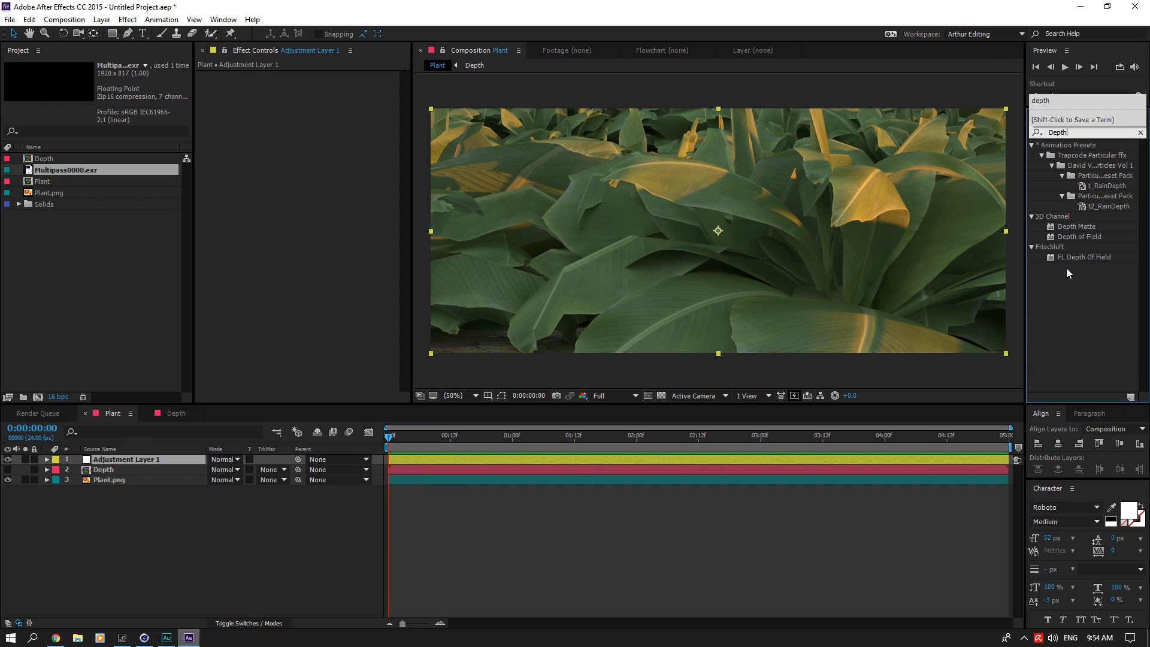
{"action": "left_click_drag", "start_coordinate": [1070, 257], "coordinate": [142, 458]}
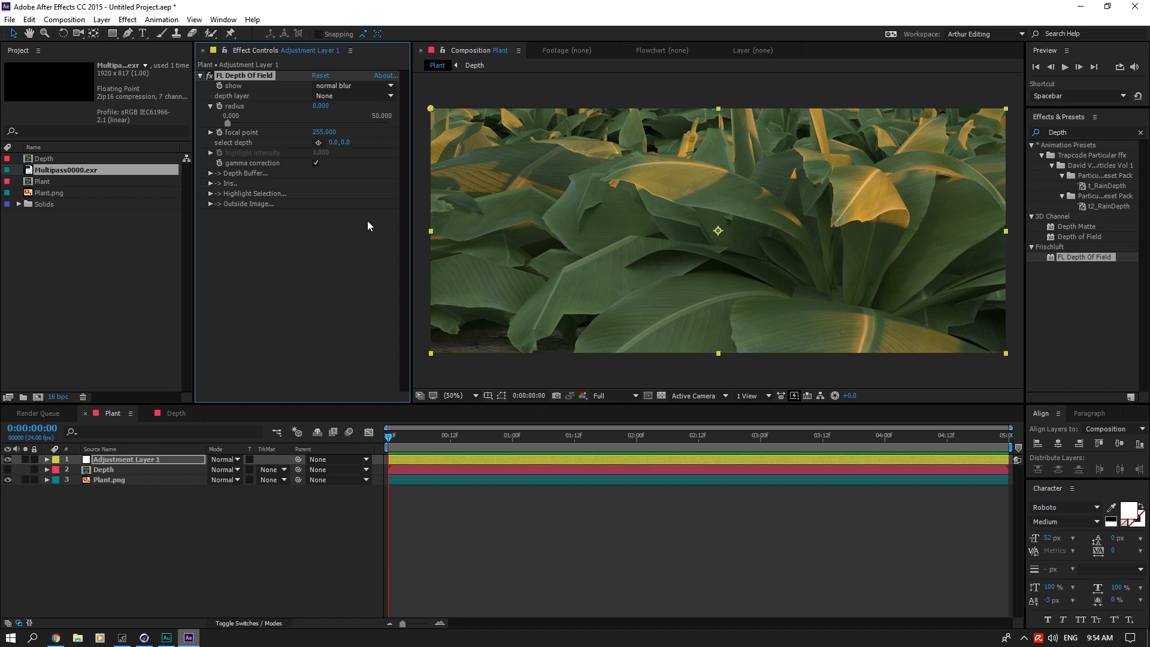
Step: Save the project as Plant Tutorial.aep in the Plant Tutorial folder, overwriting the existing file
{"action": "key", "text": "ctrl+s"}
{"action": "left_click", "coordinate": [269, 109]}
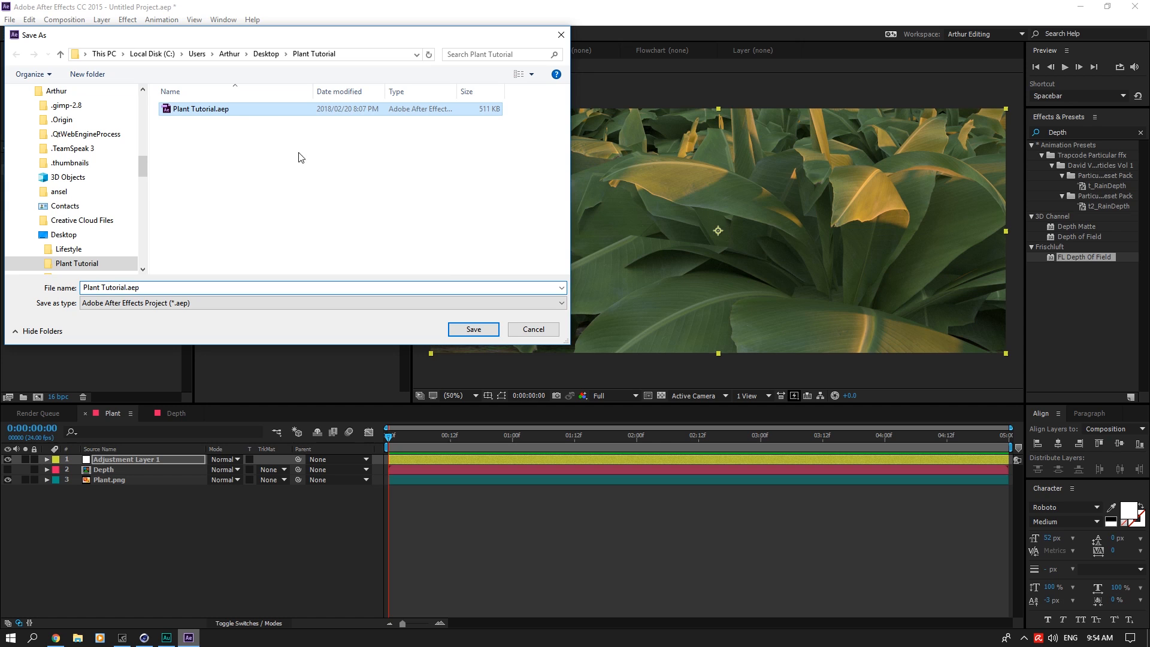
{"action": "left_click", "coordinate": [473, 329]}
{"action": "left_click", "coordinate": [591, 320]}
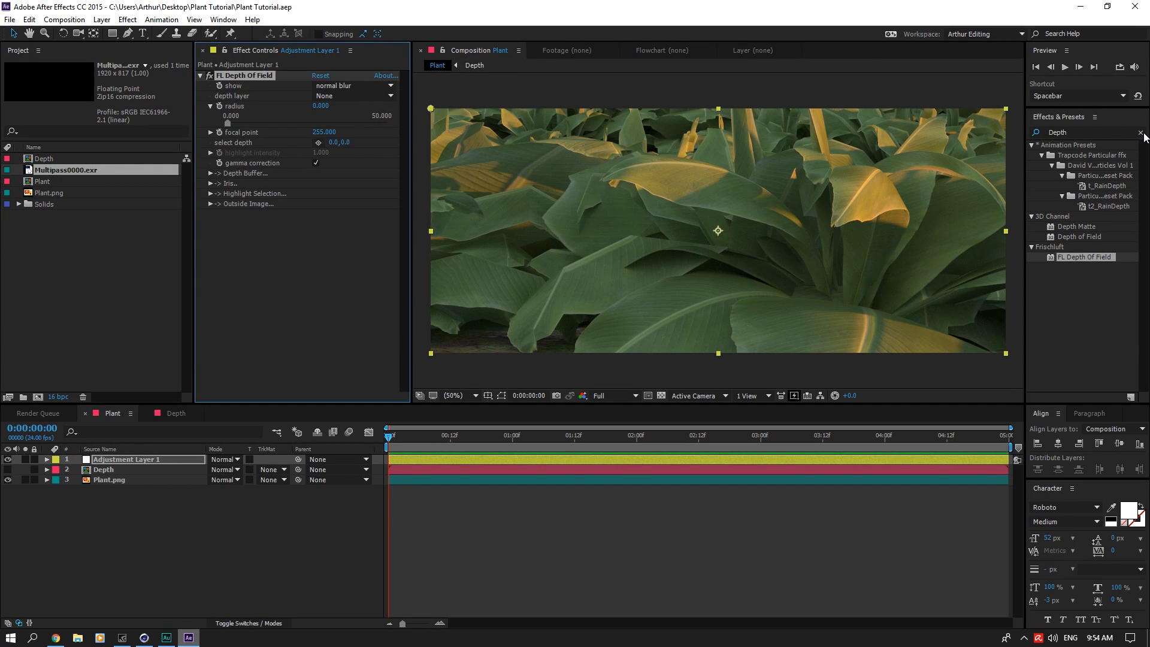
Step: Set FL Depth Of Field's depth layer to 2. Depth and its radius to 35
{"action": "left_click", "coordinate": [355, 96]}
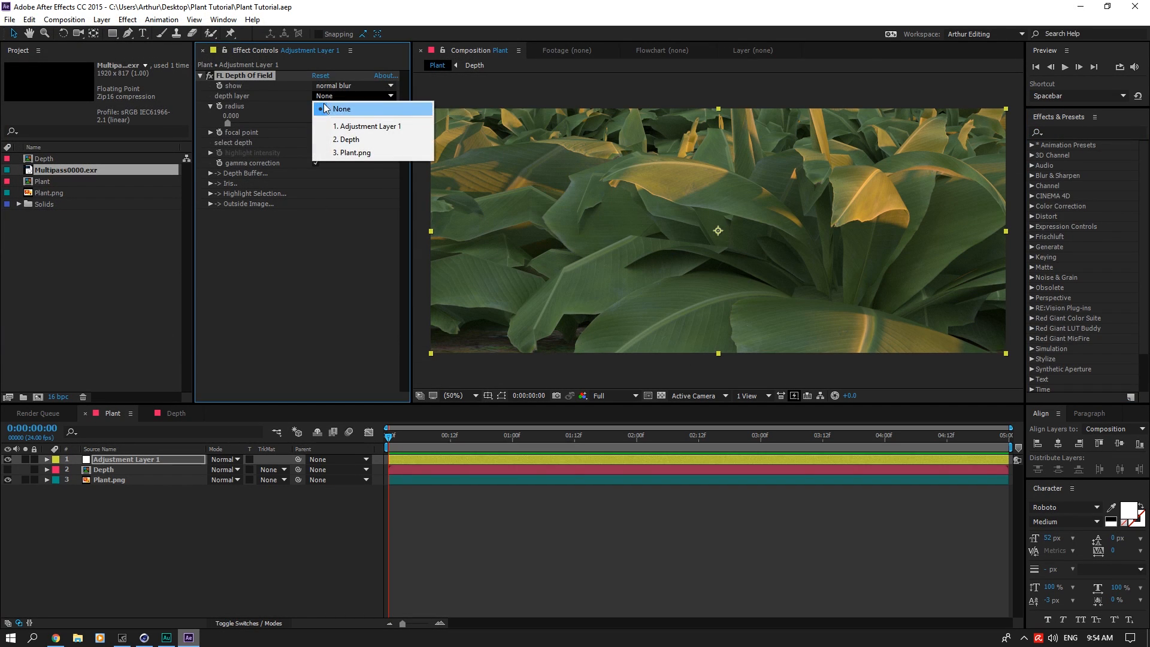
{"action": "left_click", "coordinate": [347, 140]}
{"action": "key", "text": "Tab"}
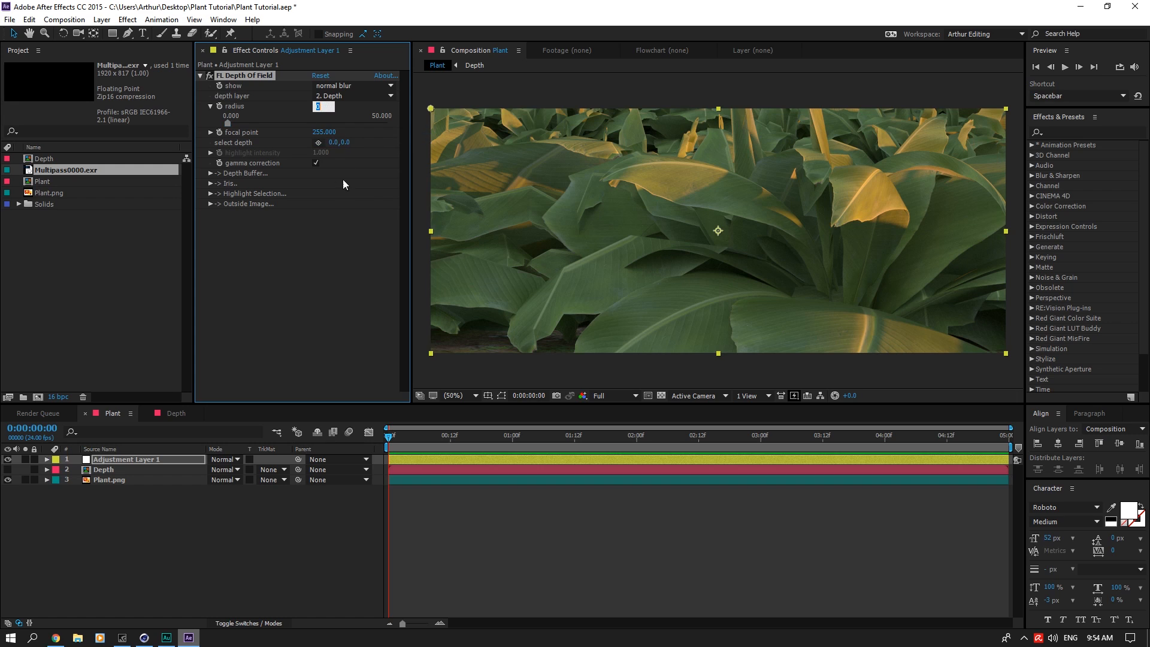
{"action": "type", "text": "35"}
{"action": "key", "text": "Return"}
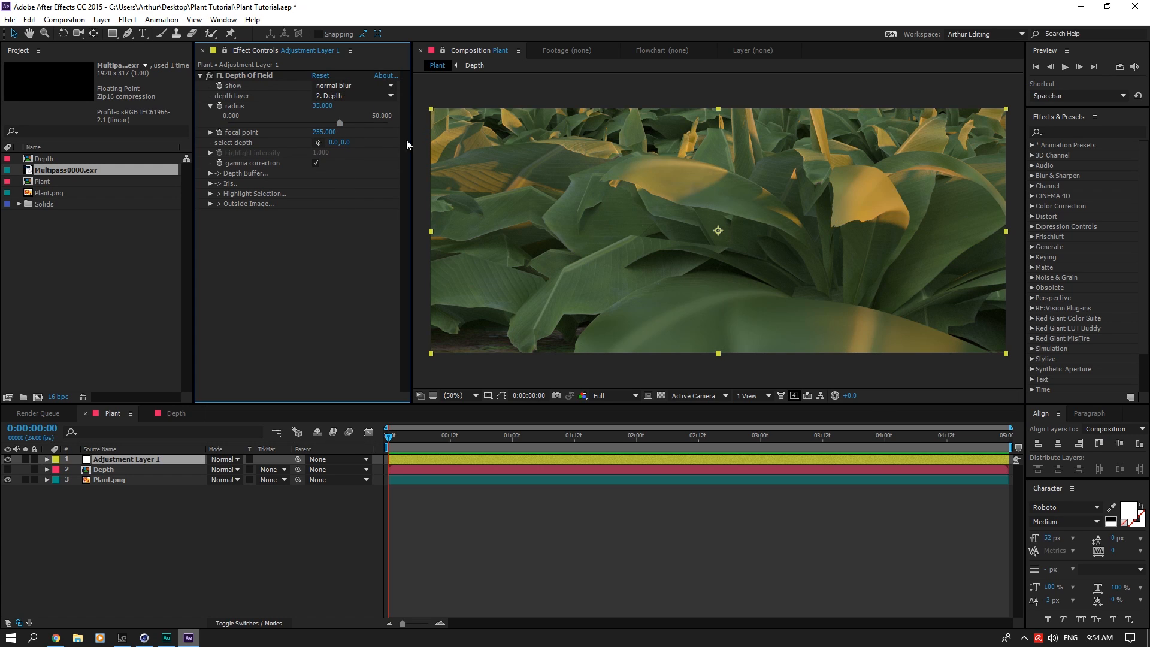
Step: Pick the depth-of-field focus on the yellow drooping leaf tip in the upper-right part of the image
{"action": "left_click", "coordinate": [319, 143]}
{"action": "left_click", "coordinate": [855, 192]}
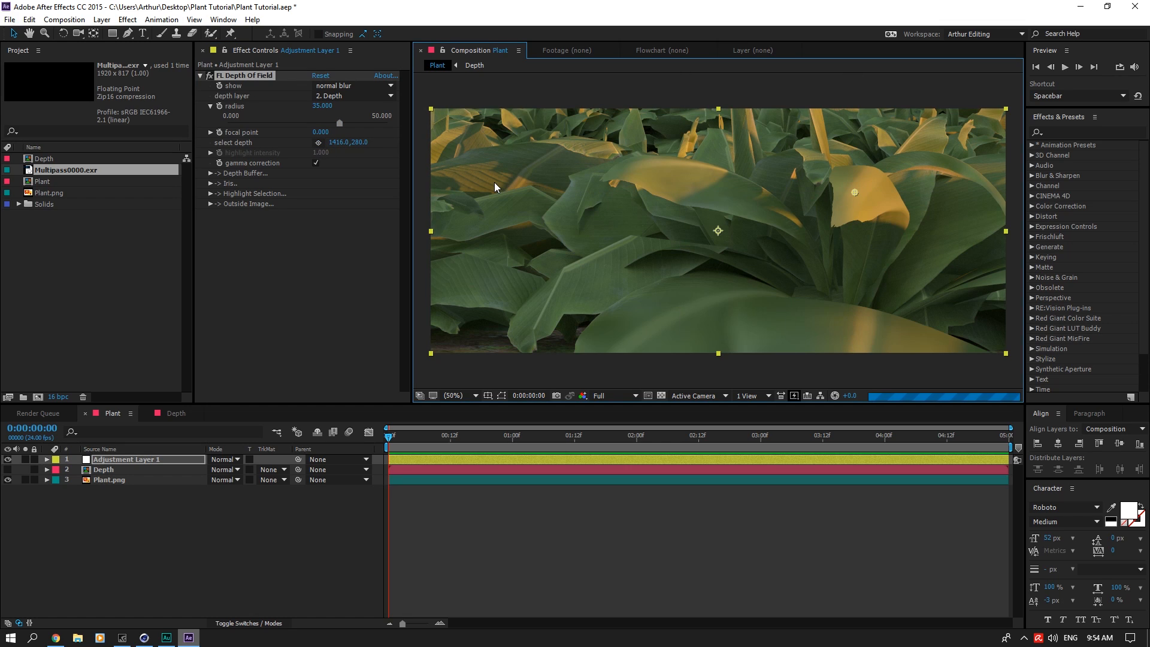
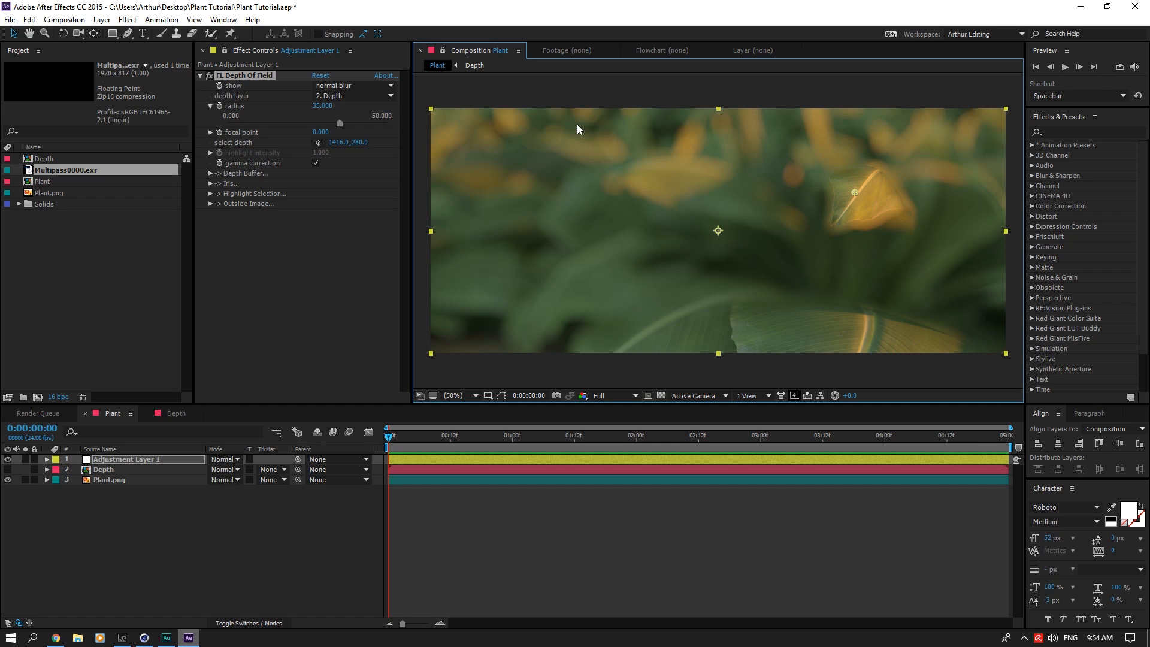
Step: Find the Invert channel effect and apply it to the Multipass0000.exr layer in the Depth composition
{"action": "left_click", "coordinate": [155, 501]}
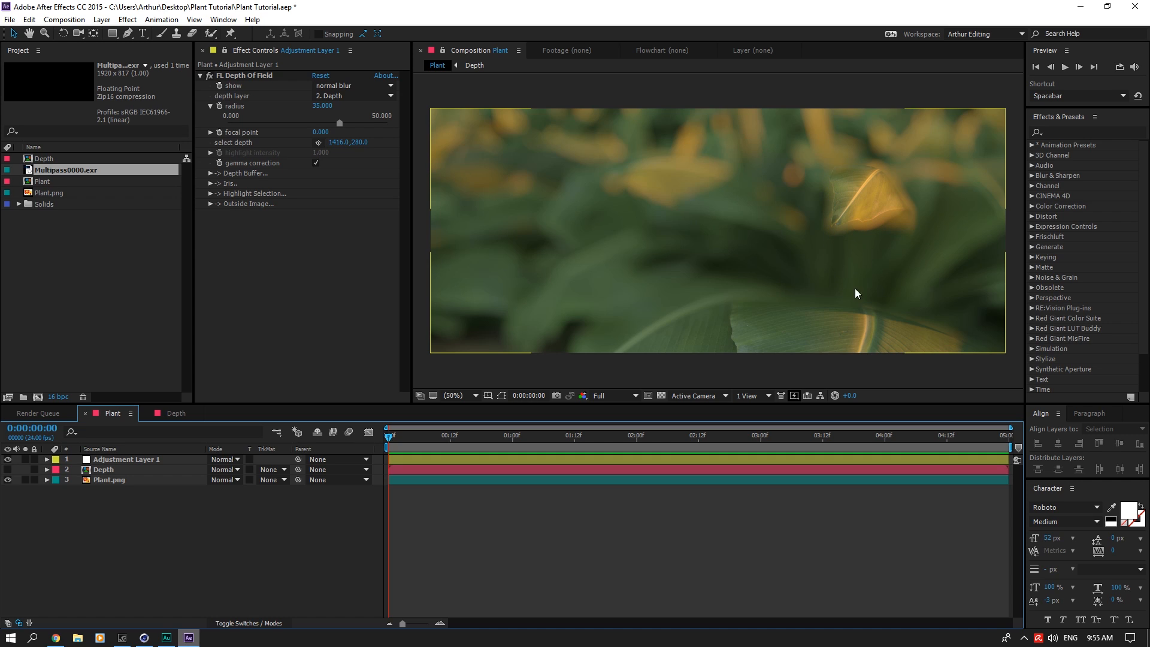
{"action": "left_click", "coordinate": [150, 418]}
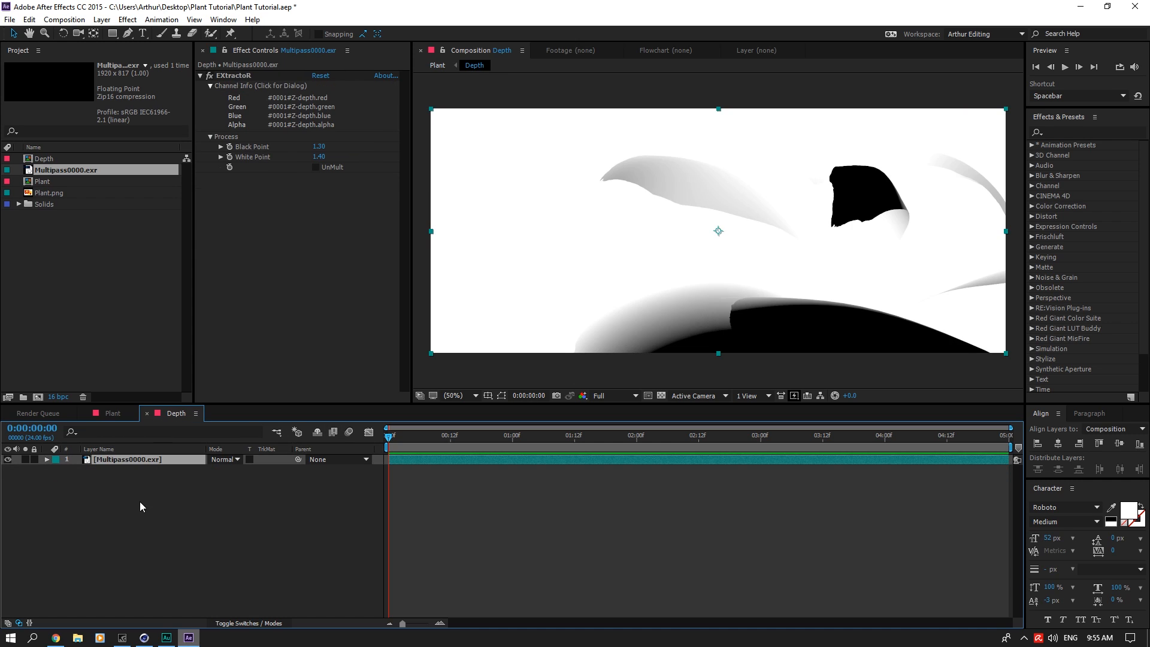
{"action": "right_click", "coordinate": [141, 503]}
{"action": "left_click", "coordinate": [1088, 139]}
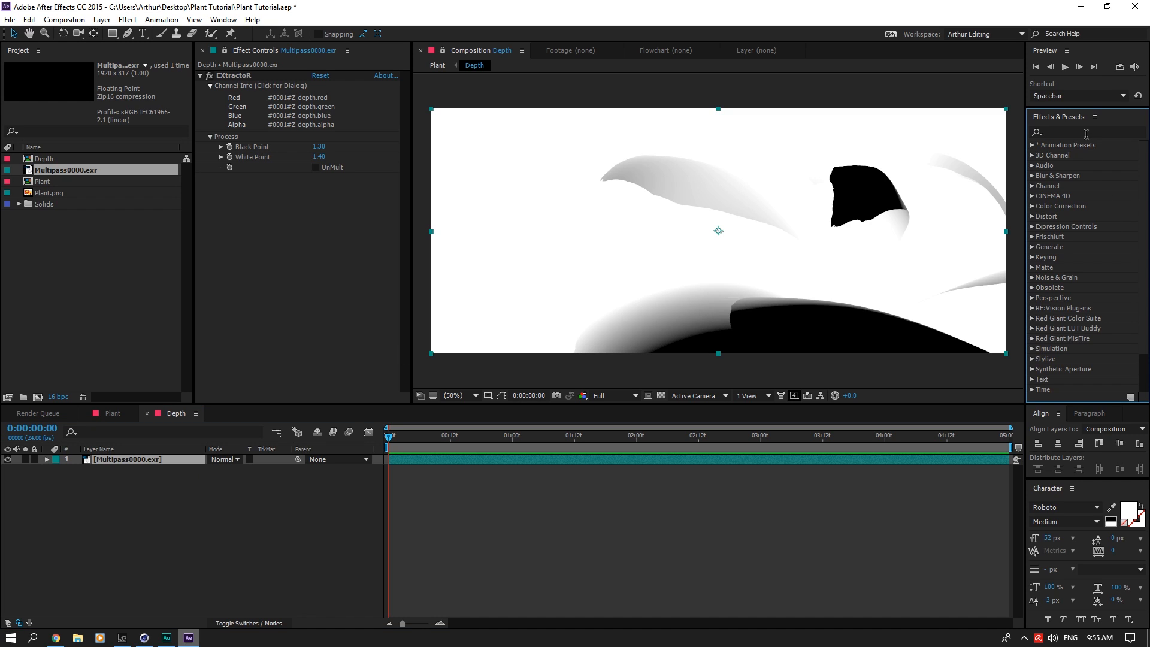
{"action": "left_click", "coordinate": [1087, 131]}
{"action": "type", "text": "inb"}
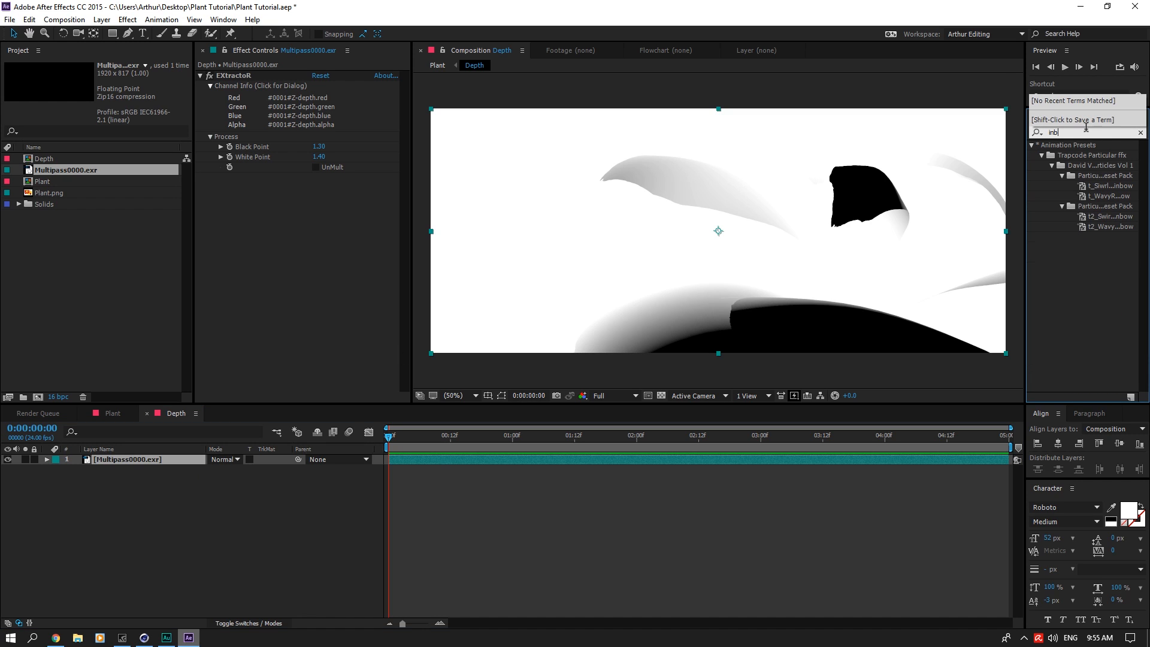
{"action": "key", "text": "BackSpace"}
{"action": "type", "text": "v"}
{"action": "left_click_drag", "start_coordinate": [1065, 186], "coordinate": [293, 295]}
Step: In the Plant composition, pick the adjustment layer's depth-of-field focus on the yellow leaf at about 1414, 278, and clear the effects search
{"action": "left_click", "coordinate": [110, 414]}
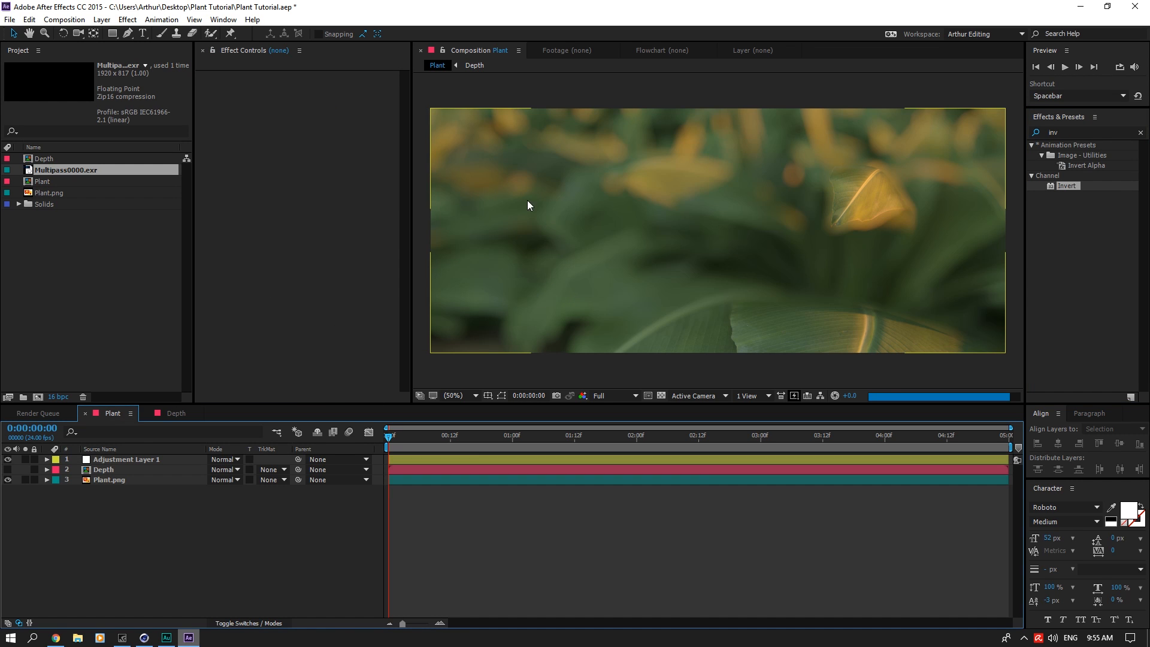
{"action": "left_click", "coordinate": [155, 459]}
{"action": "left_click", "coordinate": [318, 142]}
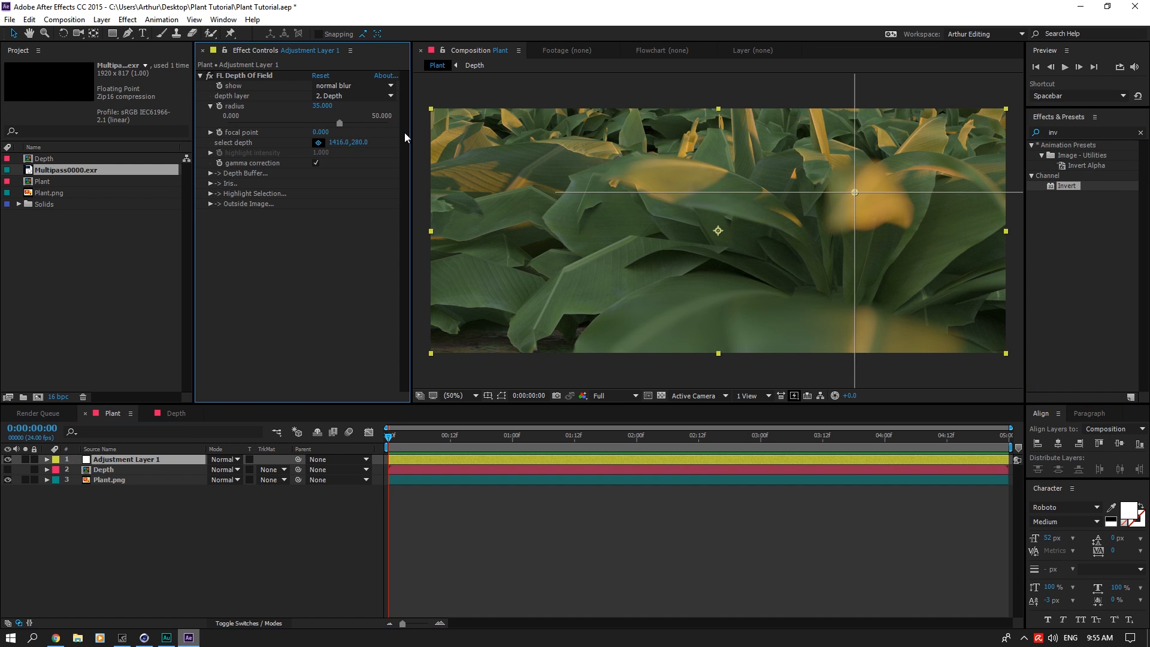
{"action": "left_click", "coordinate": [854, 192]}
{"action": "left_click", "coordinate": [817, 515]}
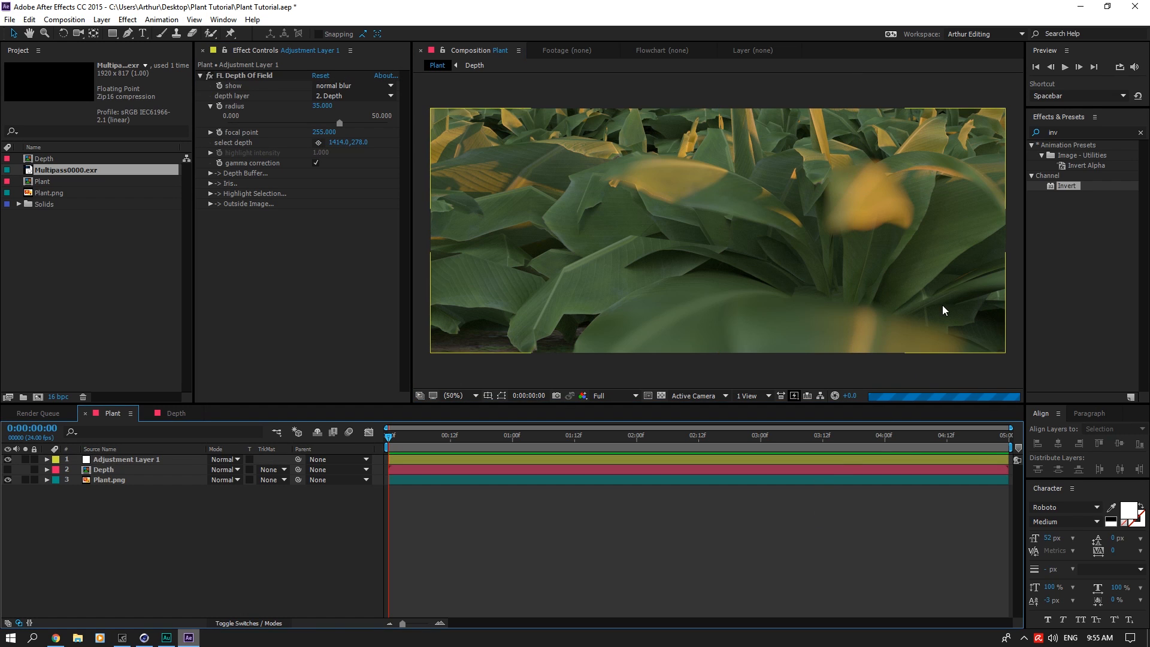
{"action": "left_click", "coordinate": [1140, 133]}
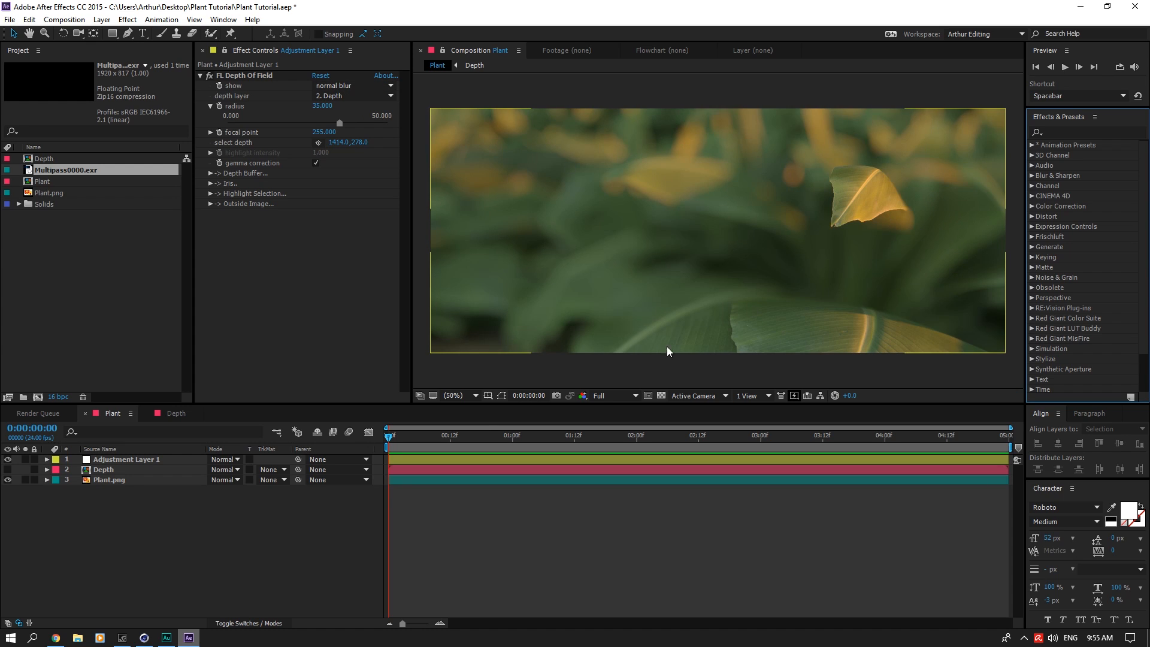
Step: In the Depth composition, set the EXtractoR Black Point to 1.2 and White Point to 1.5 on the multipass layer
{"action": "left_click", "coordinate": [181, 414]}
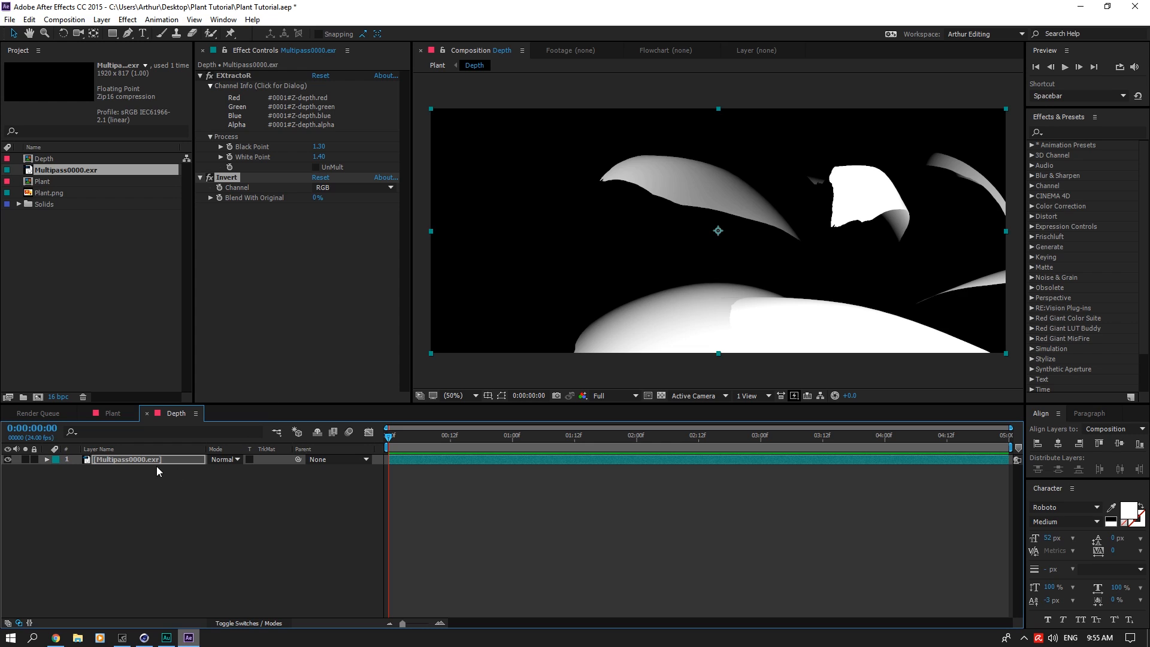
{"action": "left_click", "coordinate": [323, 147]}
{"action": "type", "text": "1.2"}
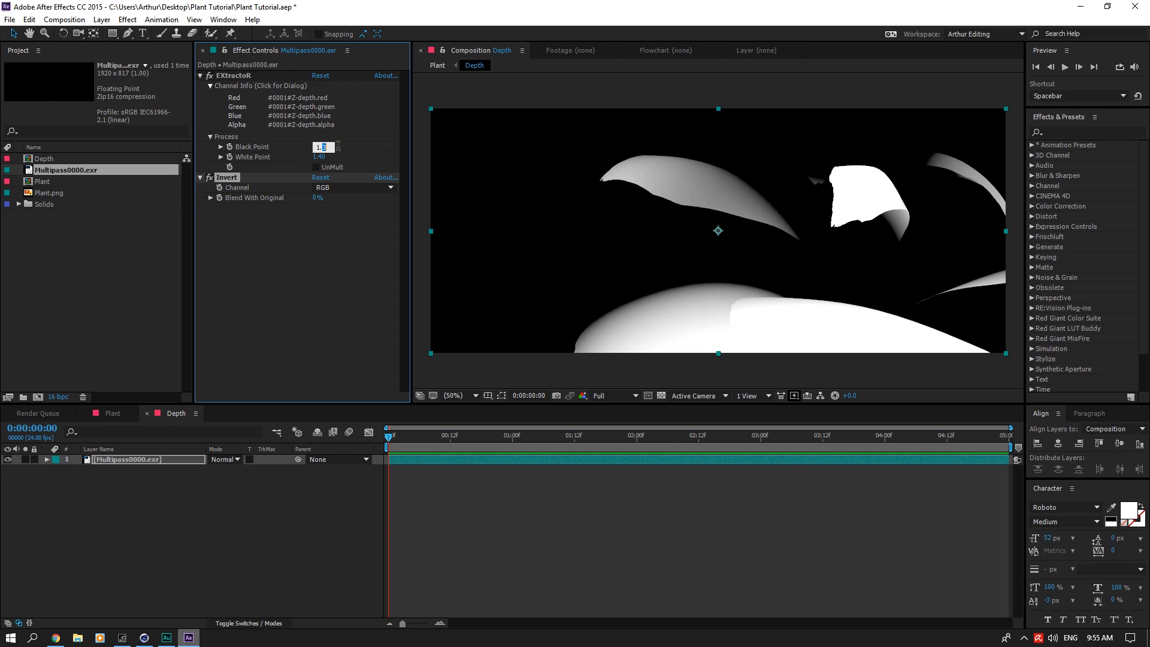
{"action": "key", "text": "Return"}
{"action": "left_click", "coordinate": [319, 156]}
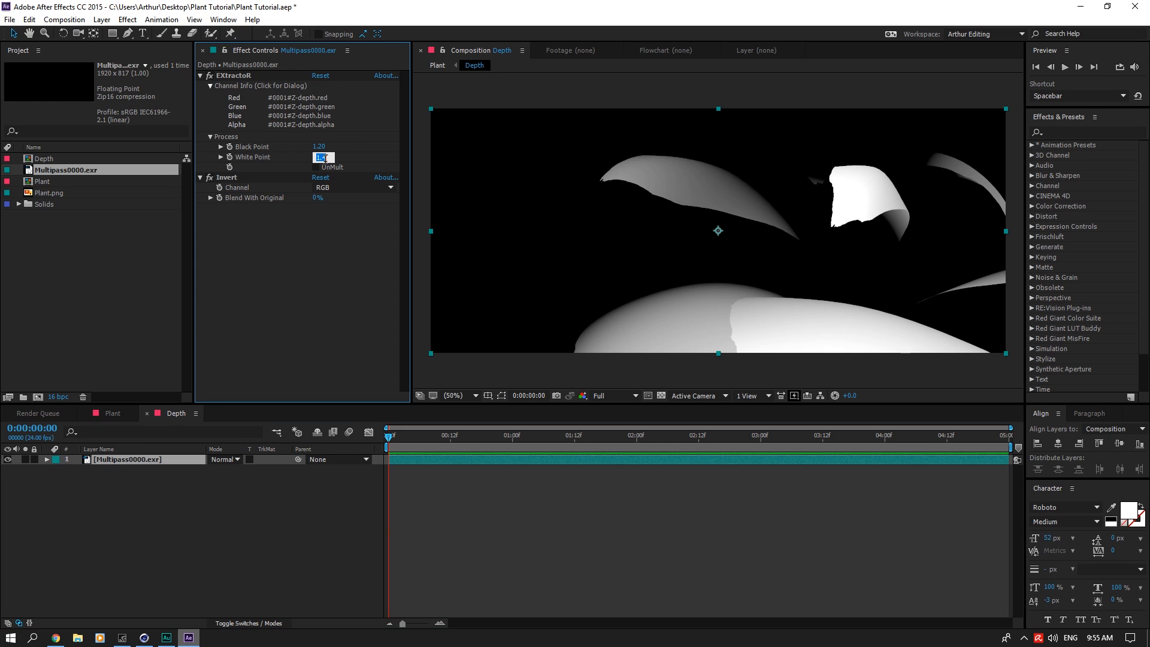
{"action": "type", "text": "1.5"}
{"action": "key", "text": "Return"}
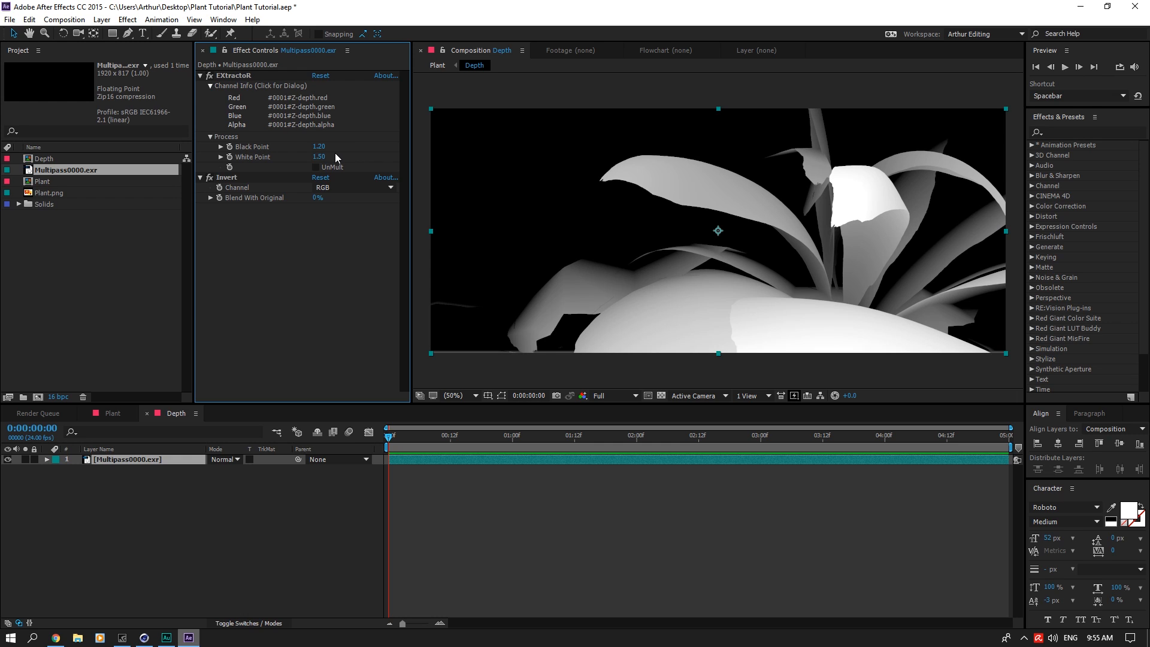
Step: Set the EXtractoR White Point to 1.45 for the depth pass
{"action": "left_click", "coordinate": [320, 156]}
{"action": "type", "text": "1.3"}
{"action": "key", "text": "BackSpace"}
{"action": "type", "text": "45"}
{"action": "key", "text": "Return"}
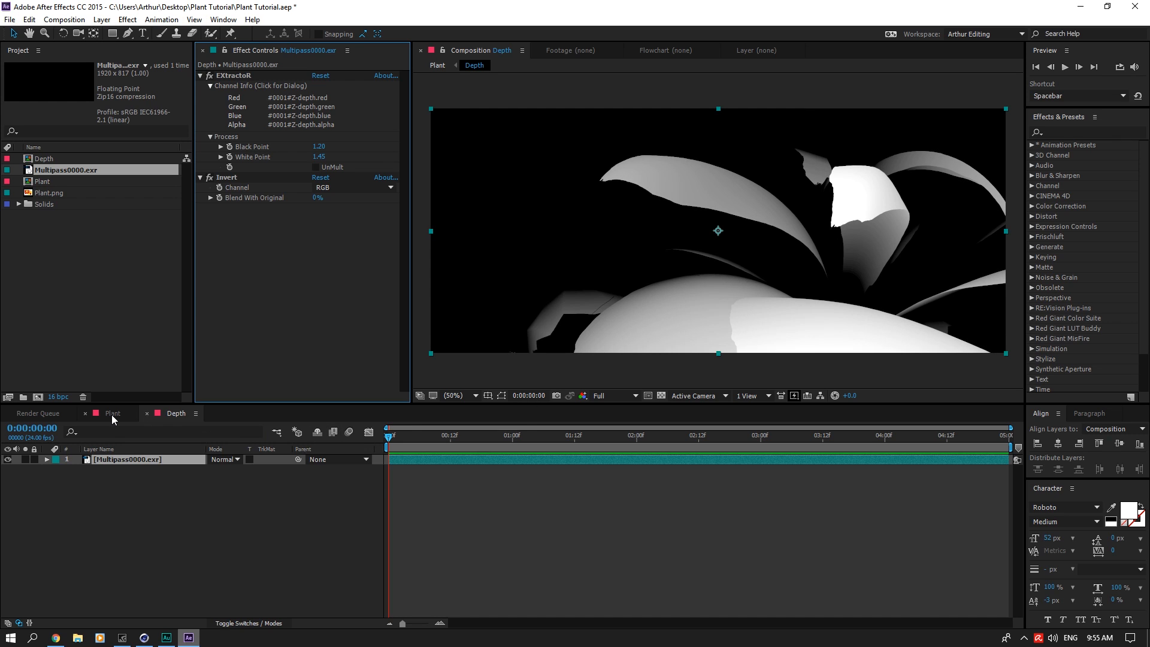
Step: Back in the Plant composition, move the adjustment layer's focus pick on the yellow leaf to about 1430, 286, saving the project along the way
{"action": "left_click", "coordinate": [111, 414]}
{"action": "left_click", "coordinate": [136, 459]}
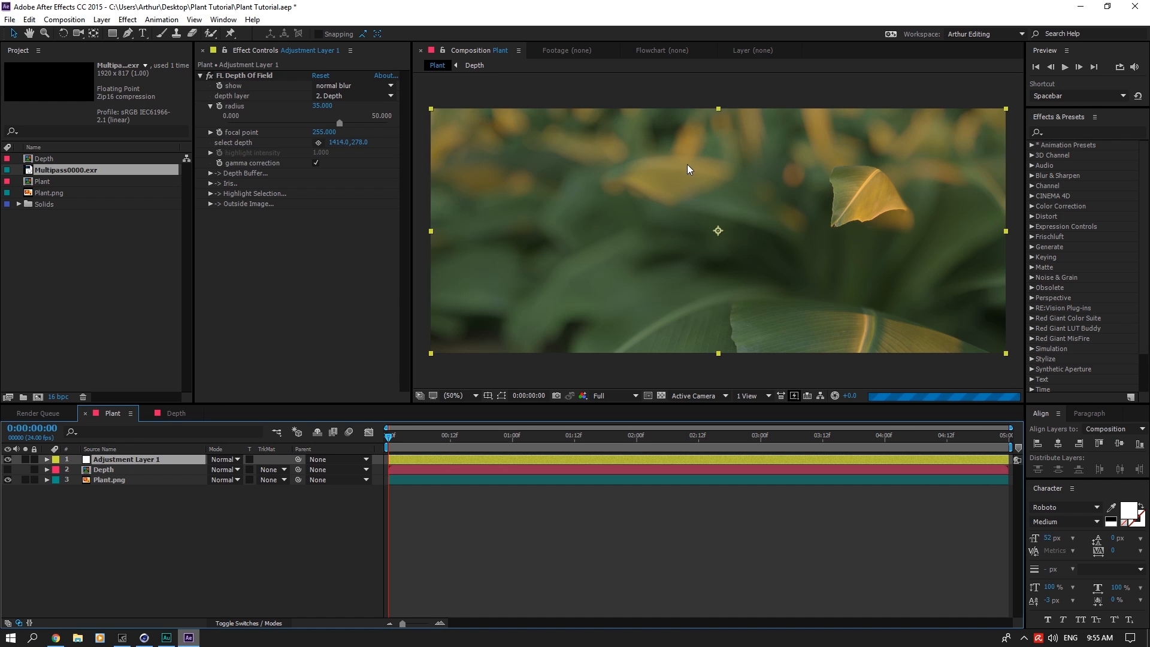
{"action": "left_click", "coordinate": [318, 143]}
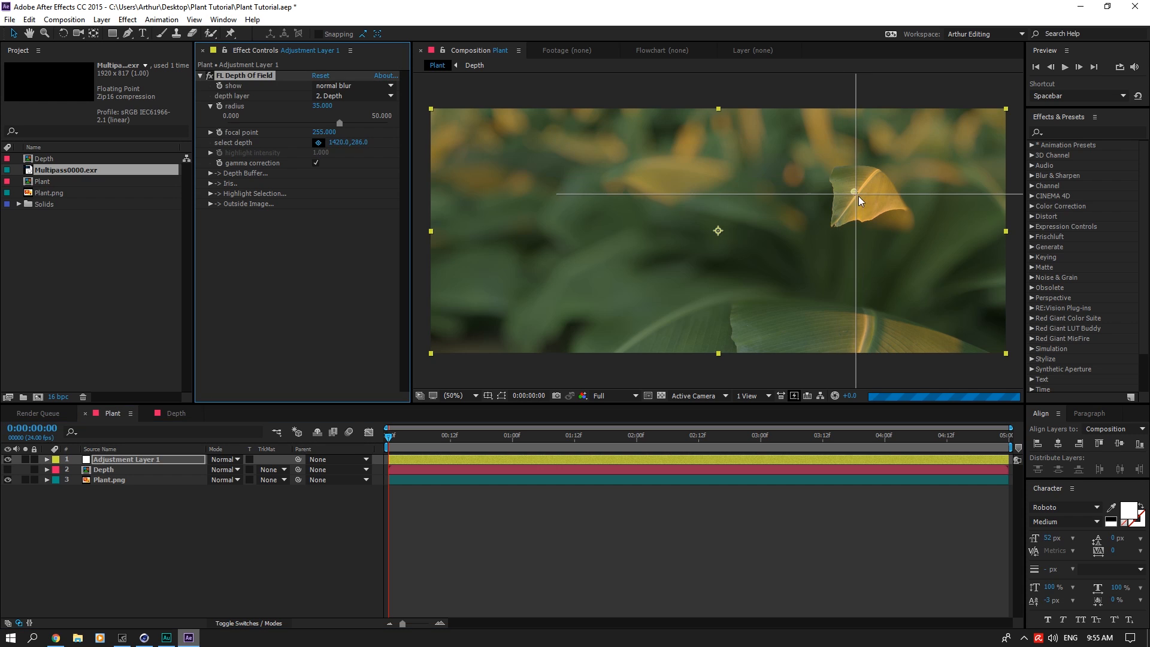
{"action": "left_click", "coordinate": [801, 339]}
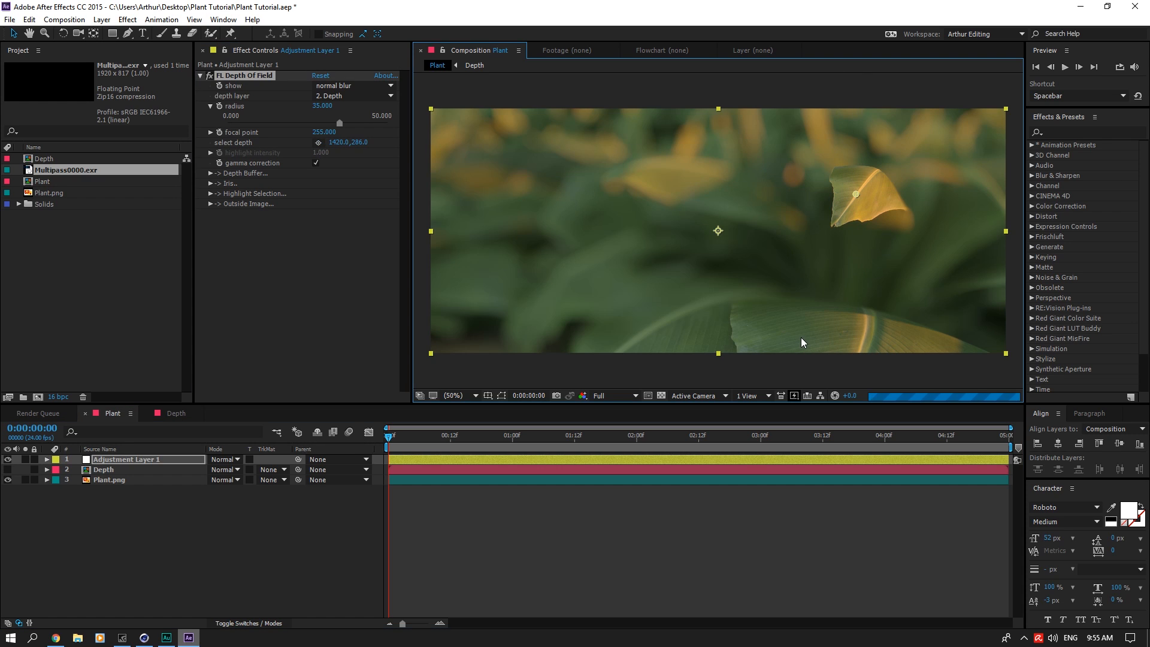
{"action": "key", "text": "ctrl+s"}
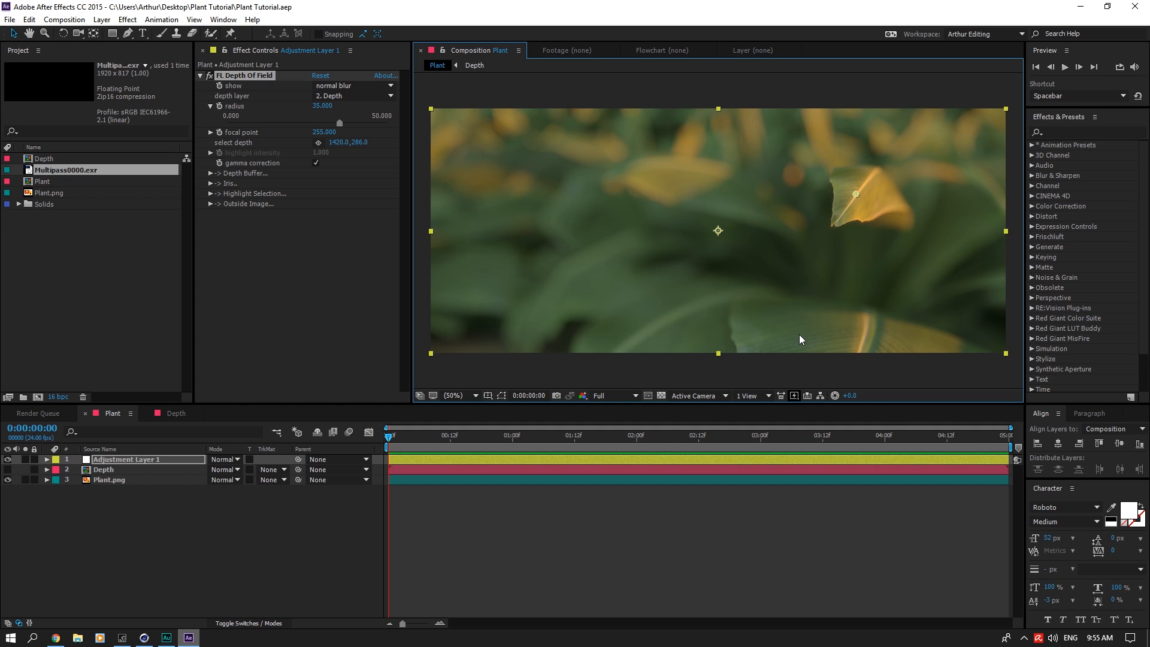
{"action": "left_click_drag", "start_coordinate": [863, 189], "coordinate": [864, 189]}
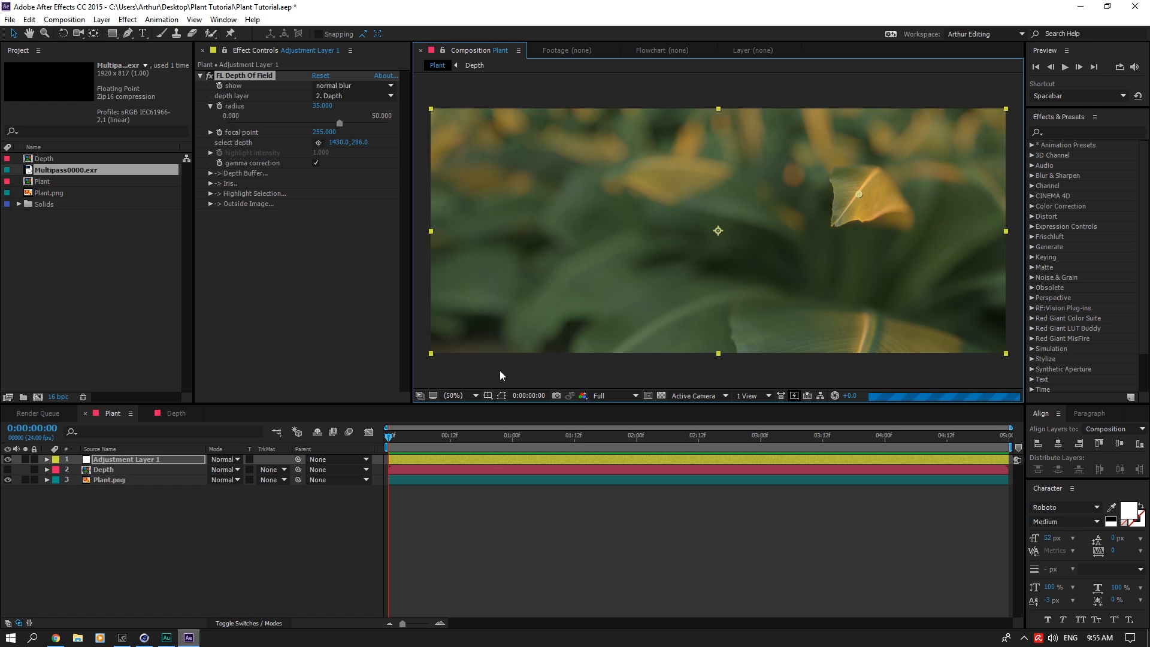
Step: Set the depth pass's EXtractoR Black Point to 1.3 and check the blur in the Plant composition
{"action": "left_click", "coordinate": [172, 415]}
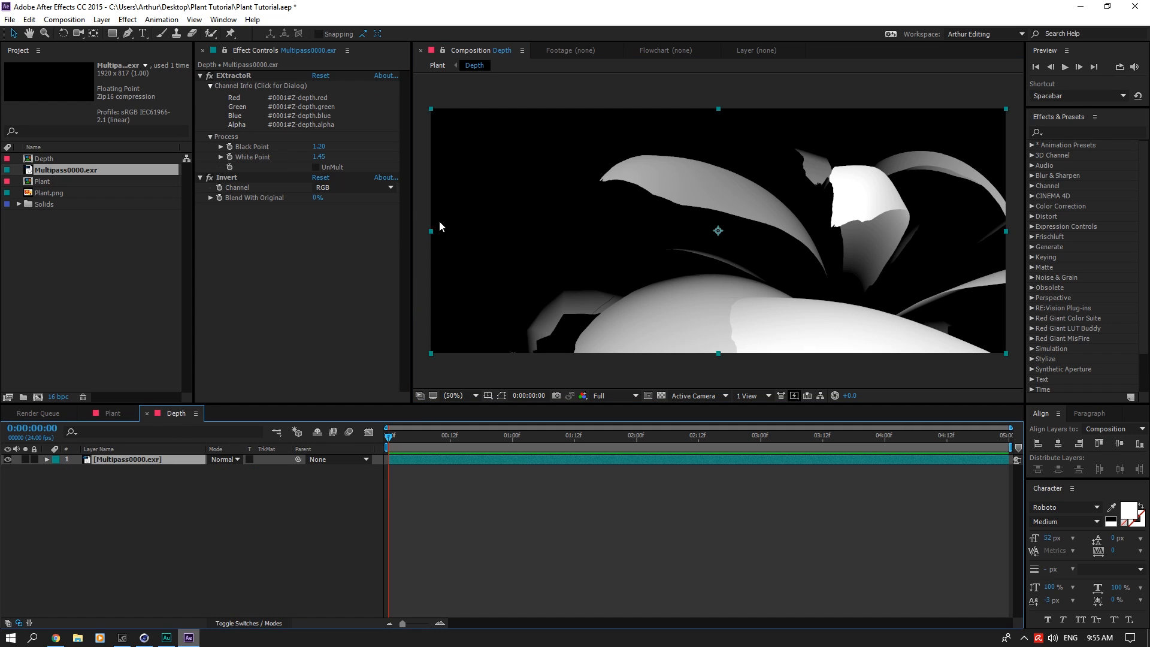
{"action": "left_click", "coordinate": [321, 157]}
{"action": "left_click", "coordinate": [322, 147]}
{"action": "type", "text": "1.3"}
{"action": "left_click", "coordinate": [353, 137]}
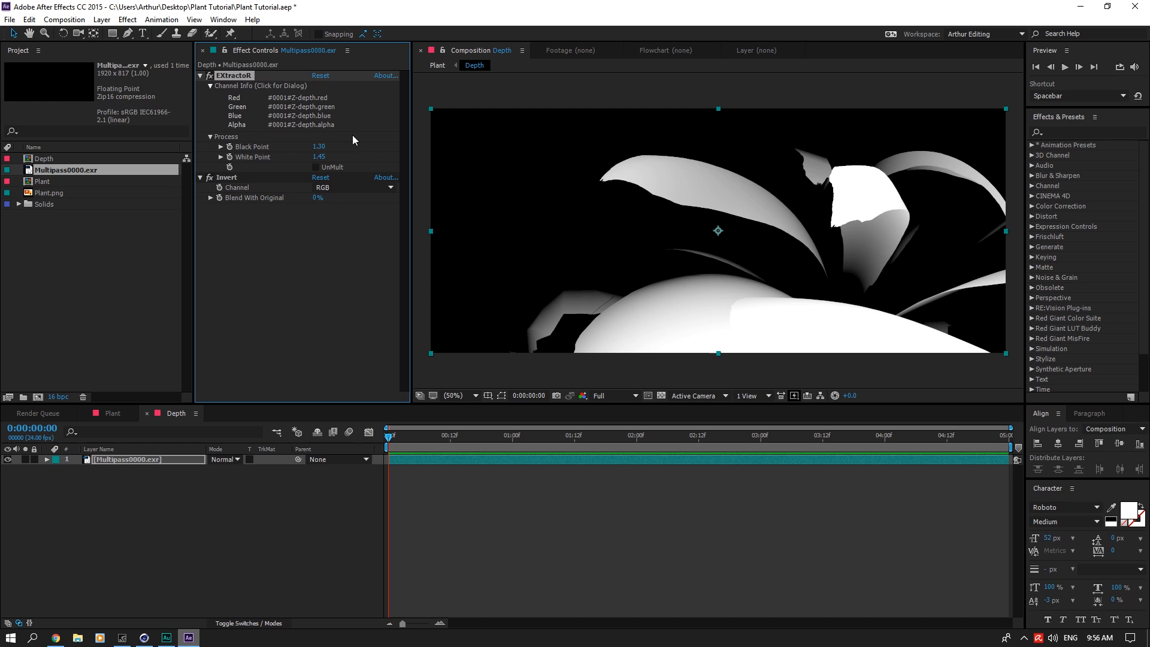
{"action": "left_click", "coordinate": [117, 413]}
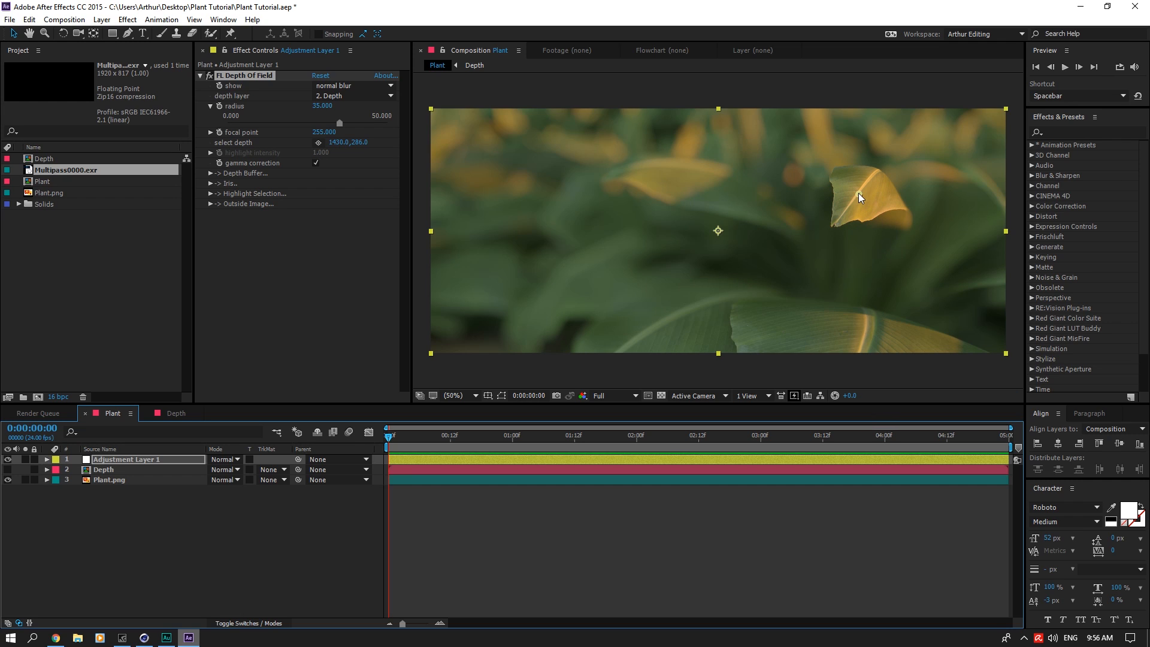
Step: Return to the Depth composition and set the EXtractoR White Point to 1.60
{"action": "left_click", "coordinate": [175, 414]}
{"action": "left_click", "coordinate": [322, 157]}
{"action": "double_click", "coordinate": [334, 157]}
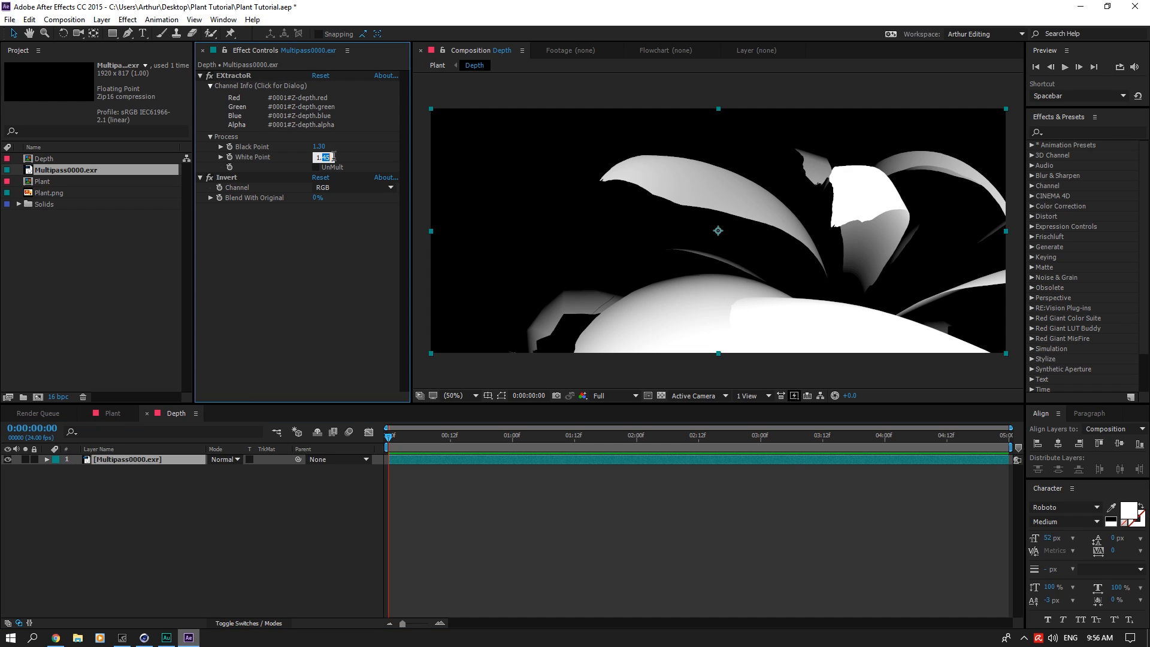
{"action": "type", "text": "60"}
{"action": "key", "text": "Return"}
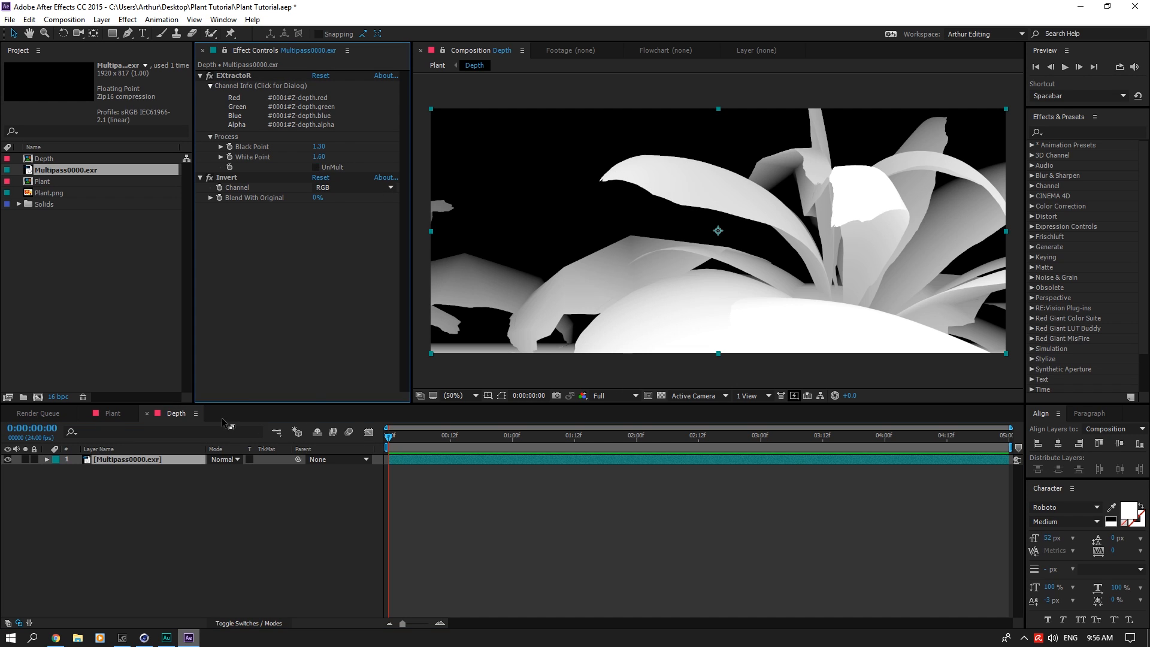
Step: Nudge the focus point on the yellow leaf to about 1436, 286 in the Plant composition and save the project
{"action": "left_click", "coordinate": [112, 413]}
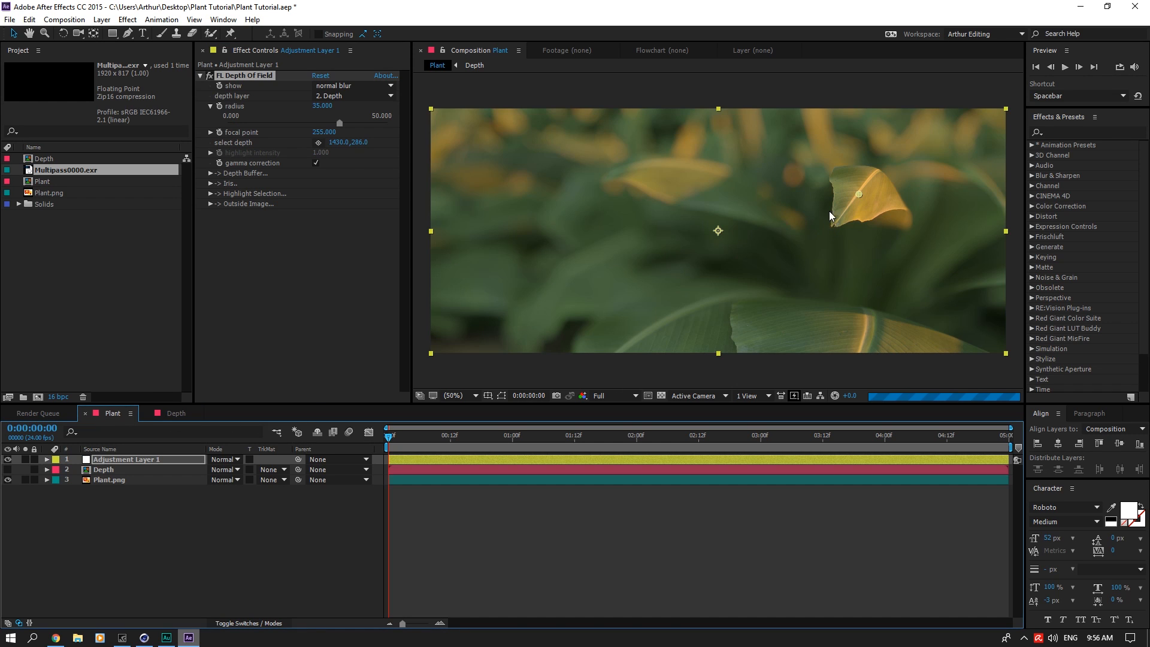
{"action": "left_click", "coordinate": [863, 193]}
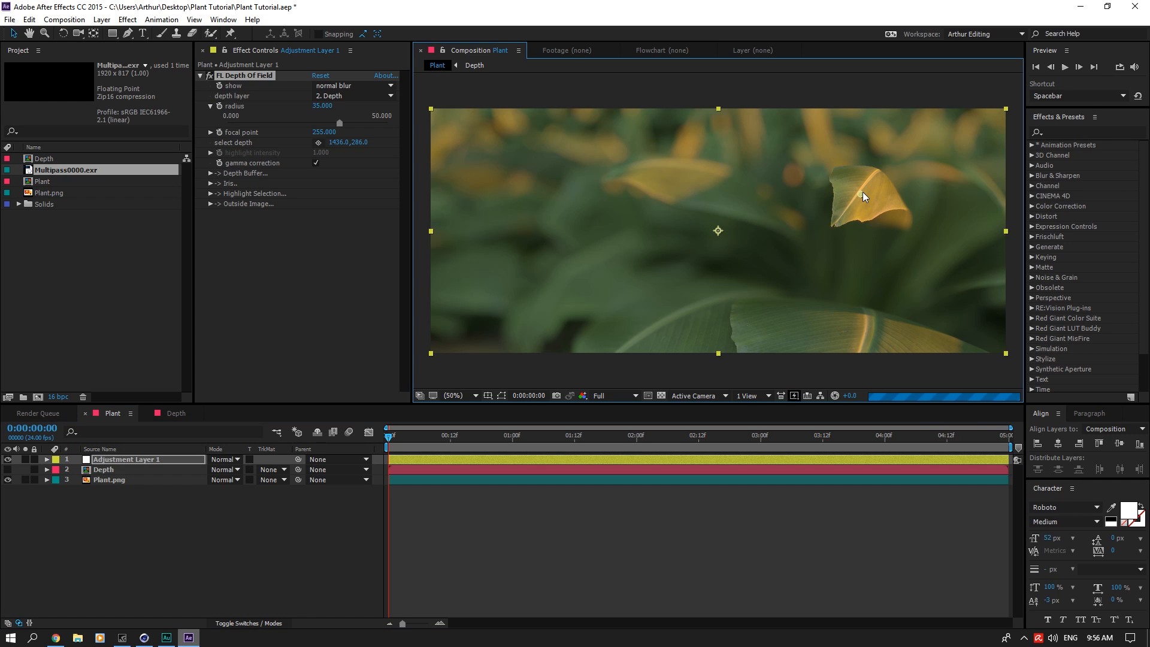
{"action": "key", "text": "ctrl+s"}
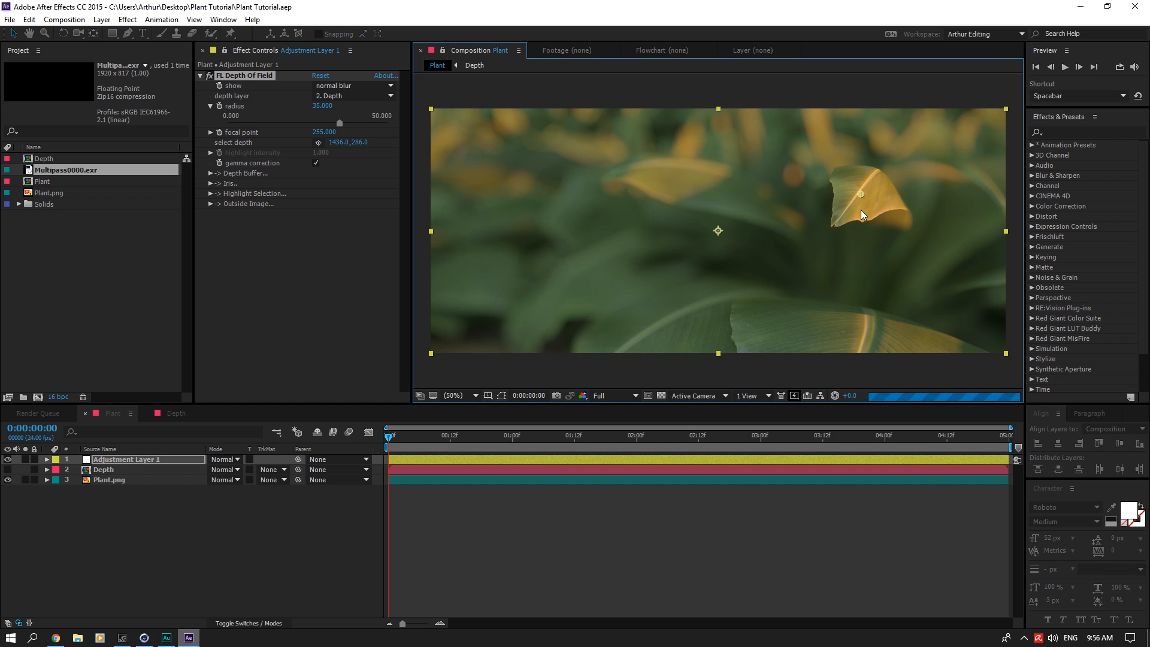
Step: Create a new black 1920 x 817 px solid named Particles in the Plant composition
{"action": "left_click", "coordinate": [207, 520]}
{"action": "right_click", "coordinate": [206, 521]}
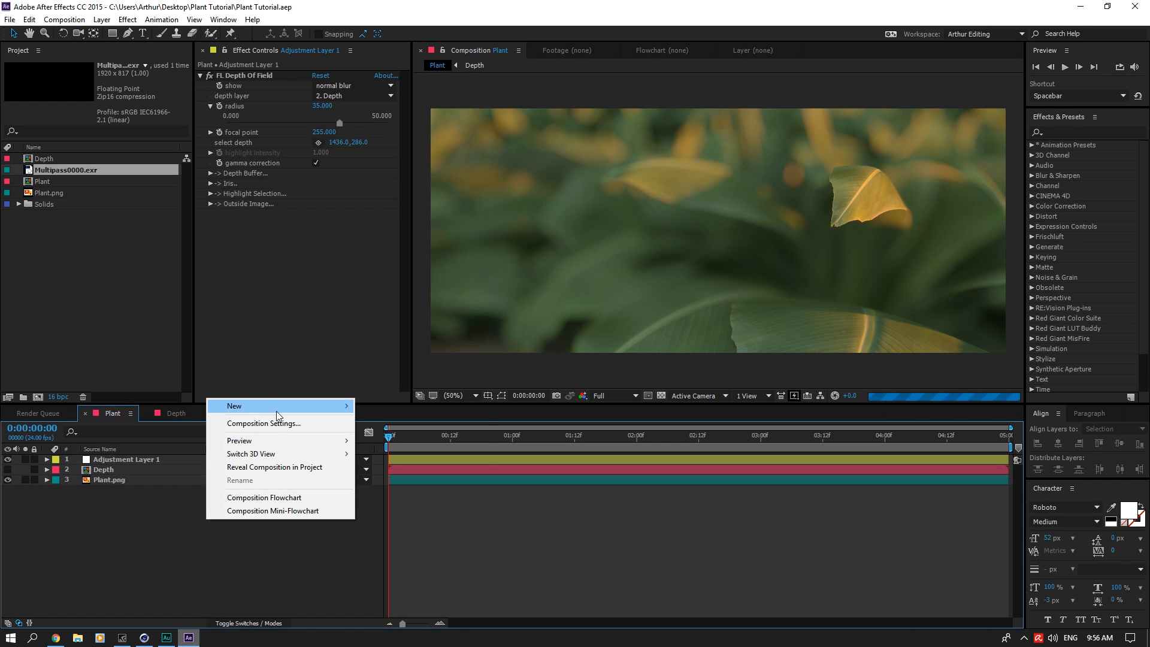
{"action": "mouse_move", "coordinate": [287, 406]}
{"action": "left_click", "coordinate": [435, 440]}
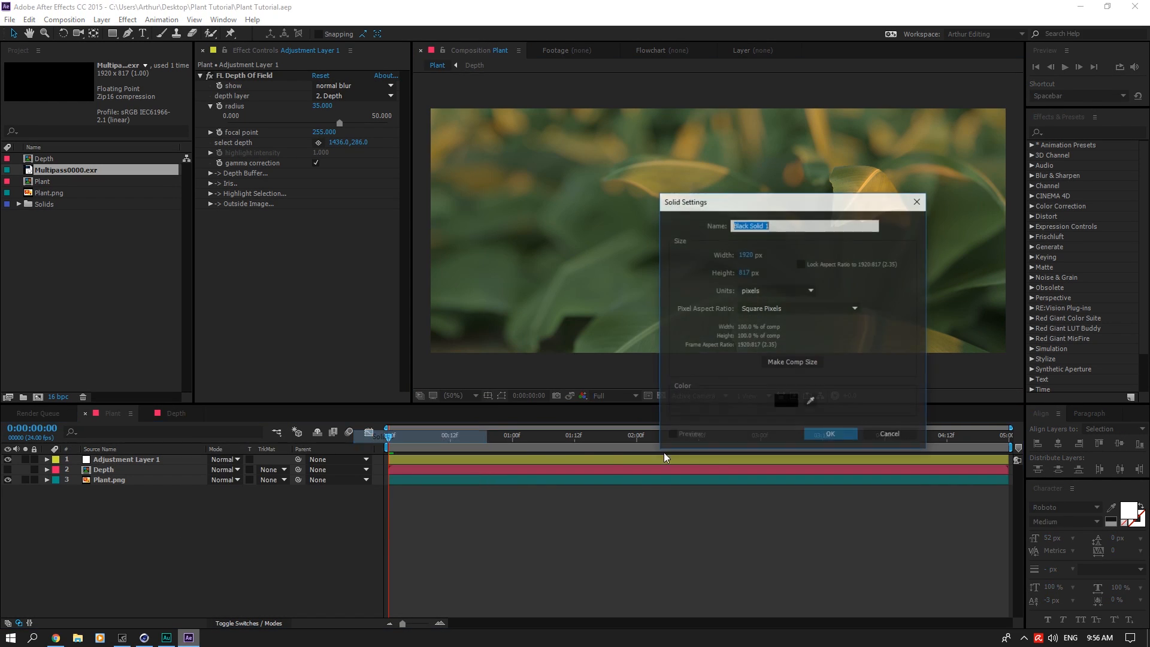
{"action": "type", "text": "Particles"}
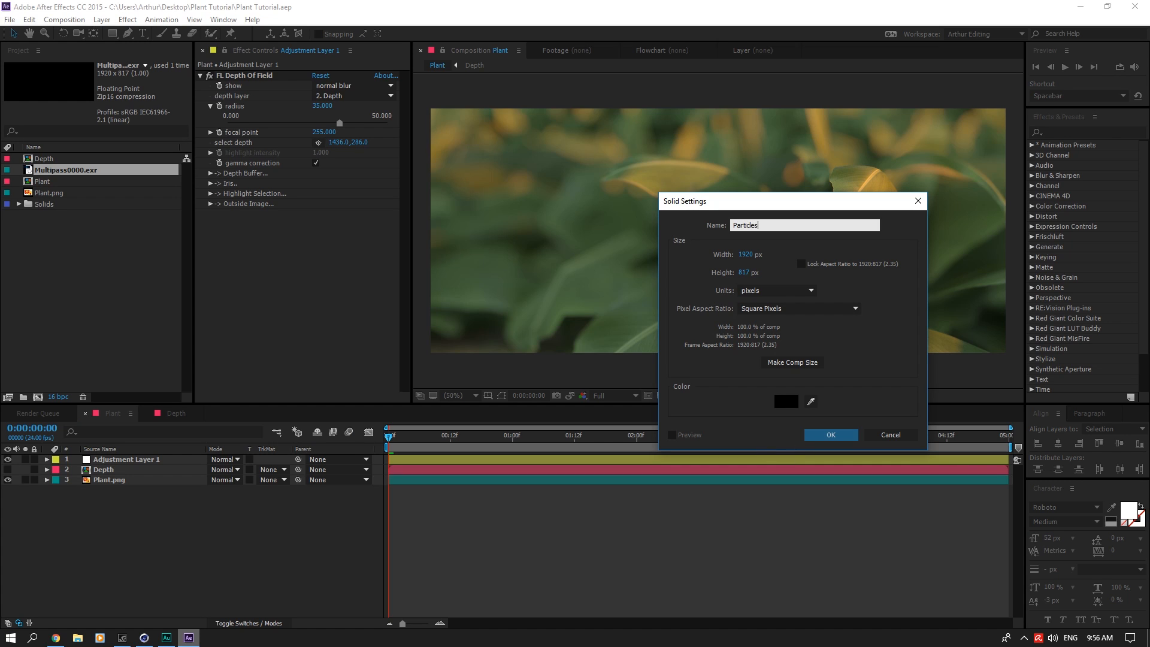
{"action": "key", "text": "Return"}
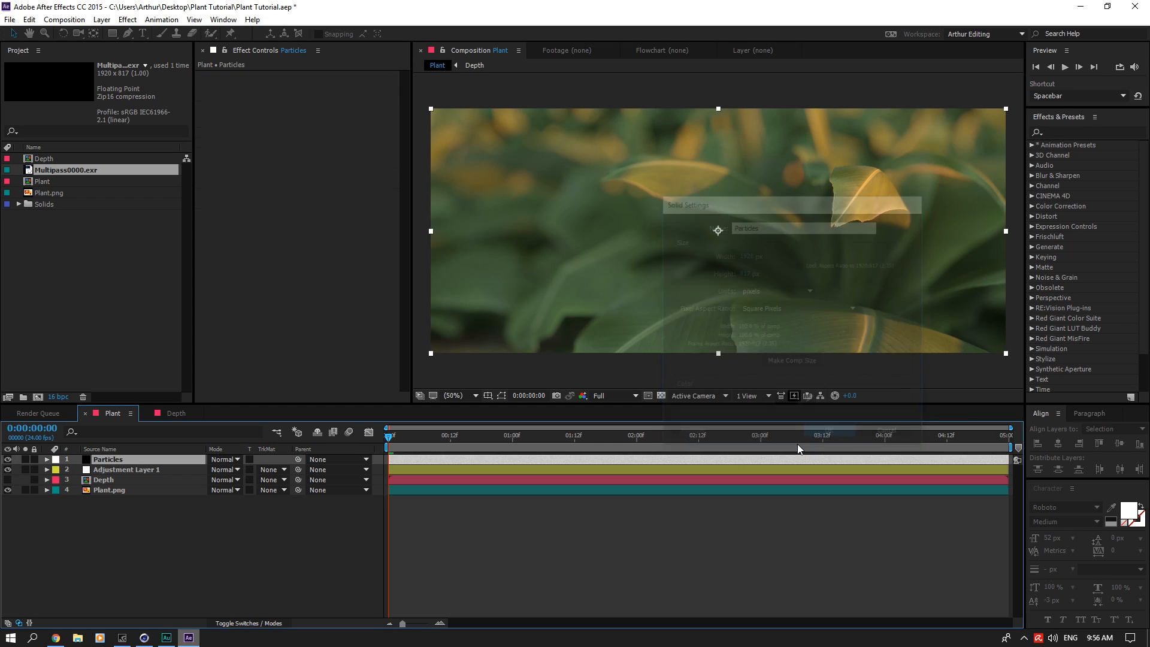
Step: Find the Trapcode Particular effect, apply it to the Particles solid, and clear the effects search
{"action": "left_click", "coordinate": [1084, 132]}
{"action": "type", "text": "part"}
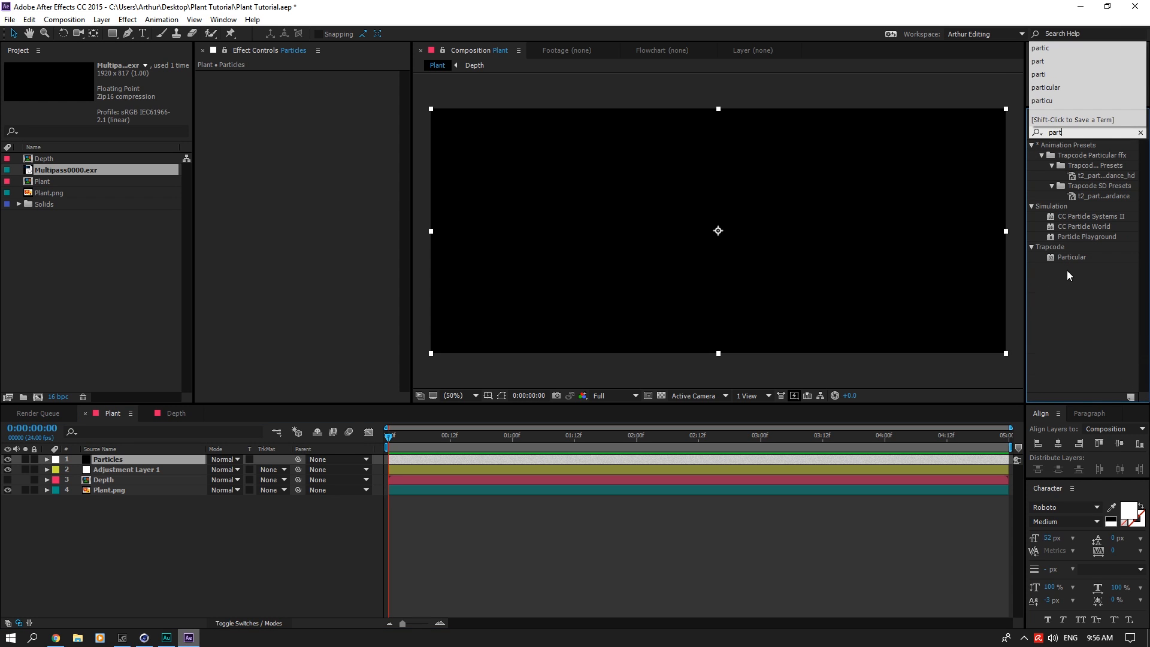
{"action": "left_click_drag", "start_coordinate": [1072, 257], "coordinate": [120, 460]}
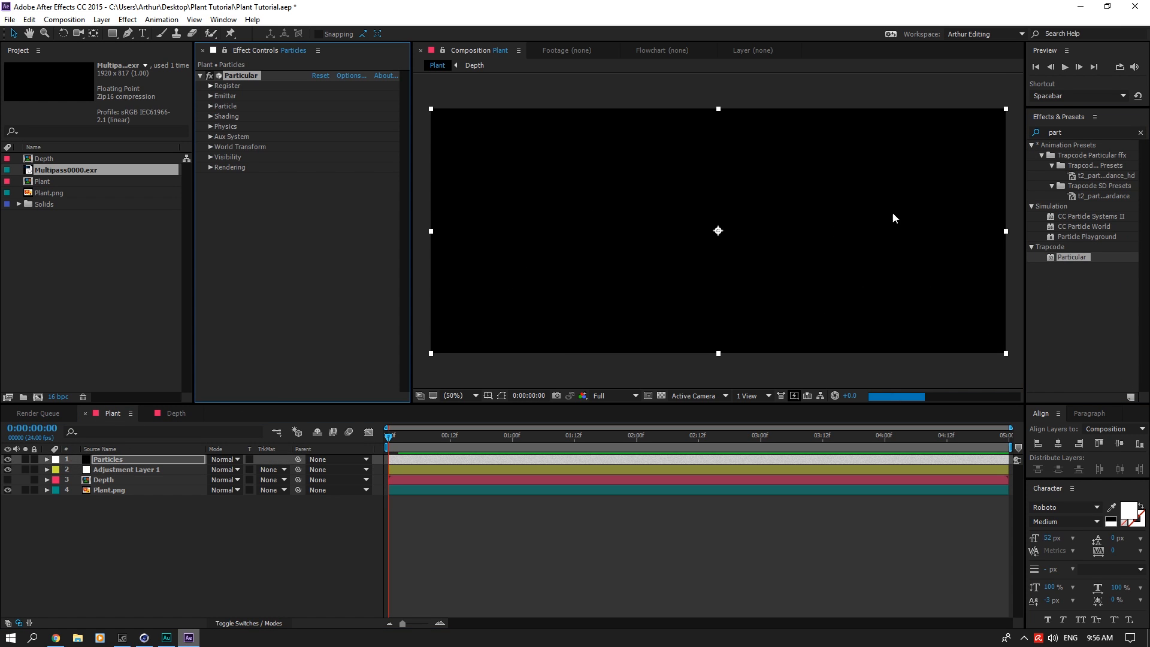
{"action": "left_click", "coordinate": [1140, 132]}
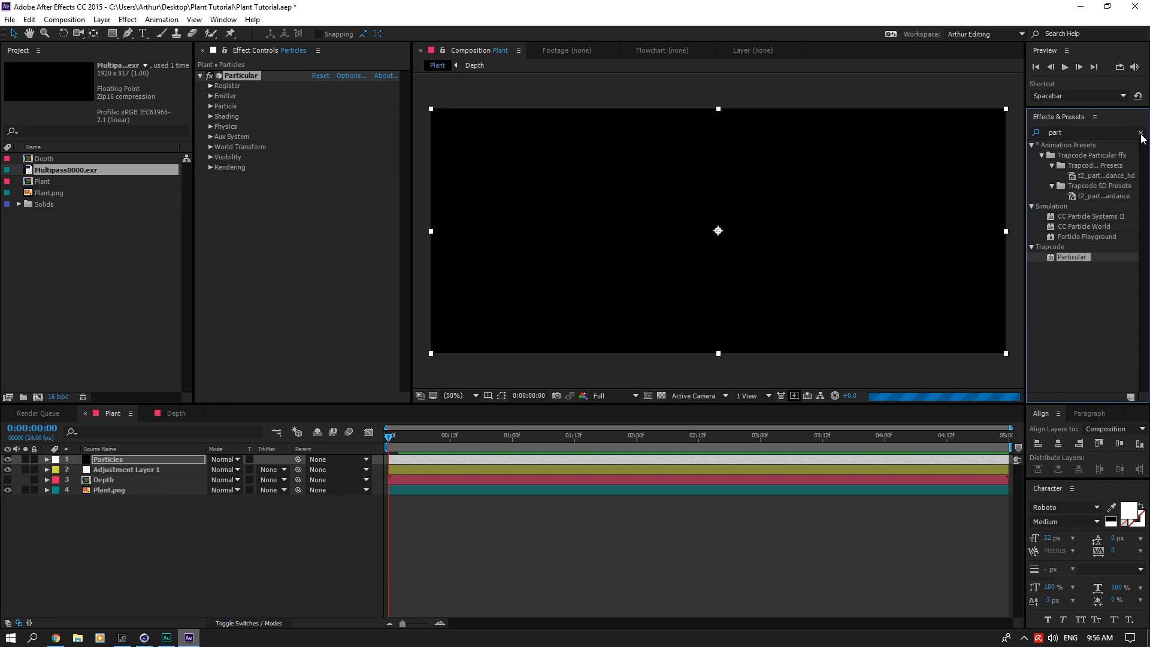
Step: Expand the Emitter settings of the Particular effect on the Particles solid
{"action": "left_click", "coordinate": [211, 96]}
{"action": "left_click", "coordinate": [212, 96]}
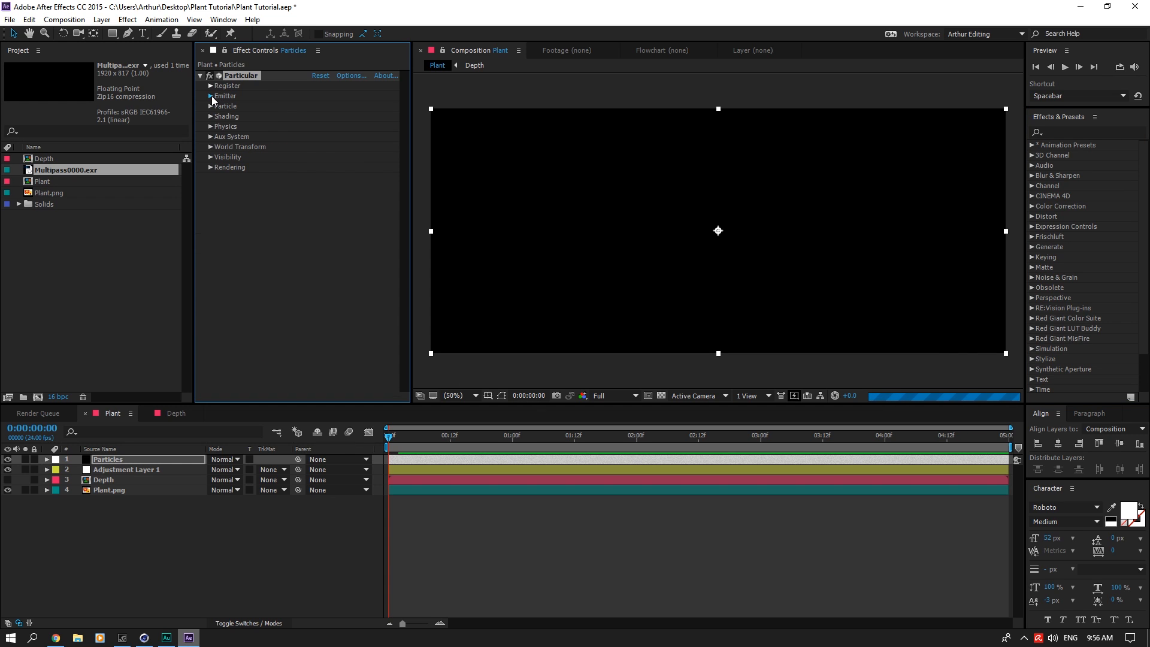
{"action": "left_click", "coordinate": [211, 96]}
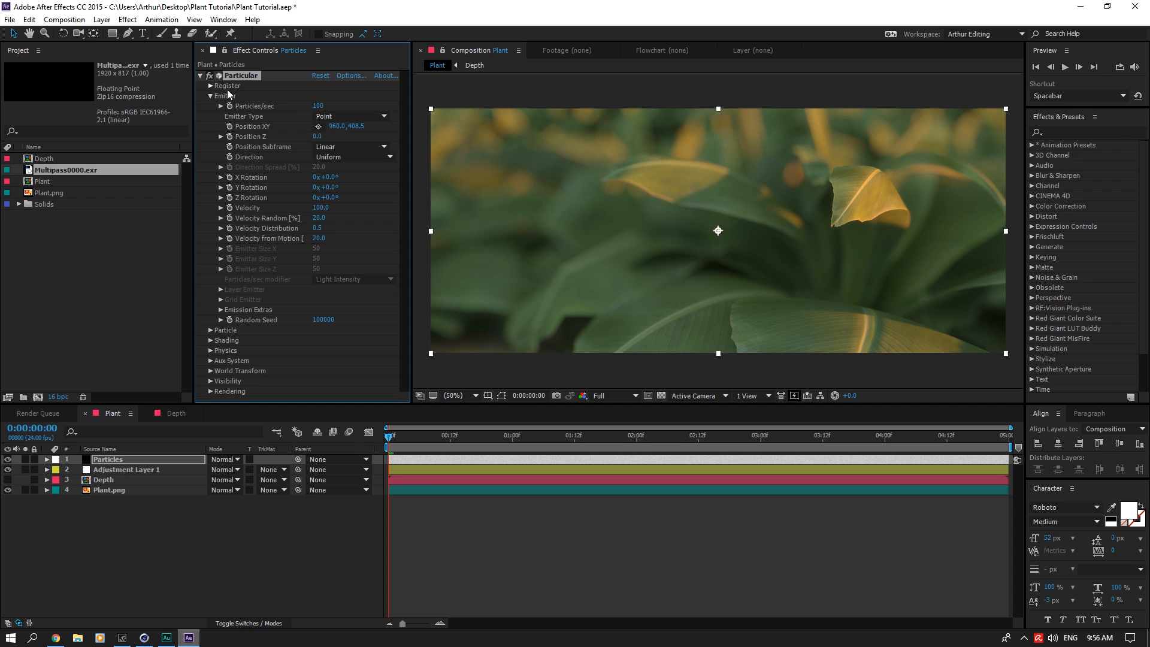
Step: Set the Particular emitter type to Box on the Particles layer
{"action": "left_click", "coordinate": [353, 116]}
{"action": "left_click", "coordinate": [355, 108]}
{"action": "left_click", "coordinate": [354, 116]}
{"action": "left_click", "coordinate": [347, 136]}
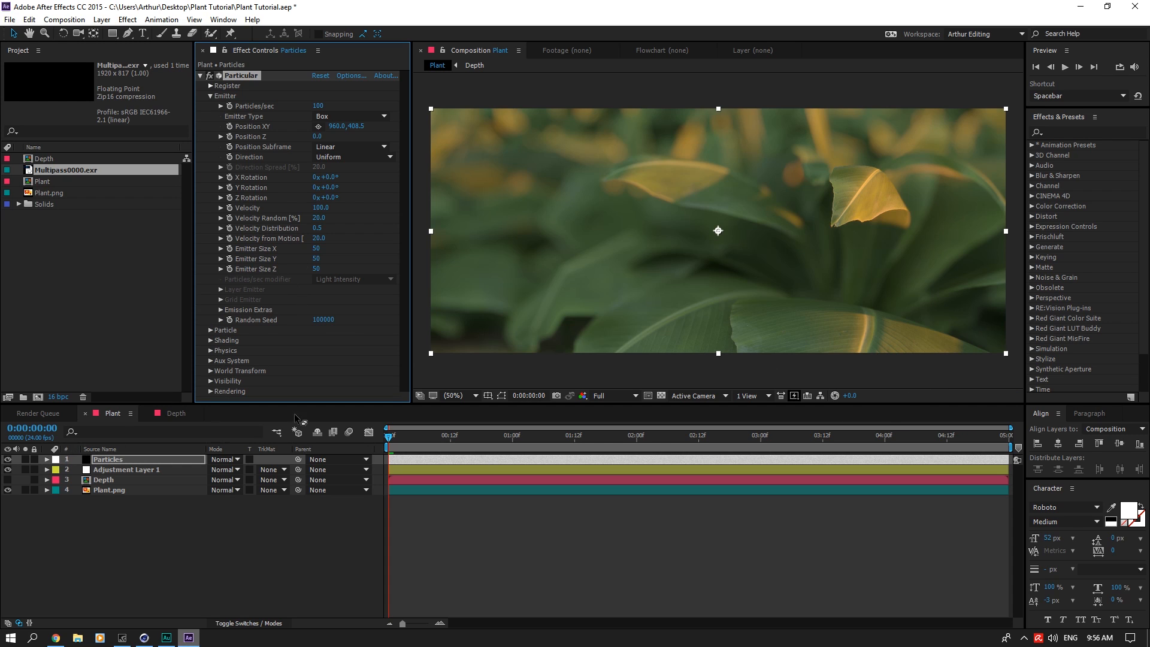
Step: Hide the Particles layer and add the current Plant frame to the render queue as a still file
{"action": "left_click", "coordinate": [7, 460]}
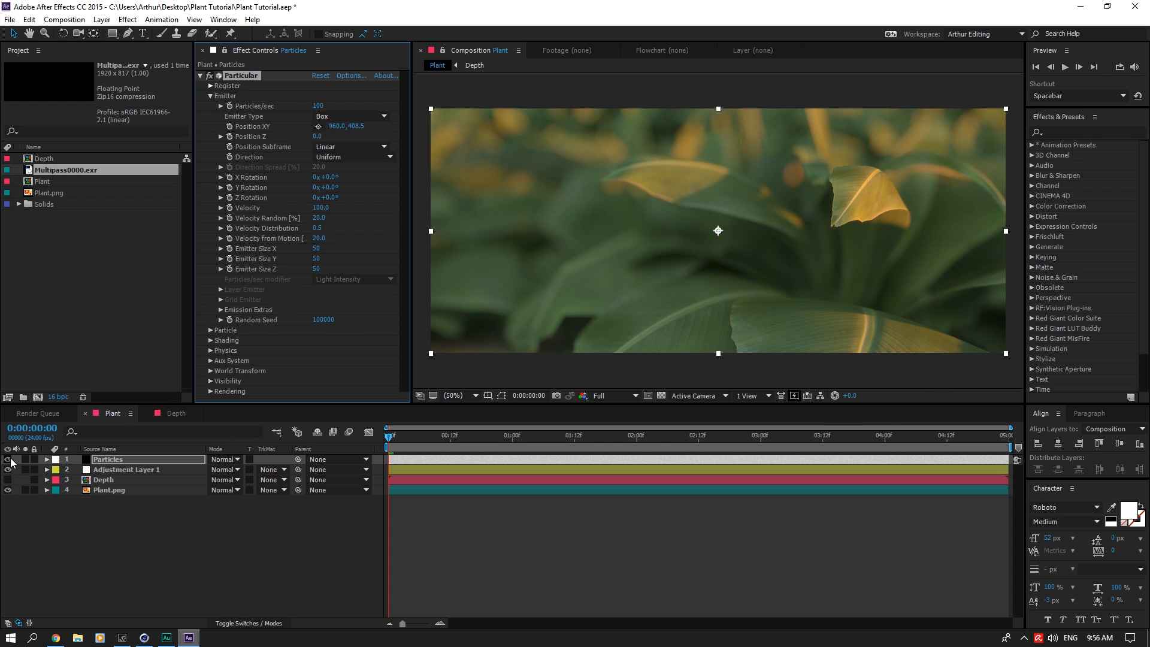
{"action": "left_click", "coordinate": [108, 469]}
{"action": "left_click", "coordinate": [177, 521]}
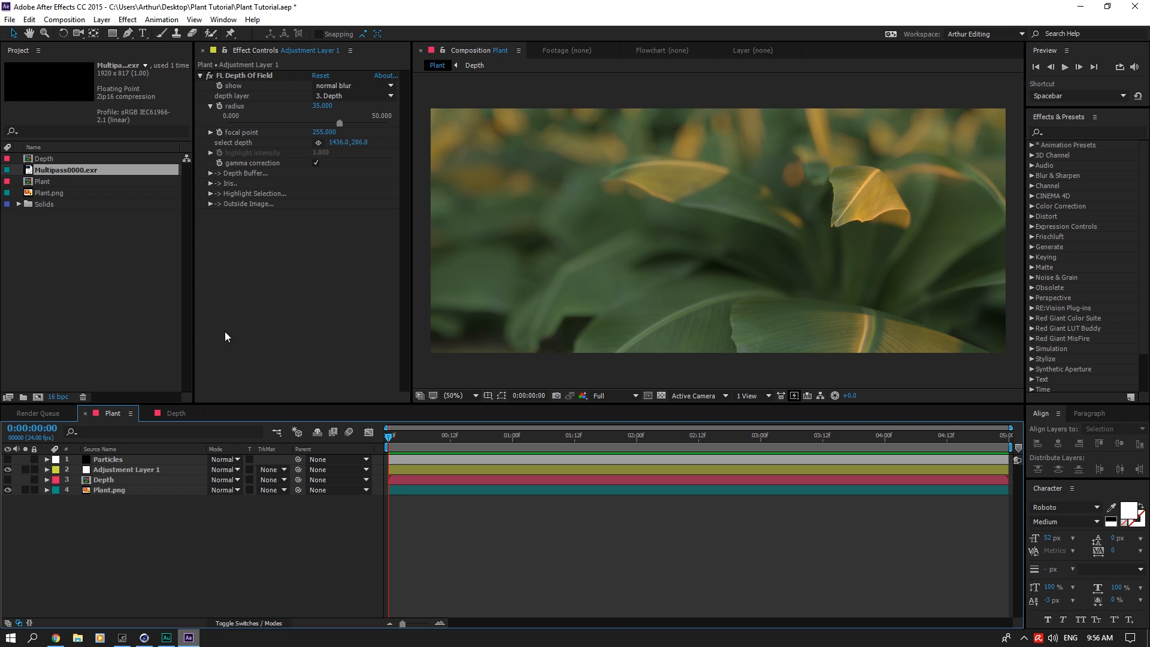
{"action": "left_click", "coordinate": [65, 20]}
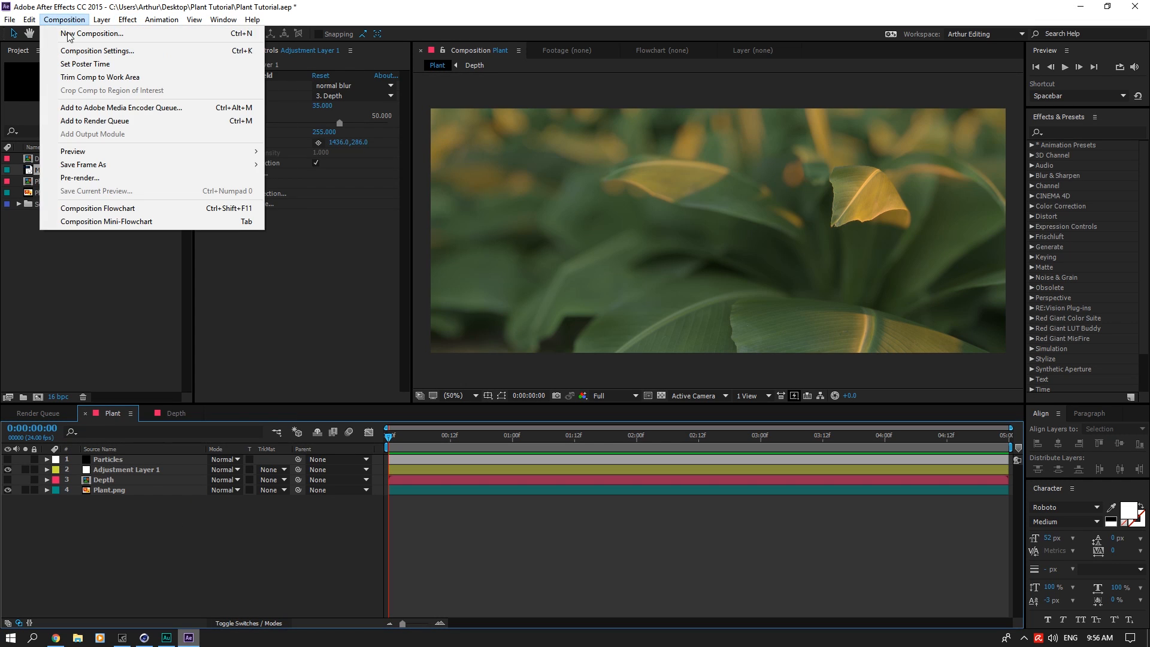
{"action": "mouse_move", "coordinate": [102, 165]}
{"action": "left_click", "coordinate": [282, 164]}
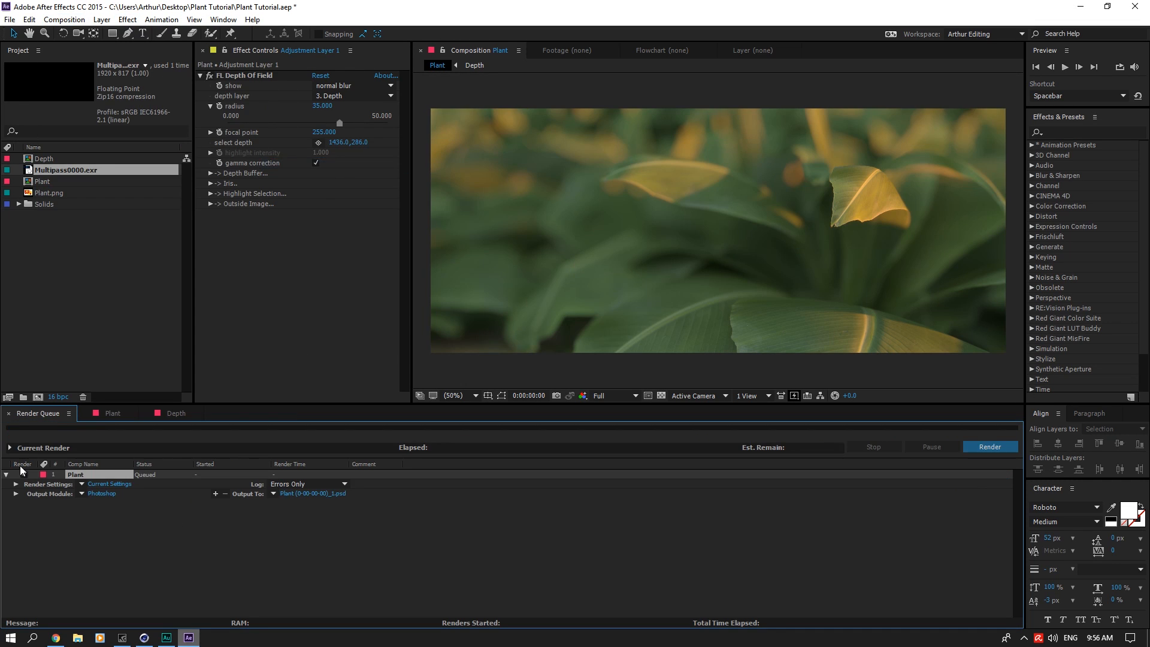
Step: Render the queued Plant frame with Best Settings as the Photoshop file Plant (0-00-00-00)_1.psd
{"action": "left_click", "coordinate": [82, 484]}
{"action": "left_click", "coordinate": [98, 495]}
{"action": "left_click", "coordinate": [114, 495]}
{"action": "left_click", "coordinate": [390, 508]}
{"action": "left_click", "coordinate": [989, 447]}
Step: Import Plant (0-00-00-00)_1.psd from the Desktop, interpreting its alpha as Straight - Unmatted
{"action": "double_click", "coordinate": [100, 240]}
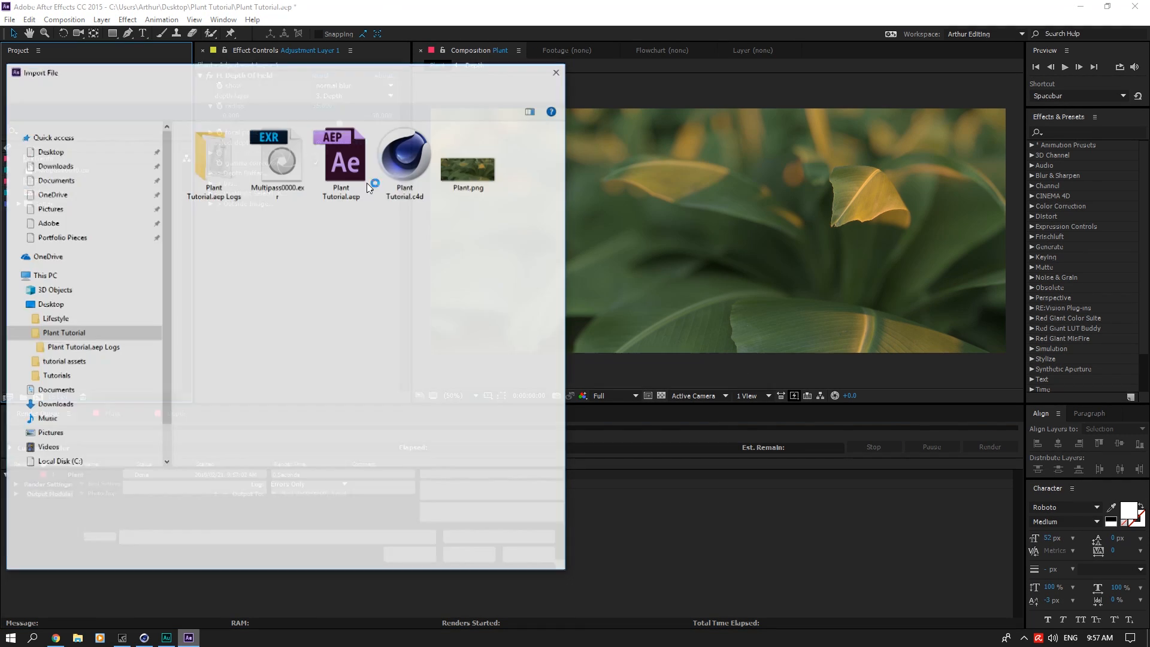
{"action": "left_click", "coordinate": [49, 150]}
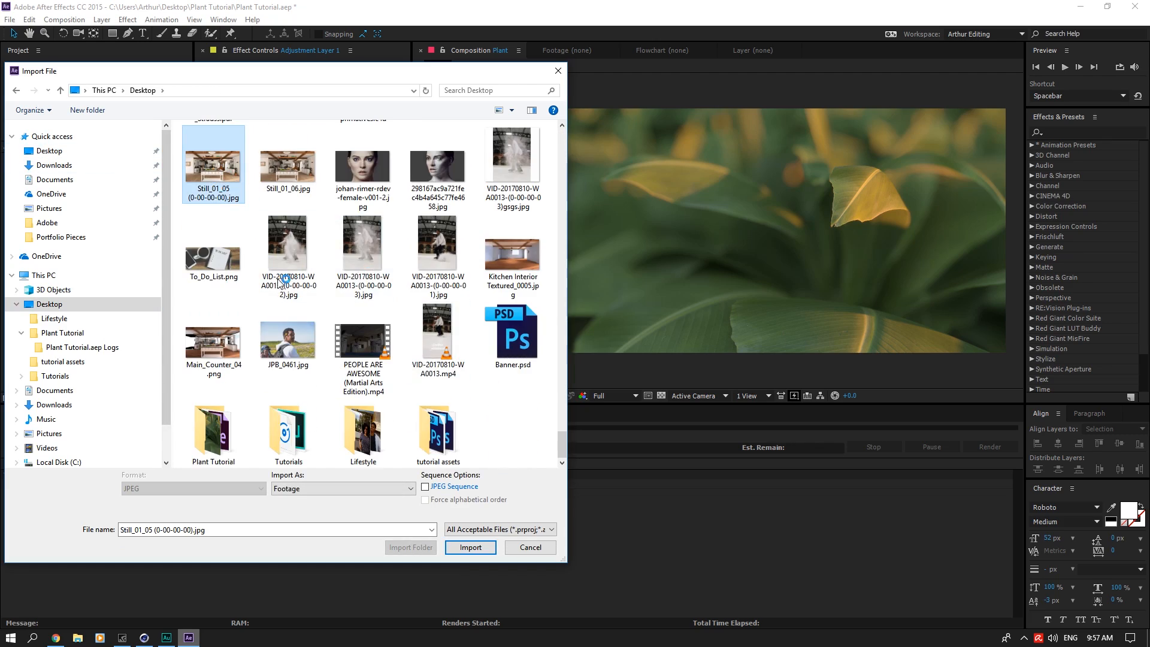
{"action": "scroll", "coordinate": [386, 304], "scroll_direction": "down", "scroll_amount": 5}
{"action": "double_click", "coordinate": [213, 154]}
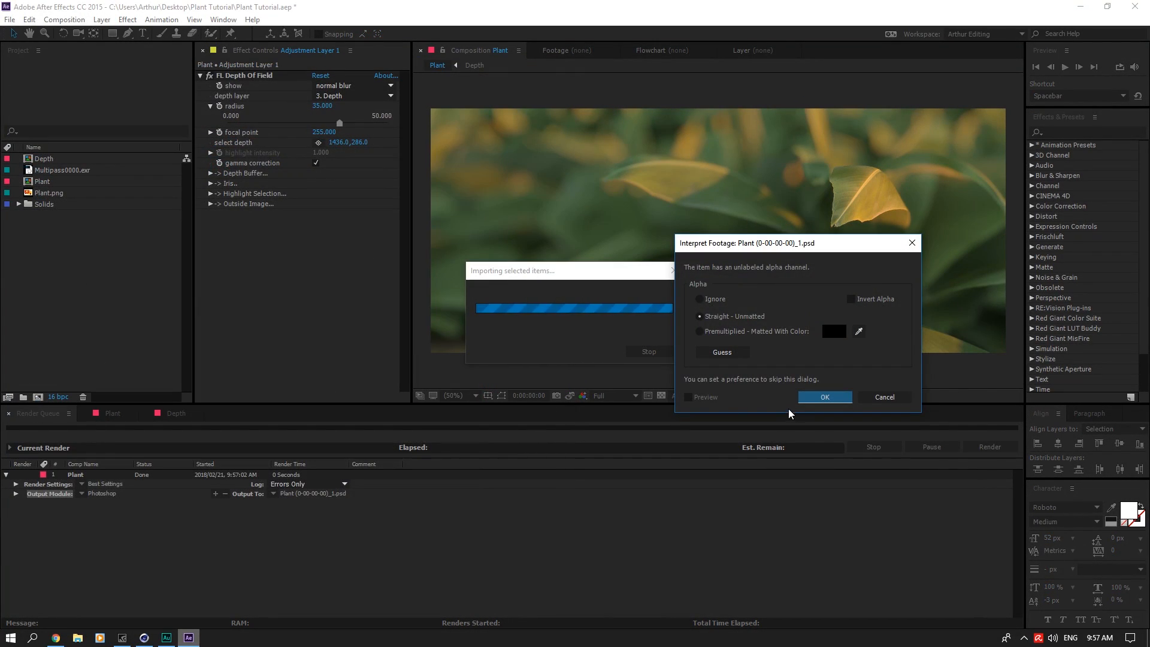
{"action": "left_click", "coordinate": [821, 398]}
Step: Place Plant (0-00-00-00)_1.psd beneath the Particles layer, hide Adjustment Layer 1 and Plant.png, and show Particles again
{"action": "left_click_drag", "start_coordinate": [83, 191], "coordinate": [103, 466]}
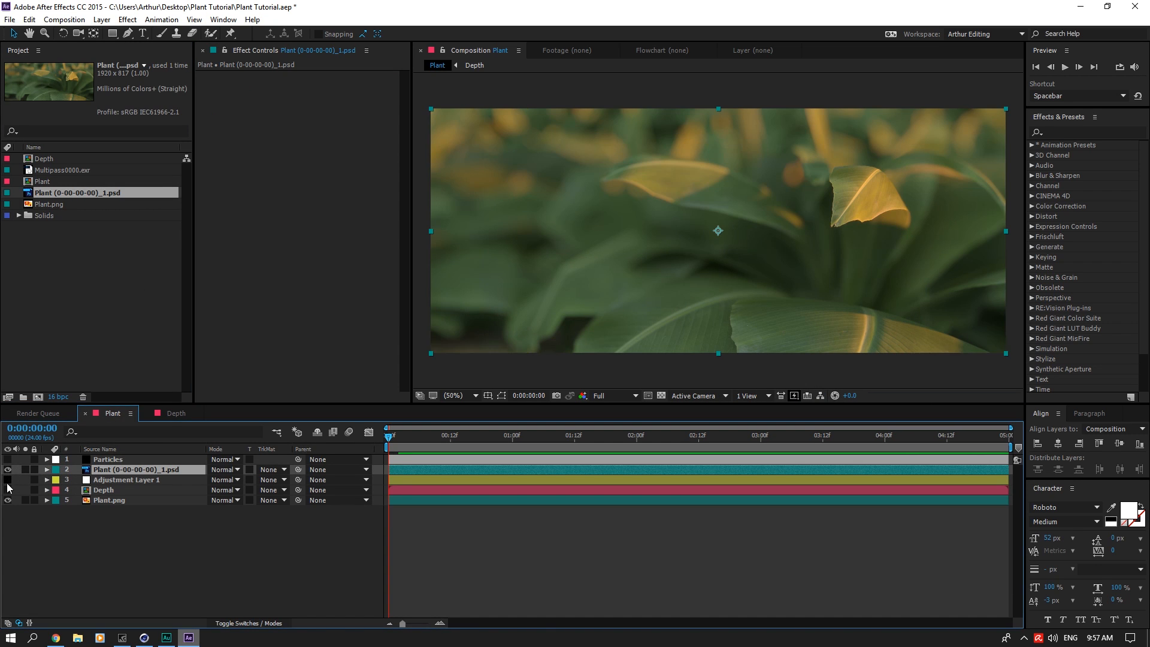
{"action": "left_click", "coordinate": [122, 477]}
{"action": "left_click", "coordinate": [120, 461]}
{"action": "left_click", "coordinate": [7, 459]}
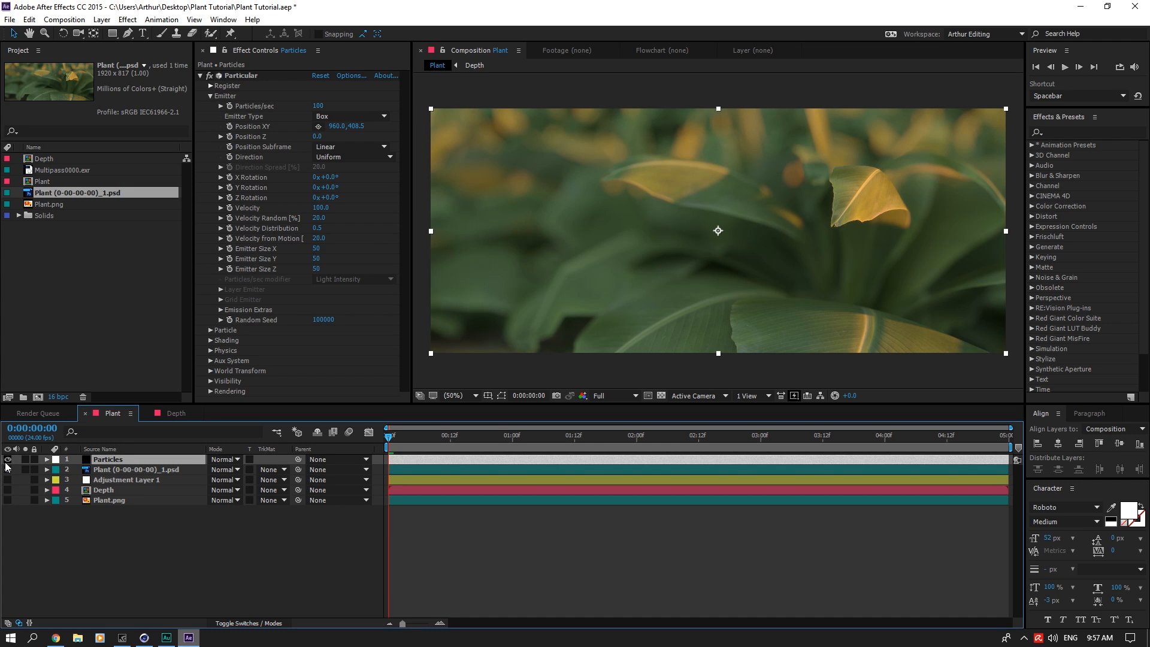
{"action": "left_click", "coordinate": [8, 470]}
Step: Set the emitter's Pre Run to 100 in Particular's Emission Extras
{"action": "left_click", "coordinate": [221, 310]}
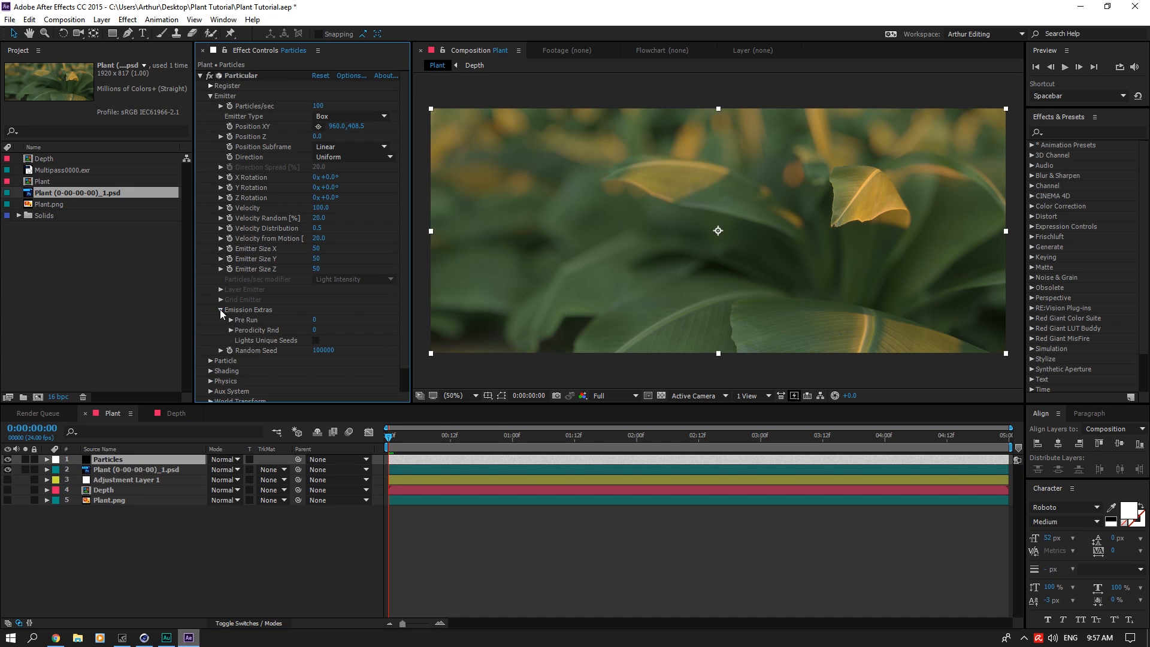
{"action": "left_click", "coordinate": [314, 320]}
{"action": "type", "text": "100"}
{"action": "key", "text": "Return"}
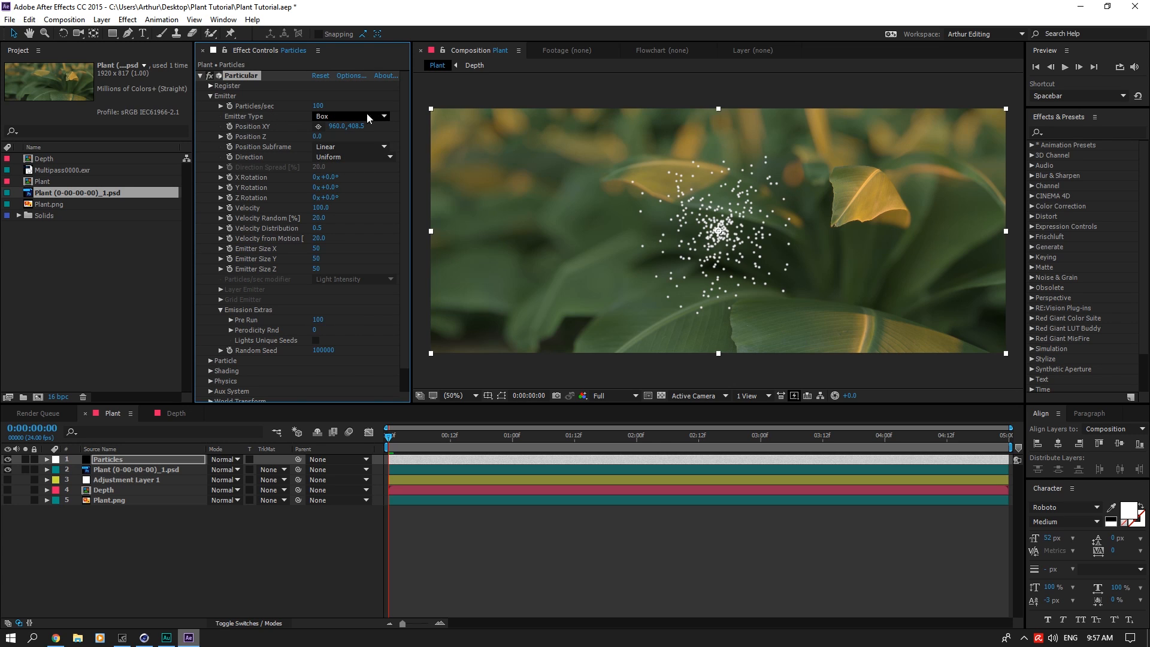
Step: Expand Particular's Particle settings and set the particle life to 100 seconds
{"action": "scroll", "coordinate": [339, 339], "scroll_direction": "down", "scroll_amount": 1}
{"action": "left_click", "coordinate": [211, 336]}
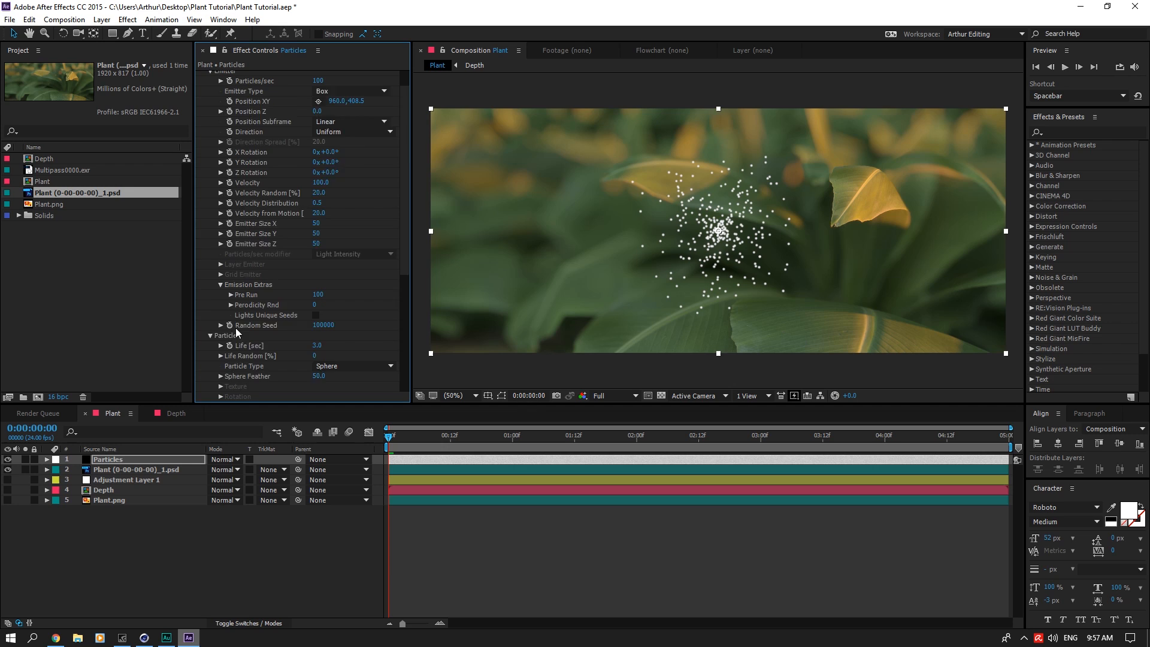
{"action": "scroll", "coordinate": [353, 265], "scroll_direction": "down", "scroll_amount": 6}
{"action": "left_click", "coordinate": [318, 203]}
{"action": "type", "text": "1"}
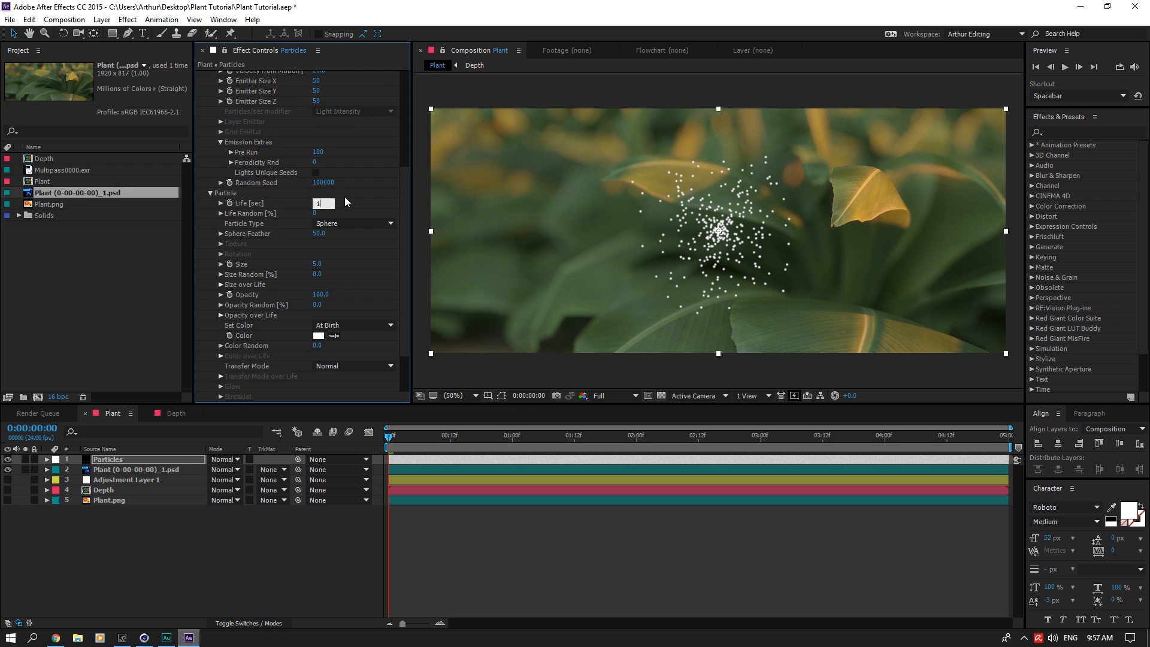
{"action": "type", "text": "00"}
{"action": "key", "text": "Return"}
Step: Reduce the emission rate to 5 particles per second and scrub the first frames to check the motion
{"action": "scroll", "coordinate": [358, 208], "scroll_direction": "up", "scroll_amount": 6}
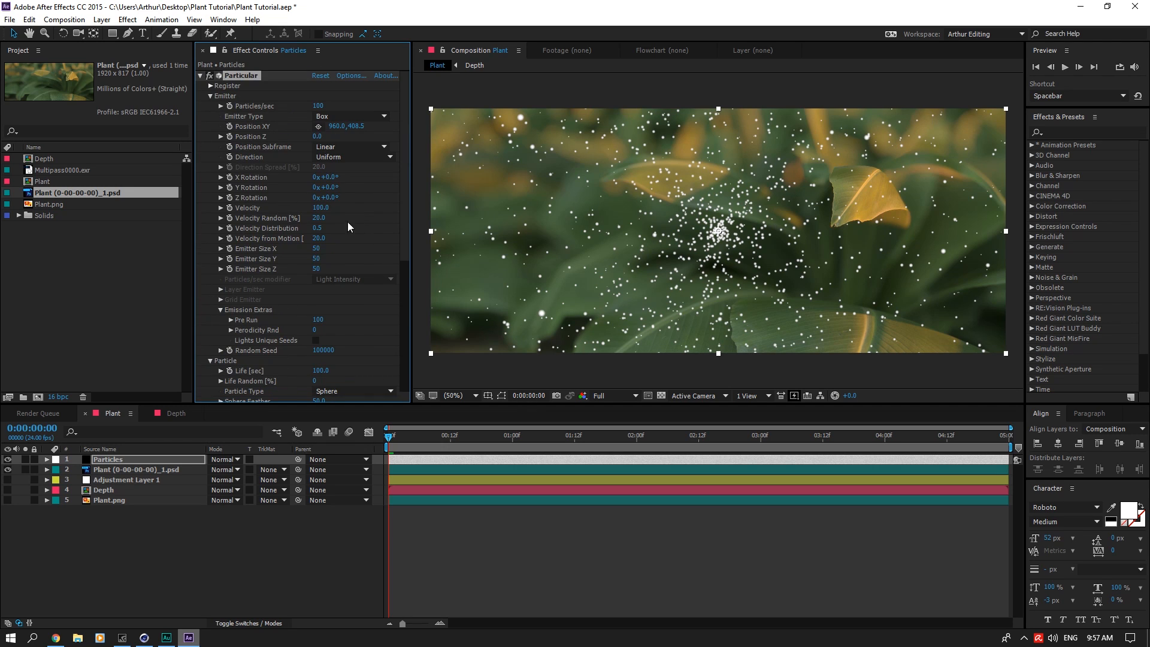
{"action": "left_click", "coordinate": [319, 106]}
{"action": "type", "text": "5"}
{"action": "key", "text": "Return"}
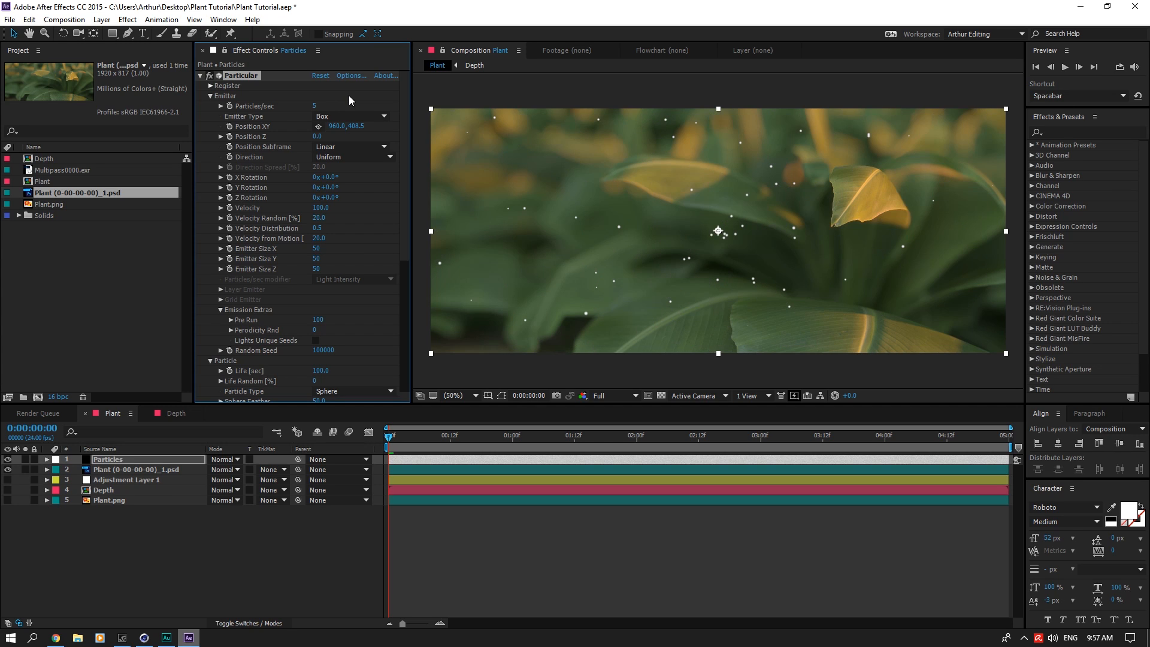
{"action": "left_click_drag", "start_coordinate": [400, 440], "coordinate": [288, 407]}
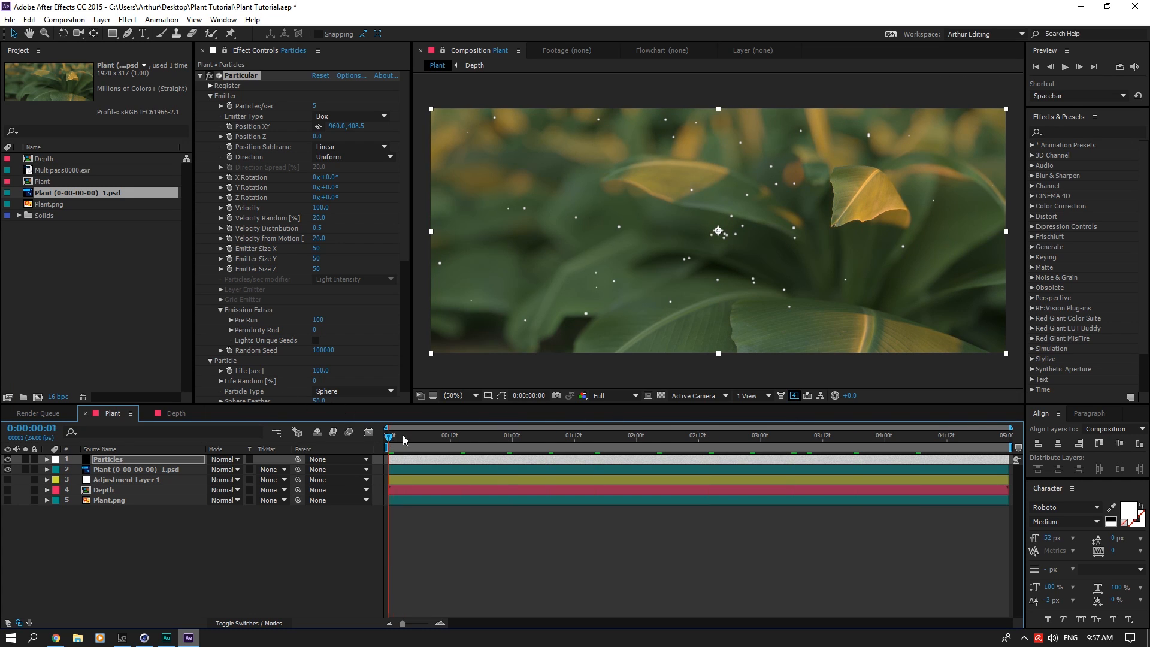
{"action": "left_click_drag", "start_coordinate": [403, 435], "coordinate": [277, 432]}
Step: Set the particle Size to 2 and Size Random to 25%, and raise Emitter Size Z to 1289
{"action": "left_click_drag", "start_coordinate": [399, 231], "coordinate": [387, 333]}
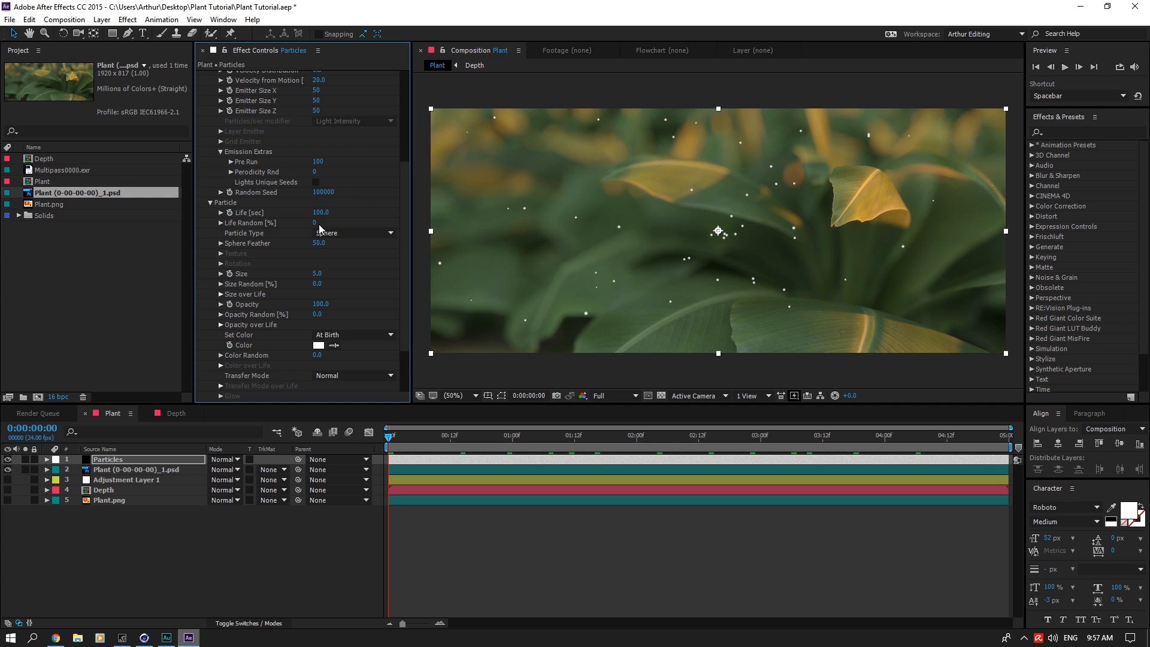
{"action": "left_click", "coordinate": [318, 274]}
{"action": "type", "text": "2"}
{"action": "key", "text": "Tab"}
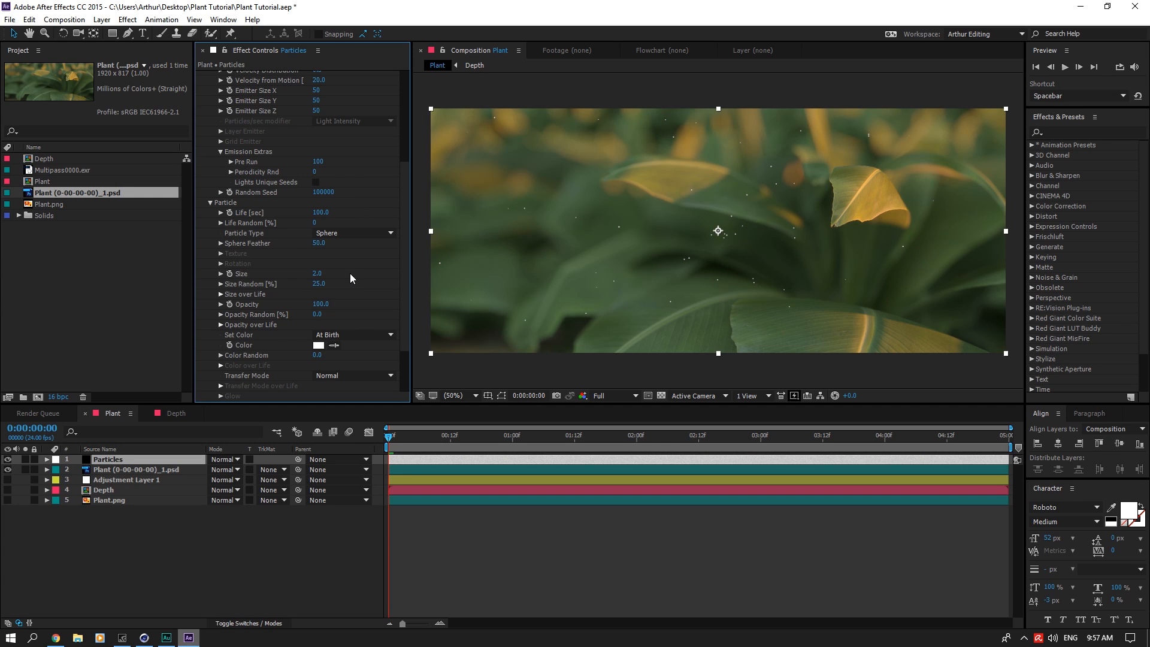
{"action": "scroll", "coordinate": [350, 278], "scroll_direction": "up", "scroll_amount": 4}
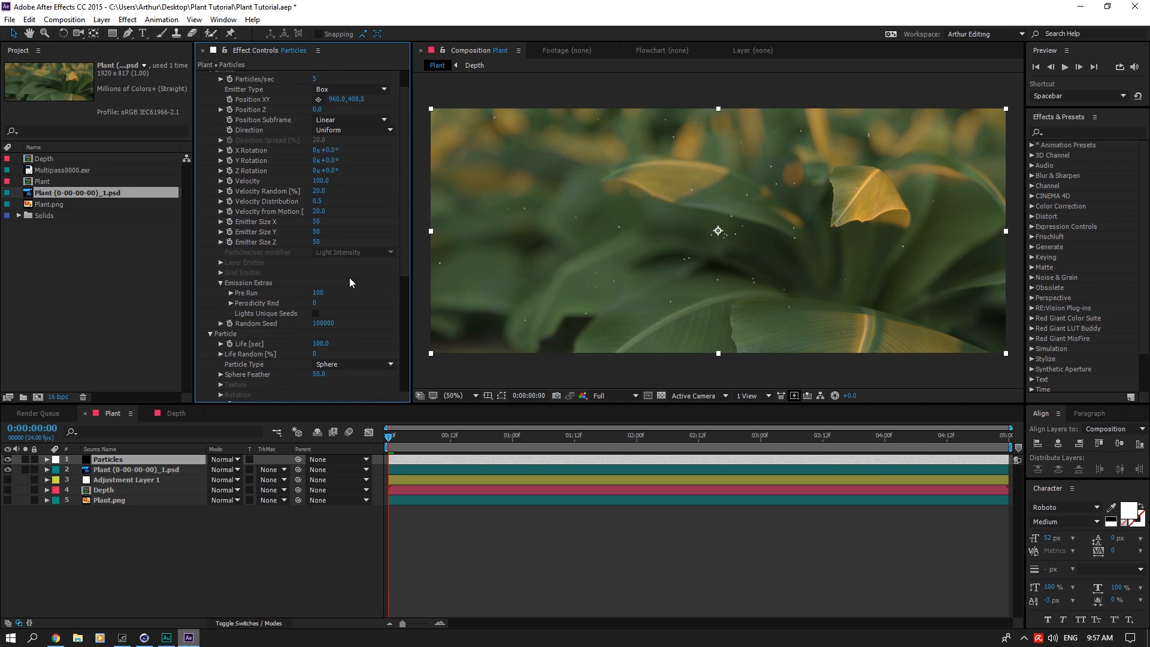
{"action": "left_click_drag", "start_coordinate": [317, 241], "coordinate": [578, 259]}
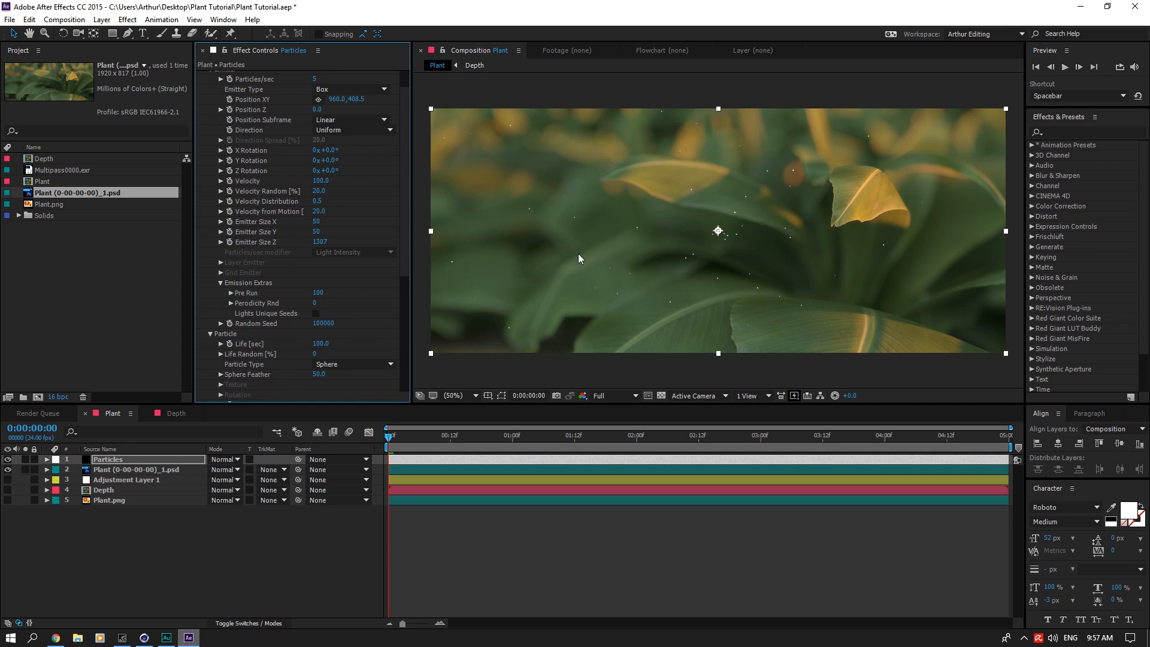
Step: Add a two-node 50 mm camera named Camera 1 with depth of field enabled to the Plant composition
{"action": "left_click", "coordinate": [102, 19]}
{"action": "mouse_move", "coordinate": [120, 33]}
{"action": "left_click", "coordinate": [405, 73]}
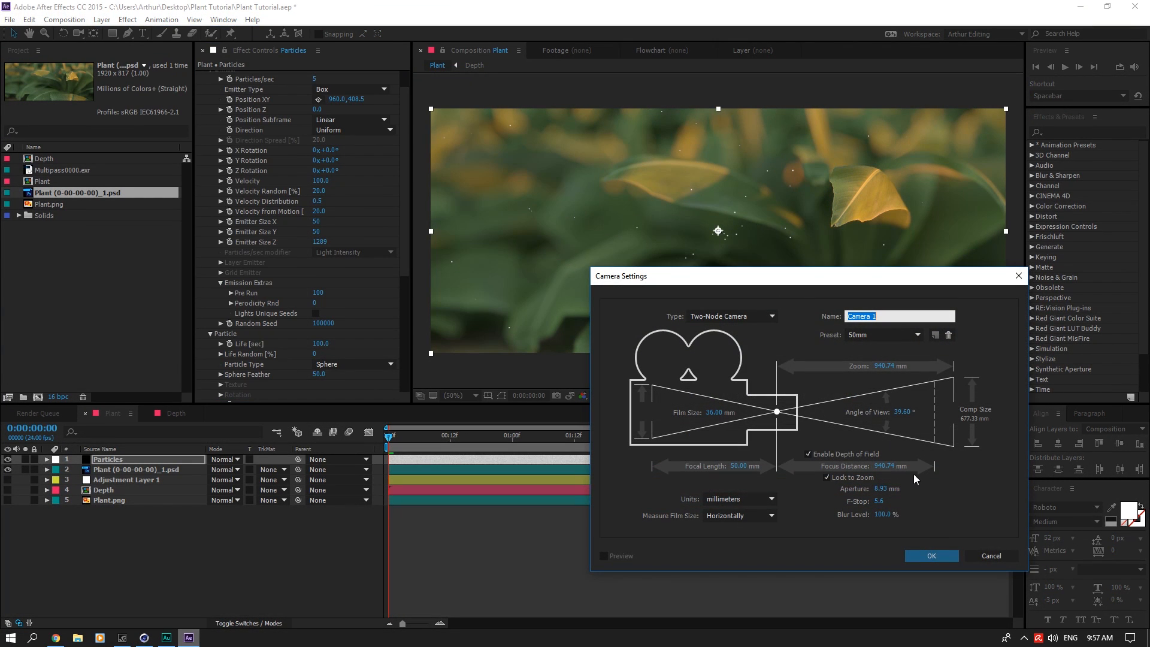
{"action": "left_click", "coordinate": [934, 556]}
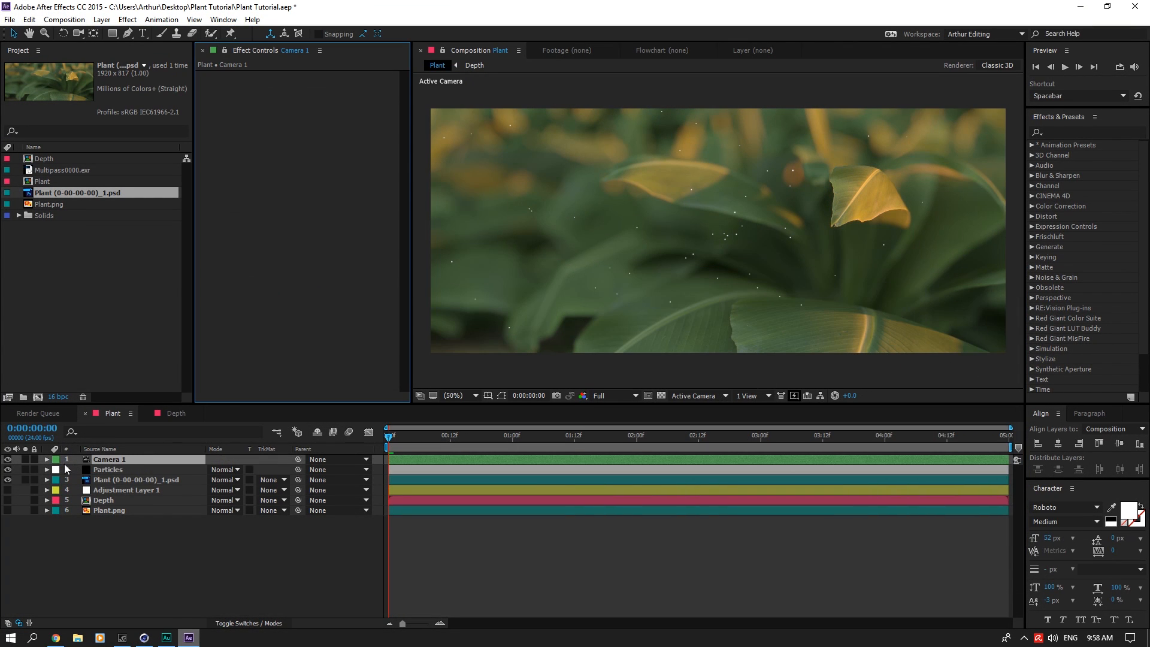
Step: Raise Camera 1's aperture in its Camera Options, trying 200 pixels before a higher value, and collapse the layer
{"action": "left_click", "coordinate": [57, 480]}
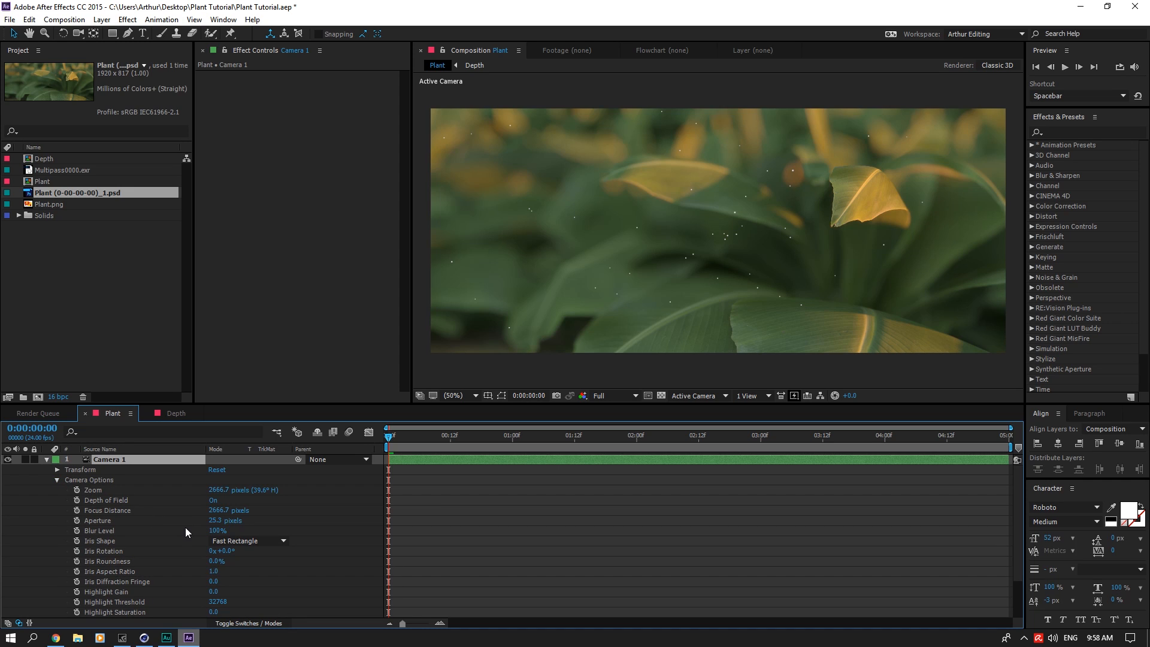
{"action": "left_click", "coordinate": [217, 520]}
{"action": "type", "text": "200"}
{"action": "left_click", "coordinate": [292, 525]}
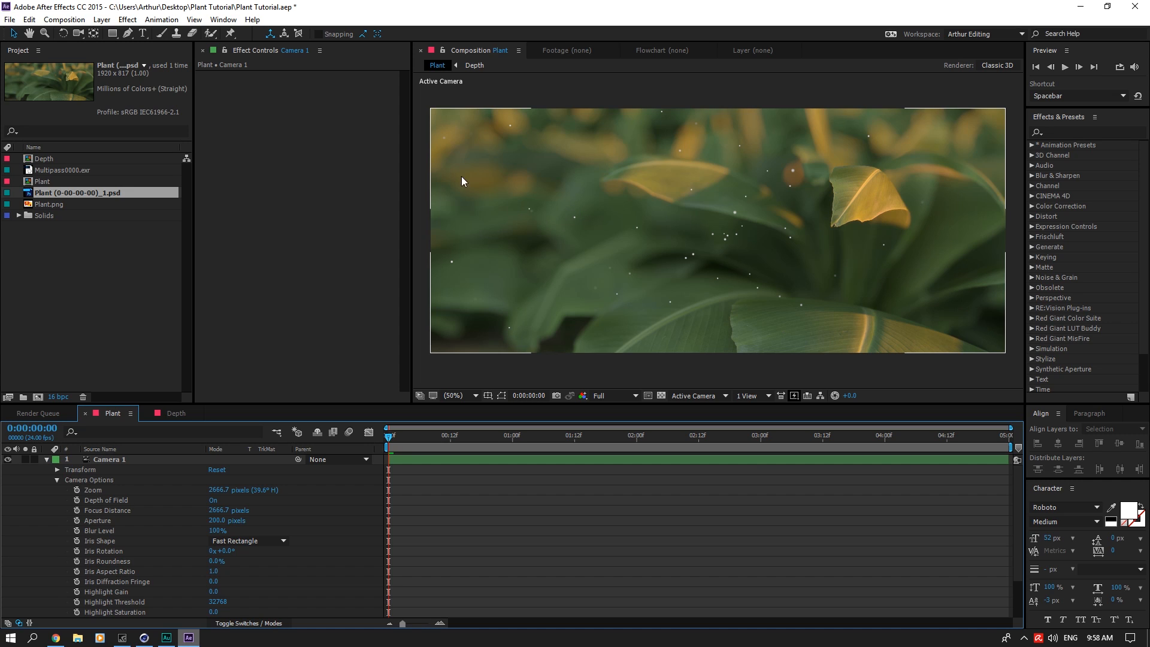
{"action": "left_click", "coordinate": [221, 521]}
{"action": "type", "text": "300"}
{"action": "left_click", "coordinate": [310, 513]}
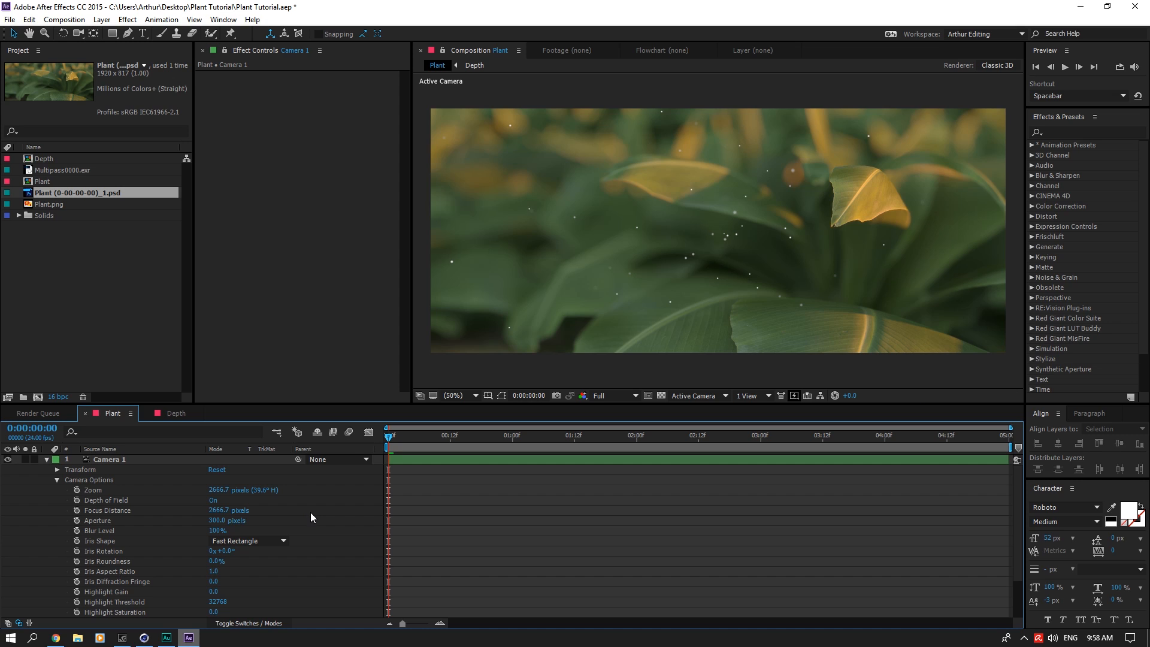
{"action": "left_click", "coordinate": [80, 462]}
{"action": "left_click", "coordinate": [46, 459]}
Step: Change the particle color on the Particles layer to a light orange
{"action": "left_click", "coordinate": [113, 471]}
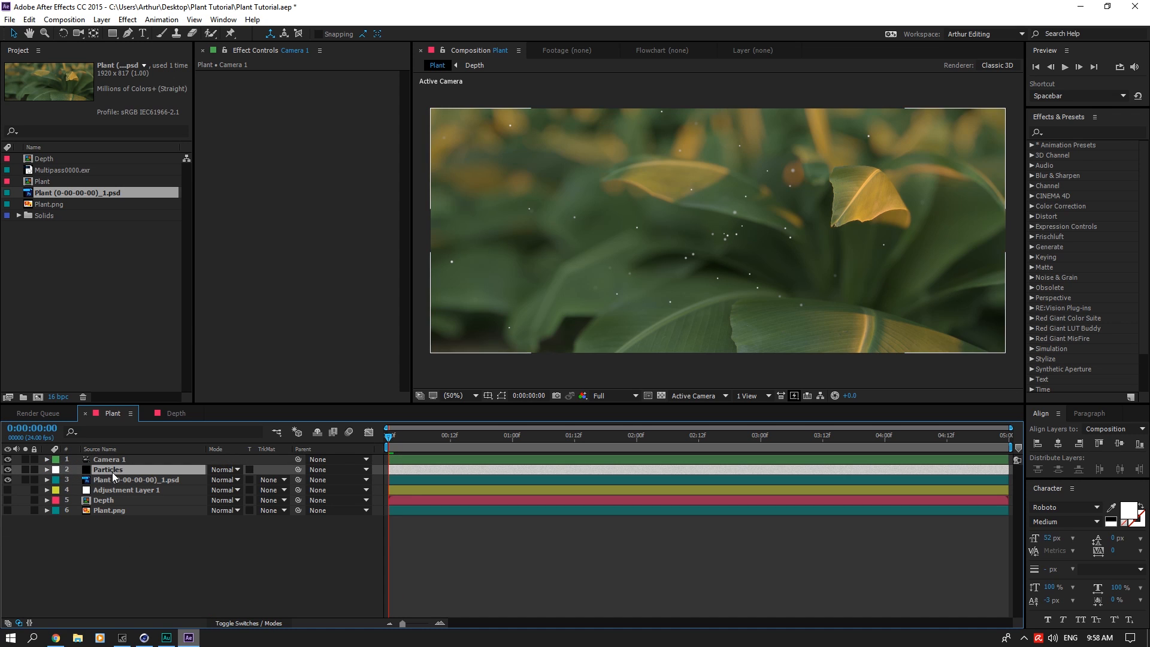
{"action": "scroll", "coordinate": [347, 297], "scroll_direction": "down", "scroll_amount": 5}
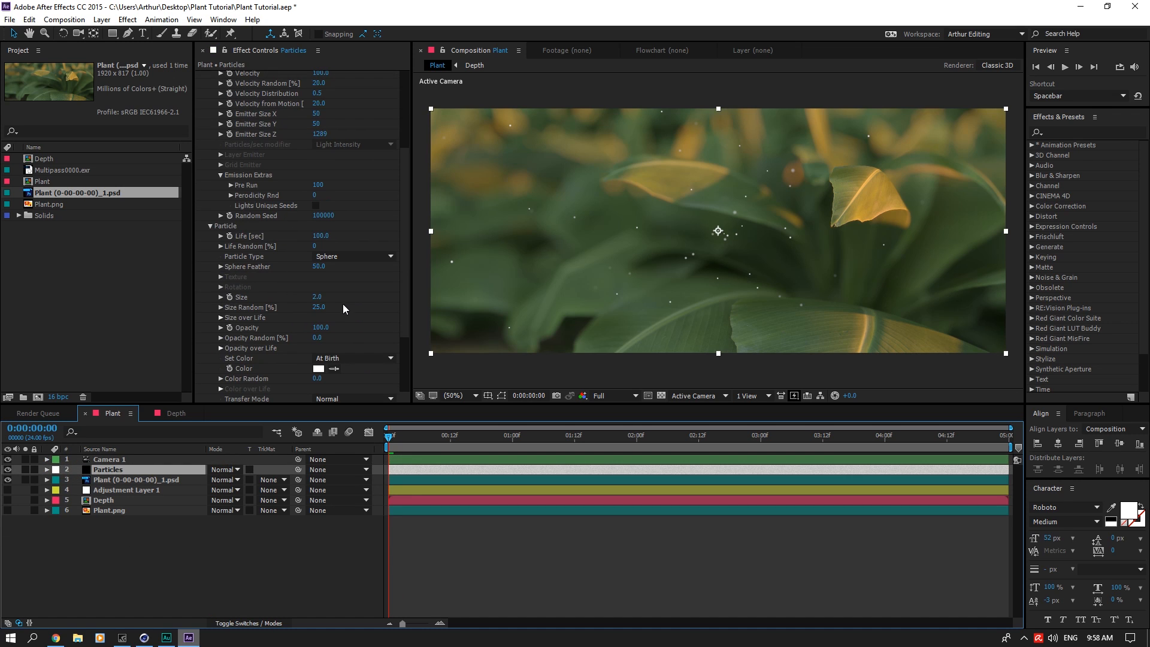
{"action": "left_click", "coordinate": [319, 371]}
{"action": "left_click_drag", "start_coordinate": [252, 353], "coordinate": [250, 314]}
{"action": "left_click_drag", "start_coordinate": [304, 463], "coordinate": [307, 459]}
{"action": "left_click", "coordinate": [209, 329]}
{"action": "mouse_move", "coordinate": [208, 329]}
{"action": "left_mouse_down"}
{"action": "mouse_move", "coordinate": [192, 301]}
{"action": "mouse_move", "coordinate": [221, 300]}
{"action": "left_mouse_up"}
{"action": "left_click", "coordinate": [383, 317]}
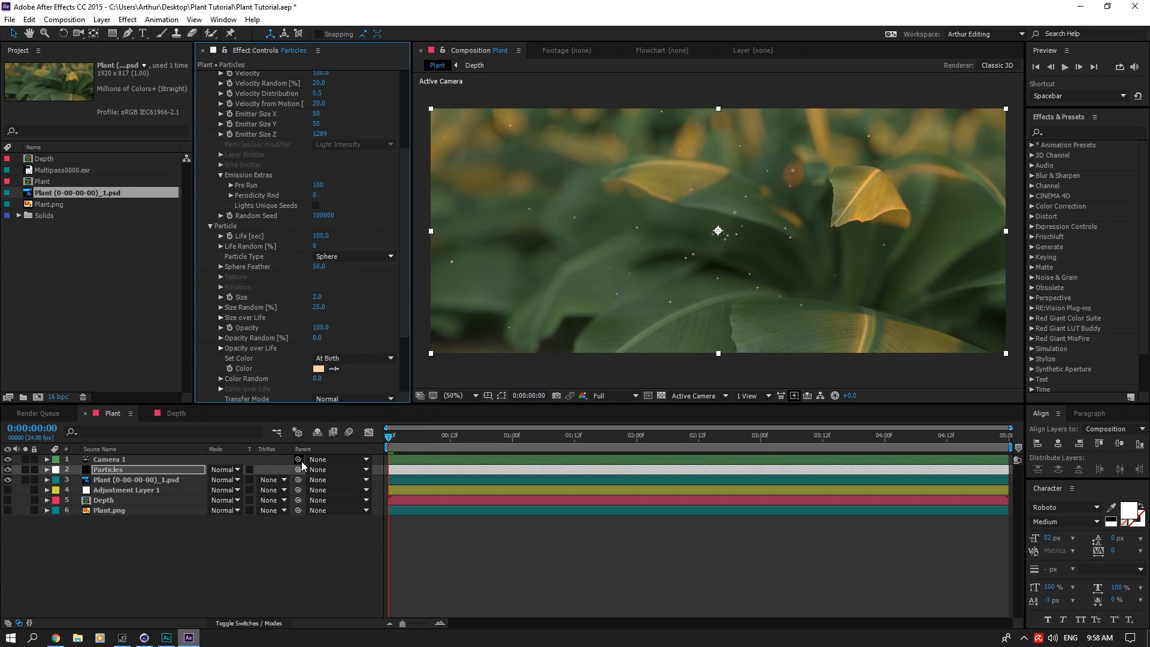
Step: Find the Unsharp Mask effect, apply it to the Plant (0-00-00-00)_1.psd layer, and clear the effects search
{"action": "left_click", "coordinate": [1064, 132]}
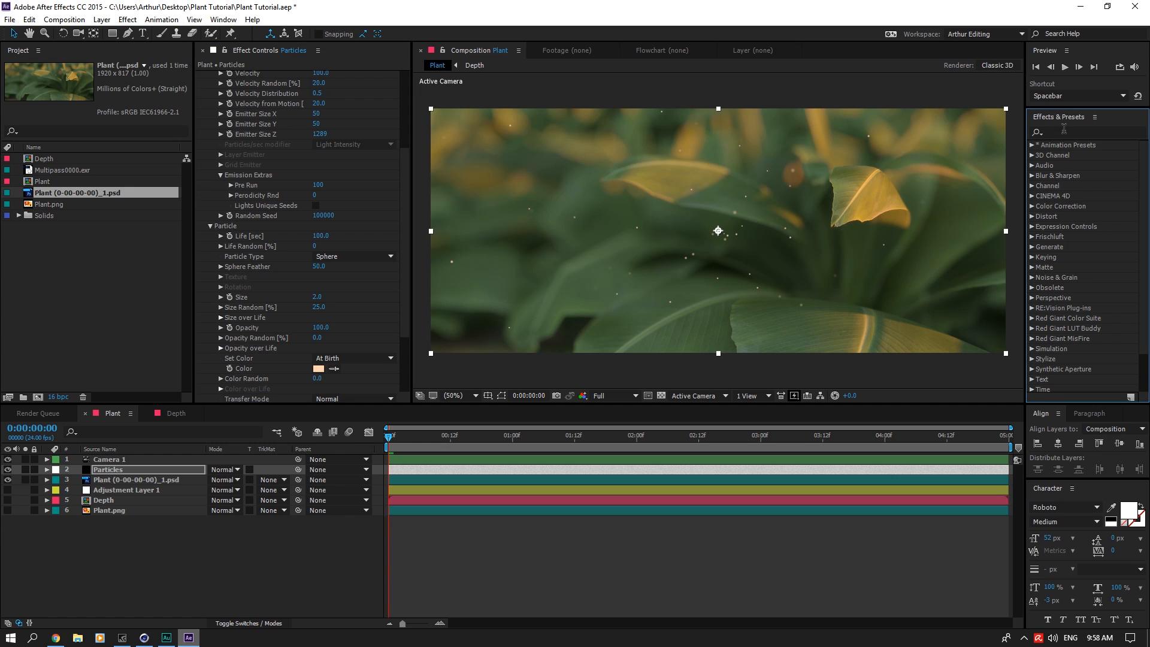
{"action": "type", "text": "unsha"}
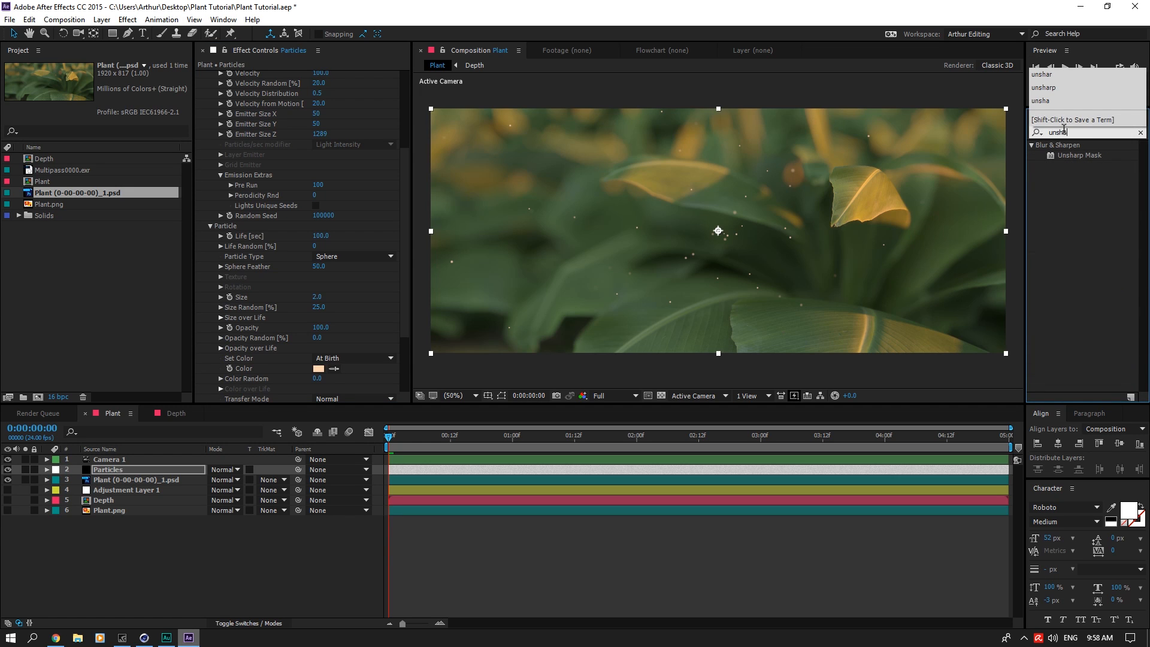
{"action": "left_click_drag", "start_coordinate": [1080, 155], "coordinate": [156, 480]}
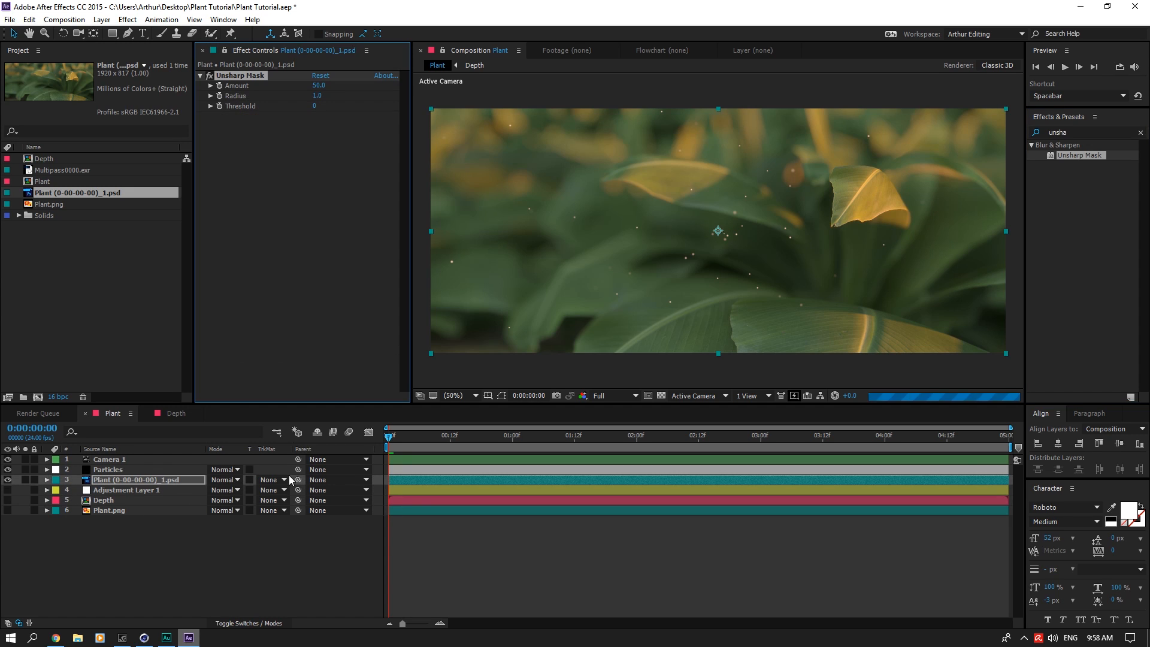
{"action": "left_click", "coordinate": [1141, 132]}
Step: Examine the yellow leaf at 100% and 200% magnification, comparing it with Unsharp Mask off and on
{"action": "key", "text": "slash"}
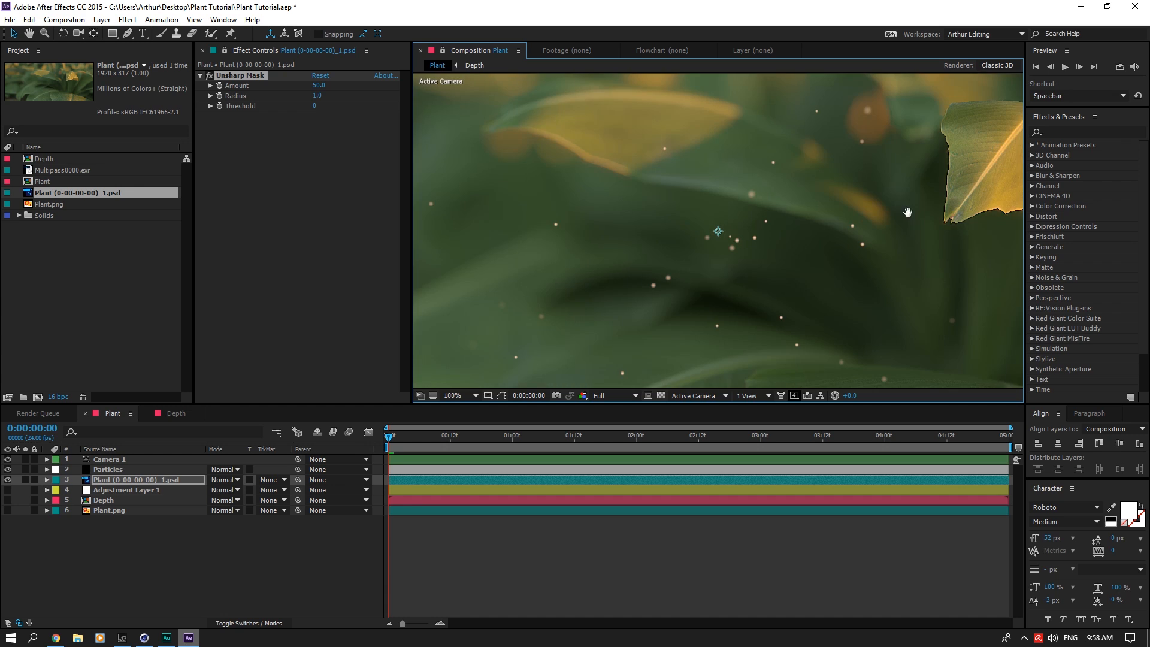
{"action": "middle_click_drag", "start_coordinate": [908, 212], "coordinate": [751, 244]}
{"action": "left_click", "coordinate": [209, 77]}
{"action": "left_click", "coordinate": [209, 76]}
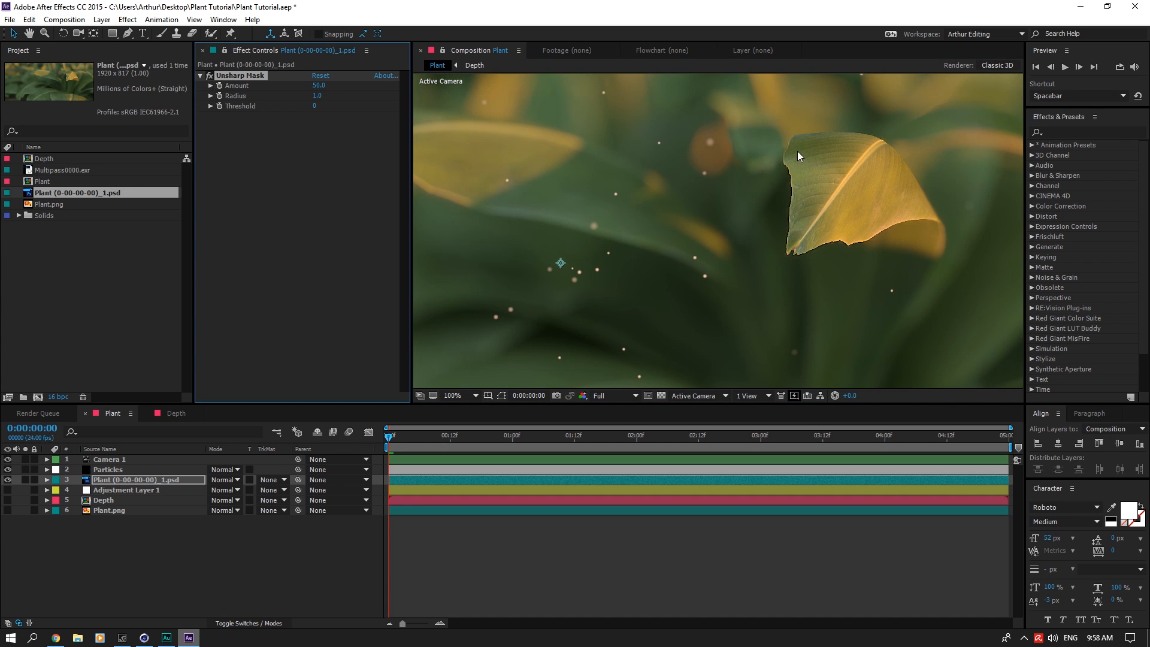
{"action": "scroll", "coordinate": [829, 197], "scroll_direction": "up", "scroll_amount": 2}
{"action": "middle_click_drag", "start_coordinate": [850, 223], "coordinate": [813, 267]}
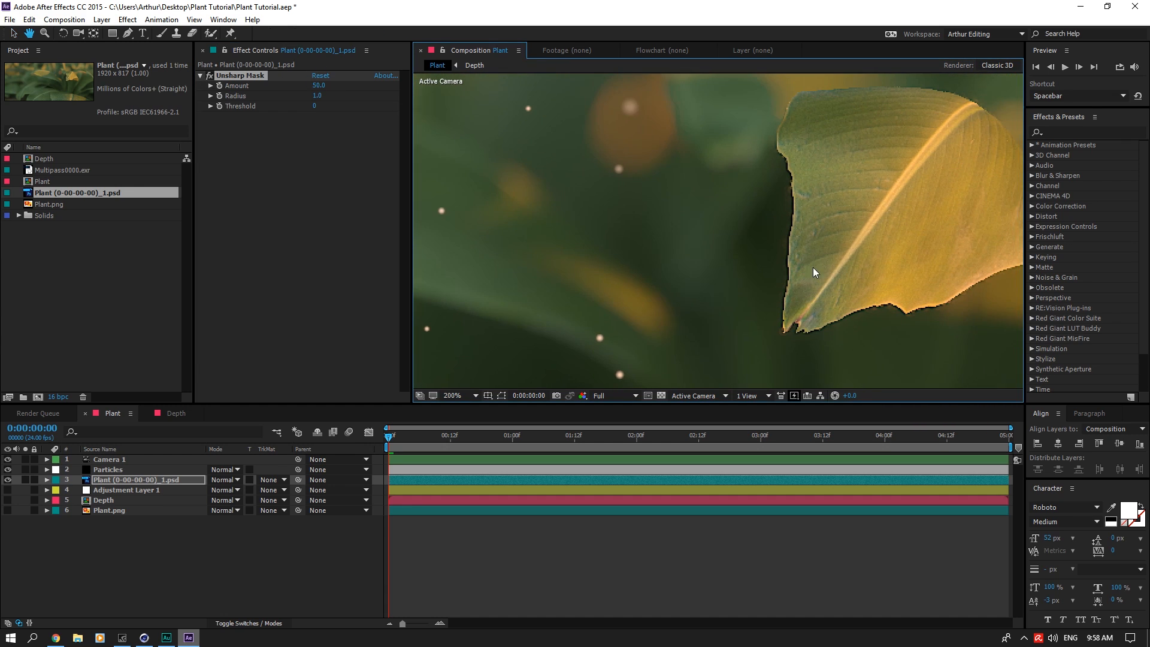
{"action": "left_click", "coordinate": [209, 76]}
{"action": "left_click", "coordinate": [209, 76]}
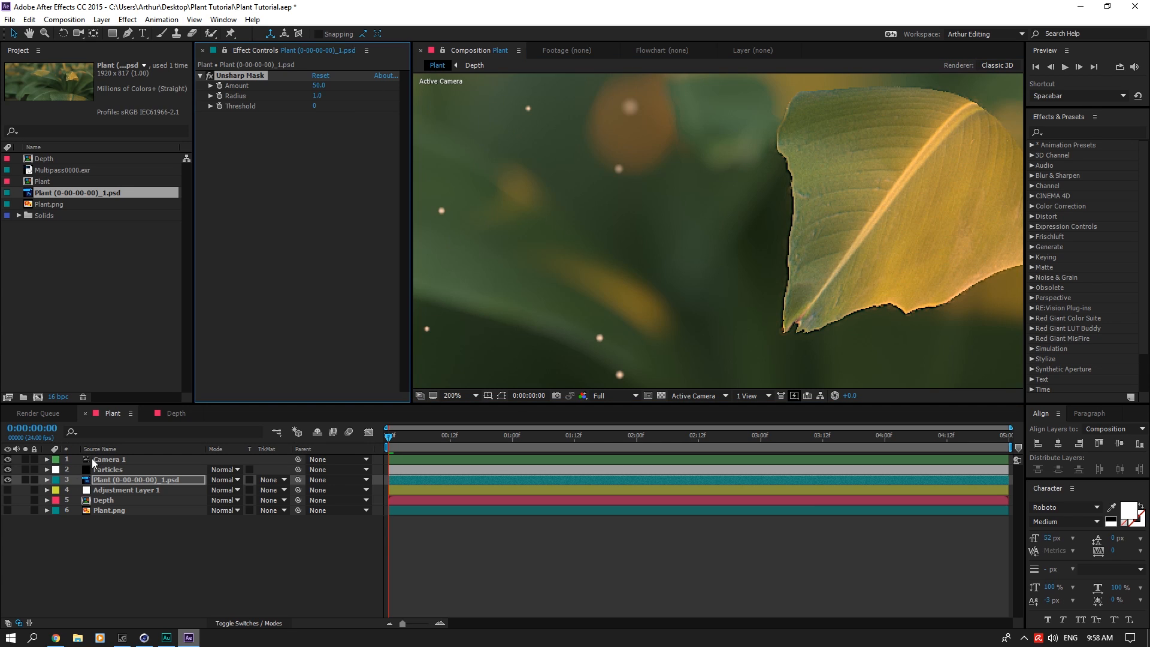
Step: Fit the composition in the viewer and add a new adjustment layer above the Plant (0-00-00-00)_1.psd layer
{"action": "left_click", "coordinate": [111, 510]}
{"action": "left_click", "coordinate": [119, 480]}
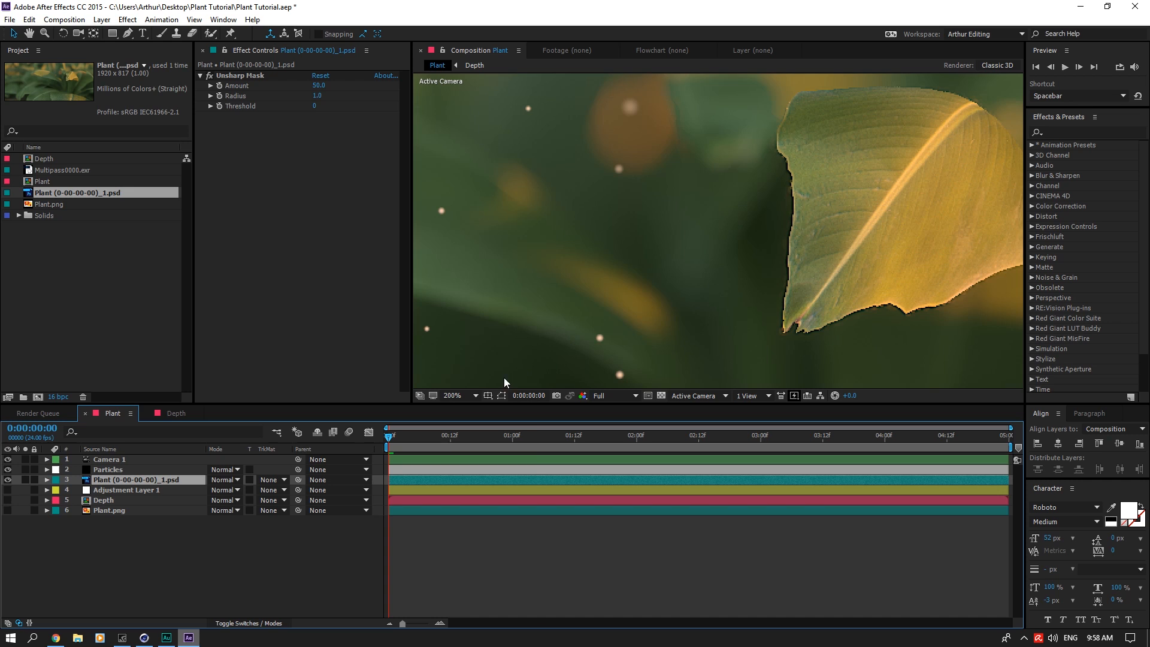
{"action": "left_click", "coordinate": [465, 396]}
{"action": "left_click", "coordinate": [488, 423]}
{"action": "right_click", "coordinate": [166, 527]}
{"action": "mouse_move", "coordinate": [198, 416]}
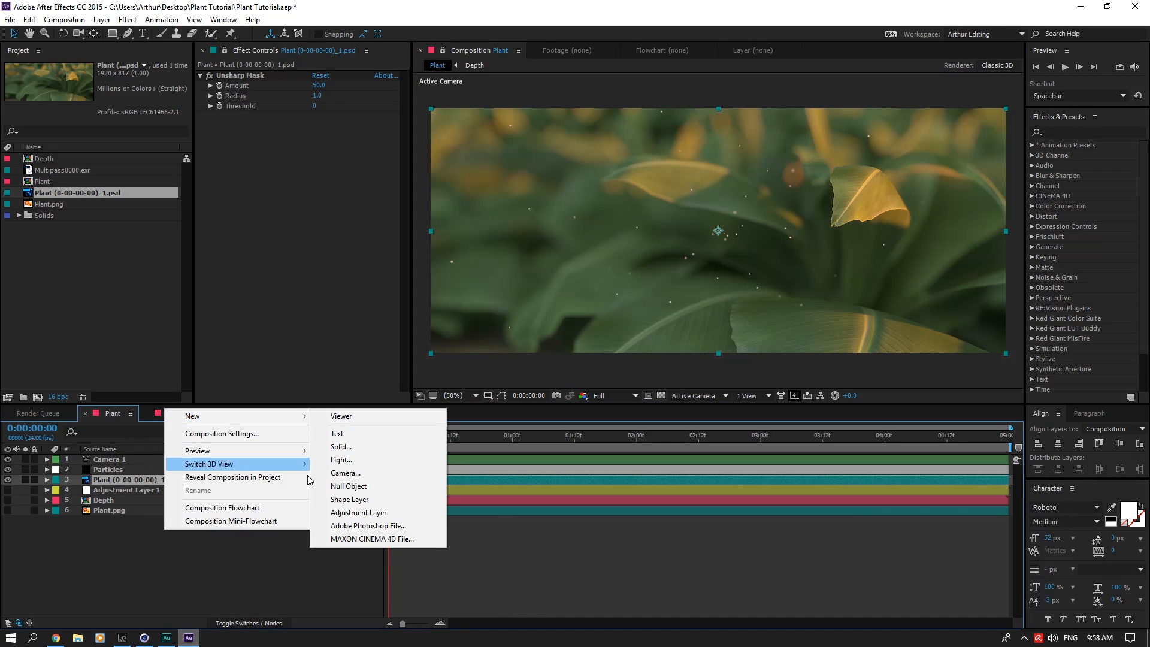
{"action": "left_click", "coordinate": [374, 509]}
Step: Search the effects for "look" before "contra", and apply Brightness & Contrast to Adjustment Layer 2
{"action": "left_click", "coordinate": [1066, 131]}
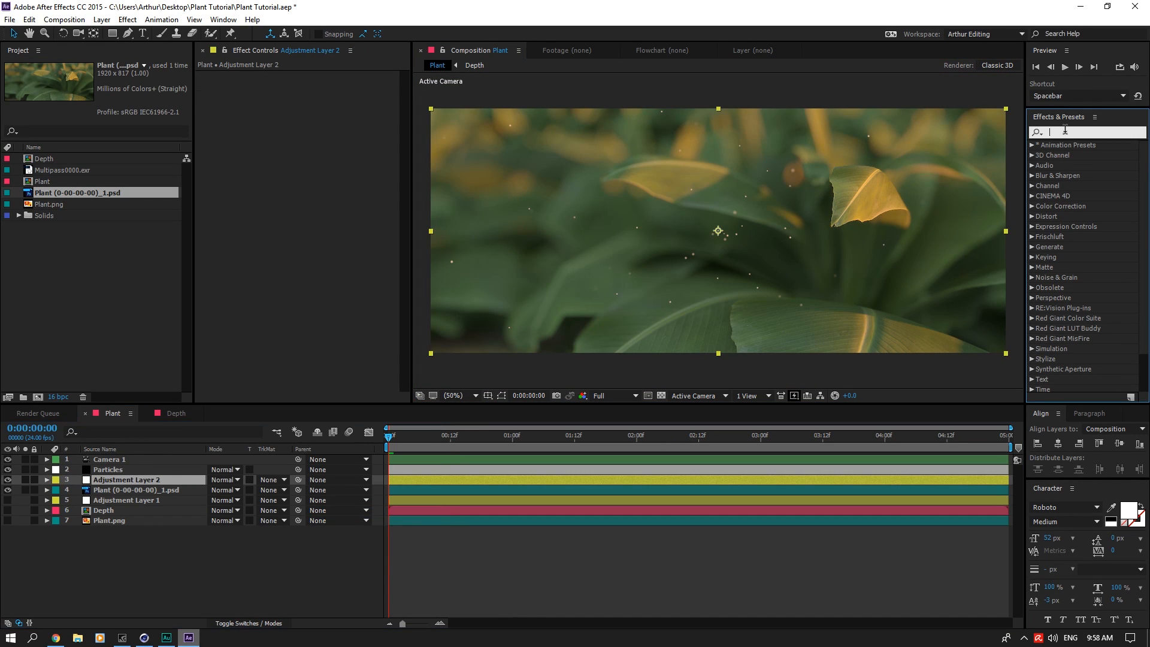
{"action": "type", "text": "look"}
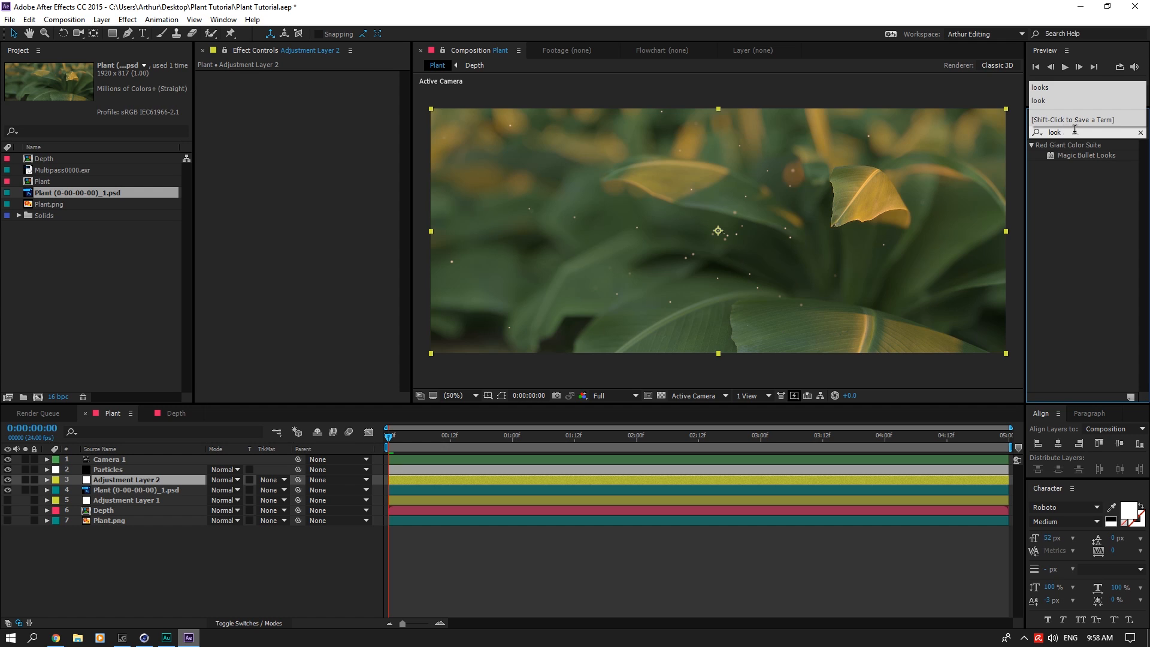
{"action": "key", "text": "BackSpace"}
{"action": "key", "text": "BackSpace"}
{"action": "key", "text": "BackSpace"}
{"action": "key", "text": "BackSpace"}
{"action": "type", "text": "contra"}
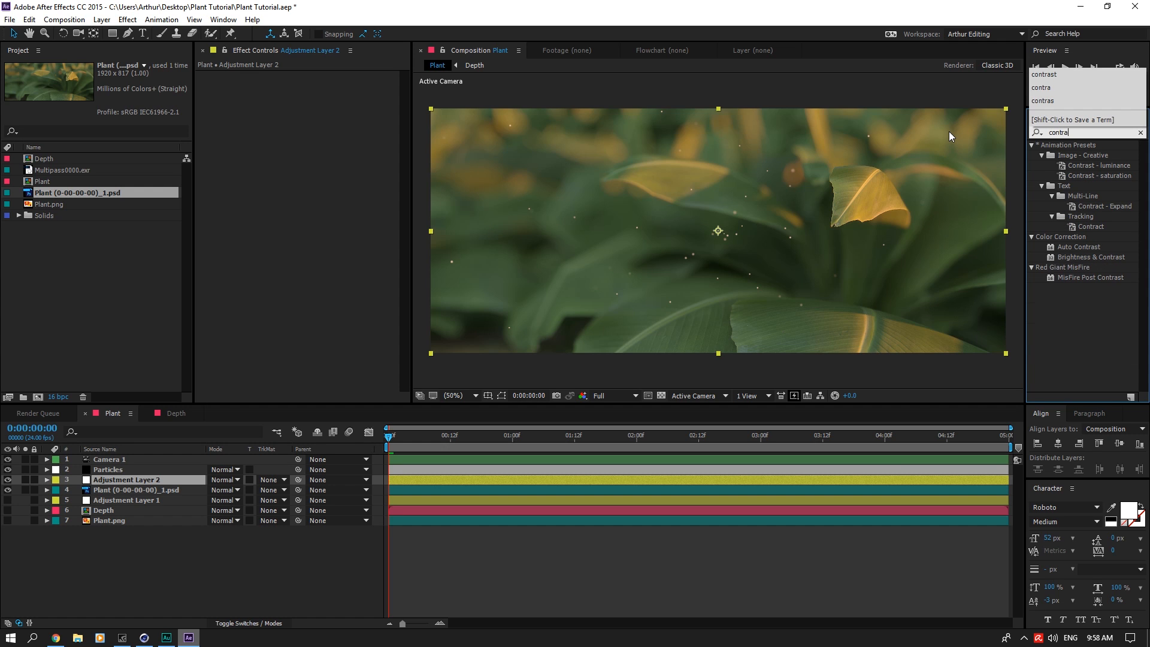
{"action": "left_click_drag", "start_coordinate": [1092, 258], "coordinate": [108, 480]}
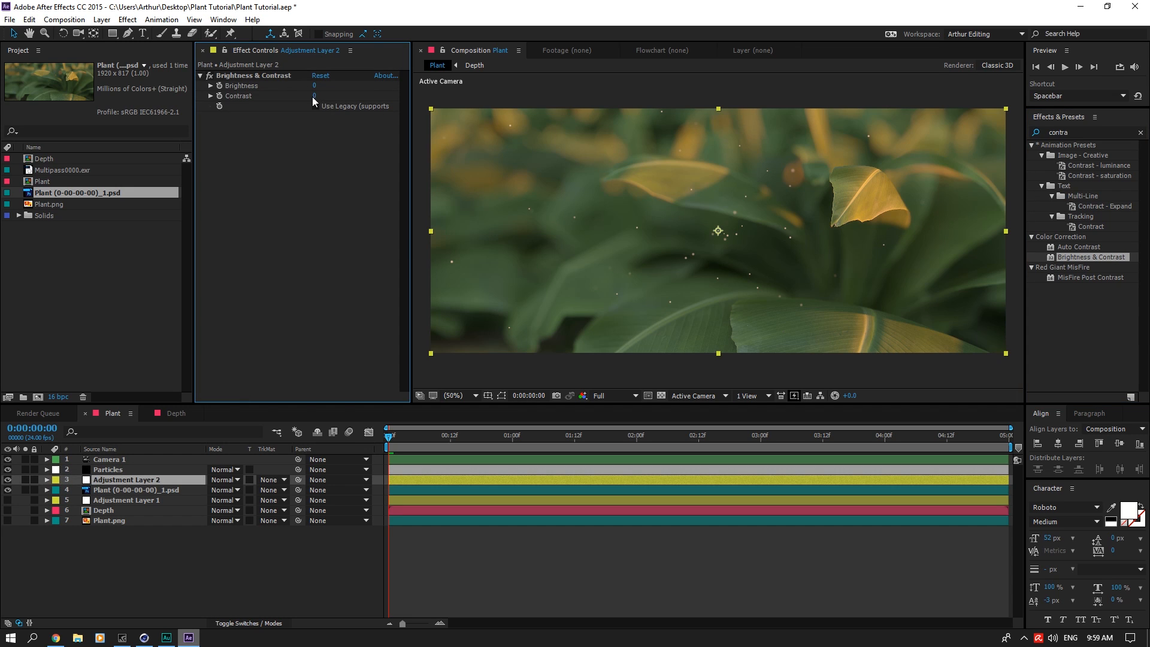
Step: Try stronger Brightness & Contrast values on Adjustment Layer 2, raising brightness and contrast from 25 to 50
{"action": "left_click", "coordinate": [317, 96]}
{"action": "type", "text": "25"}
{"action": "key", "text": "Return"}
{"action": "left_click", "coordinate": [315, 86]}
{"action": "type", "text": "25"}
{"action": "key", "text": "Return"}
{"action": "left_click", "coordinate": [316, 96]}
{"action": "type", "text": "50"}
{"action": "key", "text": "Return"}
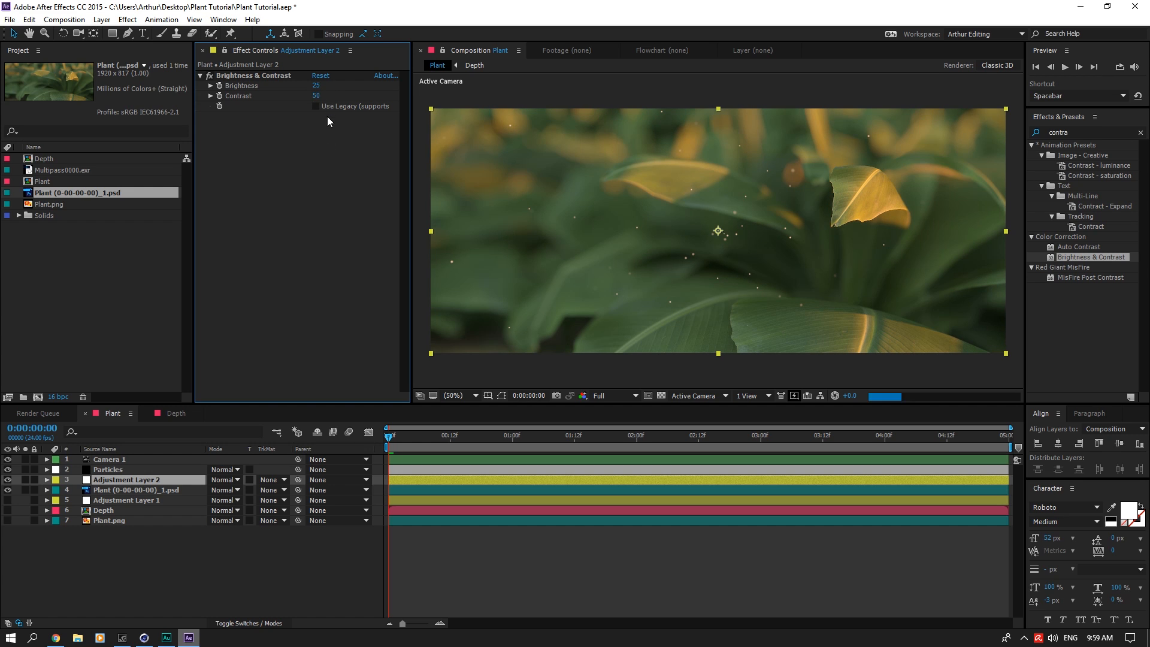
{"action": "left_click", "coordinate": [316, 86]}
{"action": "type", "text": "50"}
{"action": "key", "text": "Return"}
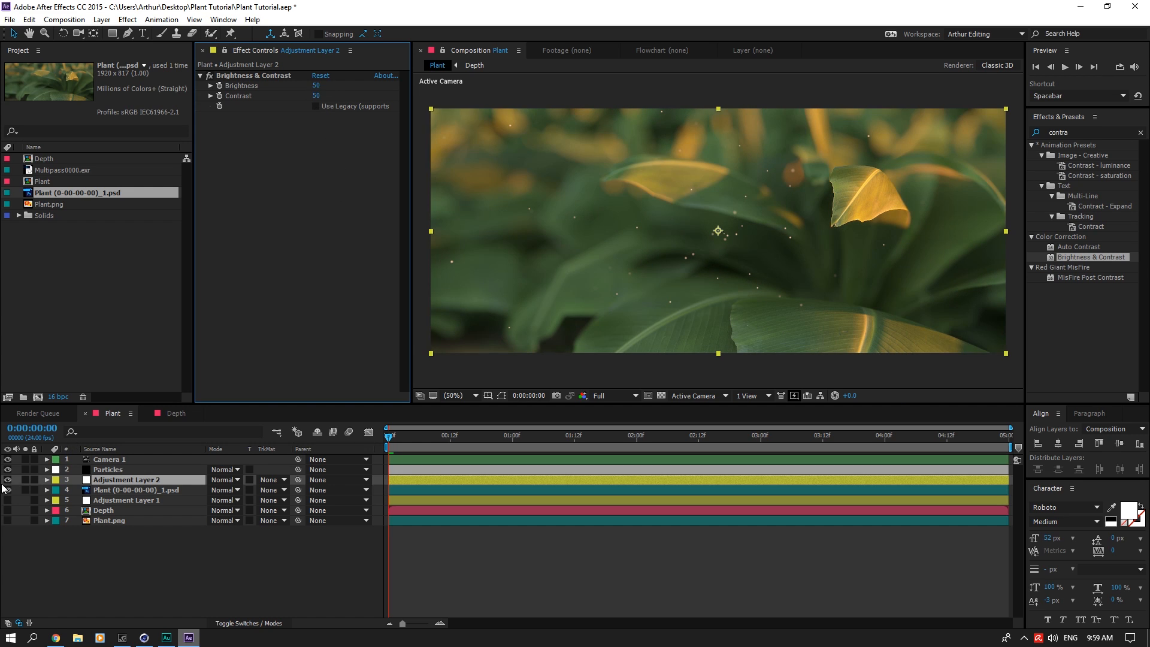
Step: Reduce both brightness and contrast on Adjustment Layer 2 to 20, trying 30 for both and brightness 25 on the way
{"action": "left_click", "coordinate": [317, 96]}
{"action": "type", "text": "30"}
{"action": "left_click", "coordinate": [316, 86]}
{"action": "type", "text": "30"}
{"action": "key", "text": "Return"}
{"action": "left_click", "coordinate": [316, 86]}
{"action": "type", "text": "25"}
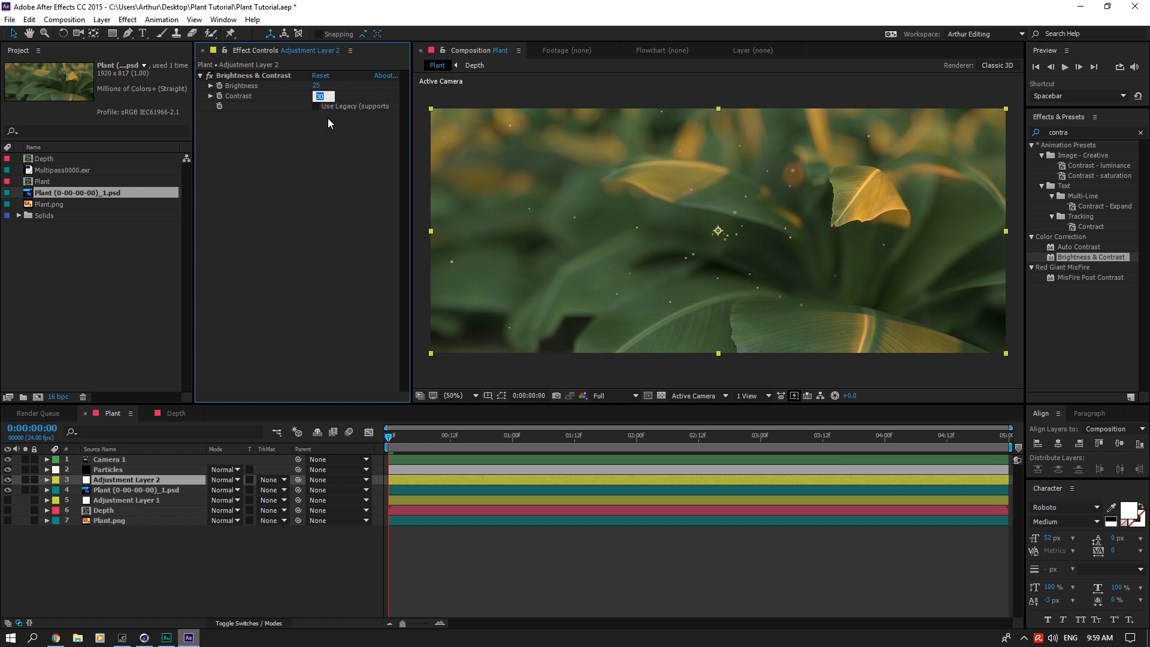
{"action": "type", "text": "20"}
{"action": "left_click", "coordinate": [317, 96]}
{"action": "type", "text": "20"}
{"action": "key", "text": "Return"}
Step: Create a black solid layer named Flare at composition size
{"action": "right_click", "coordinate": [126, 444]}
{"action": "mouse_move", "coordinate": [180, 451]}
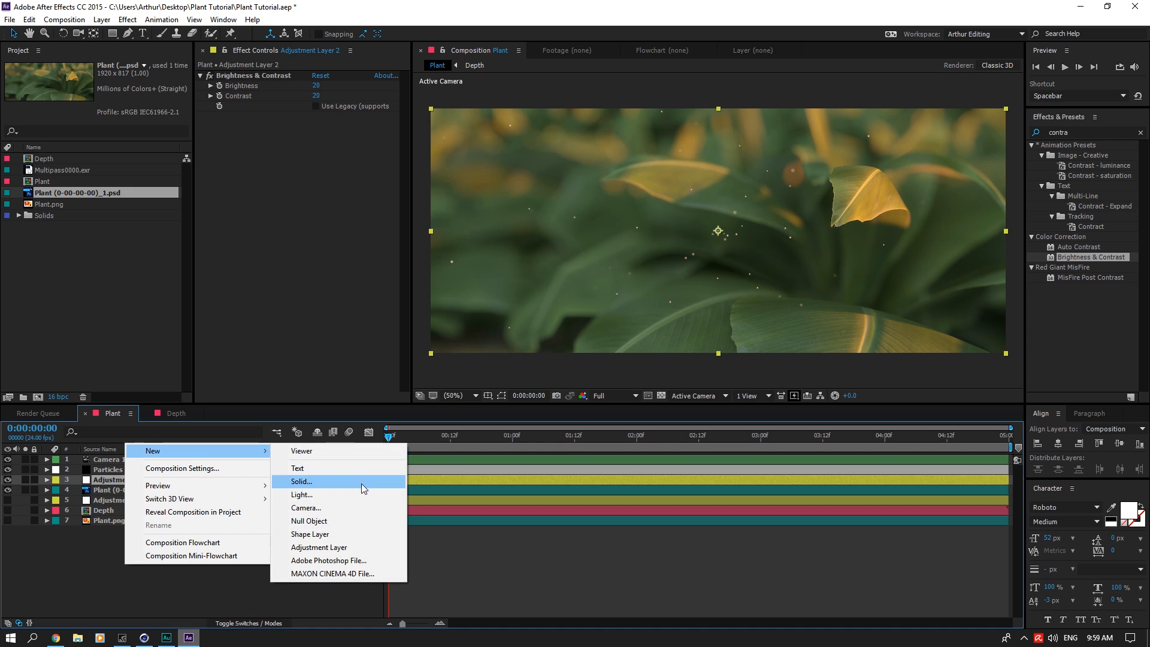
{"action": "left_click", "coordinate": [359, 480]}
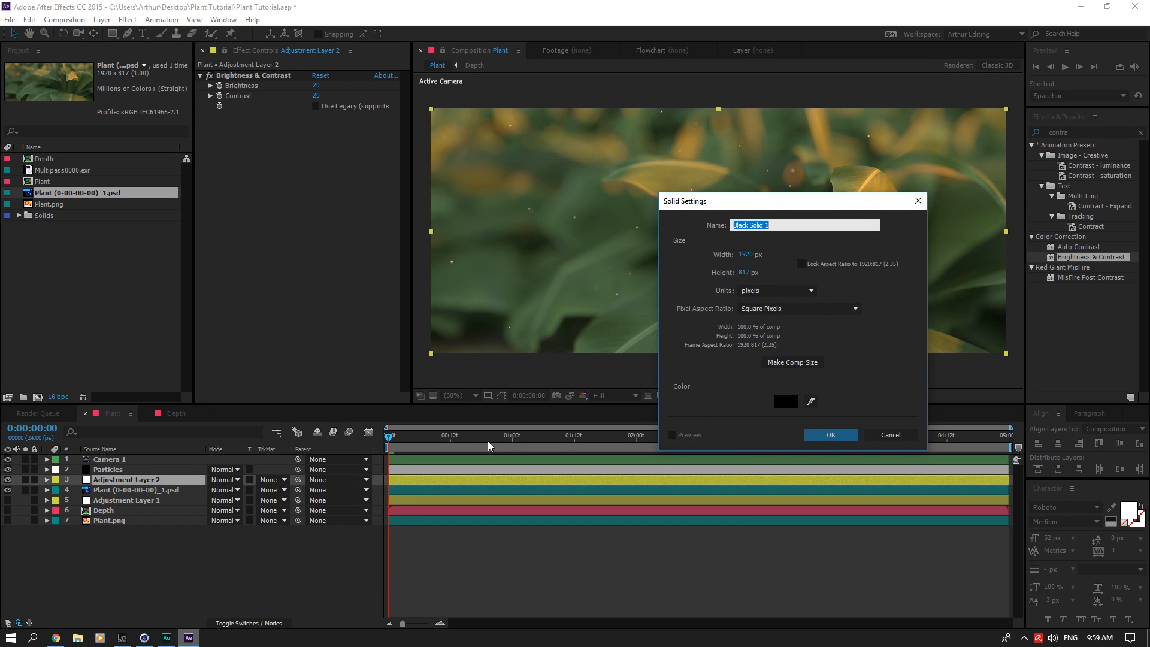
{"action": "type", "text": "Flare"}
{"action": "key", "text": "Return"}
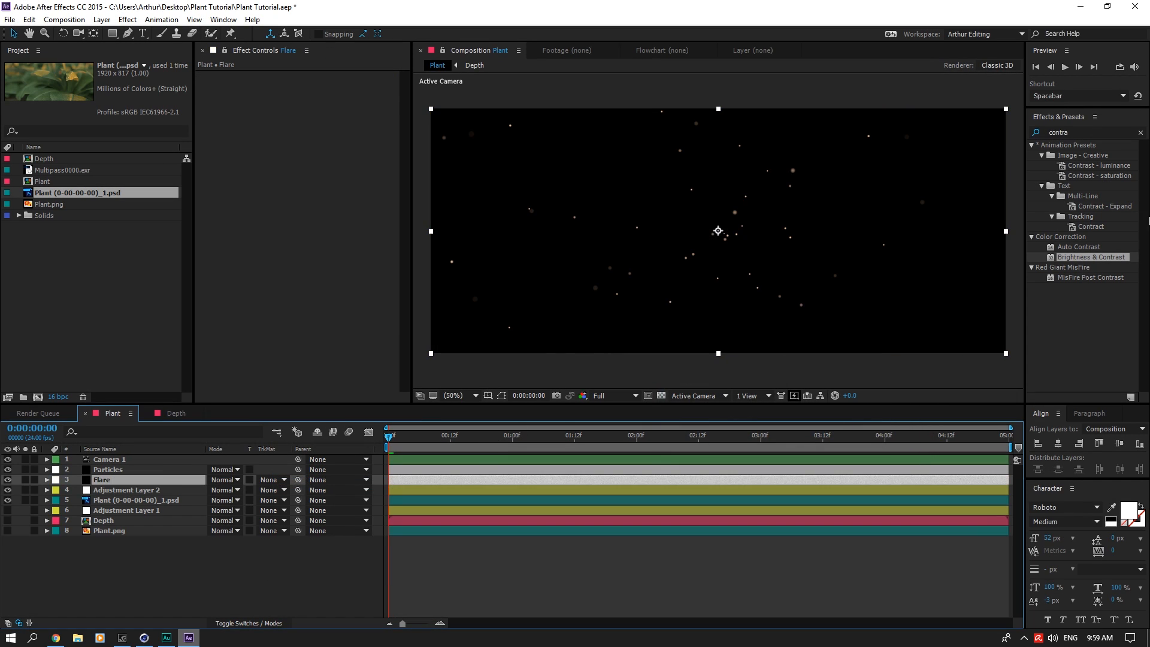
Step: Clear the effects search, apply Video Copilot's Optical Flares to the Flare layer, and place that layer above Camera 1
{"action": "left_click", "coordinate": [1141, 133]}
{"action": "scroll", "coordinate": [1081, 348], "scroll_direction": "down", "scroll_amount": 3}
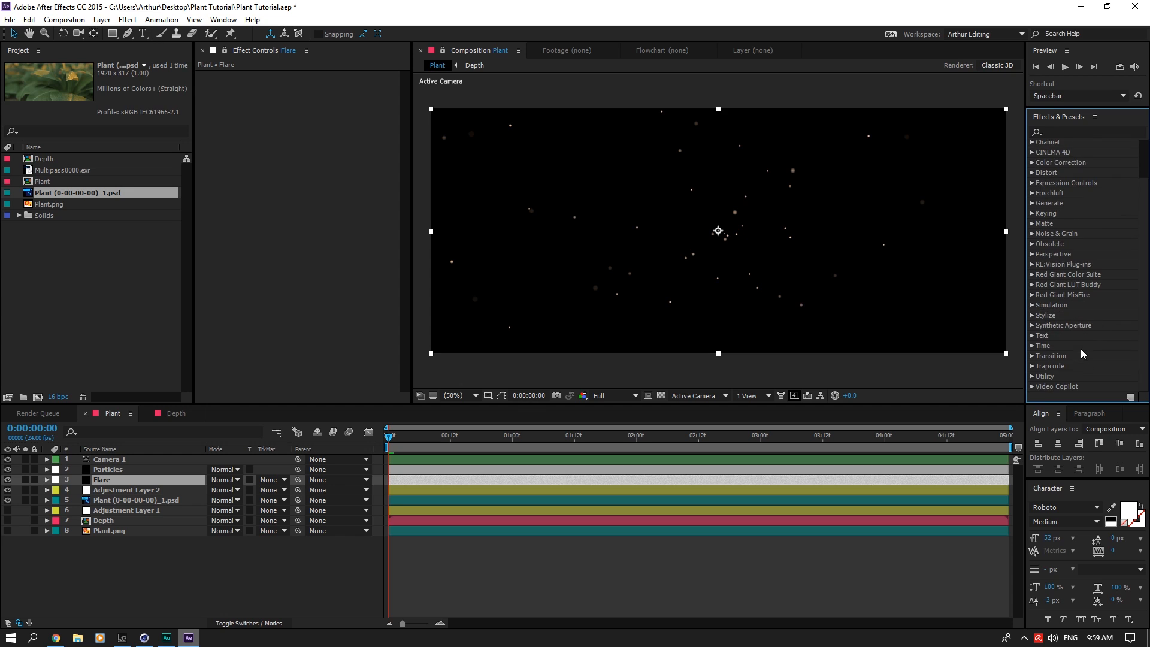
{"action": "left_click", "coordinate": [1032, 386]}
{"action": "left_click_drag", "start_coordinate": [1080, 355], "coordinate": [147, 459]}
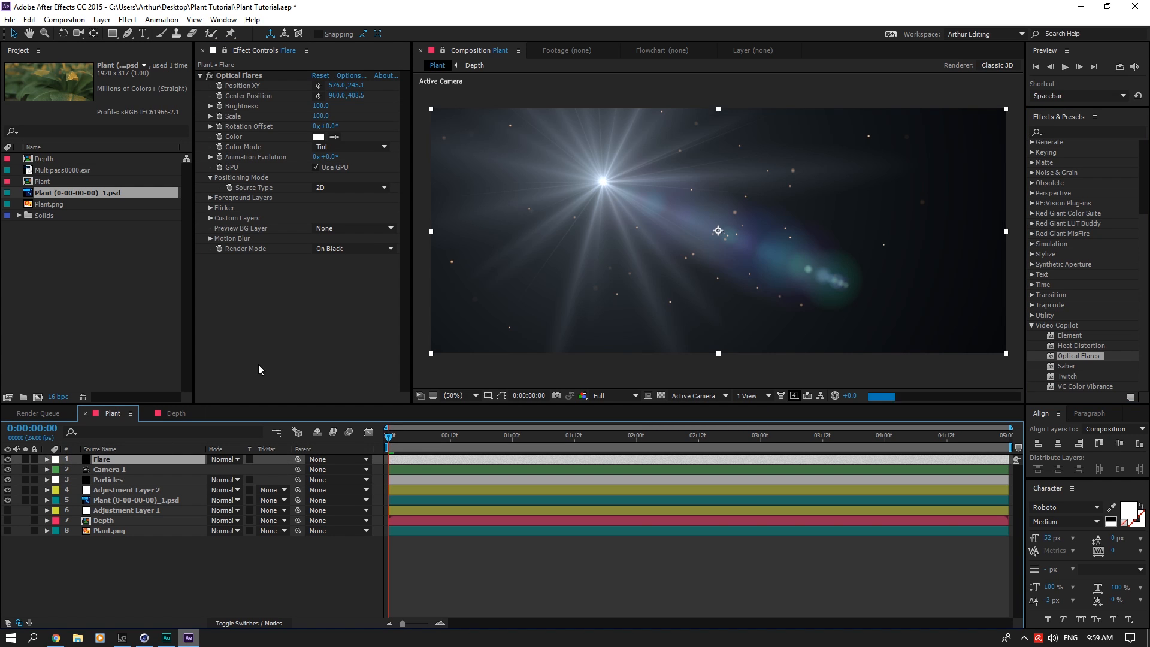
Step: Set the Flare layer's blending mode to Add and load the Real Sun preset from Optical Flares' Light presets
{"action": "left_click", "coordinate": [224, 460]}
{"action": "left_click", "coordinate": [265, 230]}
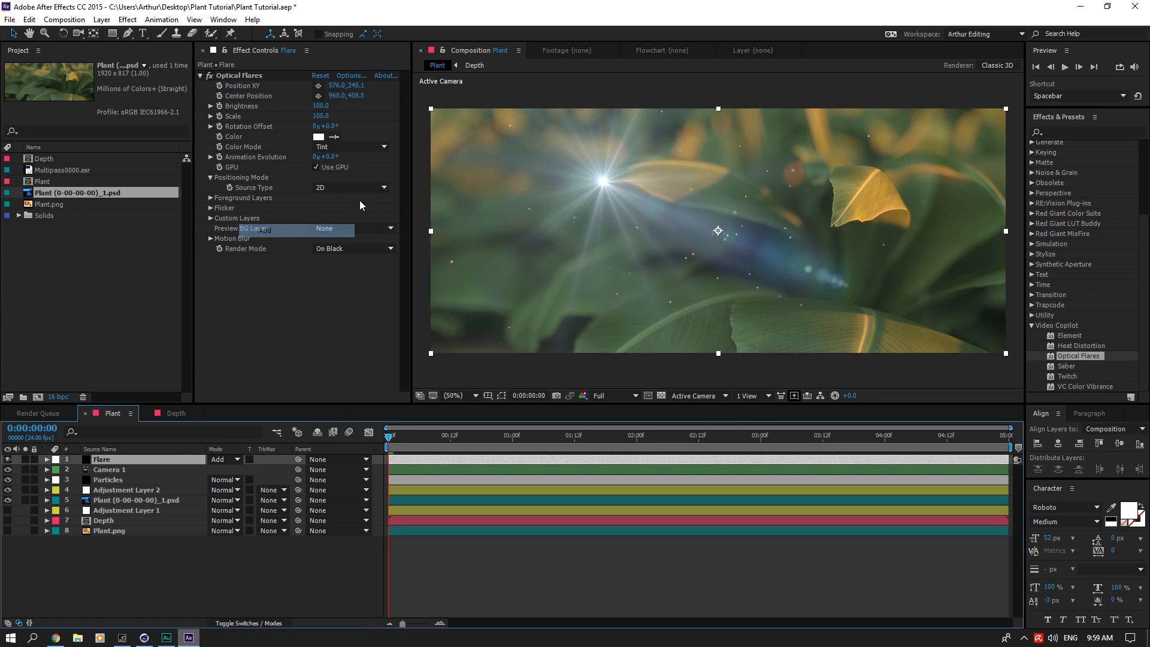
{"action": "left_click", "coordinate": [347, 77]}
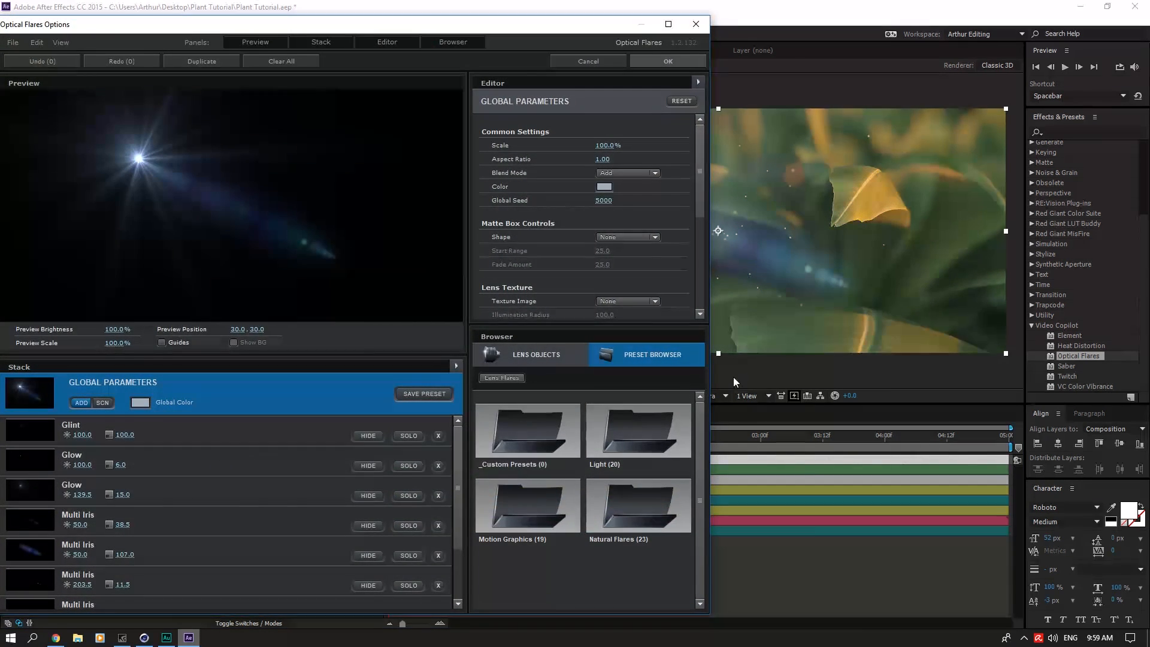
{"action": "left_click", "coordinate": [639, 433]}
{"action": "left_click_drag", "start_coordinate": [699, 433], "coordinate": [709, 528]}
{"action": "left_click", "coordinate": [666, 431]}
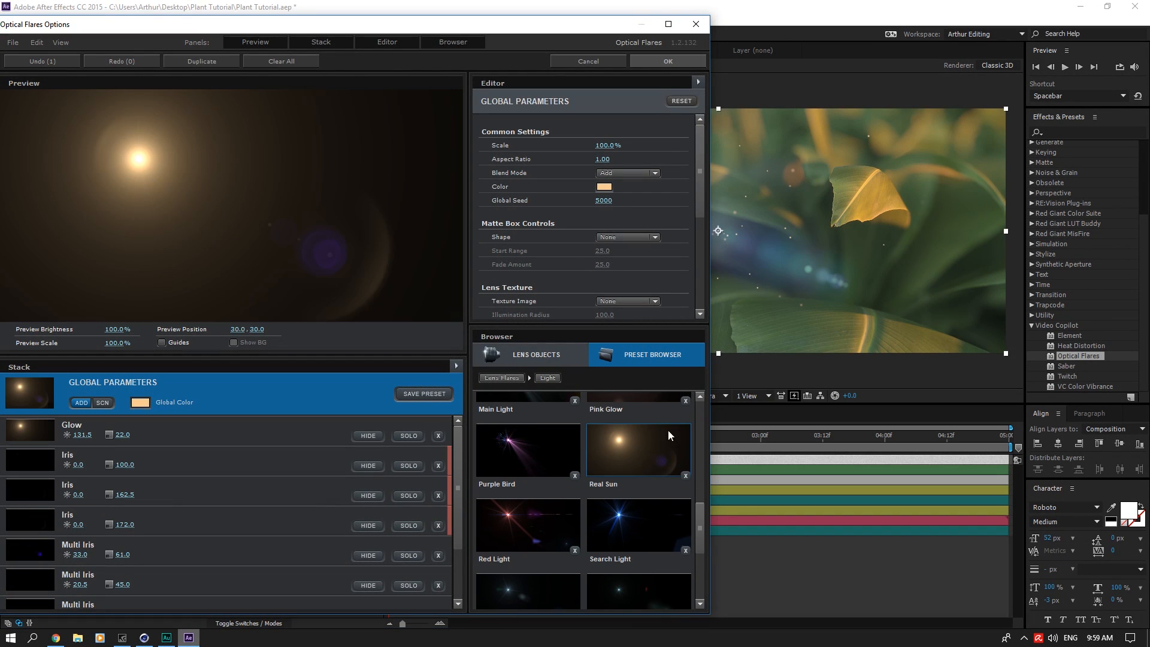
{"action": "left_click", "coordinate": [664, 64]}
Step: Move the flare's source outside the frame beyond its upper right corner, to about 2384, -51
{"action": "scroll", "coordinate": [728, 247], "scroll_direction": "down", "scroll_amount": 3}
{"action": "left_click", "coordinate": [250, 77]}
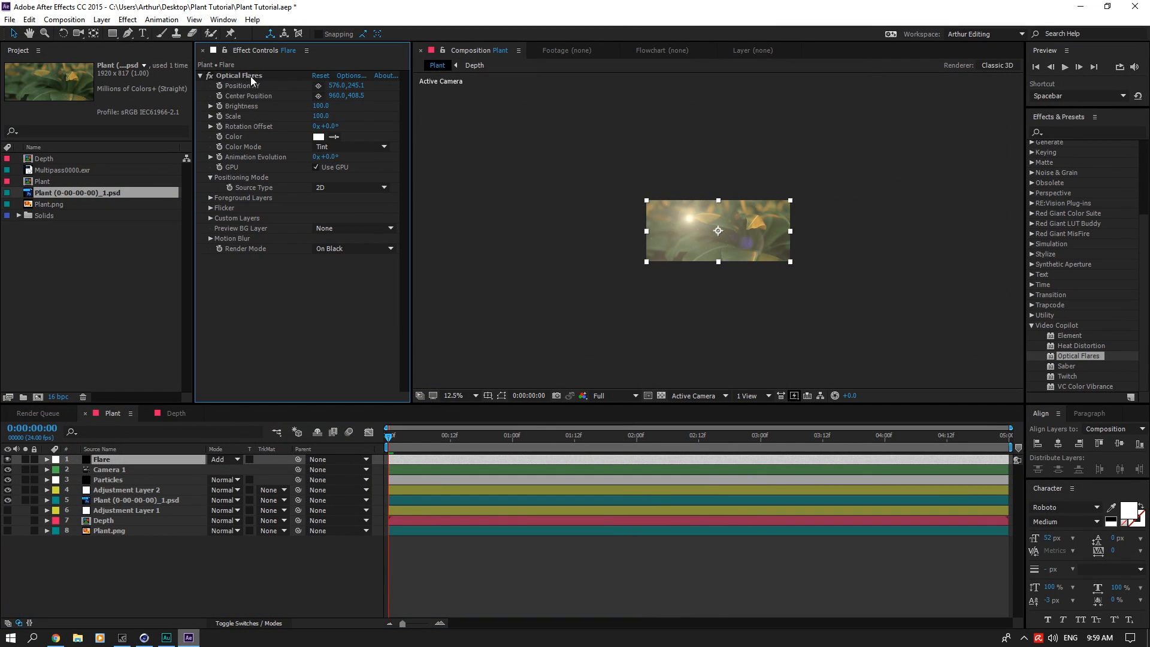
{"action": "left_click_drag", "start_coordinate": [690, 220], "coordinate": [833, 195]}
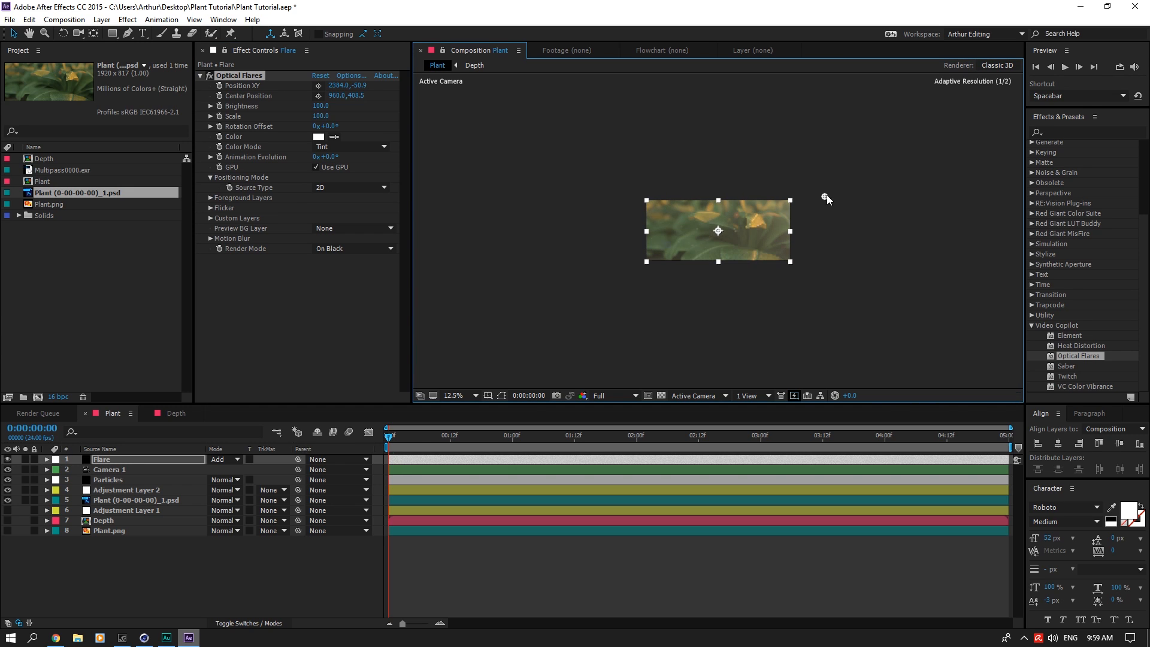
{"action": "scroll", "coordinate": [761, 260], "scroll_direction": "up", "scroll_amount": 6}
{"action": "scroll", "coordinate": [818, 246], "scroll_direction": "down", "scroll_amount": 2}
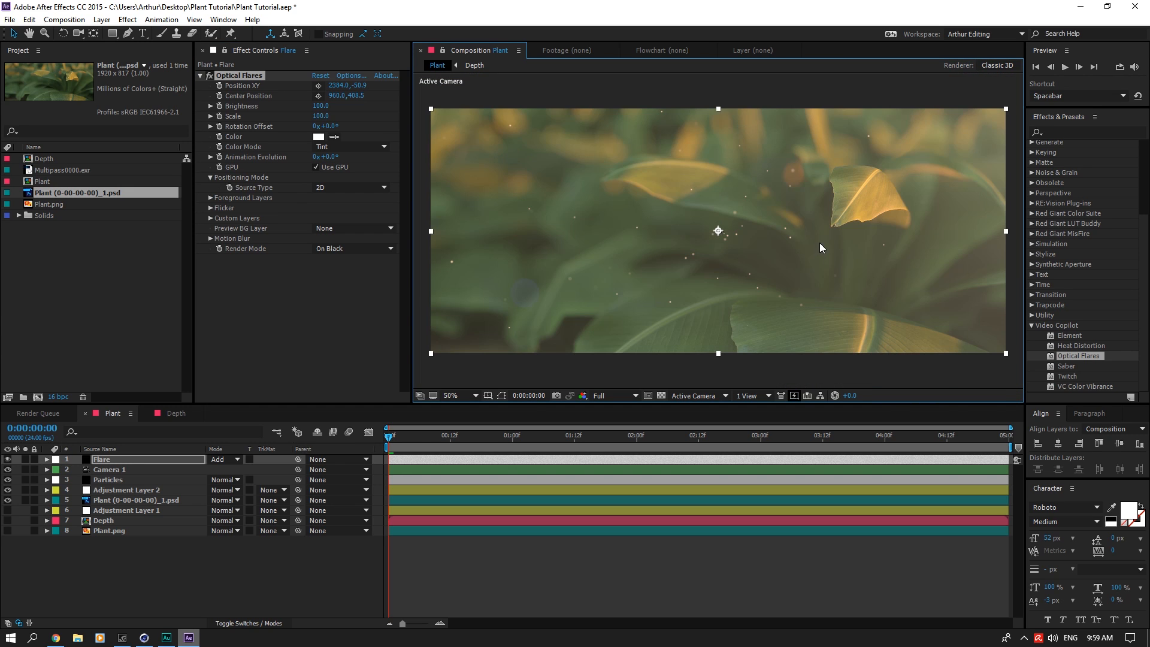
Step: Set the flare's scale to 500 and lower its brightness to 20, trying 50 first
{"action": "left_click_drag", "start_coordinate": [315, 116], "coordinate": [352, 112]}
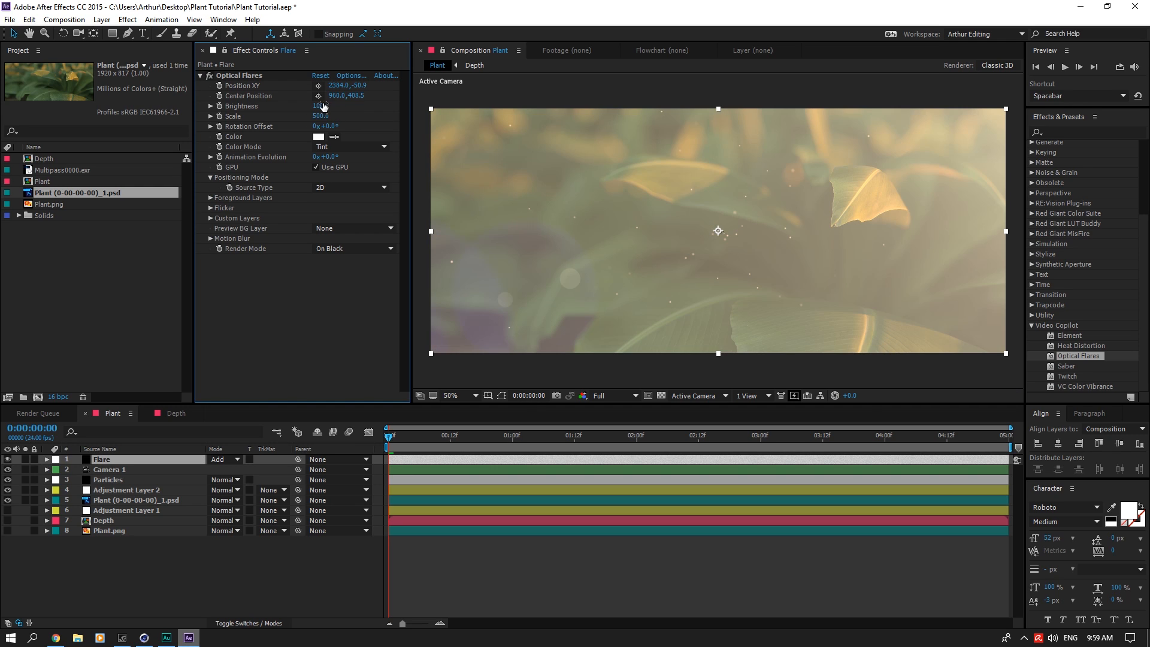
{"action": "left_click", "coordinate": [320, 105]}
{"action": "type", "text": "50"}
{"action": "key", "text": "Return"}
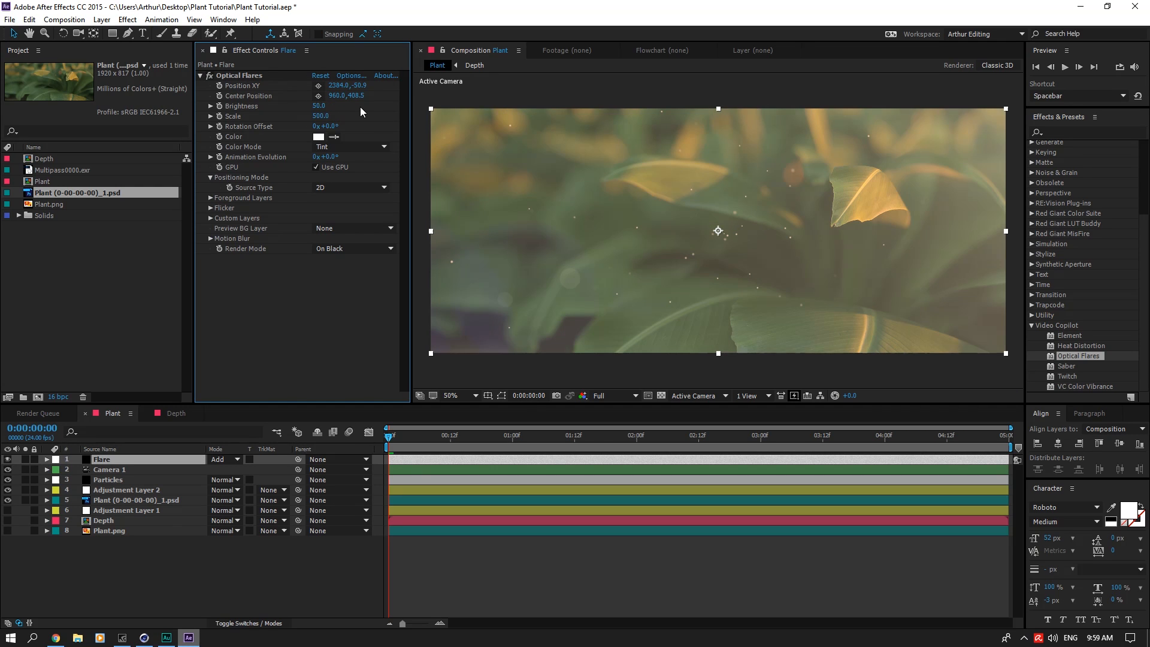
{"action": "left_click", "coordinate": [319, 105]}
{"action": "type", "text": "20"}
{"action": "key", "text": "Return"}
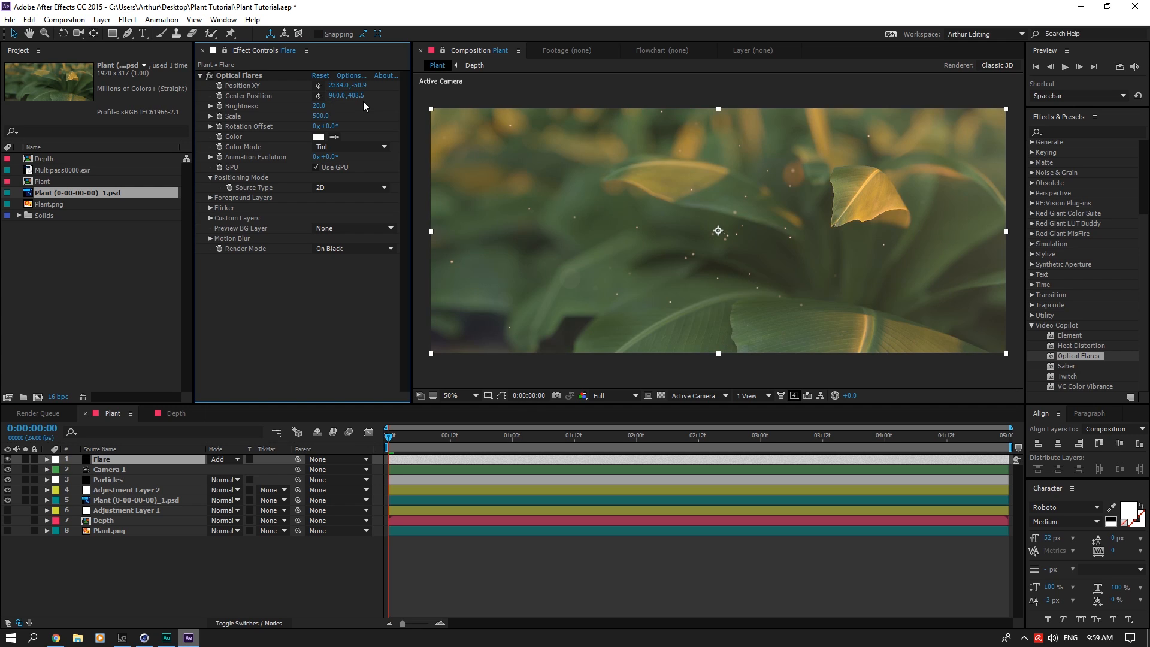
Step: Fine-tune the flare's brightness and save the project
{"action": "left_click", "coordinate": [319, 106]}
{"action": "left_click_drag", "start_coordinate": [317, 107], "coordinate": [327, 106]}
{"action": "key", "text": "ctrl+s"}
Step: Show Adjustment Layer 1 and Plant.png instead of Plant (0-00-00-00)_1.psd, and set the FL Depth Of Field radius to 60
{"action": "left_click", "coordinate": [106, 480]}
{"action": "left_click", "coordinate": [121, 490]}
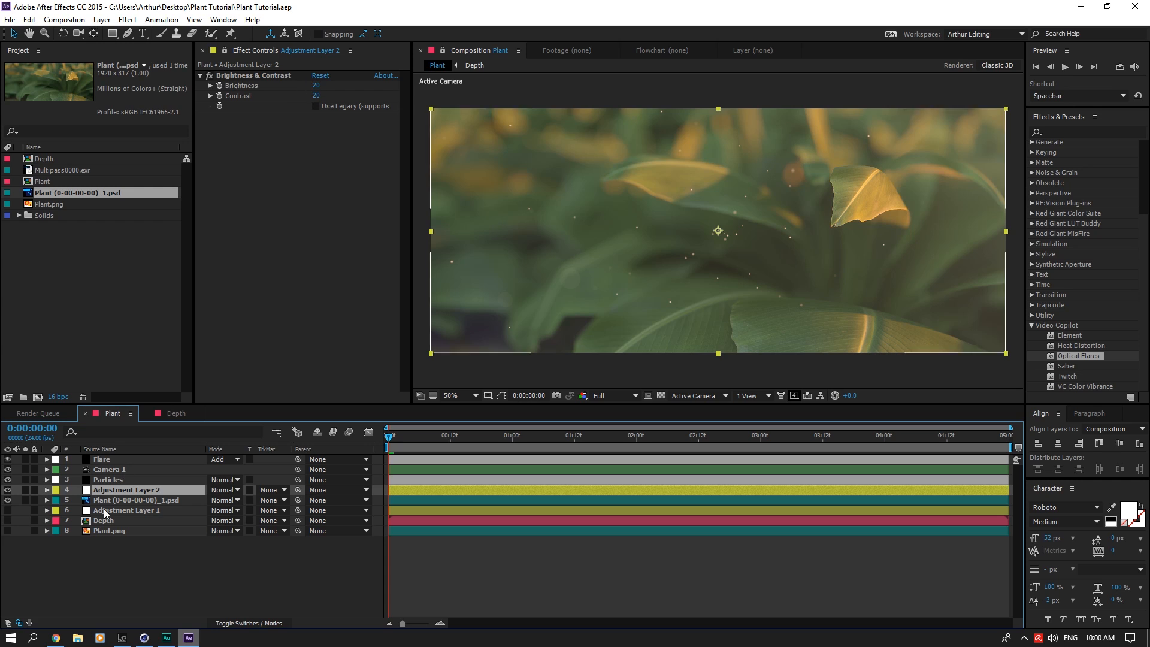
{"action": "left_click", "coordinate": [123, 512]}
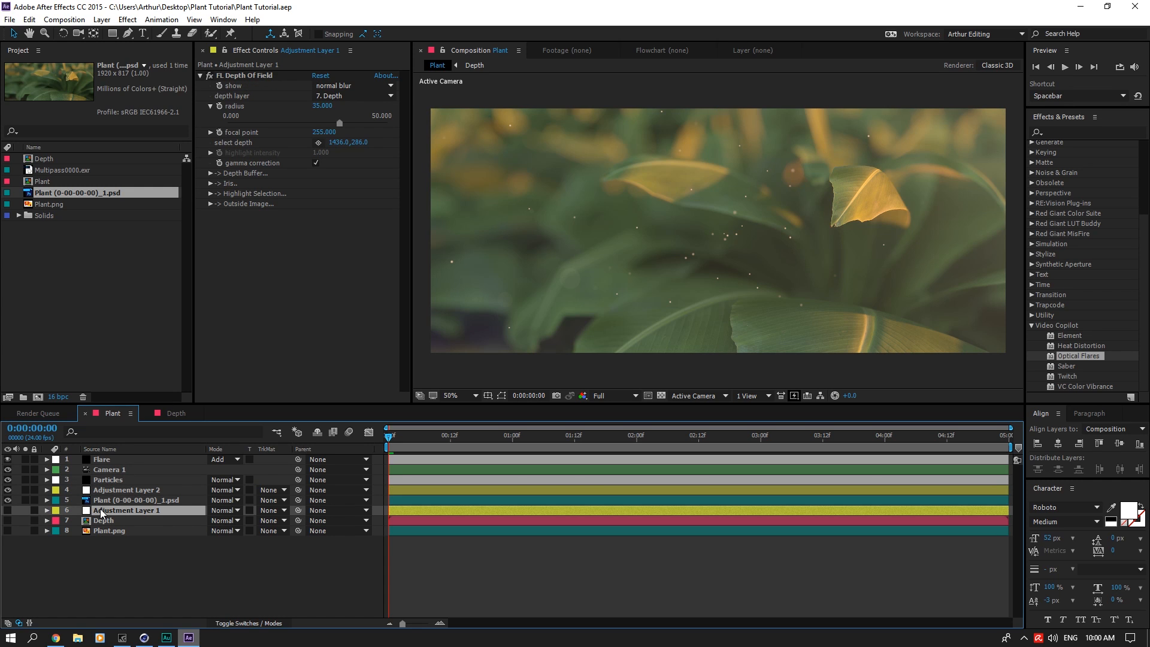
{"action": "left_click", "coordinate": [7, 510]}
{"action": "left_click", "coordinate": [7, 500]}
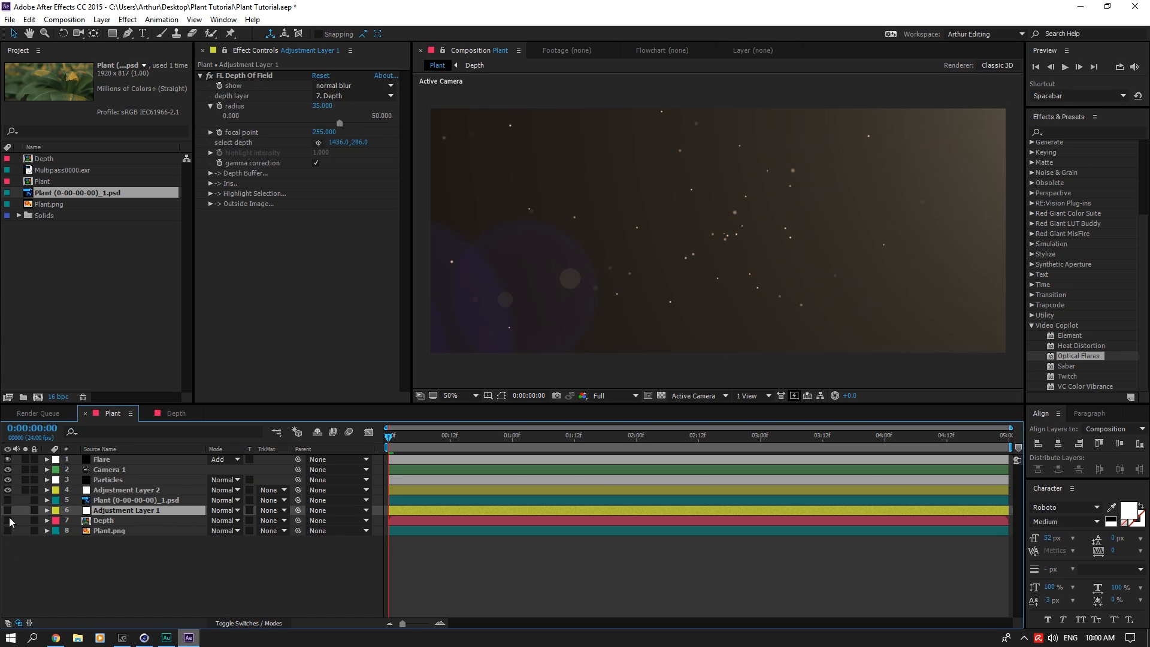
{"action": "left_click", "coordinate": [7, 530]}
{"action": "left_click", "coordinate": [322, 107]}
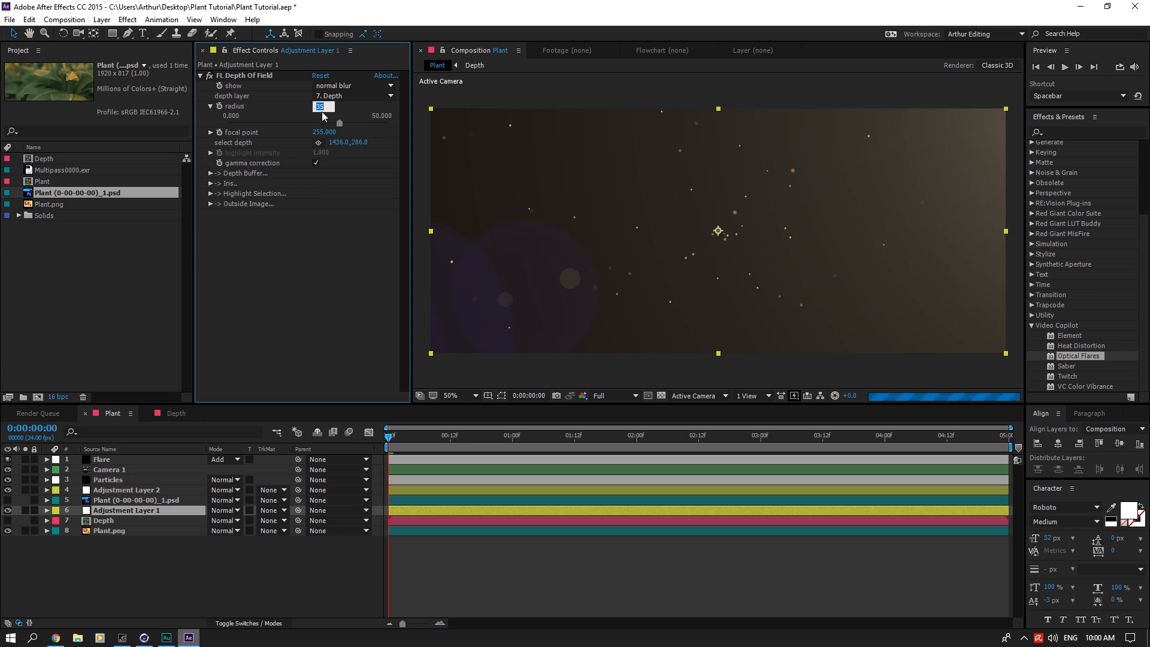
{"action": "key", "text": "Return"}
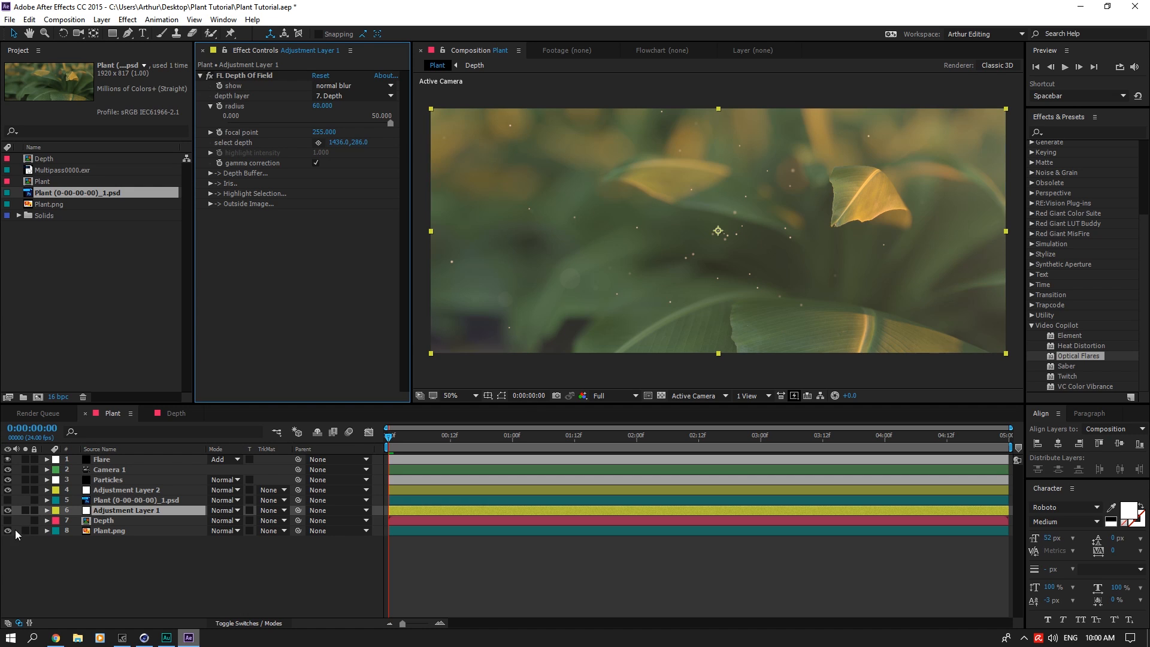
Step: Solo Adjustment Layer 1 and Plant.png, and select Adjustment Layer 1
{"action": "left_click", "coordinate": [24, 510]}
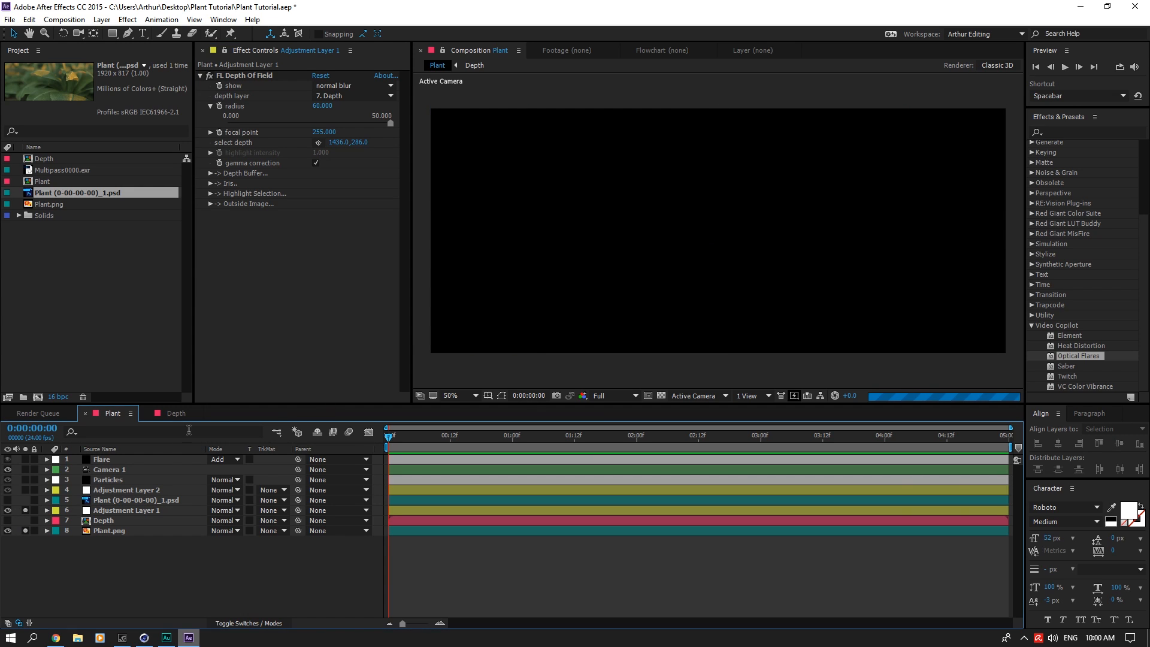
{"action": "left_click", "coordinate": [121, 504]}
{"action": "left_click", "coordinate": [125, 511]}
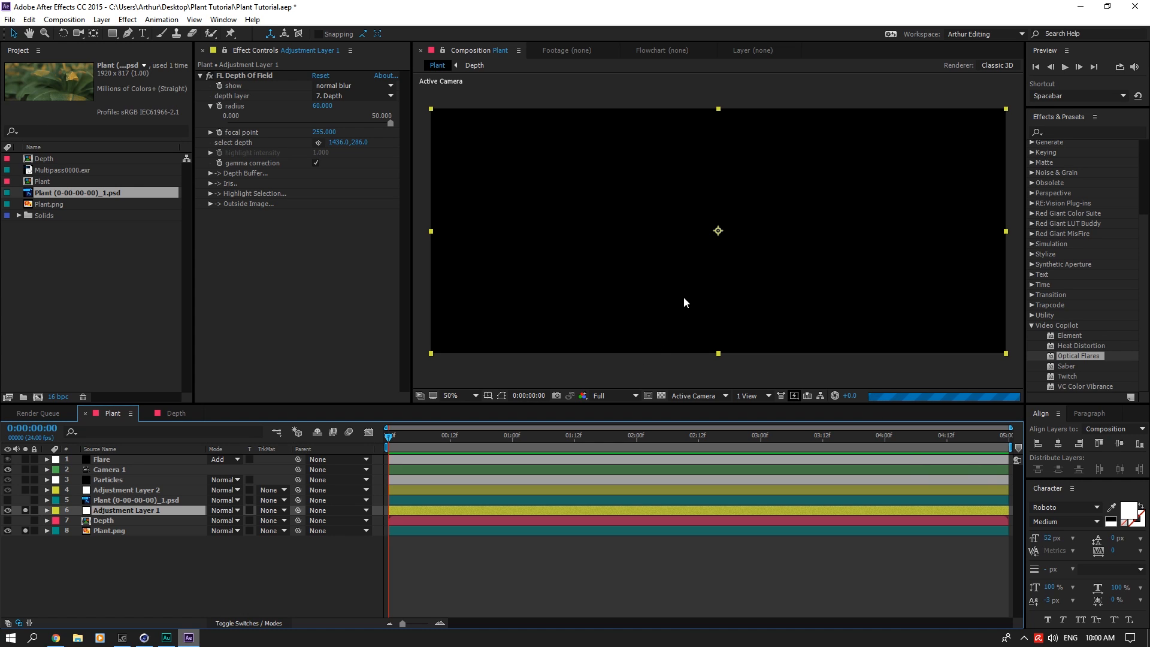
Step: Queue the current frame as Photoshop file Plant (0-00-00-00)_2.psd with Best Settings and render it
{"action": "left_click", "coordinate": [77, 22]}
{"action": "mouse_move", "coordinate": [198, 160]}
{"action": "left_click", "coordinate": [290, 165]}
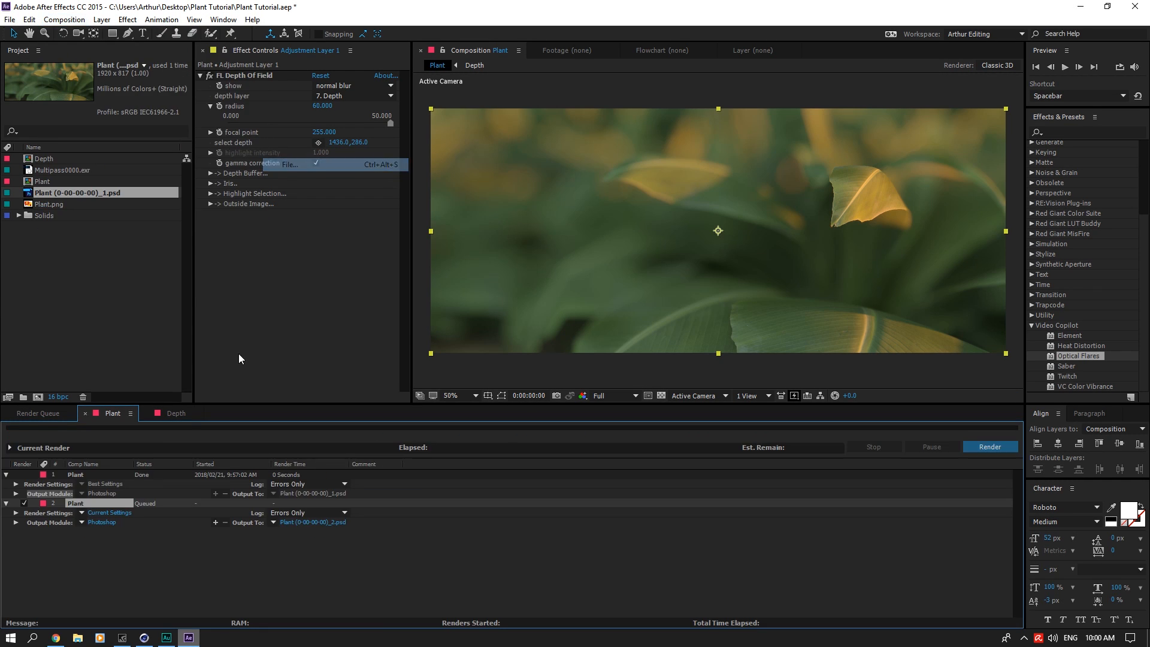
{"action": "left_click", "coordinate": [81, 513]}
{"action": "left_click", "coordinate": [103, 521]}
{"action": "left_click", "coordinate": [977, 447]}
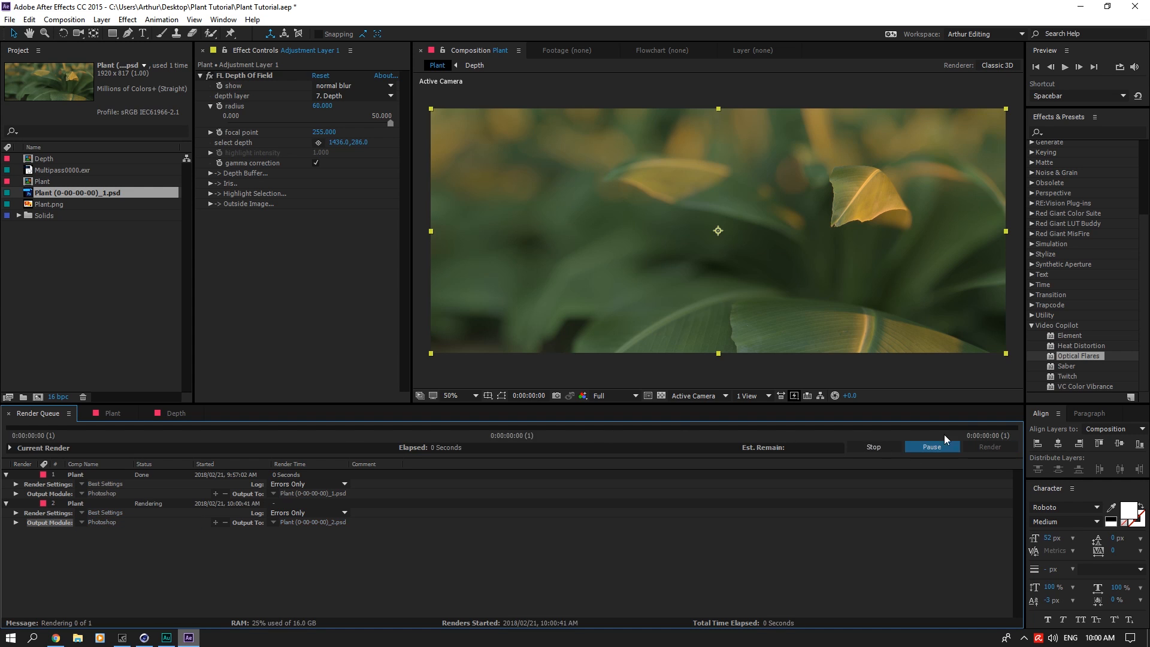
Step: Import the rendered Plant (0-00-00-00)_2.psd into the project with its alpha interpreted as Straight - Unmatted
{"action": "double_click", "coordinate": [109, 264]}
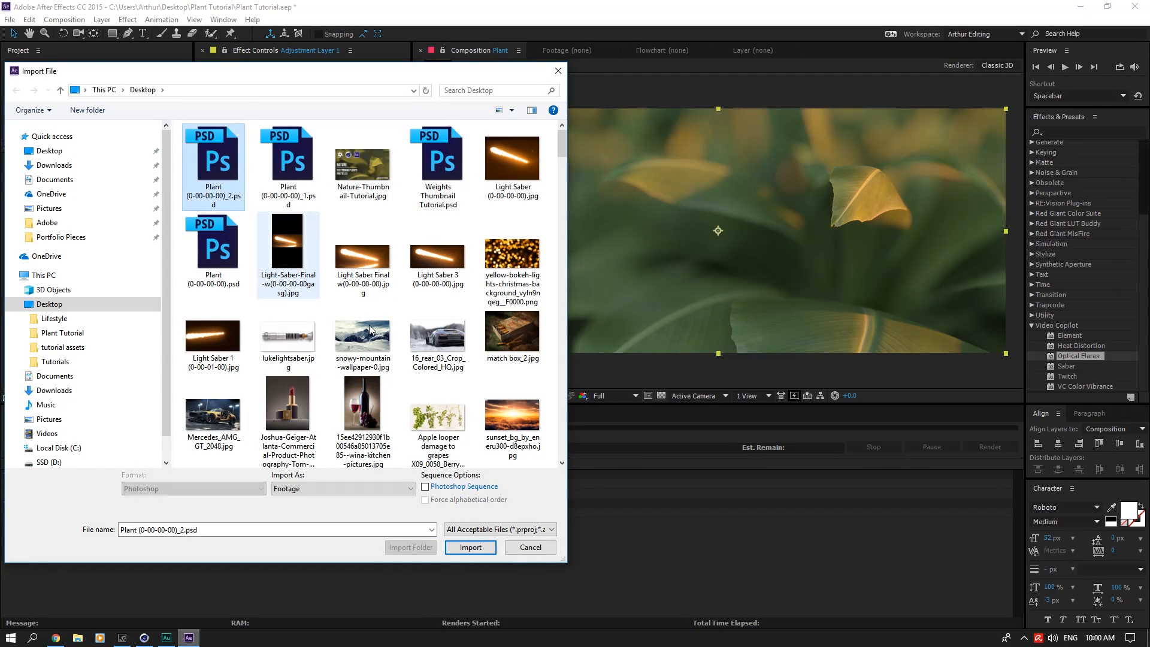
{"action": "double_click", "coordinate": [370, 330]}
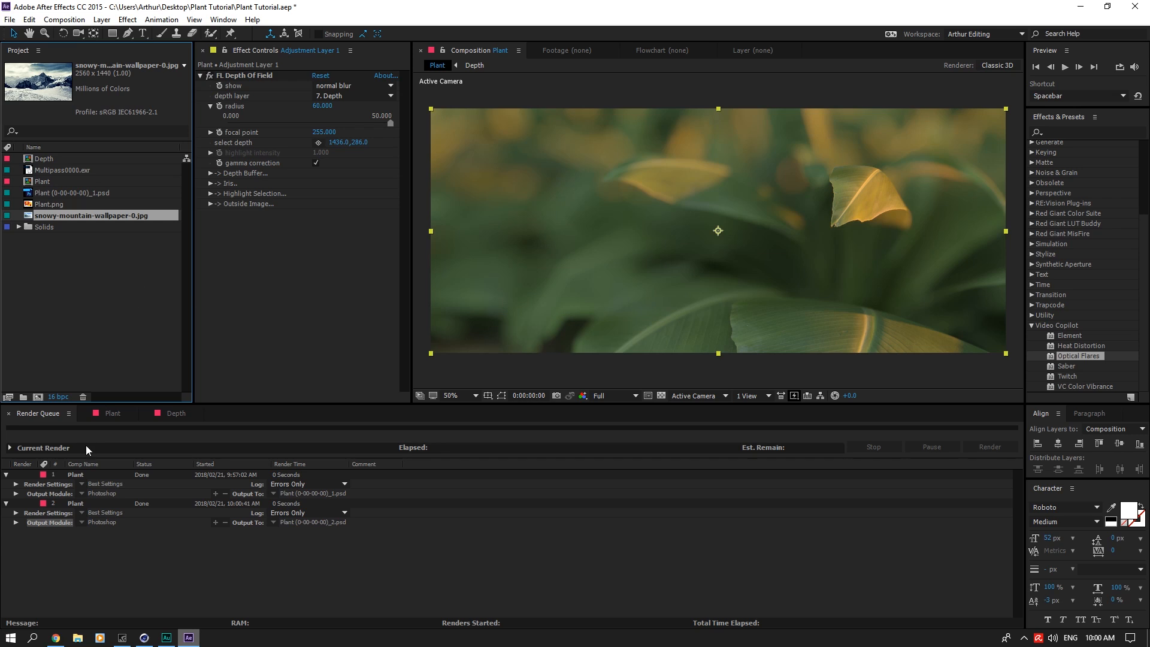
{"action": "double_click", "coordinate": [98, 258]}
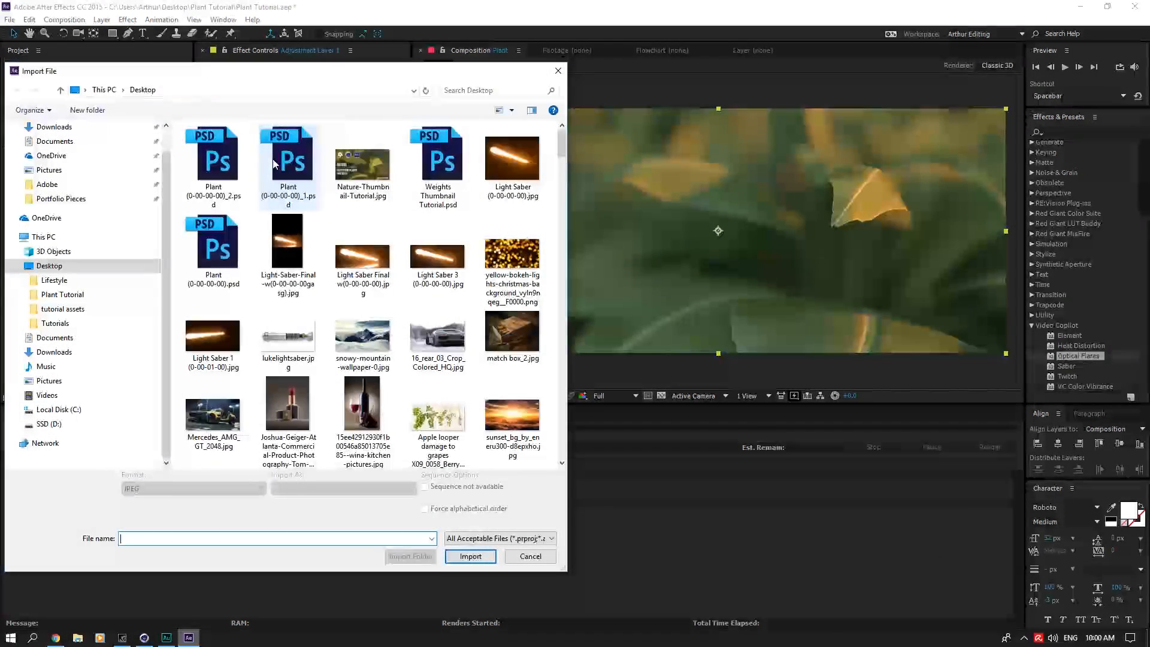
{"action": "left_click", "coordinate": [213, 157]}
{"action": "left_click", "coordinate": [471, 556]}
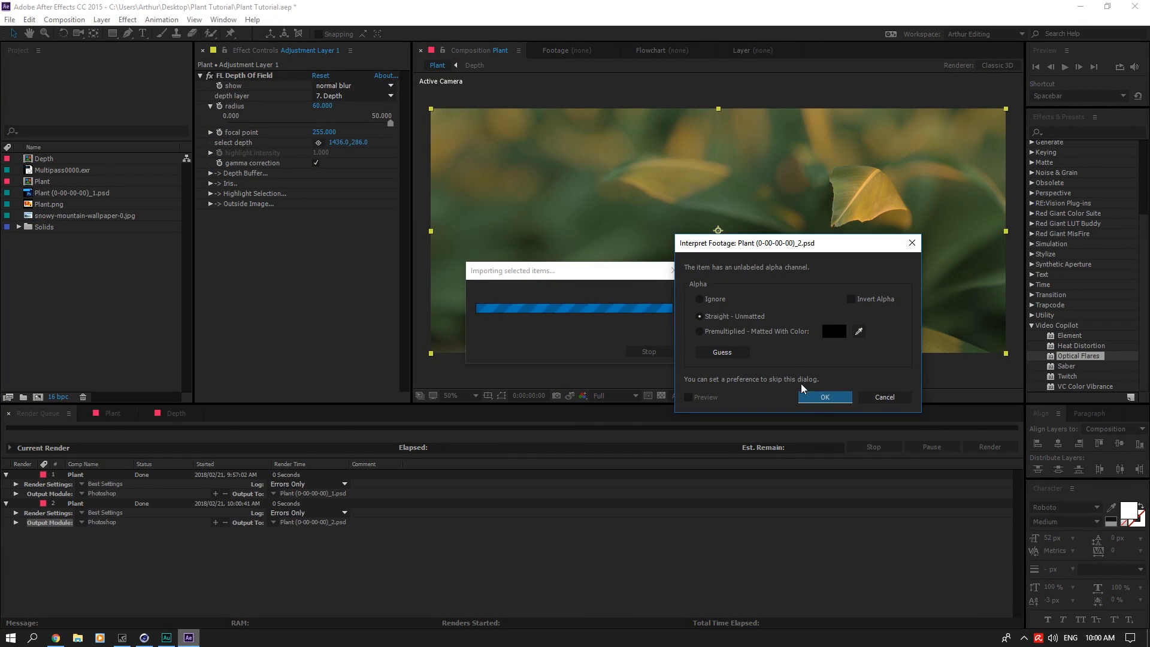
{"action": "left_click", "coordinate": [815, 396]}
Step: Place Plant (0-00-00-00)_2.psd just above Plant (0-00-00-00)_1.psd in the Plant composition and solo it with all layers above it
{"action": "left_click", "coordinate": [112, 413]}
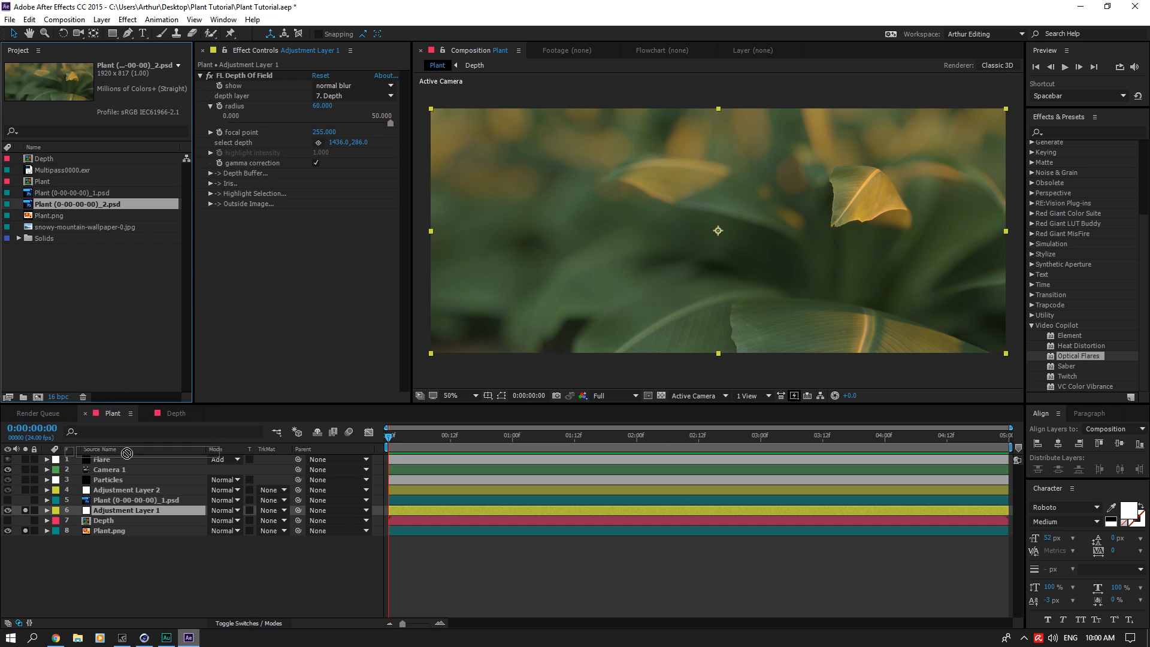
{"action": "left_click_drag", "start_coordinate": [126, 453], "coordinate": [120, 495]}
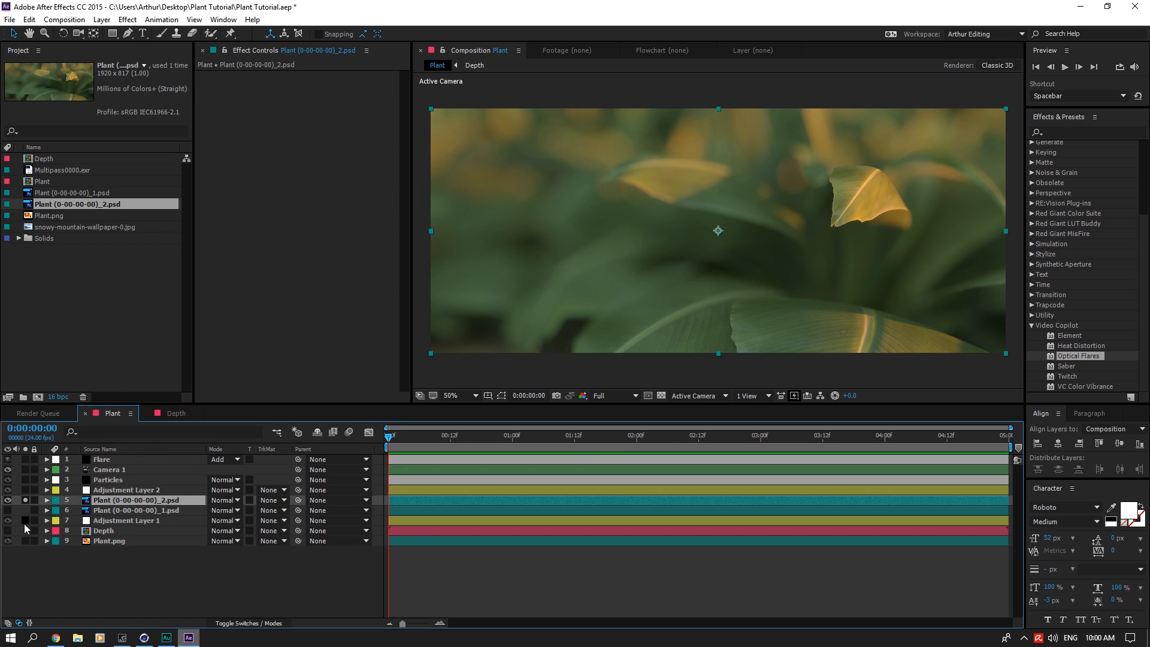
{"action": "left_click", "coordinate": [59, 563]}
{"action": "left_click_drag", "start_coordinate": [24, 491], "coordinate": [28, 457]}
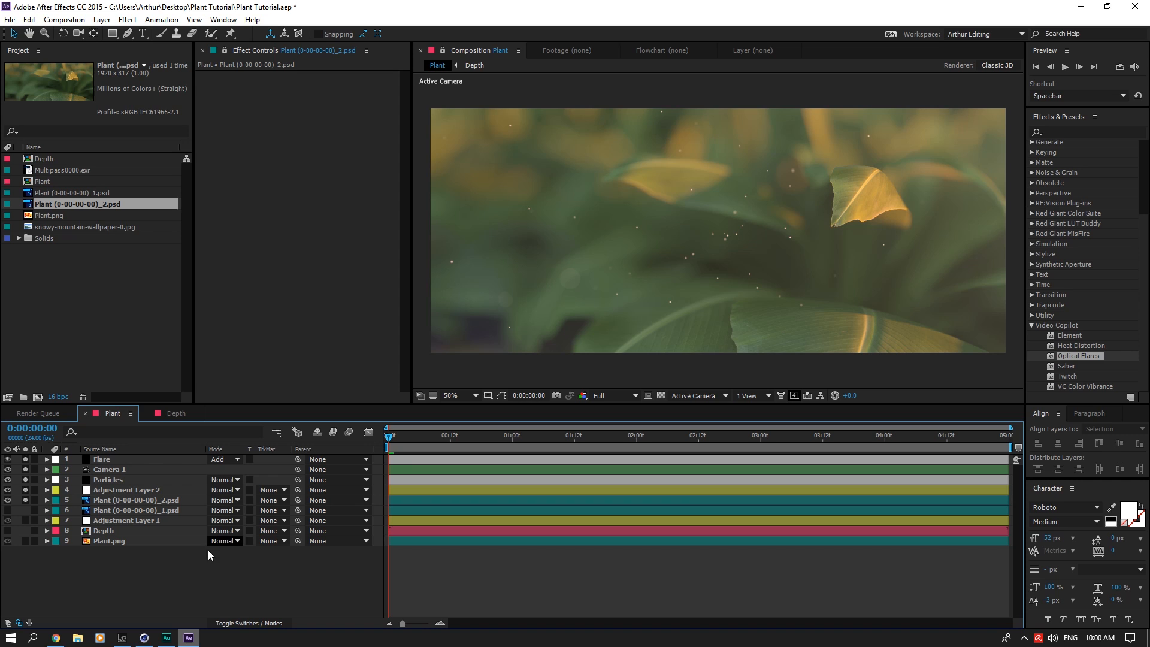
Step: Widen the Particles layer's Particular emitter to an Emitter Size X of about 1314
{"action": "left_click", "coordinate": [150, 460]}
{"action": "left_click", "coordinate": [154, 449]}
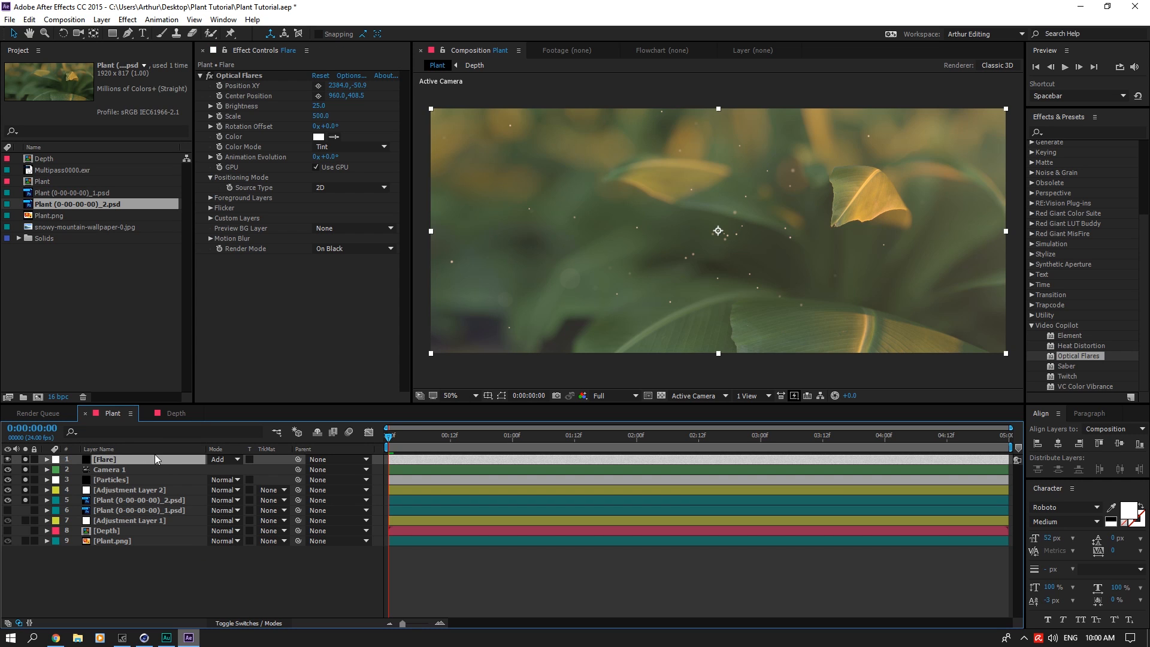
{"action": "left_click", "coordinate": [150, 470]}
{"action": "left_click", "coordinate": [149, 479]}
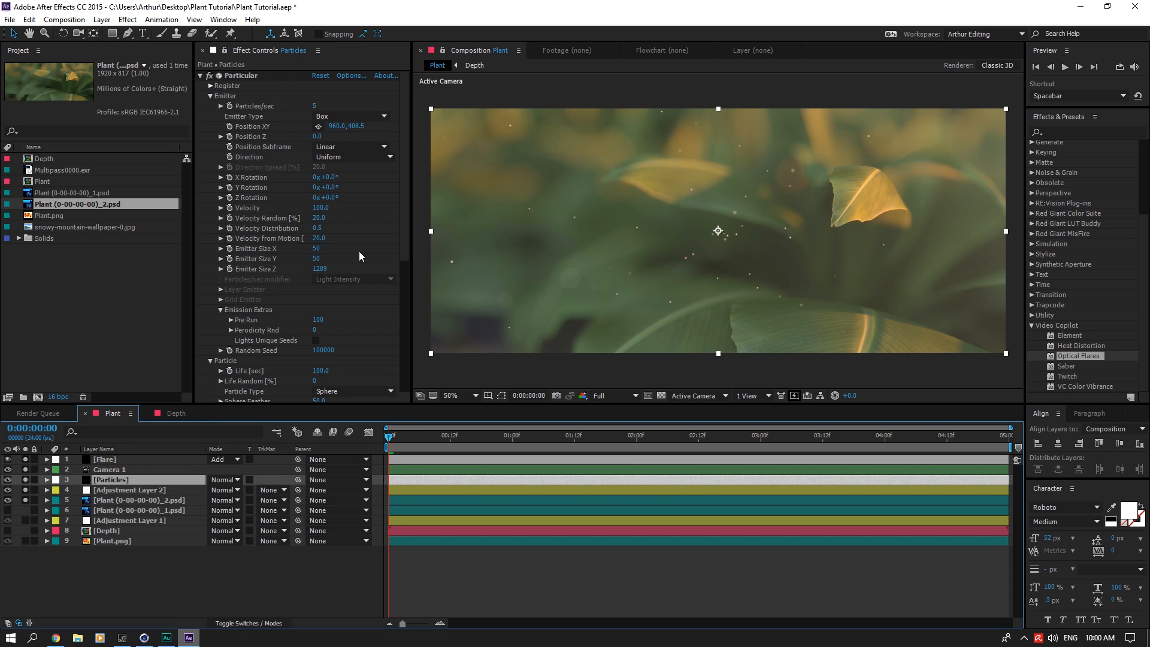
{"action": "left_click_drag", "start_coordinate": [315, 249], "coordinate": [738, 299]}
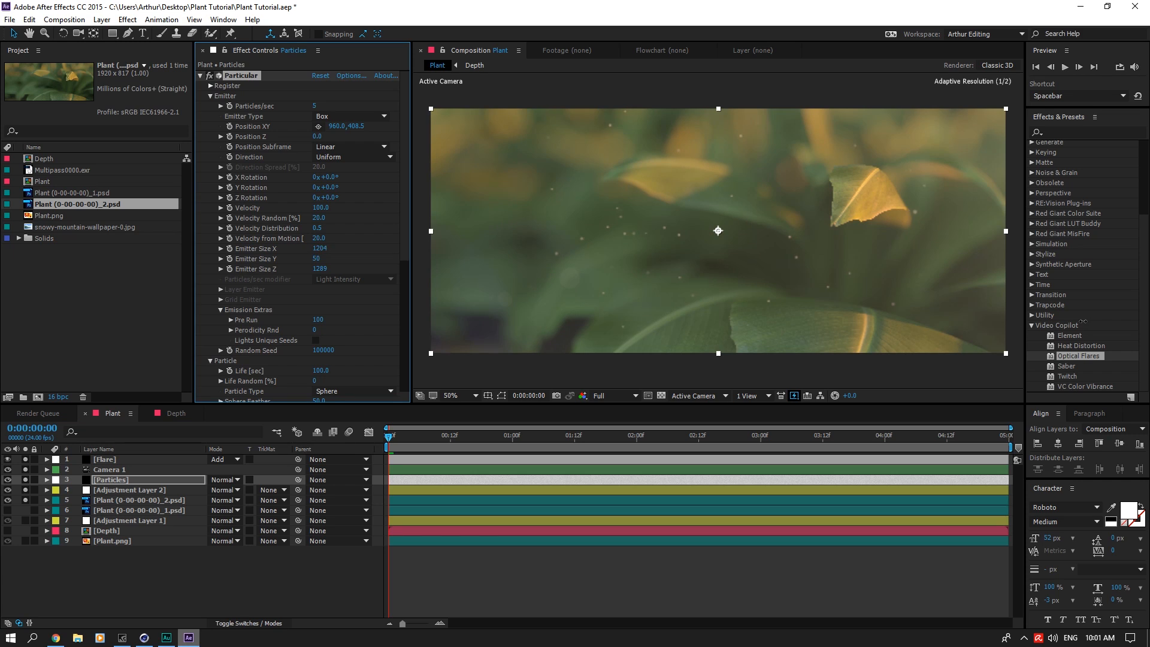
{"action": "left_click_drag", "start_coordinate": [1083, 322], "coordinate": [1086, 322]}
Step: Set the particle Size of the Particles layer's Particular effect to 1
{"action": "left_click_drag", "start_coordinate": [402, 221], "coordinate": [403, 338]}
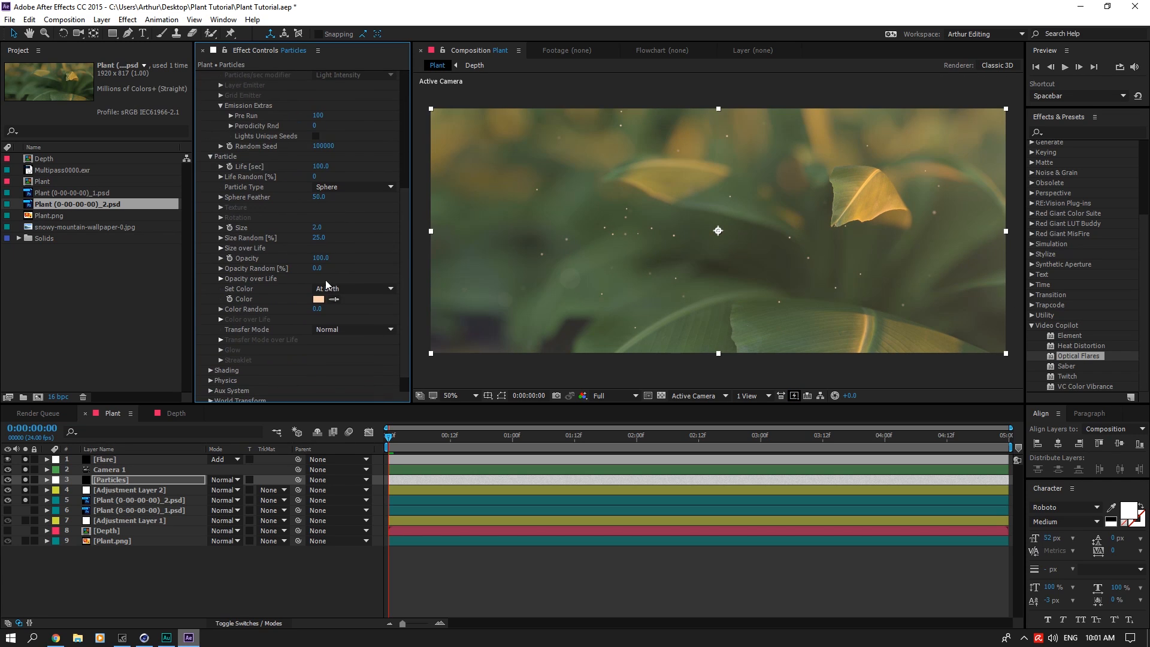
{"action": "left_click", "coordinate": [317, 228]}
{"action": "type", "text": "1"}
{"action": "left_click", "coordinate": [349, 228]}
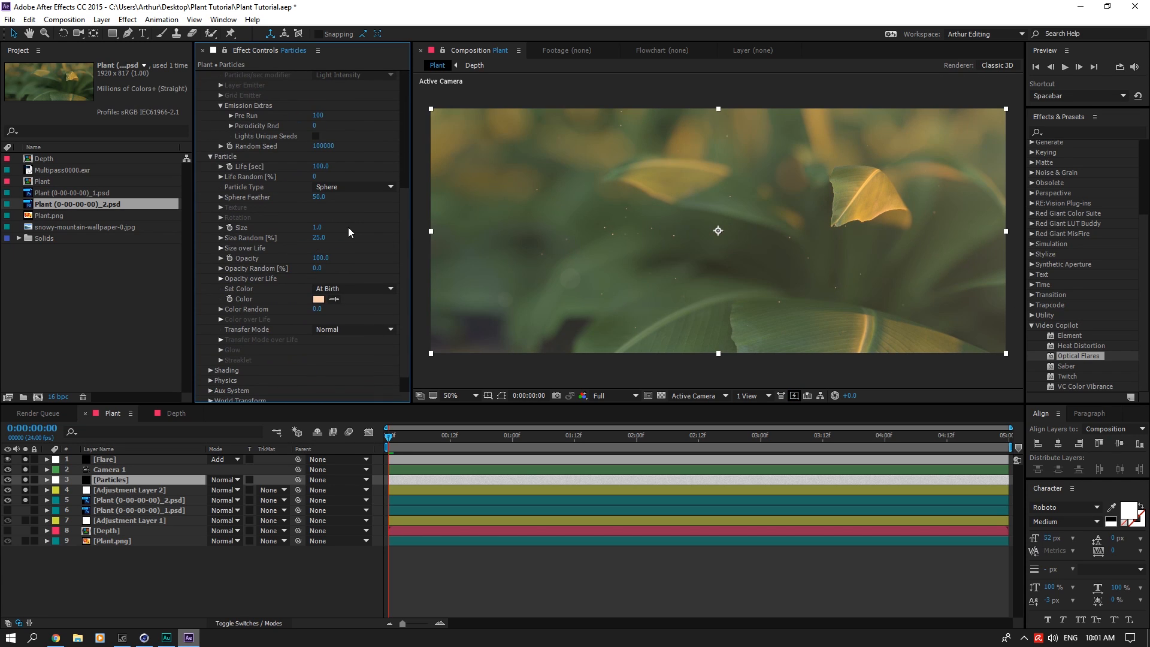
Step: Clear the layer solos and hide Adjustment Layer 1 and Plant.png
{"action": "left_click", "coordinate": [133, 482]}
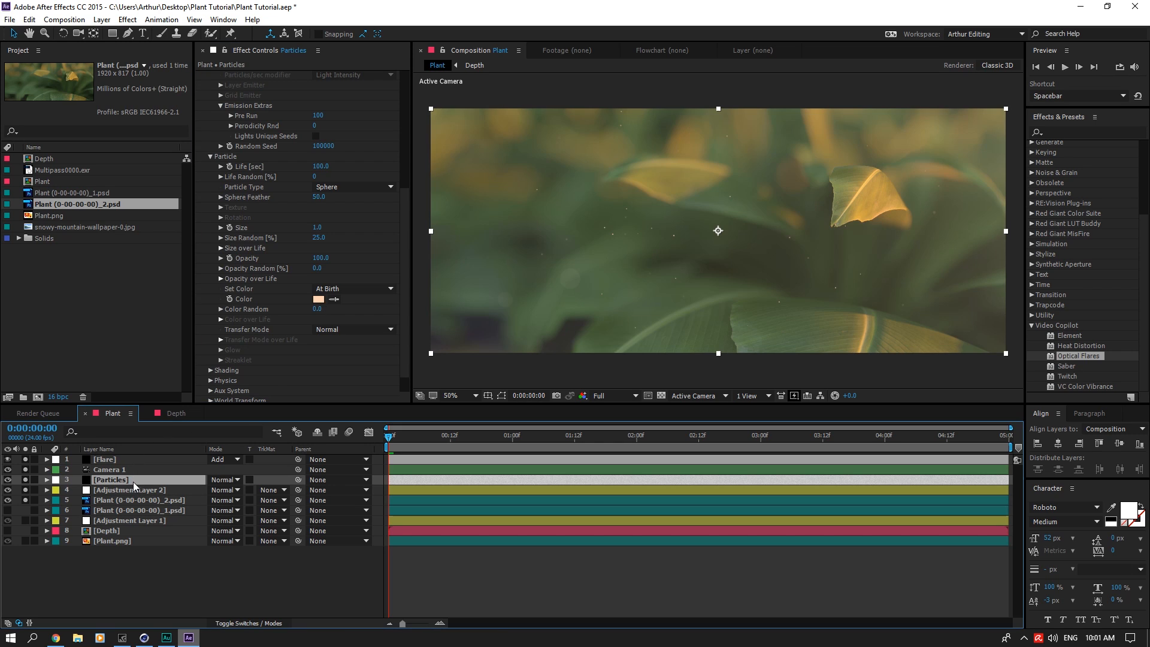
{"action": "left_click_drag", "start_coordinate": [26, 460], "coordinate": [9, 541]}
Step: Duplicate the Particles layer and set the upper copy's Random Seed to 100001
{"action": "key", "text": "ctrl+d"}
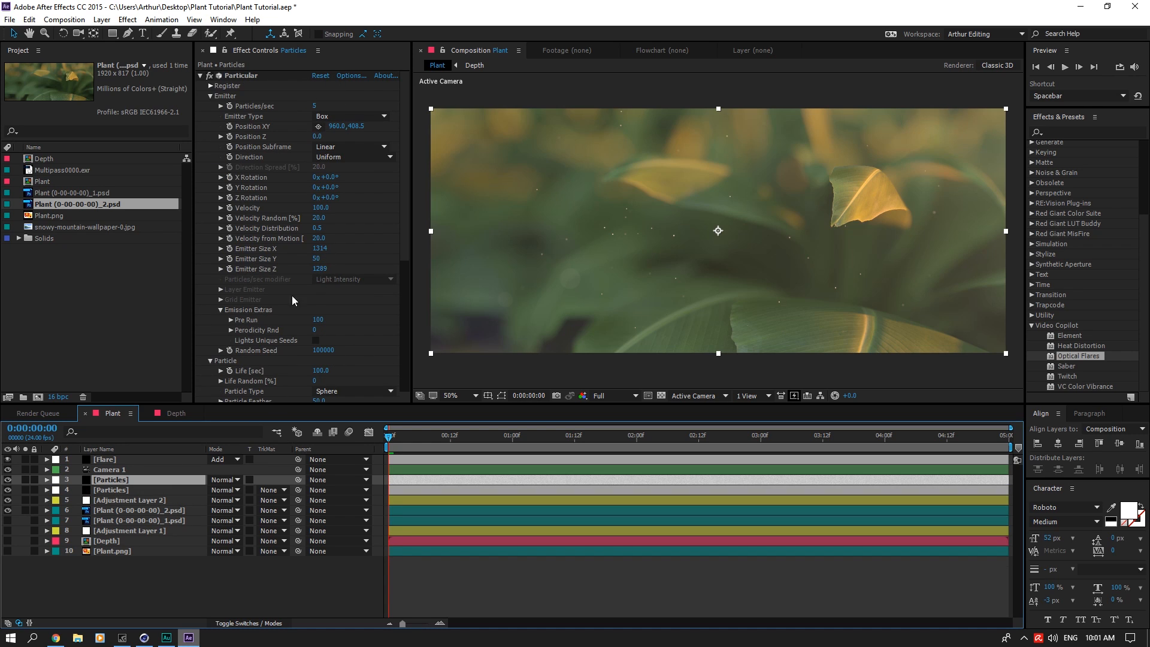
{"action": "left_click", "coordinate": [323, 350]}
{"action": "type", "text": "1"}
{"action": "key", "text": "Return"}
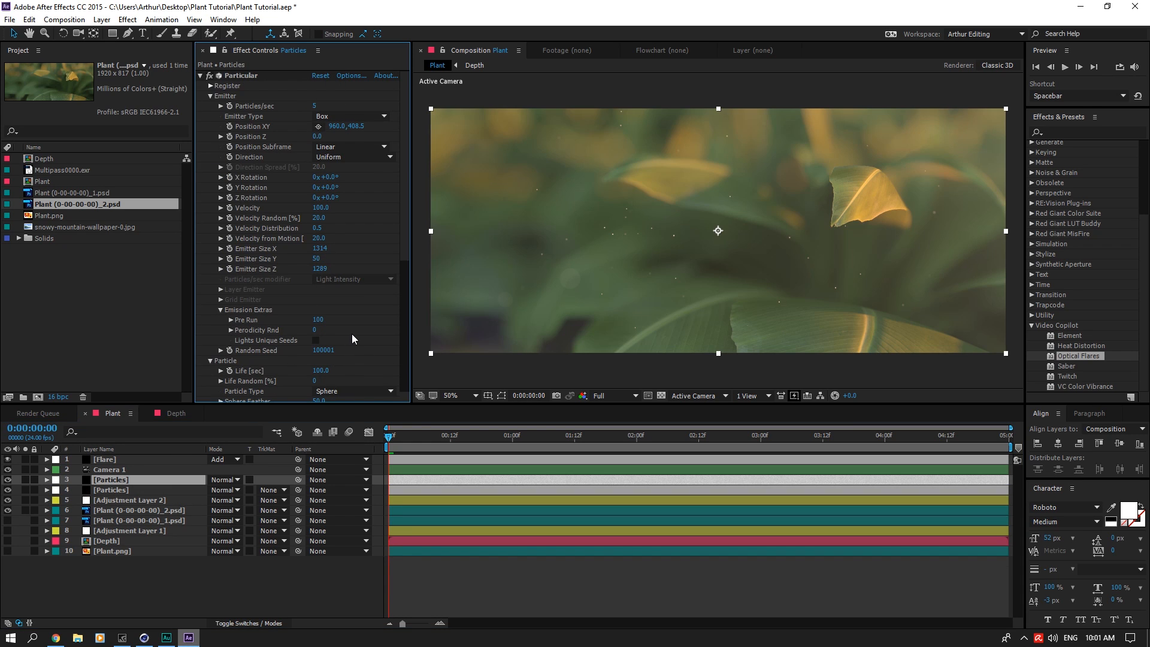
Step: Increase the upper Particles layer's Emitter Size Y to about 537
{"action": "left_click", "coordinate": [316, 106]}
{"action": "left_click", "coordinate": [343, 97]}
{"action": "left_click_drag", "start_coordinate": [318, 260], "coordinate": [406, 218]}
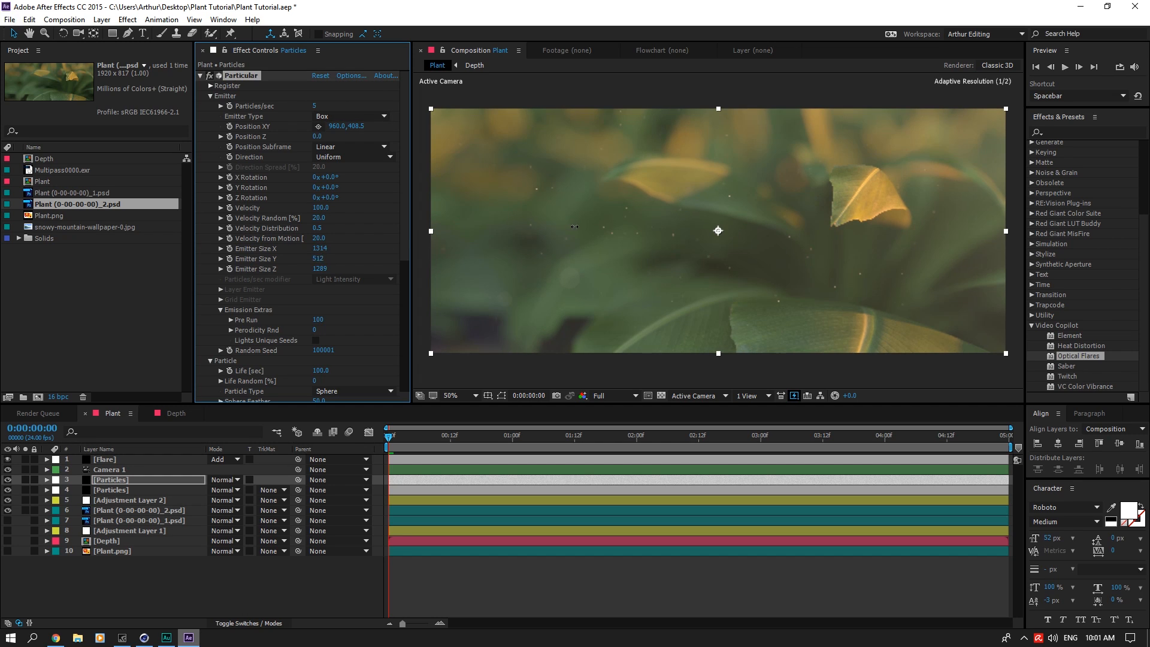
{"action": "left_click_drag", "start_coordinate": [574, 226], "coordinate": [518, 232]}
Step: Set the upper Particles layer's particle Size to 0.5 and its Emitter Size X to about 1592
{"action": "scroll", "coordinate": [391, 237], "scroll_direction": "down", "scroll_amount": 3}
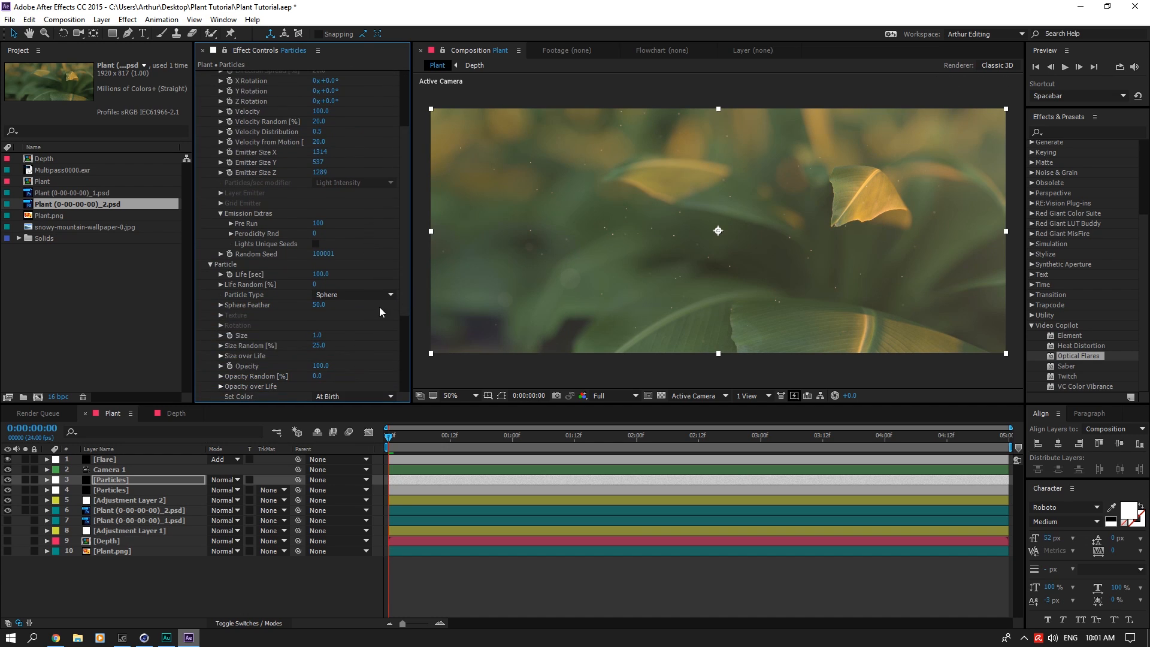
{"action": "left_click", "coordinate": [319, 336]}
{"action": "type", "text": "0.5"}
{"action": "key", "text": "Return"}
{"action": "left_click_drag", "start_coordinate": [505, 438], "coordinate": [378, 432]}
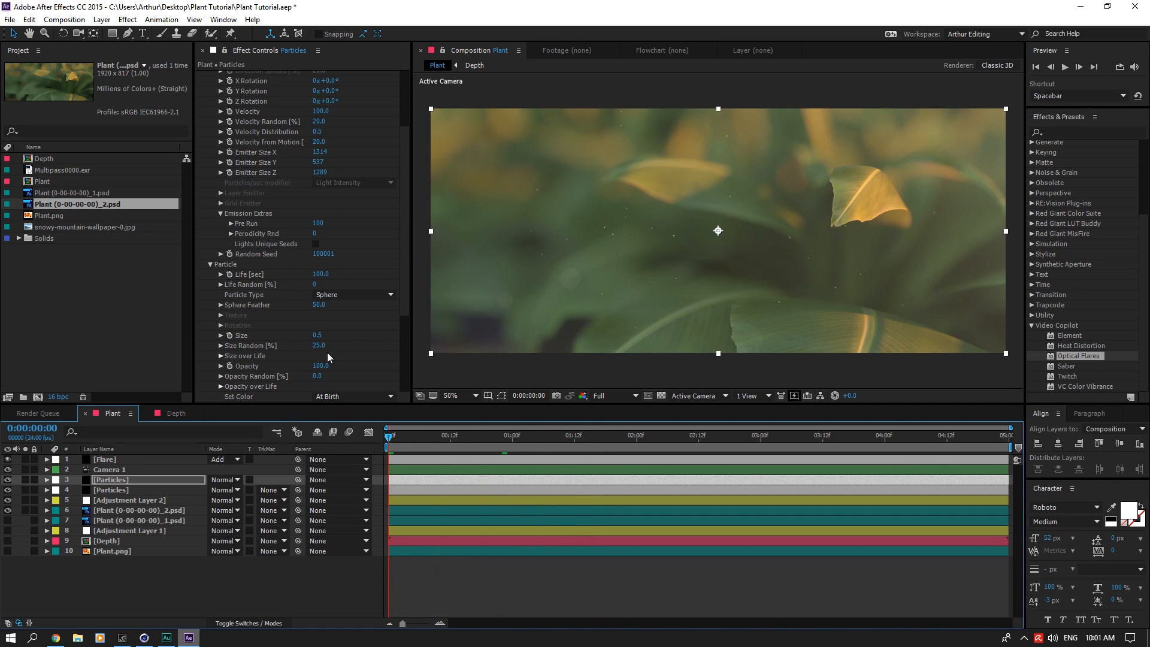
{"action": "left_click_drag", "start_coordinate": [320, 152], "coordinate": [434, 171]}
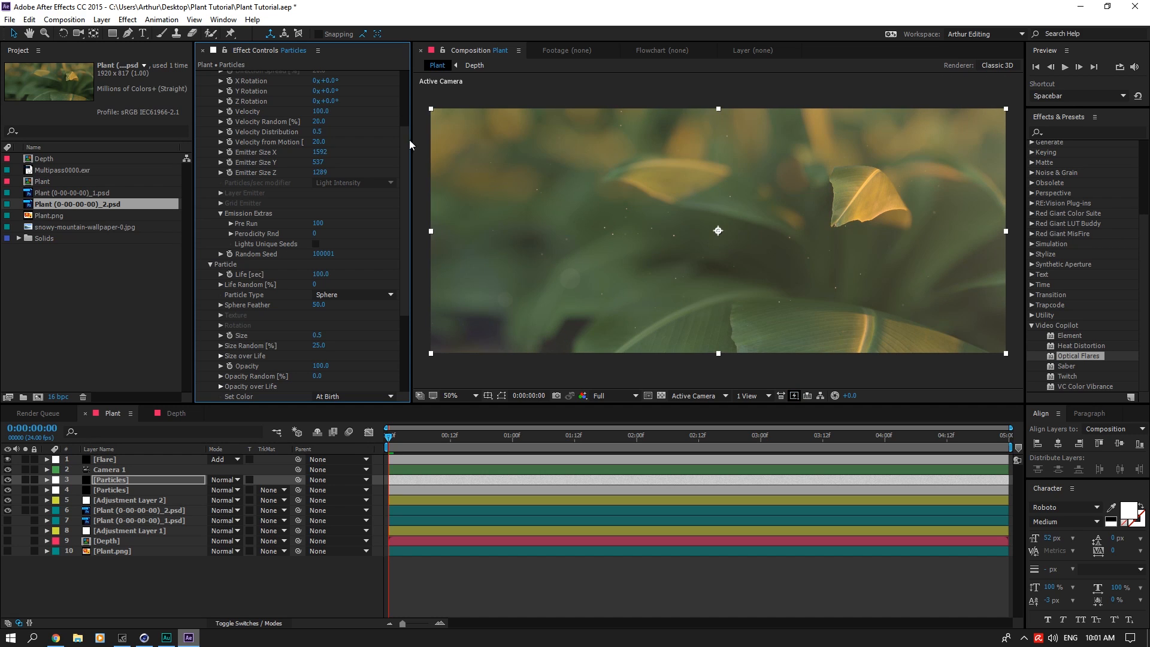
{"action": "scroll", "coordinate": [406, 139], "scroll_direction": "up", "scroll_amount": 5}
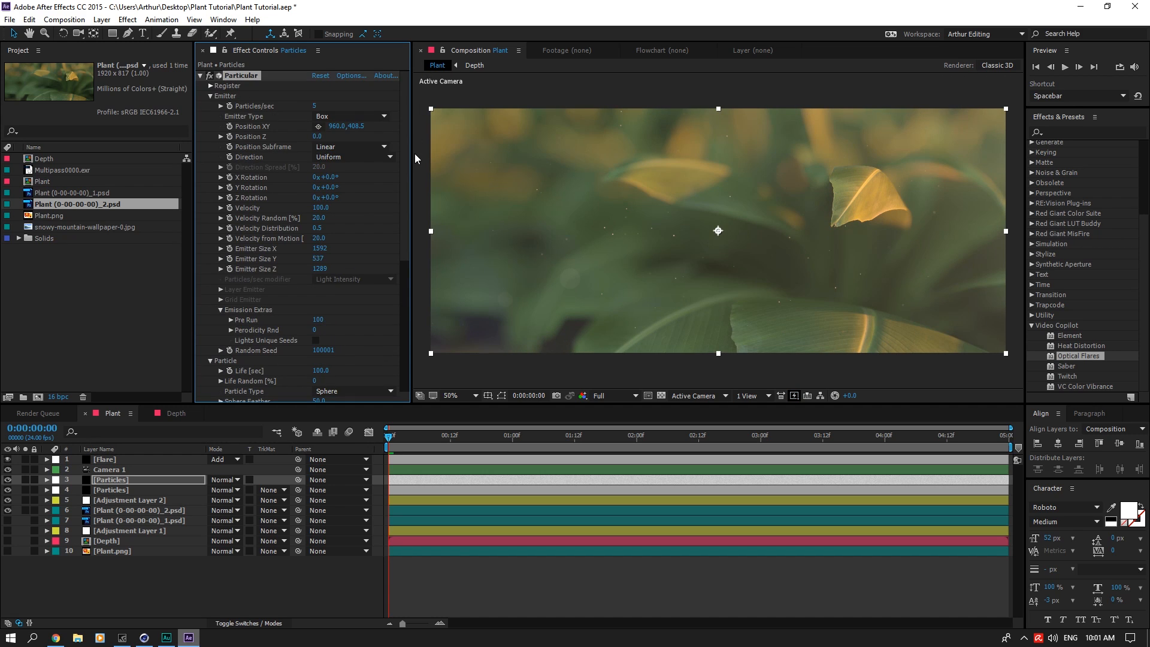
Step: Set Particles/sec to 8 on the lower, original Particles layer
{"action": "left_click", "coordinate": [111, 490]}
{"action": "scroll", "coordinate": [373, 312], "scroll_direction": "down", "scroll_amount": 3}
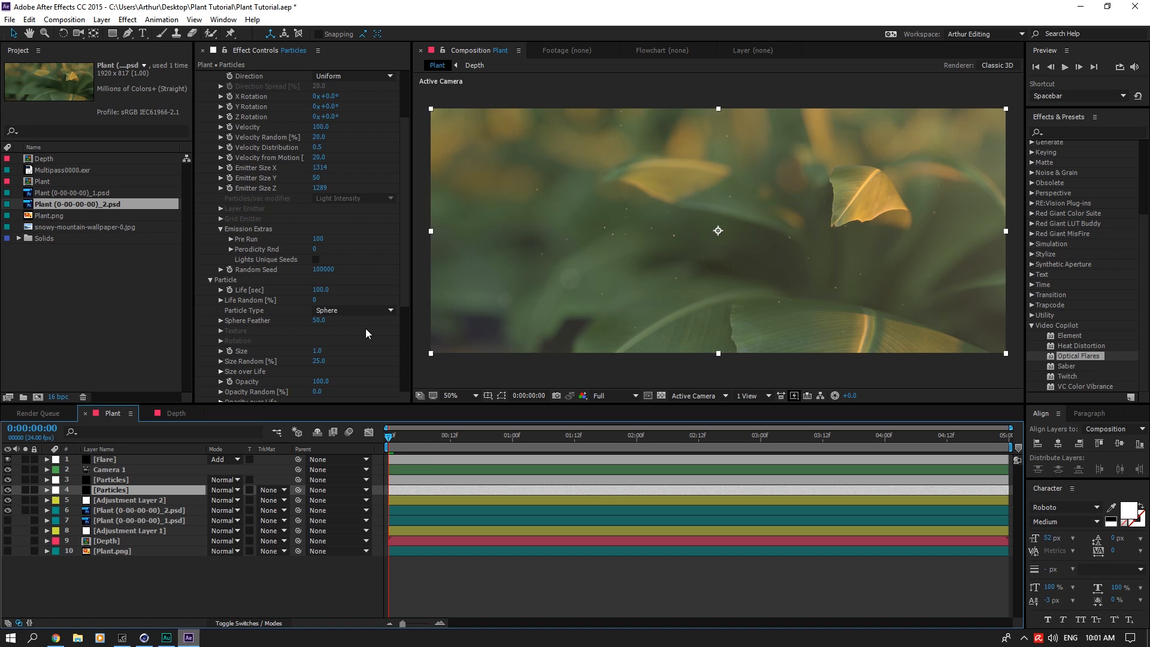
{"action": "scroll", "coordinate": [343, 225], "scroll_direction": "up", "scroll_amount": 3}
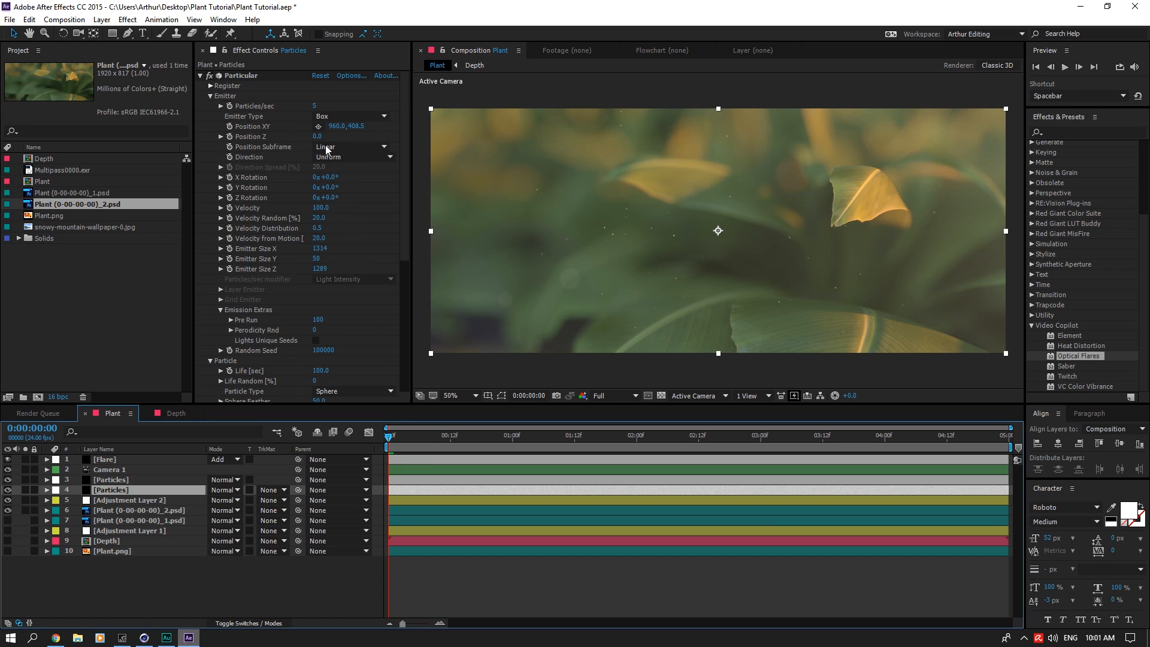
{"action": "left_click", "coordinate": [318, 106]}
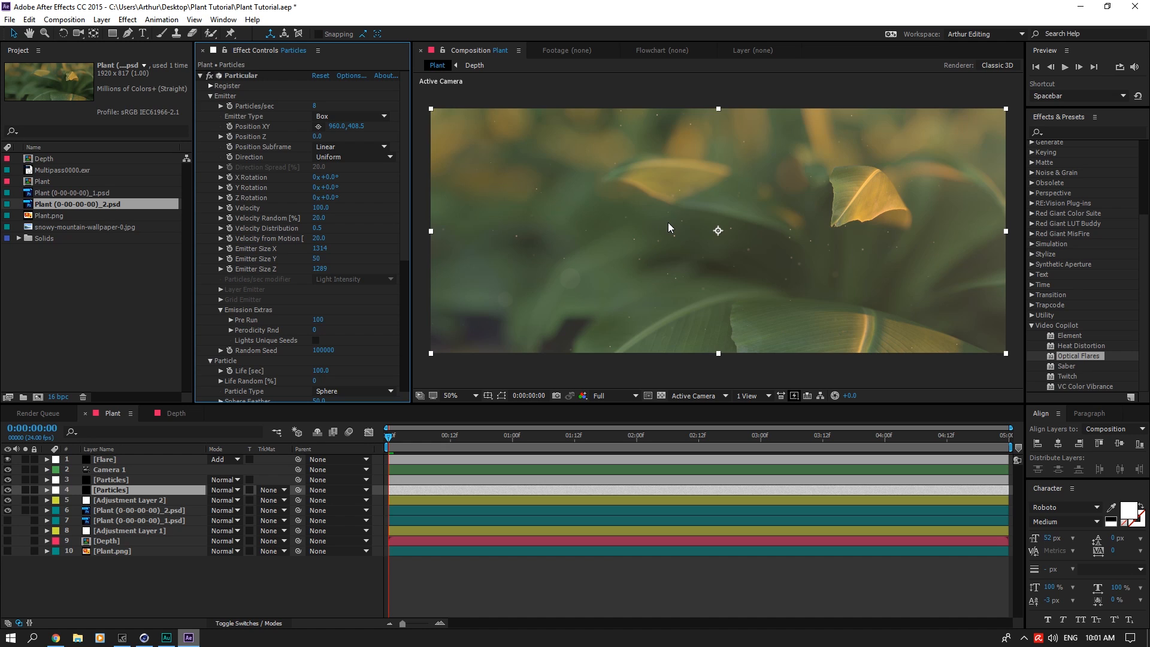
Step: Find the Magic Bullet Looks effect and apply it to Adjustment Layer 2
{"action": "left_click", "coordinate": [147, 500]}
{"action": "left_click", "coordinate": [1075, 132]}
{"action": "type", "text": "look"}
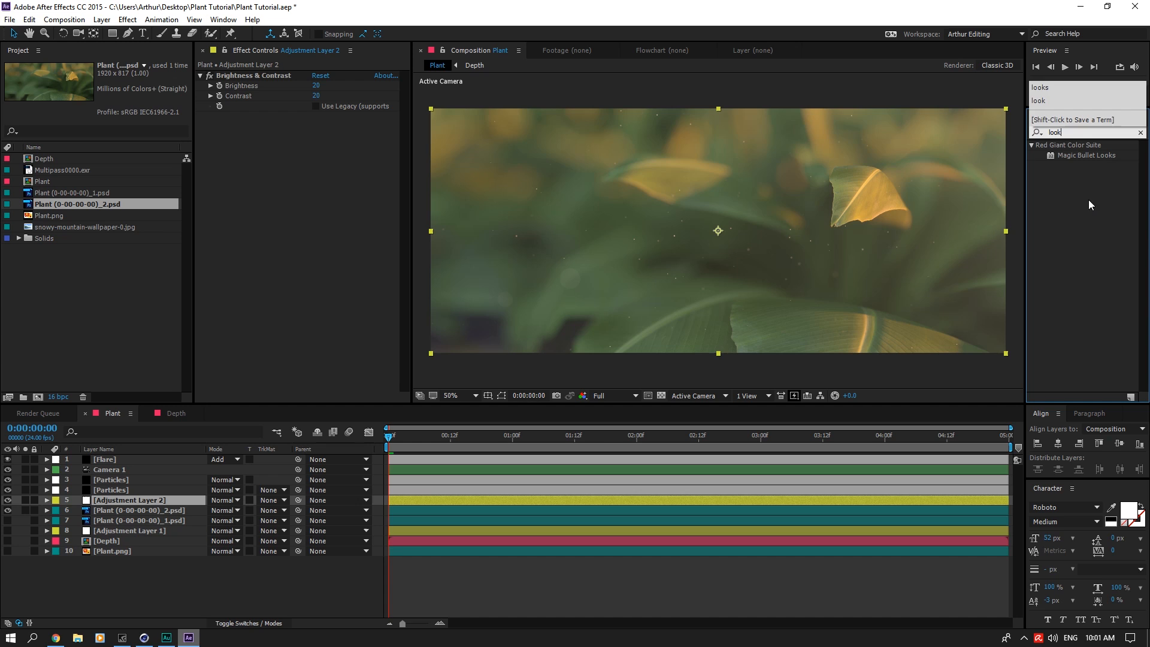
{"action": "left_click_drag", "start_coordinate": [1087, 156], "coordinate": [275, 500]}
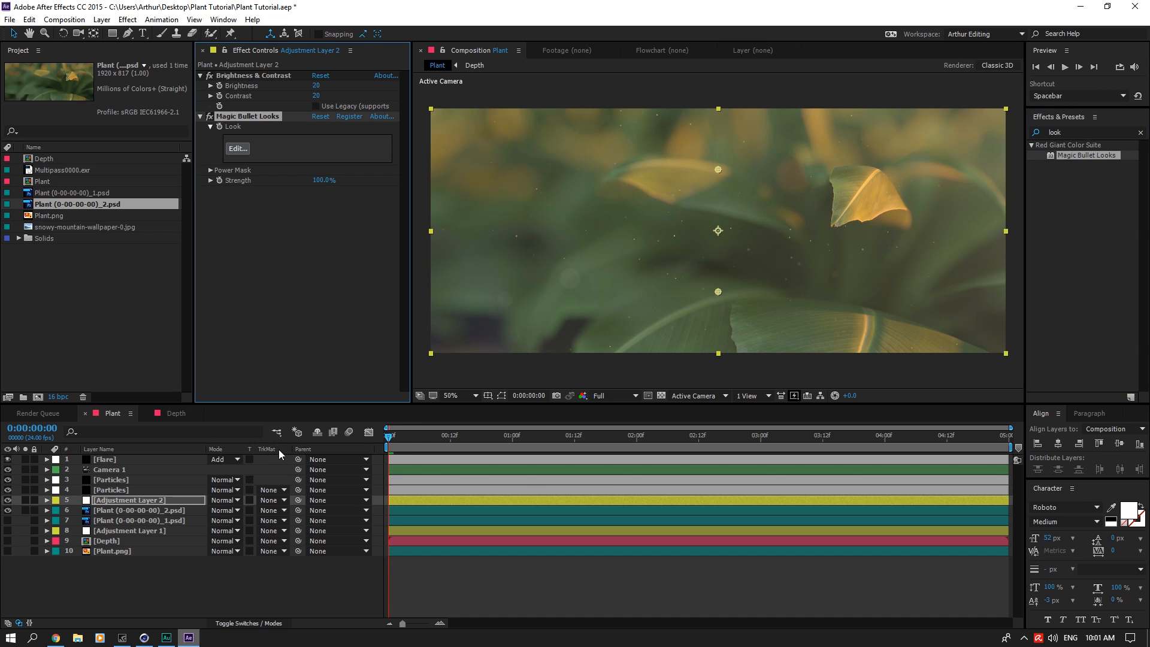
Step: Add a Warm/Cool matte tool to the look with Warm/Cool at -0.200 and finish editing the look
{"action": "left_click", "coordinate": [238, 148]}
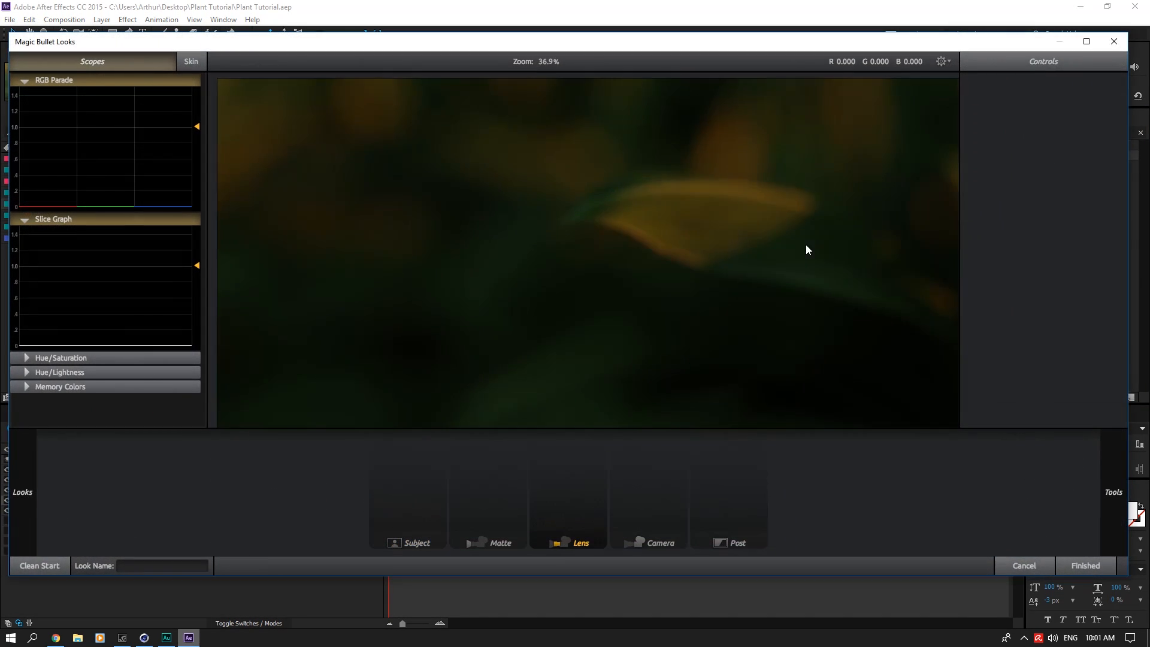
{"action": "mouse_move", "coordinate": [1103, 444]}
{"action": "left_click", "coordinate": [922, 419]}
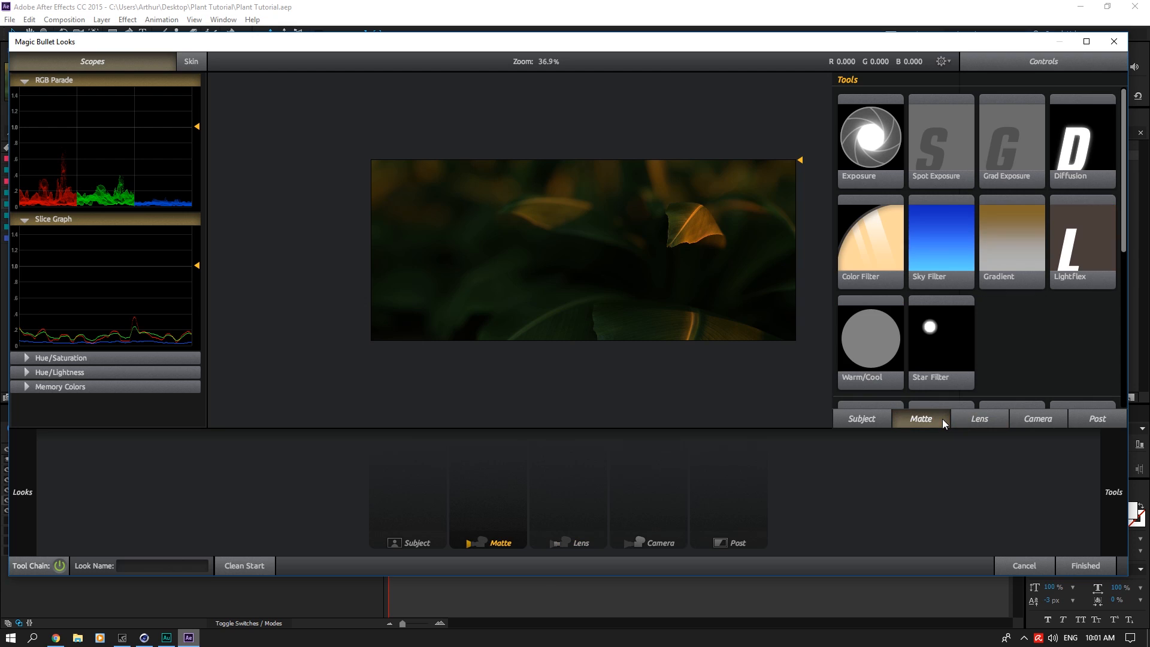
{"action": "scroll", "coordinate": [1017, 279], "scroll_direction": "down", "scroll_amount": 2}
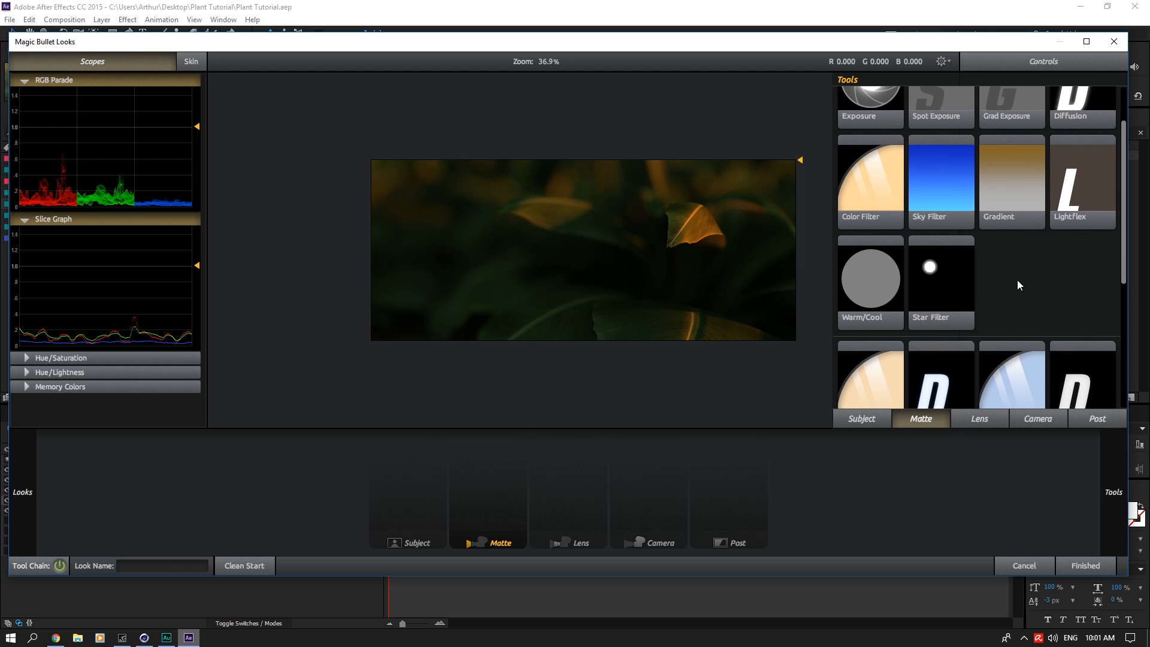
{"action": "left_click", "coordinate": [846, 287]}
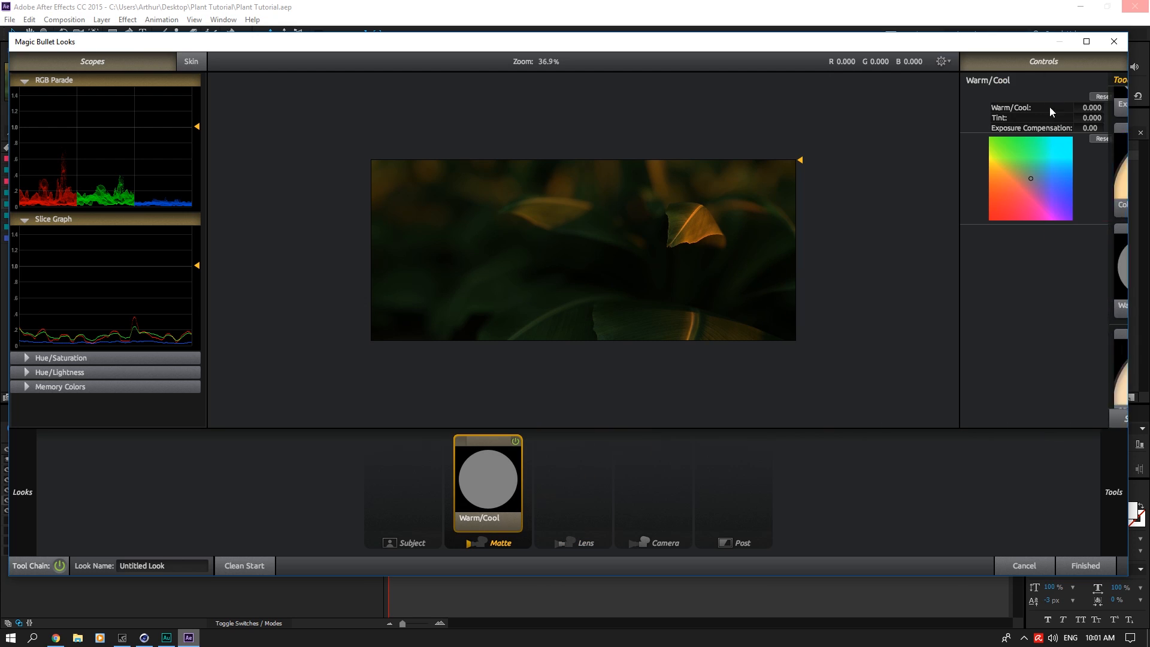
{"action": "left_click_drag", "start_coordinate": [1088, 108], "coordinate": [1095, 108]}
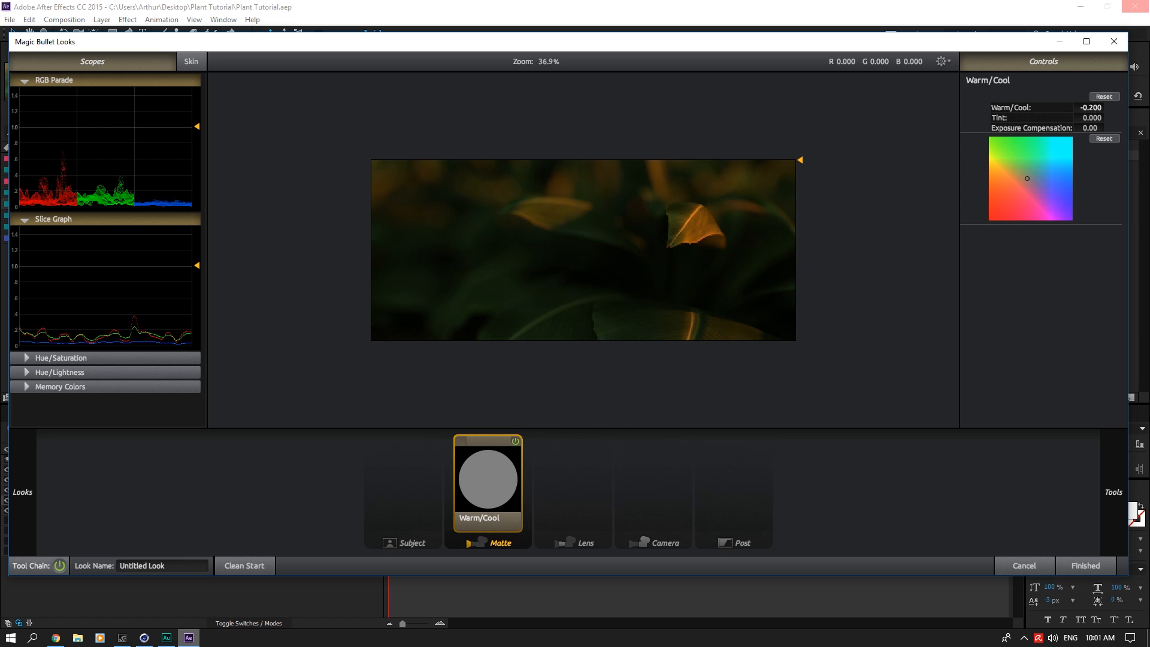
{"action": "mouse_move", "coordinate": [1107, 478]}
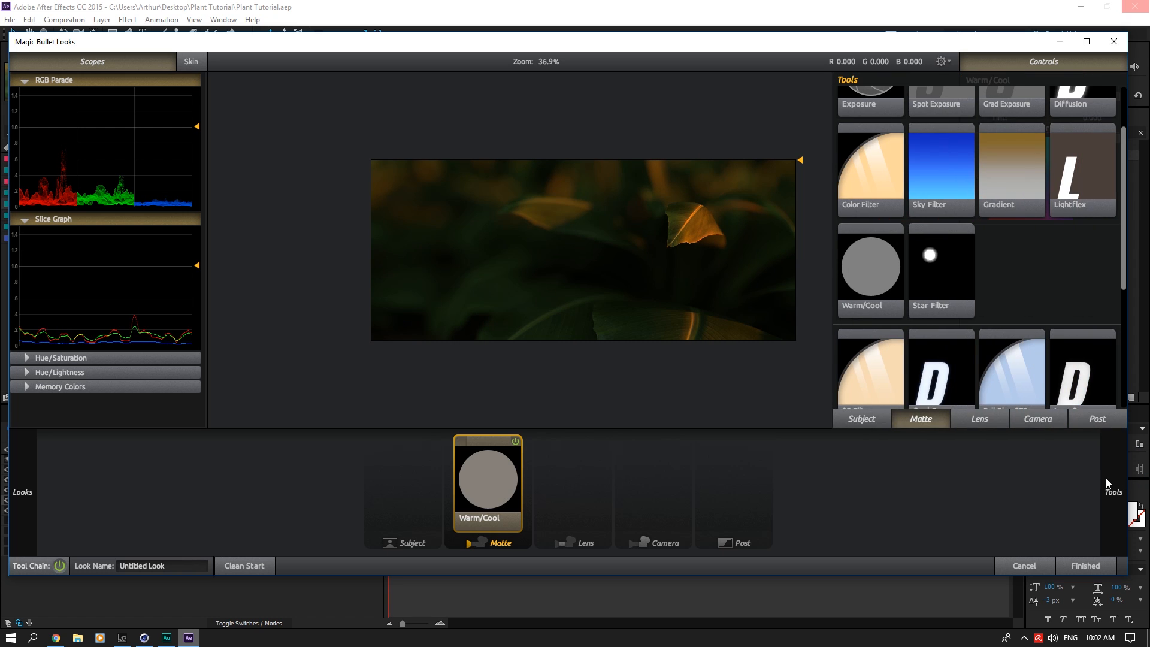
{"action": "left_click", "coordinate": [1091, 563]}
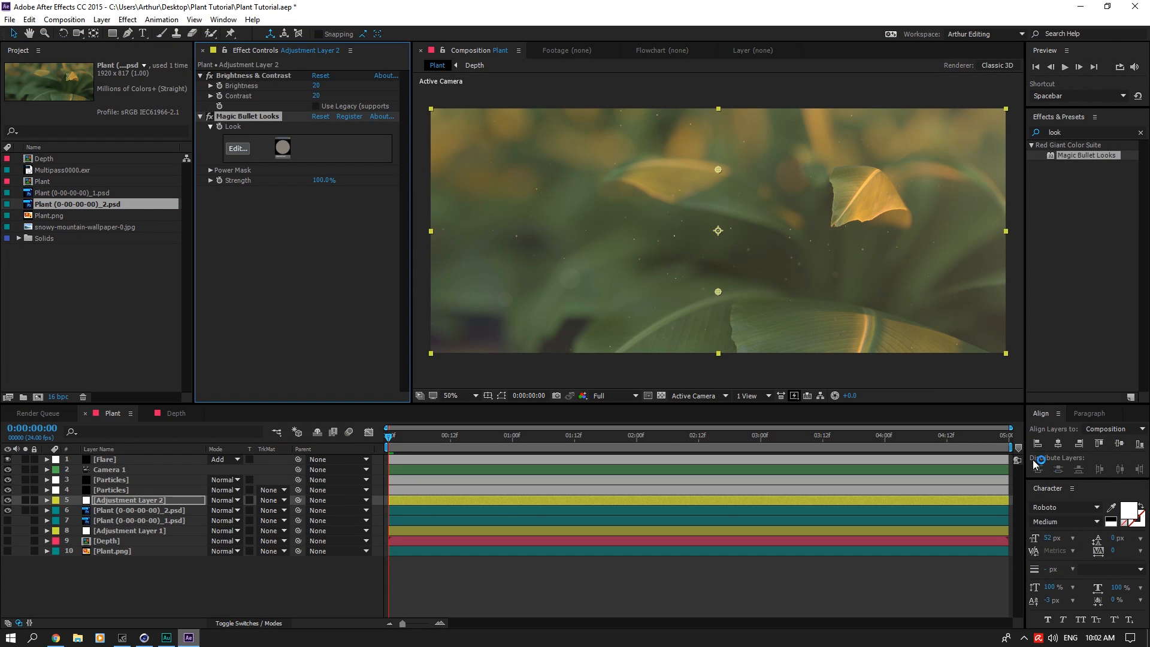
Step: Find the Curves effect and add it below Magic Bullet Looks on Adjustment Layer 2
{"action": "left_click_drag", "start_coordinate": [1076, 132], "coordinate": [1012, 123]}
{"action": "type", "text": "curv"}
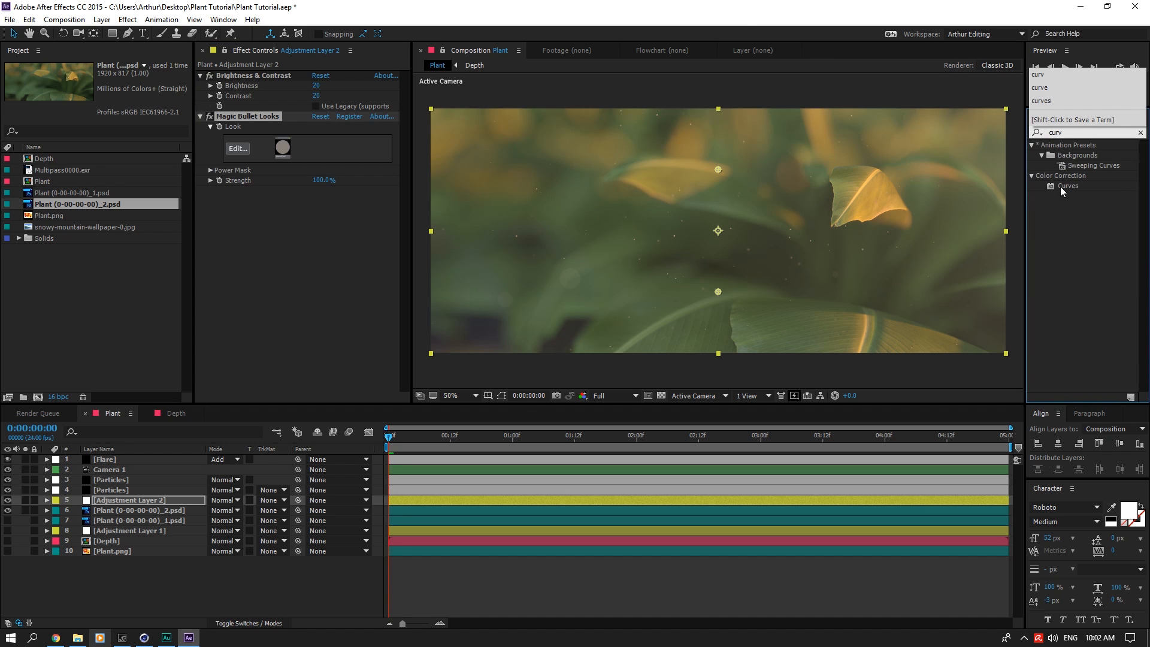
{"action": "left_click_drag", "start_coordinate": [1060, 186], "coordinate": [264, 240]}
Step: Pull down the RGB curve in the shadows and slightly raise the Red curve in the highlights
{"action": "left_click_drag", "start_coordinate": [263, 319], "coordinate": [263, 329]}
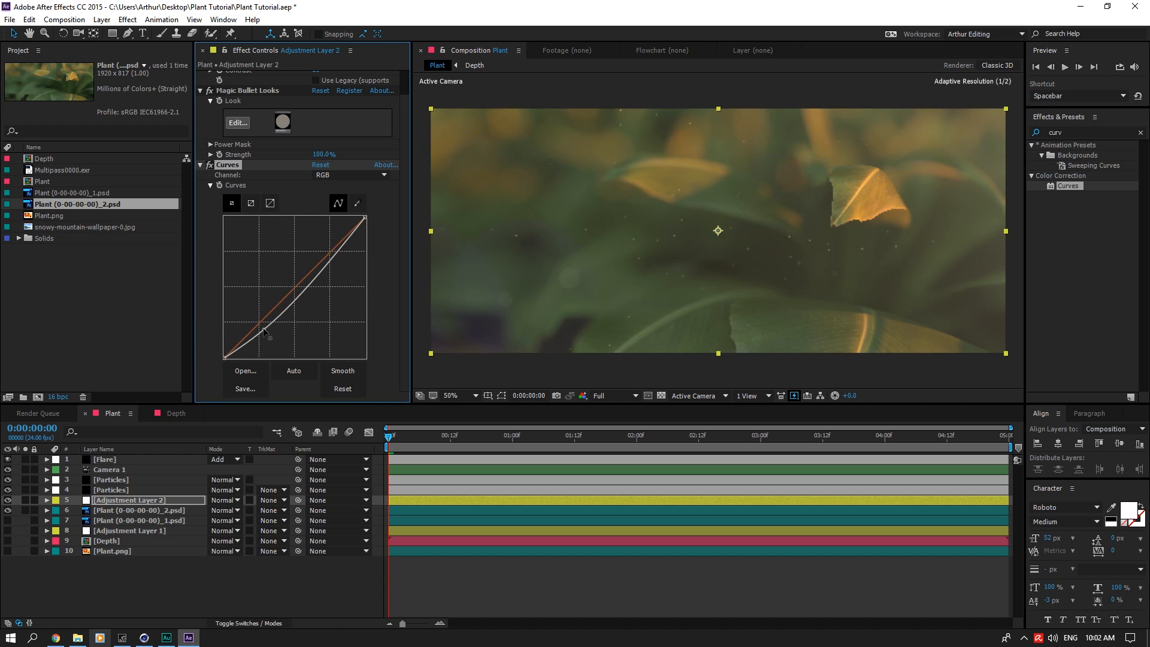
{"action": "left_click_drag", "start_coordinate": [335, 256], "coordinate": [330, 249]}
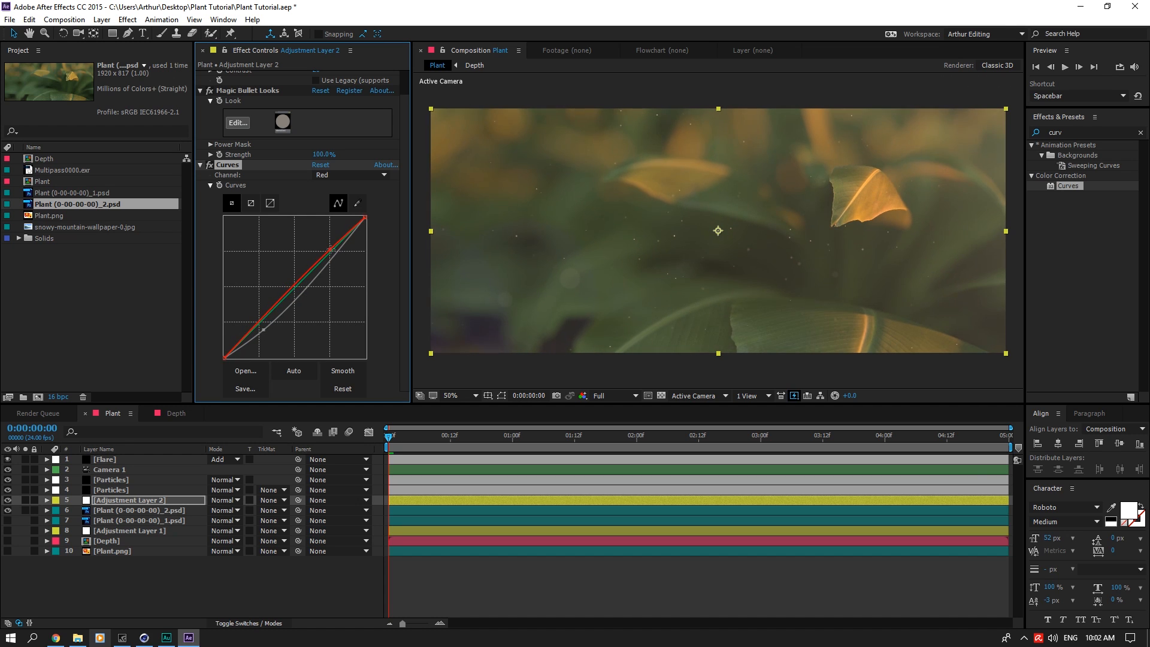
Step: Delete the Curves effect from Adjustment Layer 2
{"action": "left_click", "coordinate": [235, 166]}
{"action": "key", "text": "Delete"}
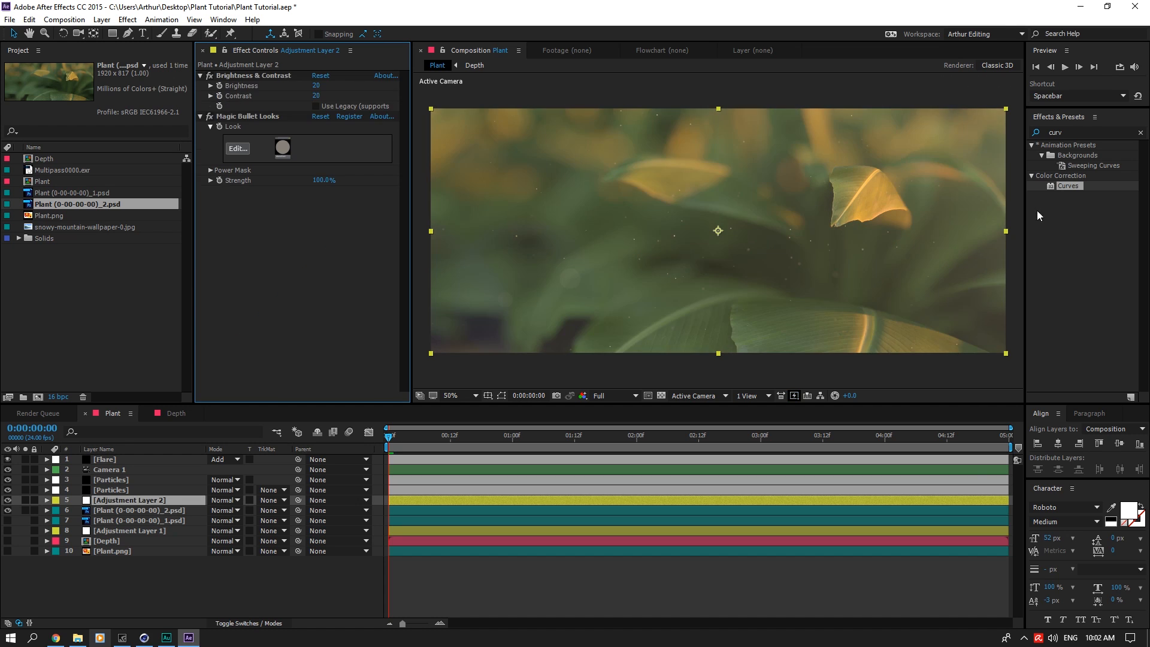
Step: Try a fresh Curves effect on Adjustment Layer 2 with lowered RGB shadows and raised highlights, compare it on and off, and remove it
{"action": "left_click_drag", "start_coordinate": [1068, 185], "coordinate": [331, 307]}
{"action": "left_click_drag", "start_coordinate": [265, 321], "coordinate": [263, 328]}
{"action": "left_click_drag", "start_coordinate": [337, 265], "coordinate": [355, 216]}
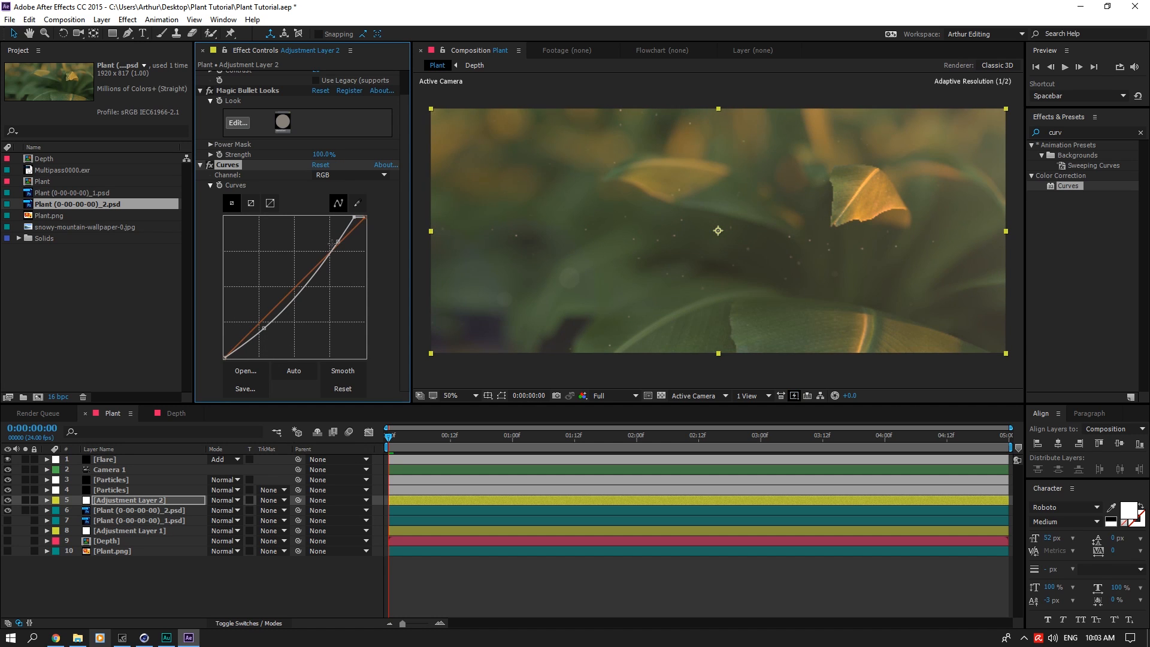
{"action": "left_click", "coordinate": [208, 165]}
{"action": "left_click", "coordinate": [209, 165]}
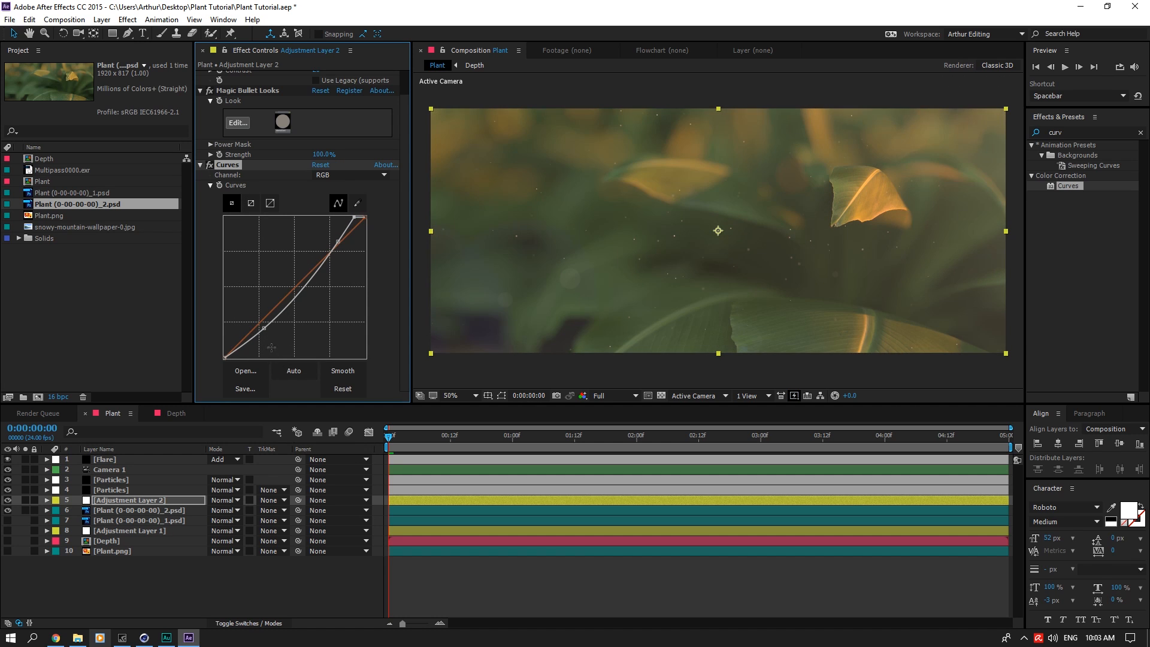
{"action": "left_click_drag", "start_coordinate": [264, 329], "coordinate": [244, 342]}
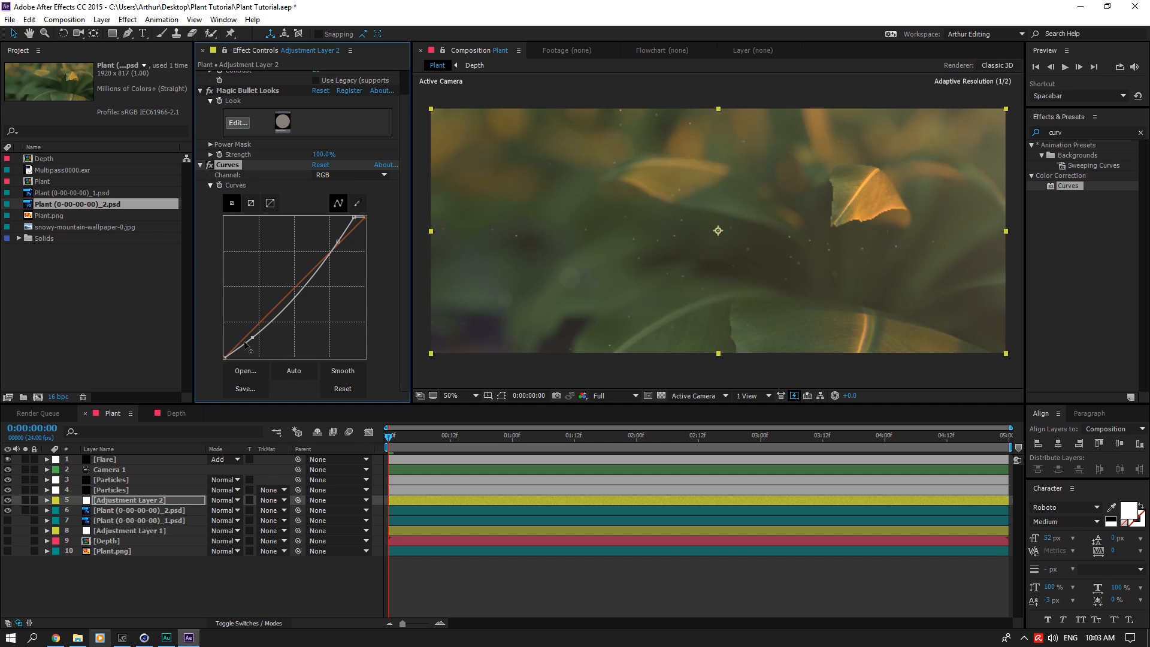
{"action": "left_click", "coordinate": [237, 164]}
{"action": "key", "text": "Delete"}
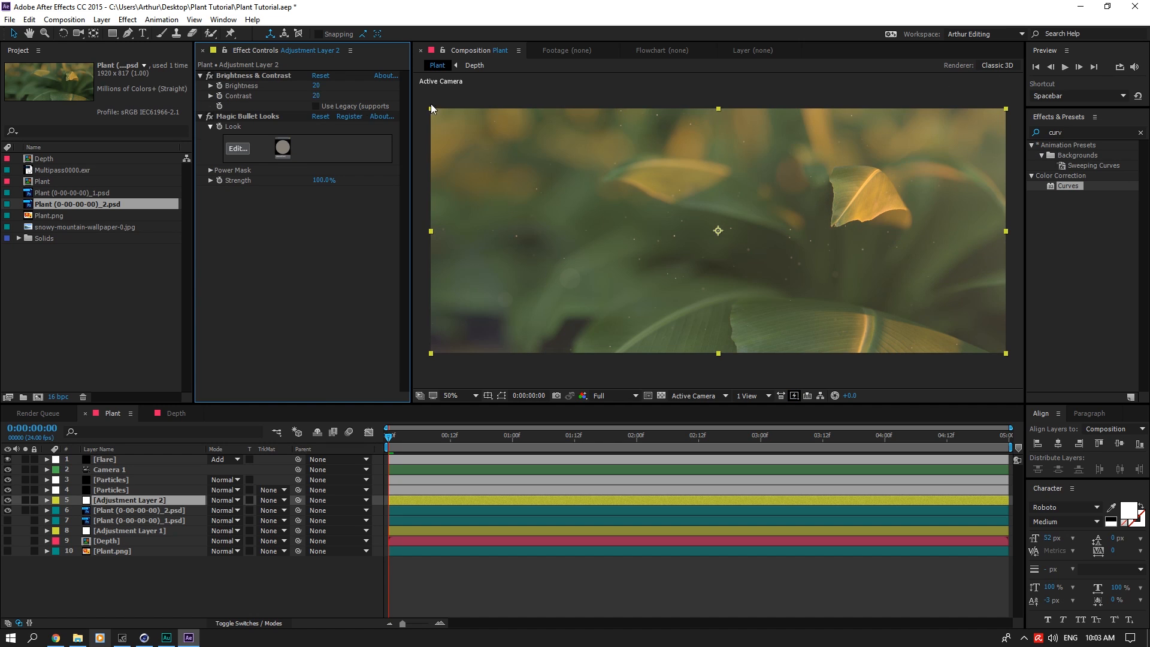
Step: Try a Contrast of 63 in Brightness & Contrast and undo the change
{"action": "left_click_drag", "start_coordinate": [316, 95], "coordinate": [356, 96]}
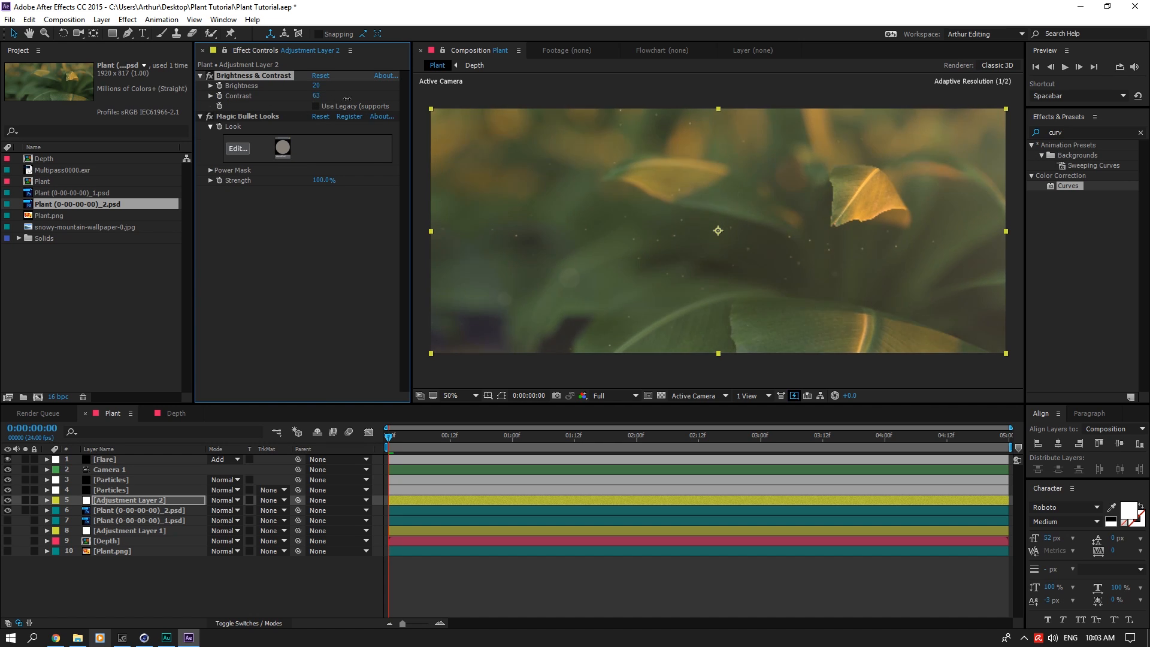
{"action": "key", "text": "ctrl+z"}
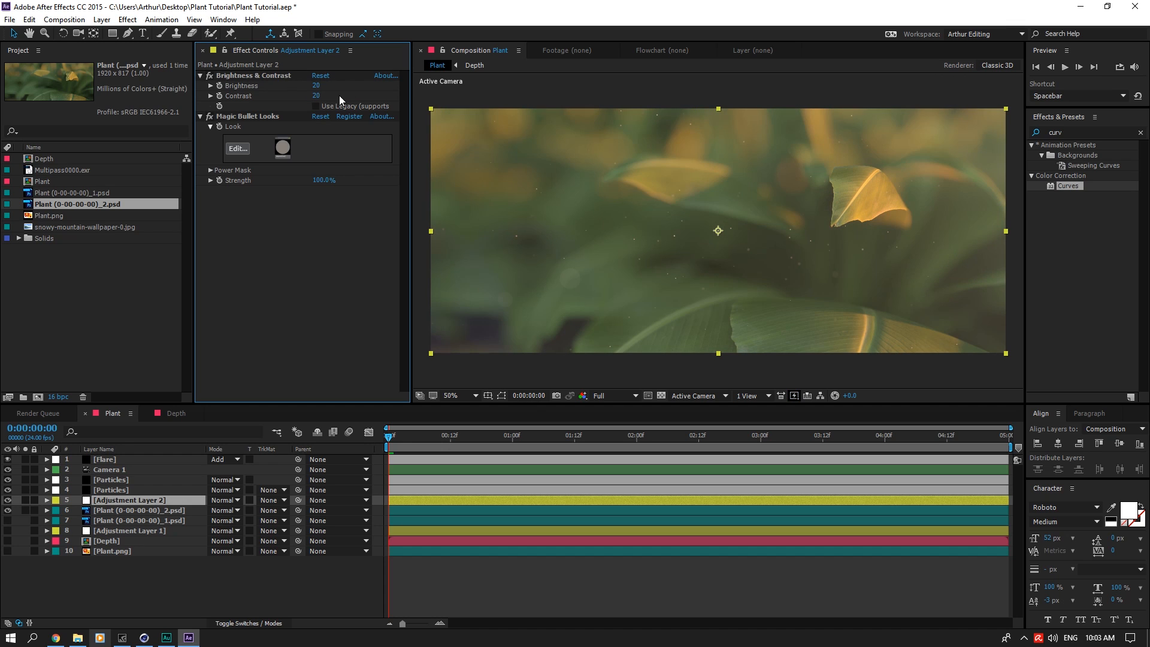
Step: Find the Add Grain effect and apply it below Magic Bullet Looks on Adjustment Layer 2
{"action": "key", "text": "ctrl+5"}
{"action": "type", "text": "grain"}
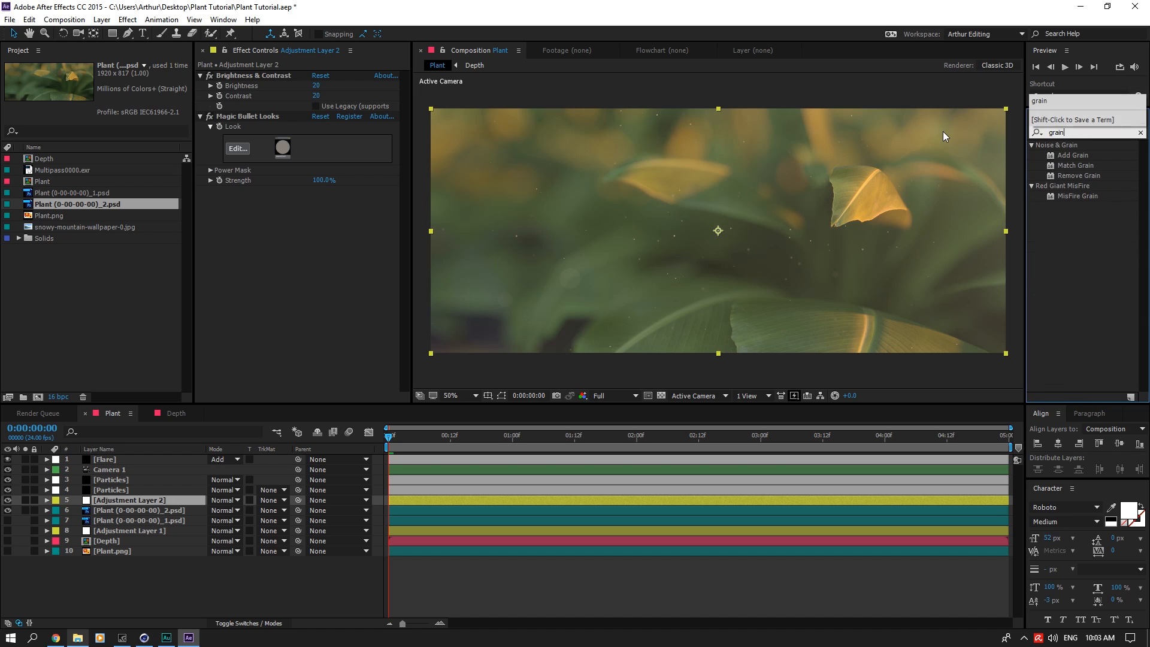
{"action": "left_click_drag", "start_coordinate": [1055, 156], "coordinate": [354, 180]}
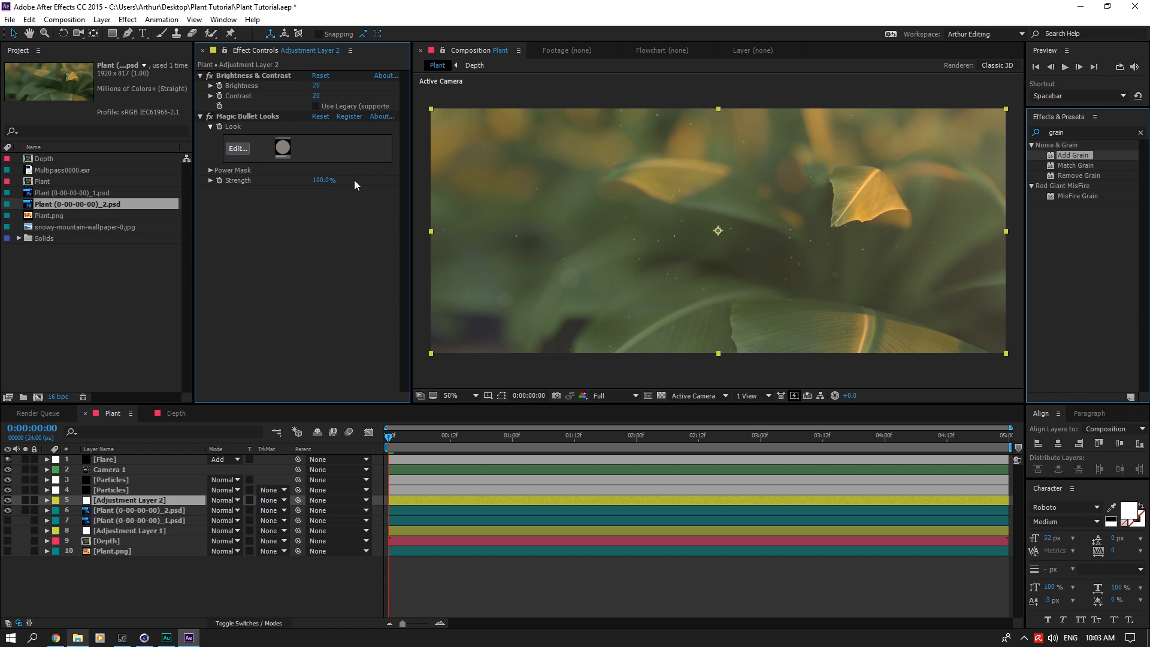
Step: Set Add Grain's Viewing Mode to Final Output and its tweaking Intensity to 0.1
{"action": "left_click", "coordinate": [351, 202]}
{"action": "left_click", "coordinate": [352, 240]}
{"action": "left_click", "coordinate": [321, 242]}
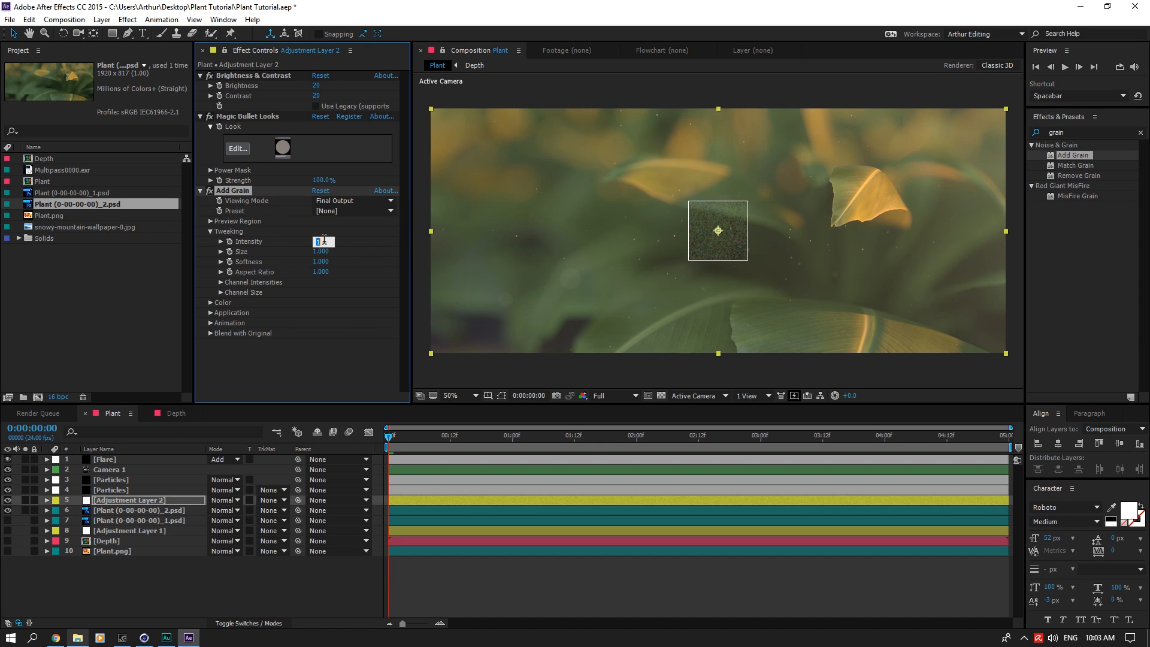
{"action": "type", "text": ".1"}
{"action": "key", "text": "Return"}
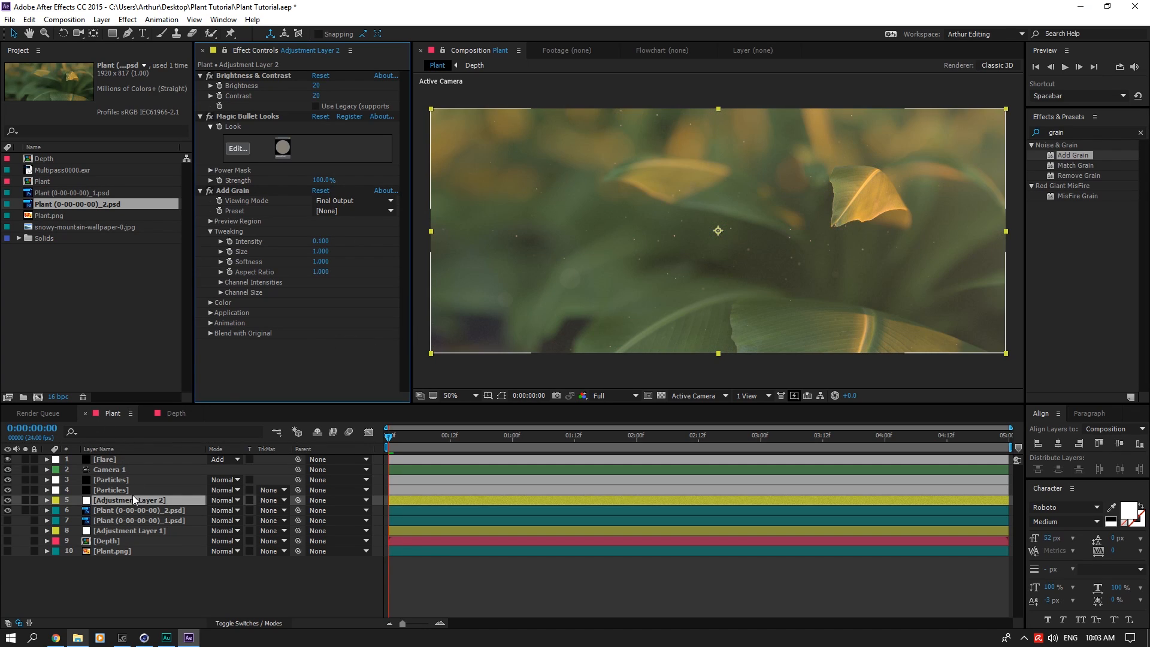
Step: Try moving Adjustment Layer 2 above the Flare layer in the layer stack and undo the move
{"action": "left_click_drag", "start_coordinate": [133, 499], "coordinate": [143, 458]}
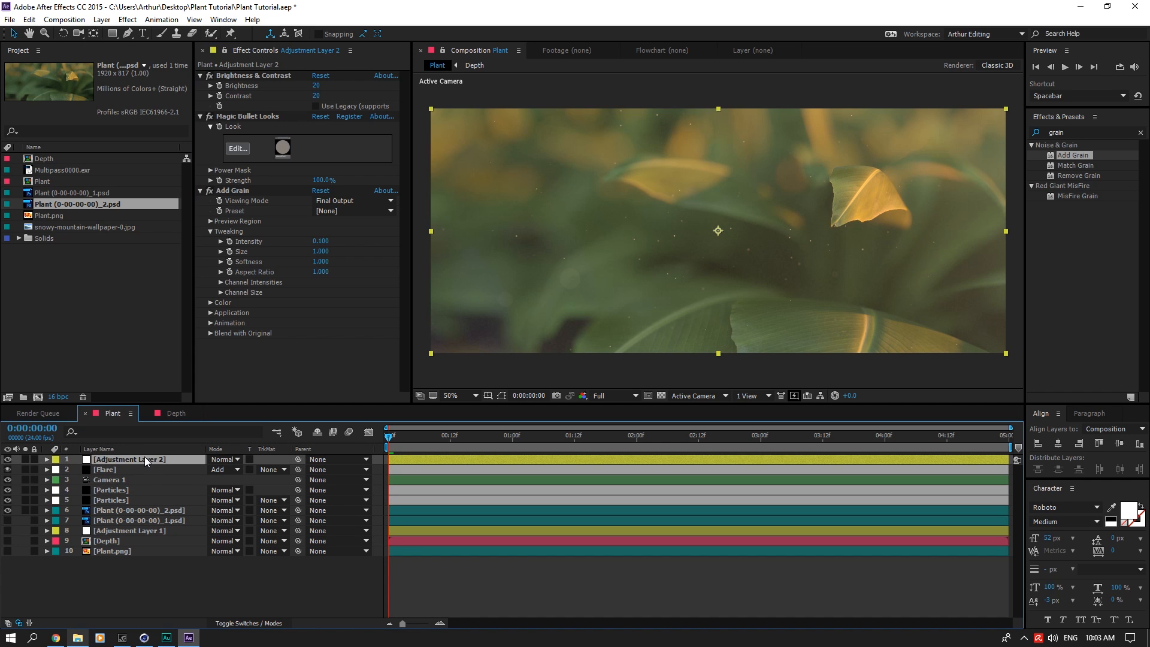
{"action": "key", "text": "ctrl+z"}
Step: Save the project and clear the effects search
{"action": "key", "text": "ctrl+s"}
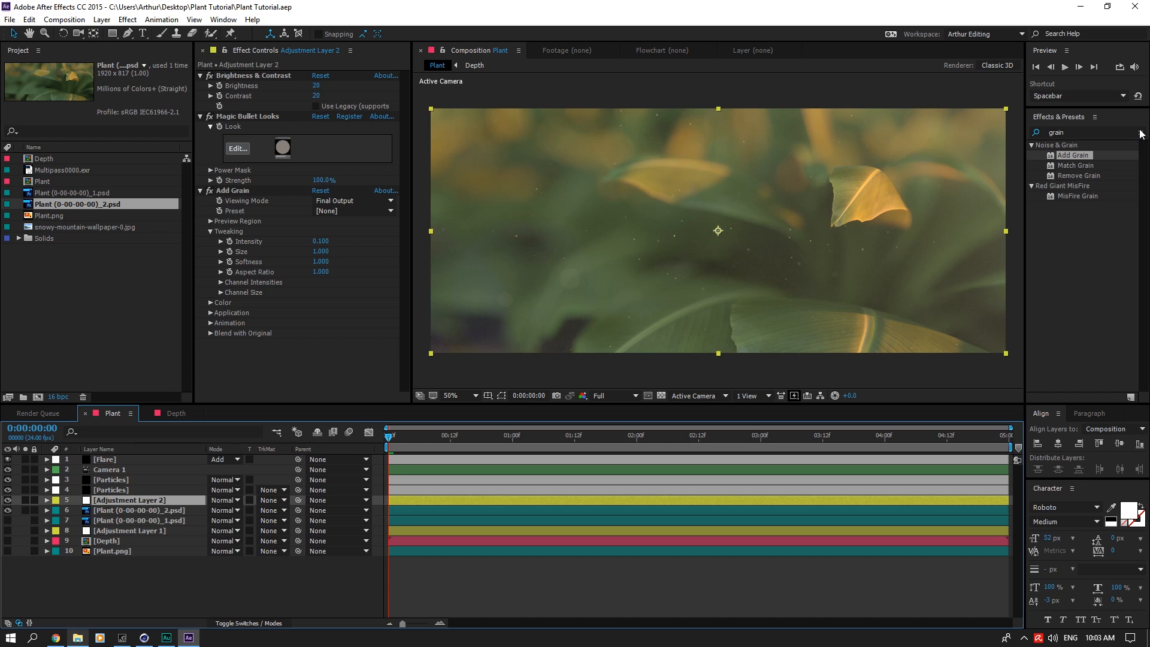
{"action": "left_click", "coordinate": [1141, 133]}
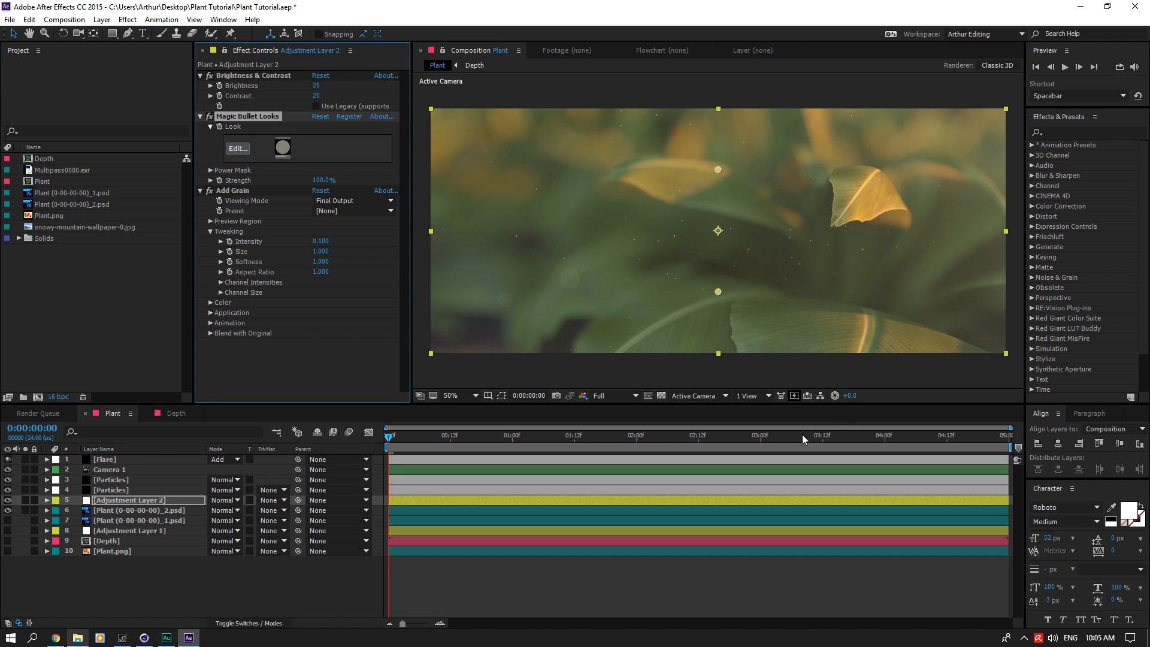
Step: Switch to File Explorer and examine the images Plant (0-00-00-00)_1.jpg and Plant-(0-00-00-00)_1.jpg from the Plant folder, closing the second one
{"action": "left_click", "coordinate": [79, 637]}
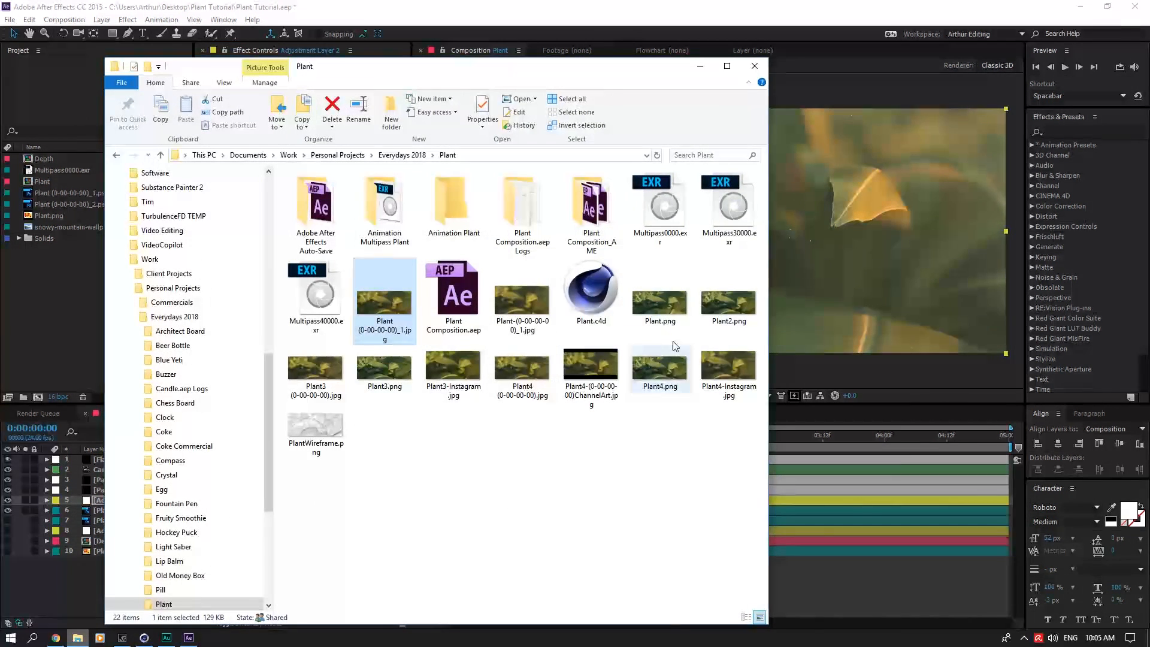
{"action": "key", "text": "Return"}
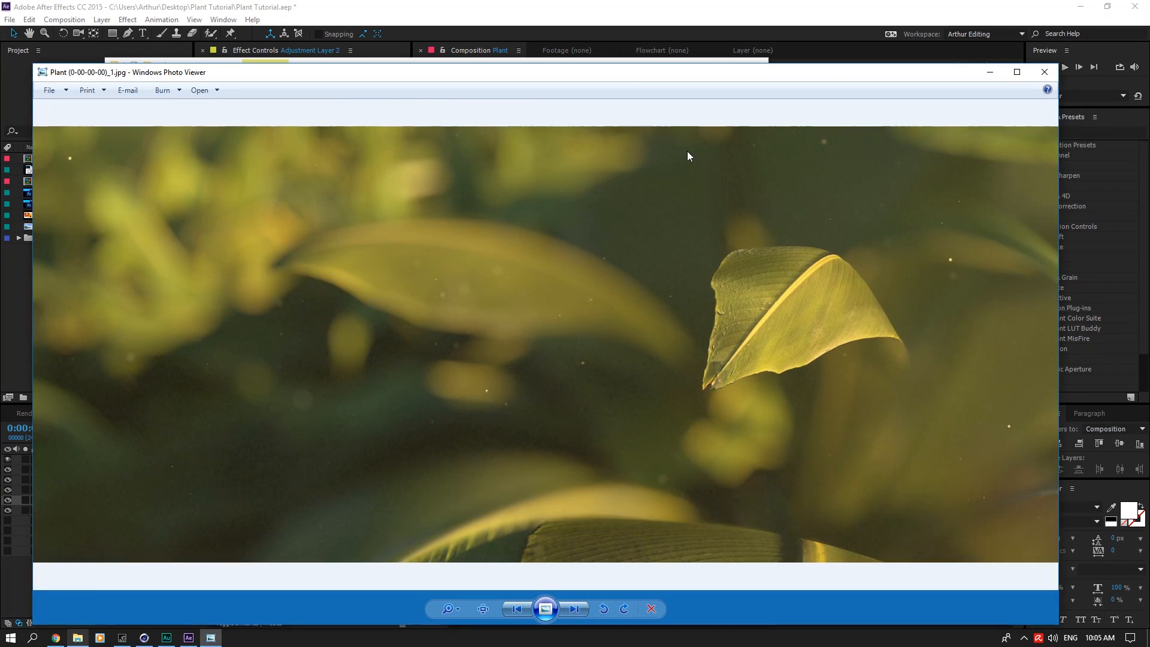
{"action": "left_click_drag", "start_coordinate": [699, 78], "coordinate": [904, 98]}
{"action": "left_click", "coordinate": [699, 68]}
{"action": "left_click_drag", "start_coordinate": [708, 90], "coordinate": [634, 32]}
{"action": "left_click_drag", "start_coordinate": [728, 37], "coordinate": [574, 27]}
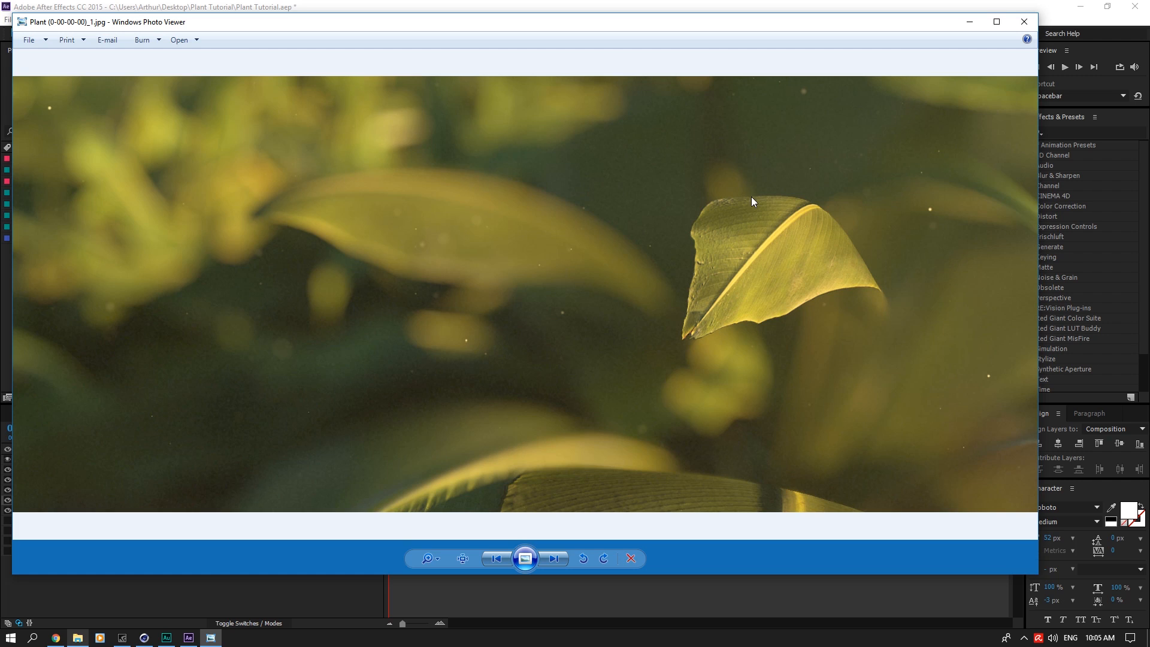
{"action": "left_click", "coordinate": [78, 638]}
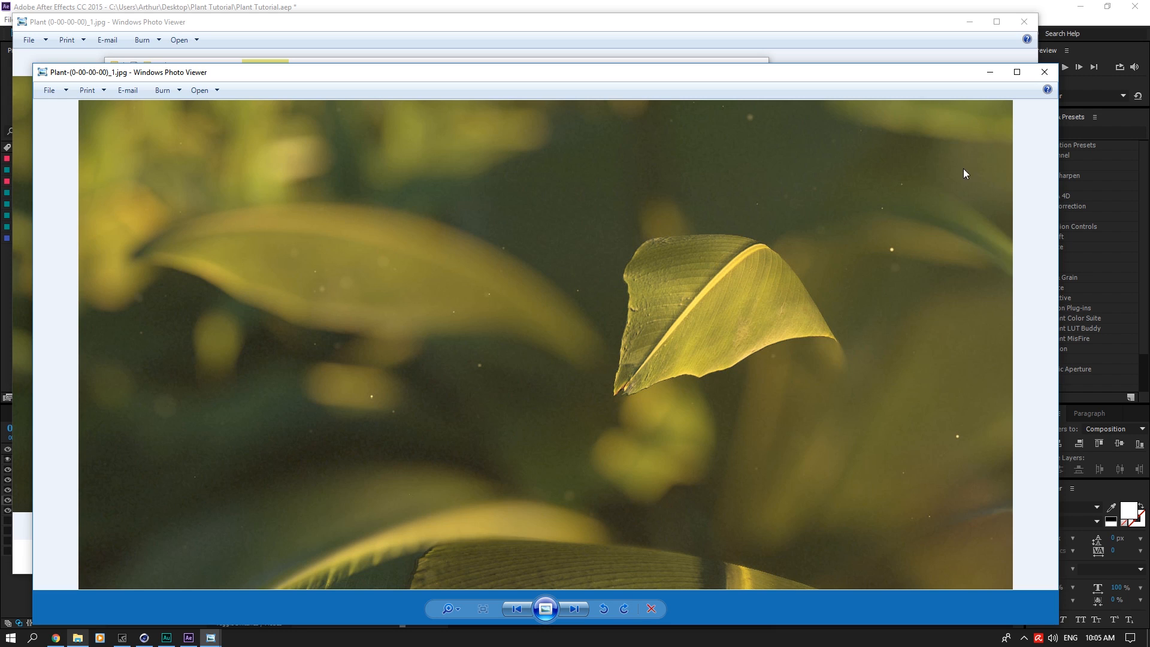
{"action": "left_click", "coordinate": [1044, 71]}
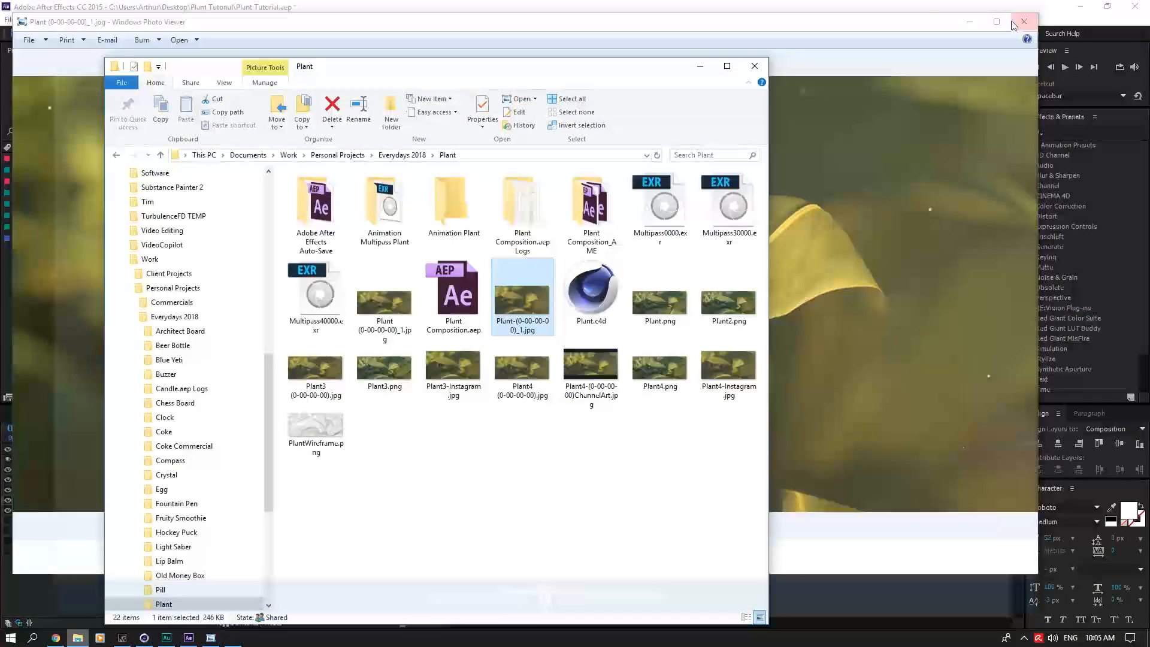